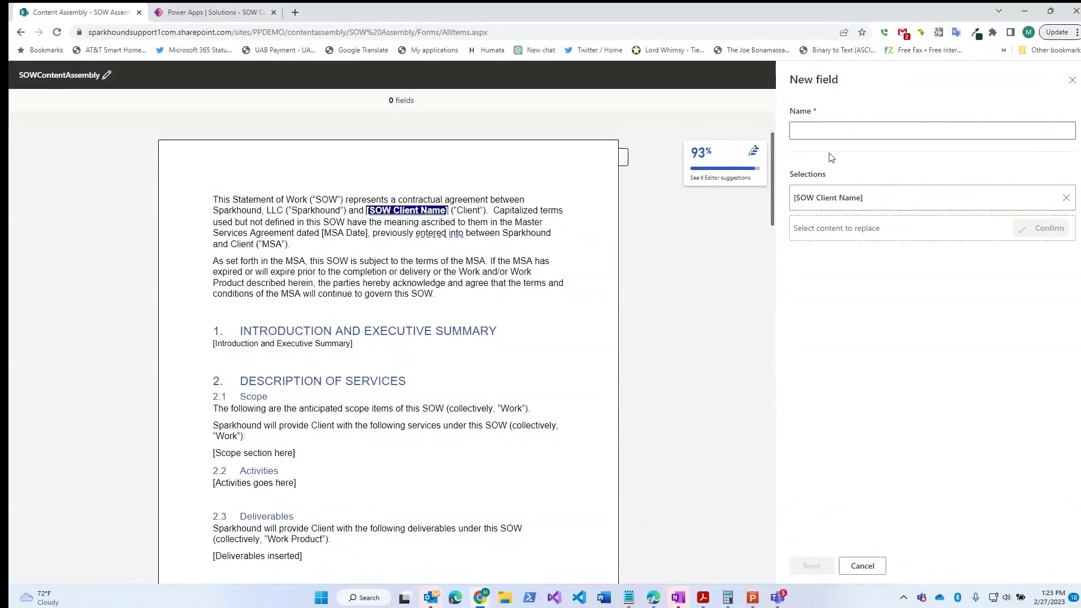
Name the new field for the [SOW Client Name] placeholder SOWClient and save it as a single line of text.
left_click(841, 132)
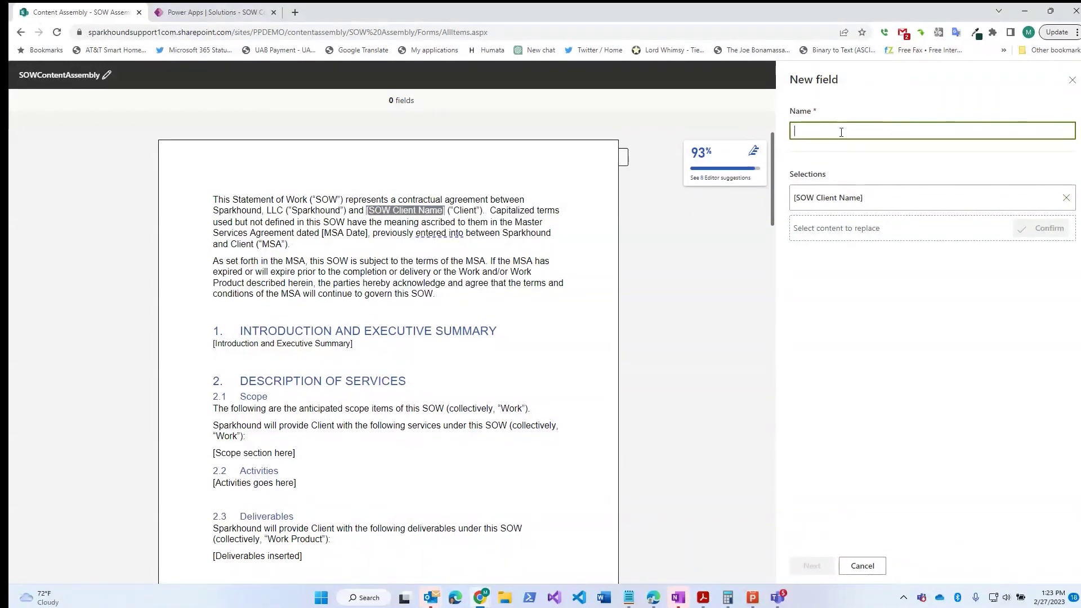
type("S")
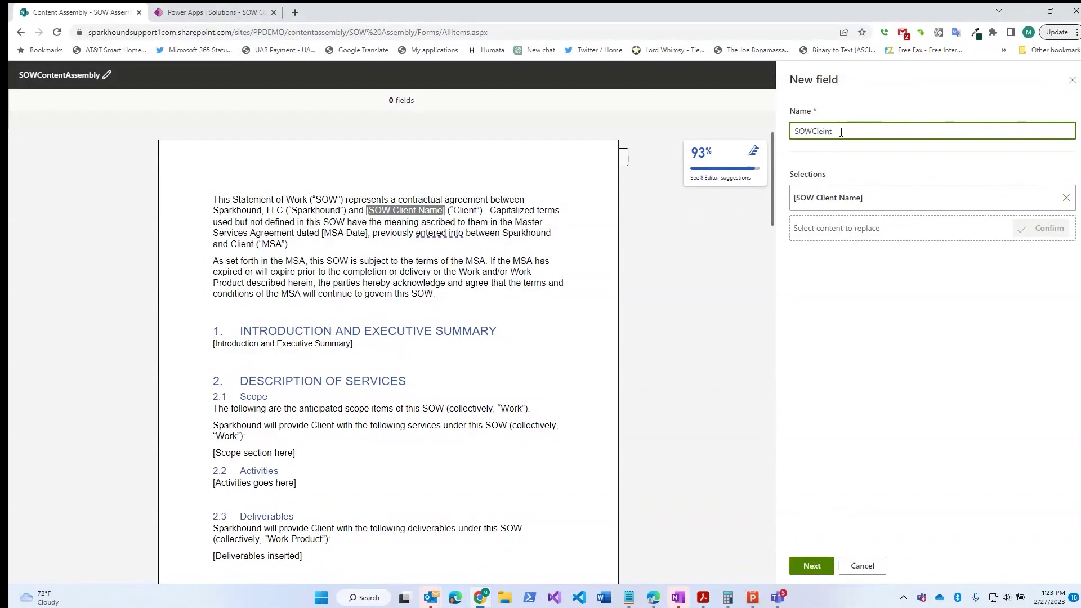
type("OWClient")
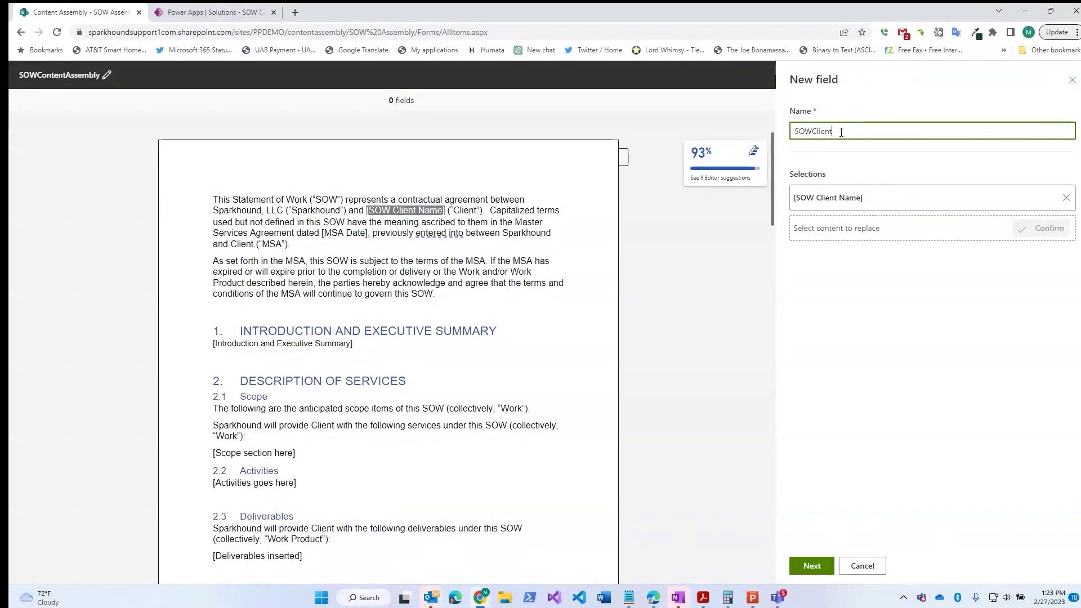
left_click(817, 572)
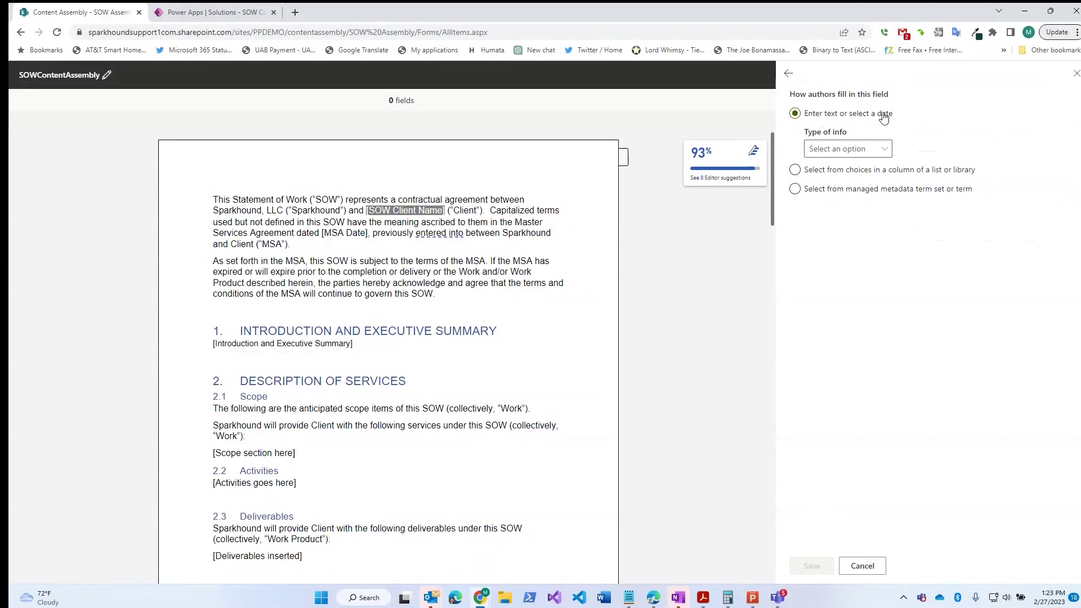
left_click(852, 151)
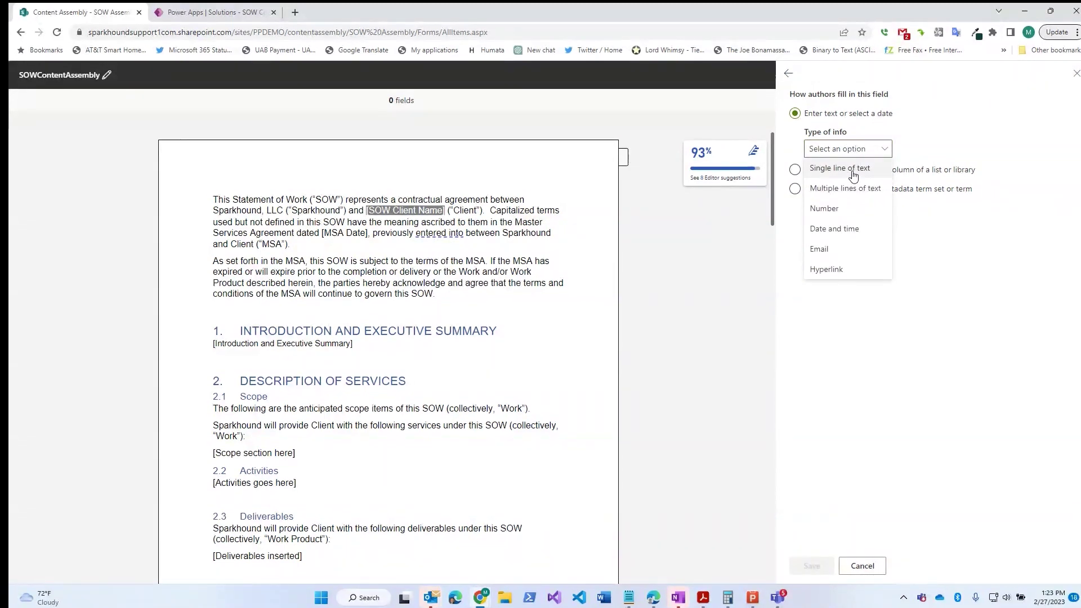
left_click(853, 175)
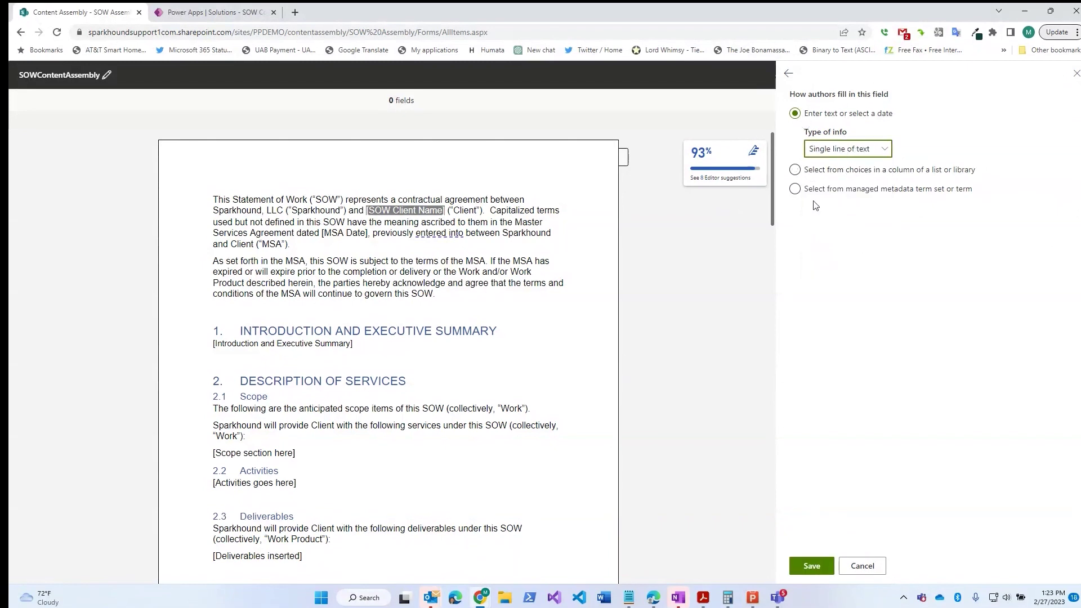
left_click(812, 566)
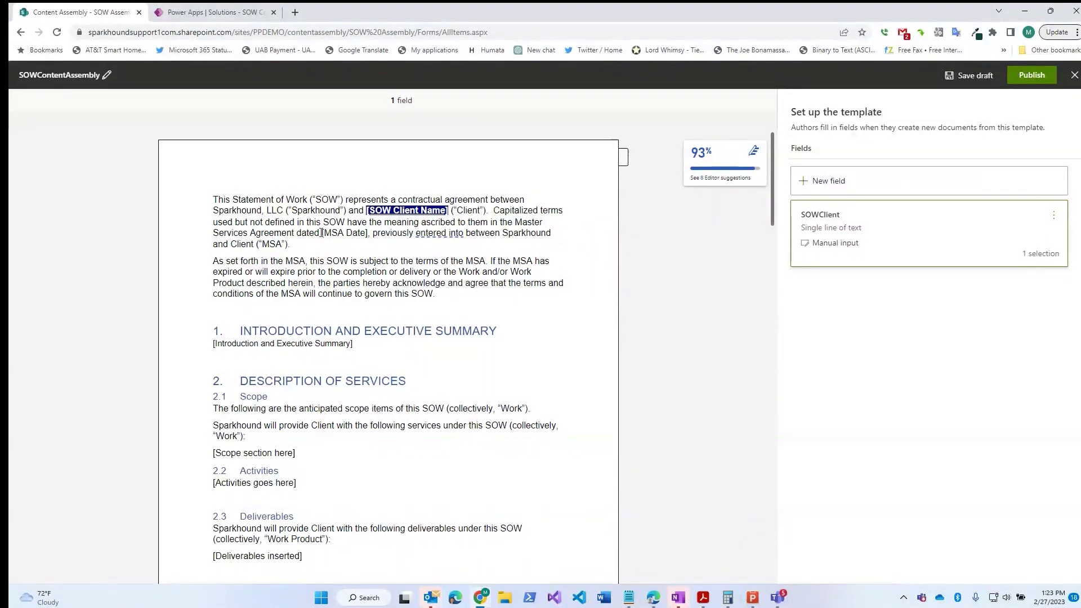
Create a date and time field named SOWMSADate for the [MSA Date] placeholder in the opening paragraph.
left_click_drag(340, 233, 353, 234)
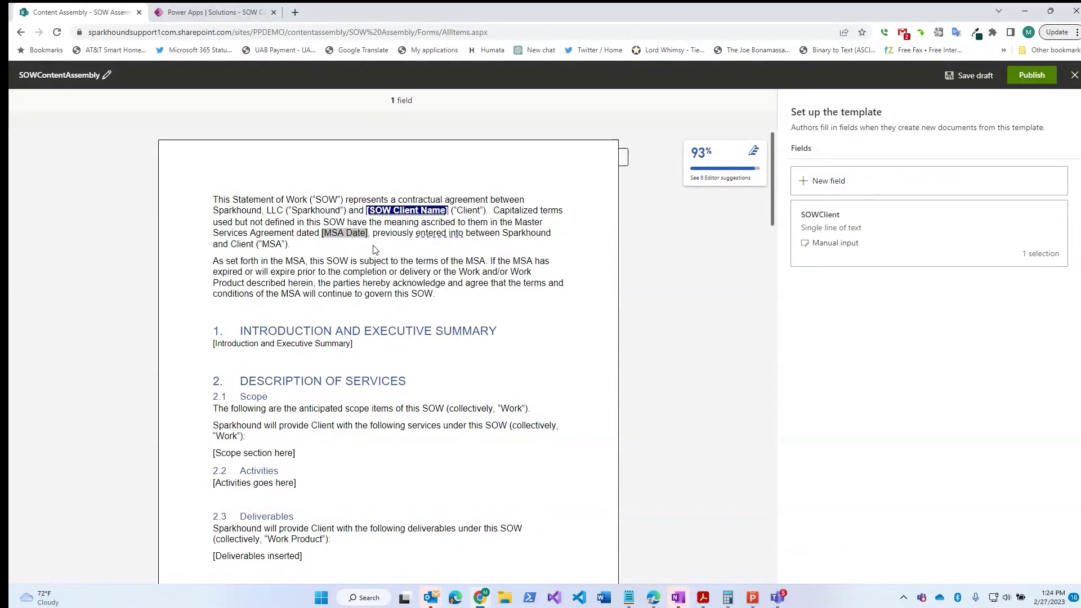
left_click(851, 186)
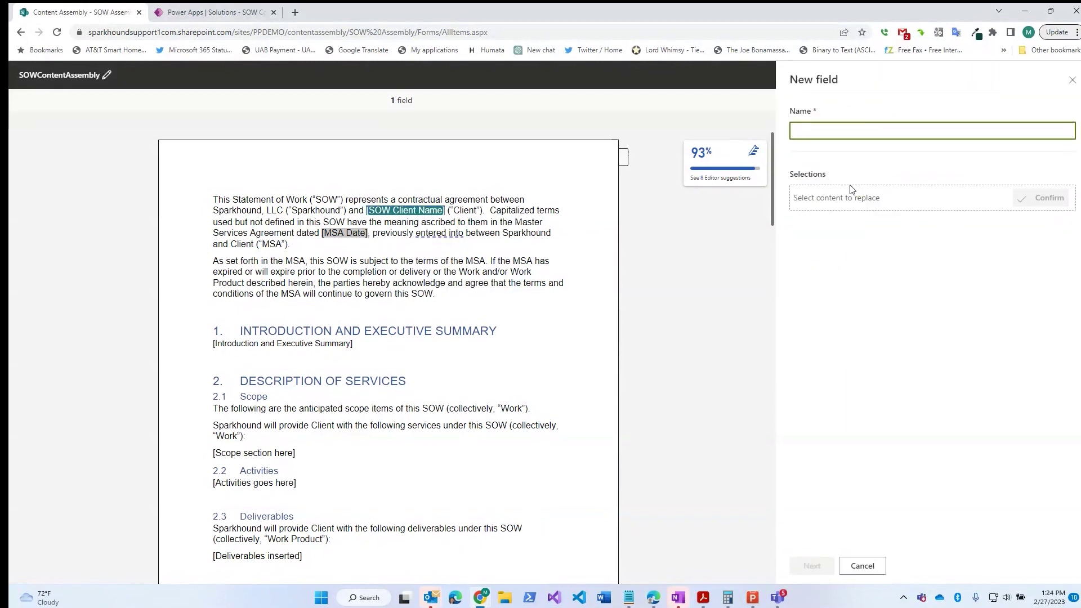
left_click(822, 129)
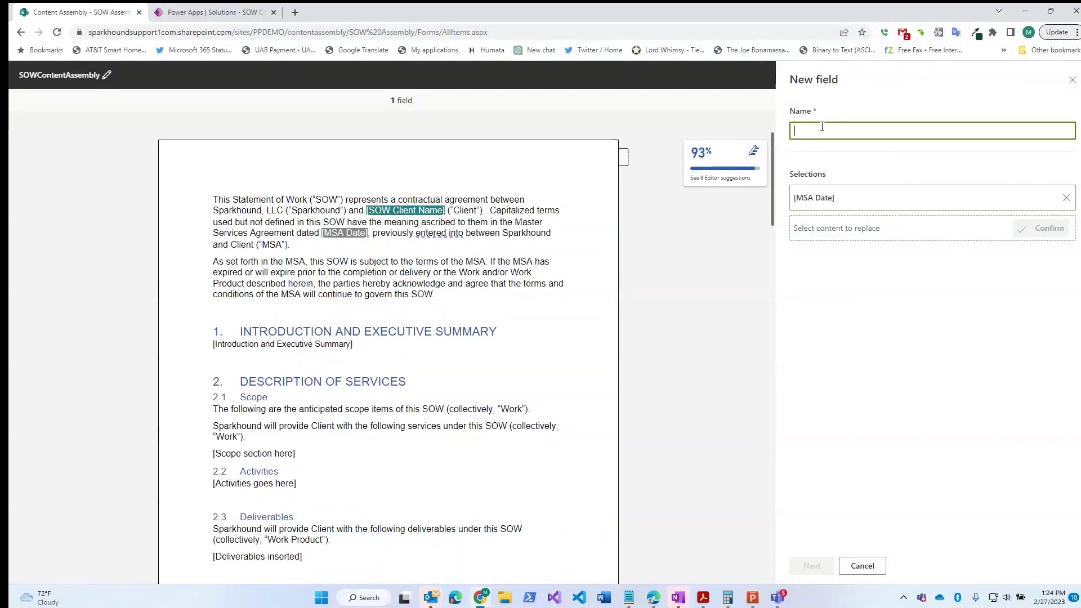
type("SOW")
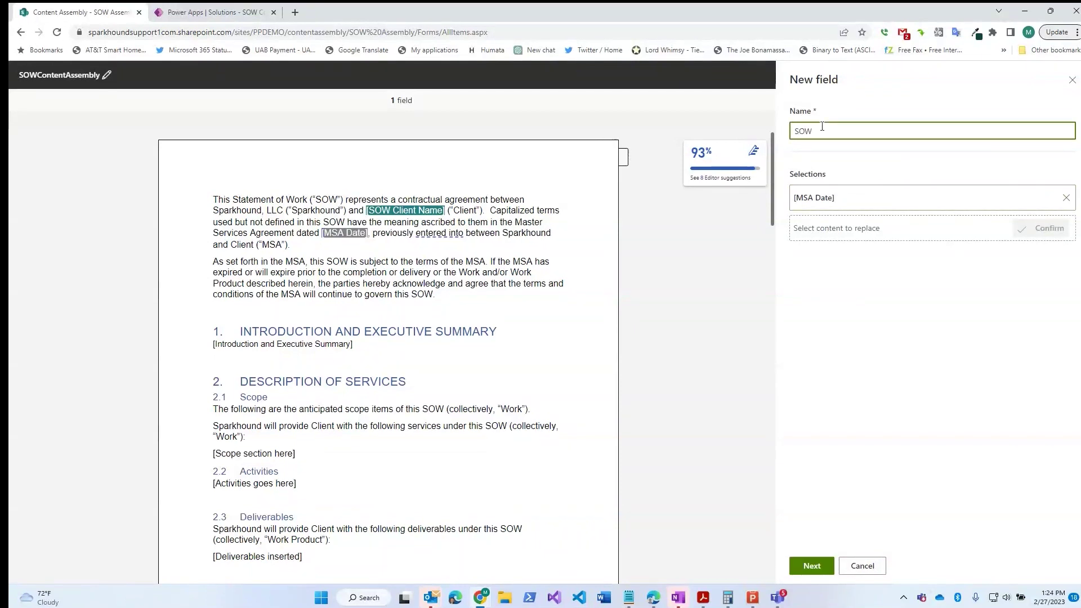
type("MSADatae")
left_click(811, 566)
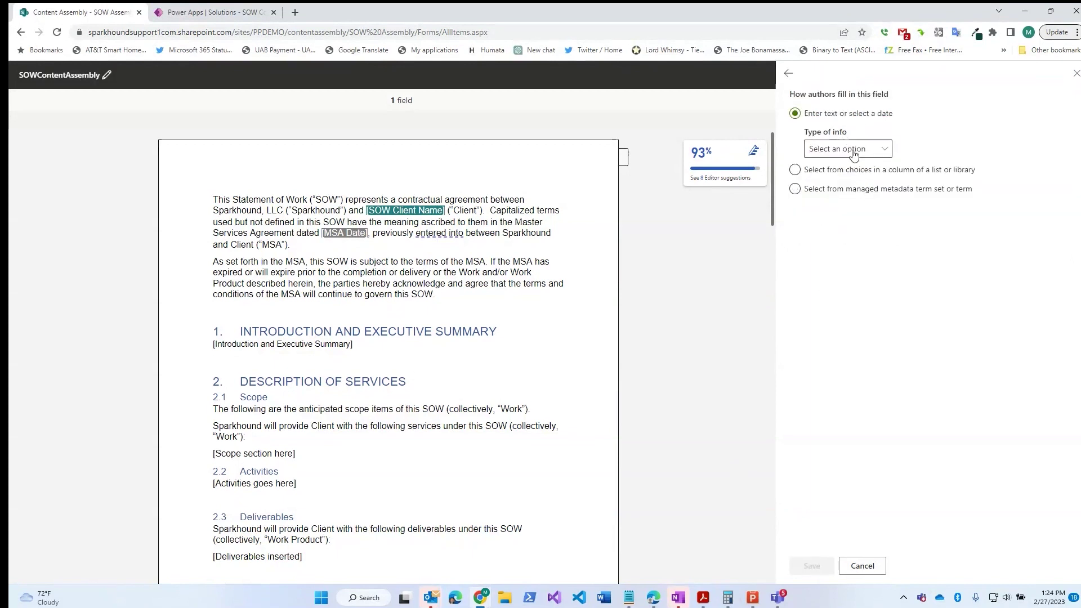
left_click(884, 150)
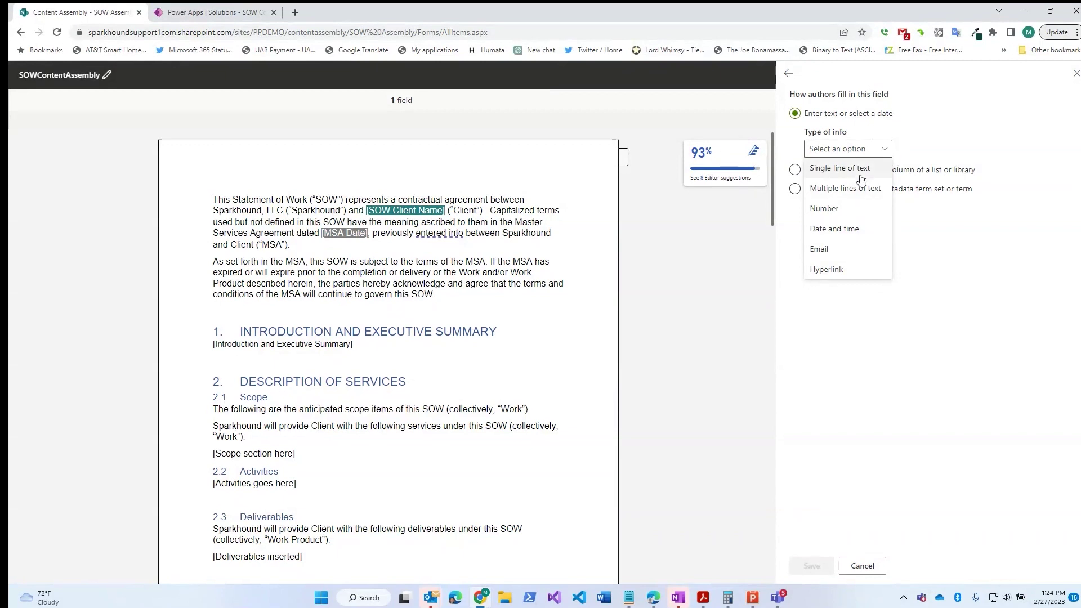
left_click(850, 229)
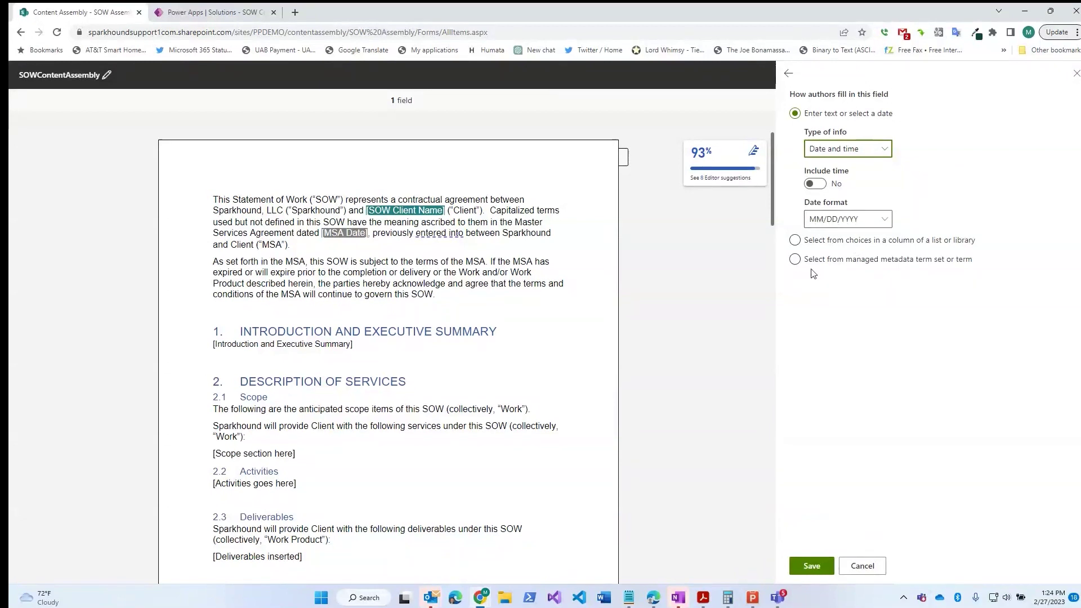
left_click(812, 566)
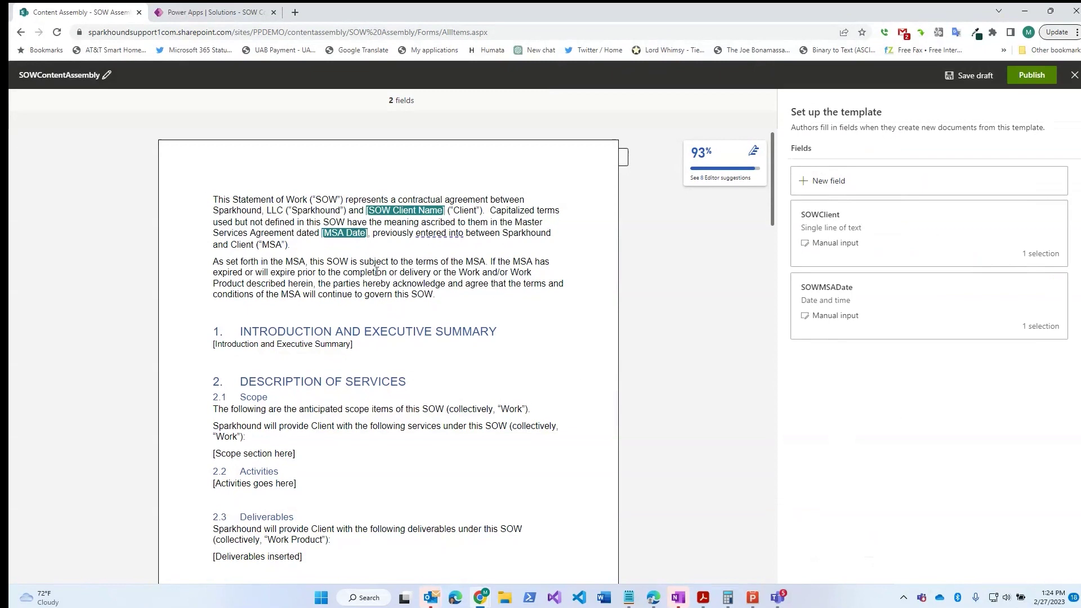
Create a multiple lines of text field named SOWExecutiveSummary for the [Introduction and Executive Summary] placeholder.
scroll(361, 275, "down", 1)
left_click_drag(212, 290, 352, 296)
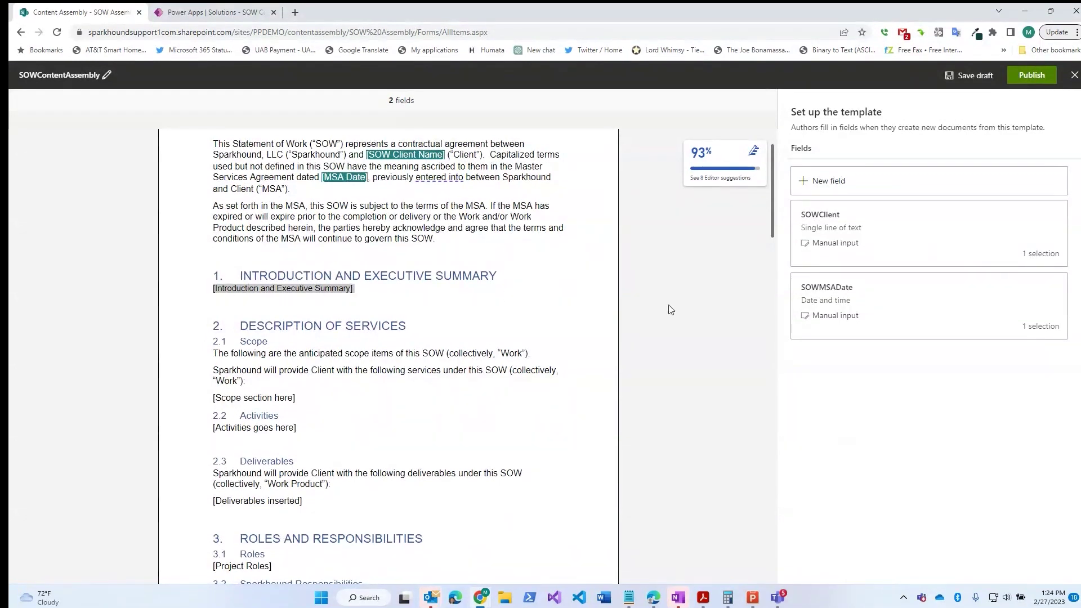
left_click(843, 181)
left_click(843, 131)
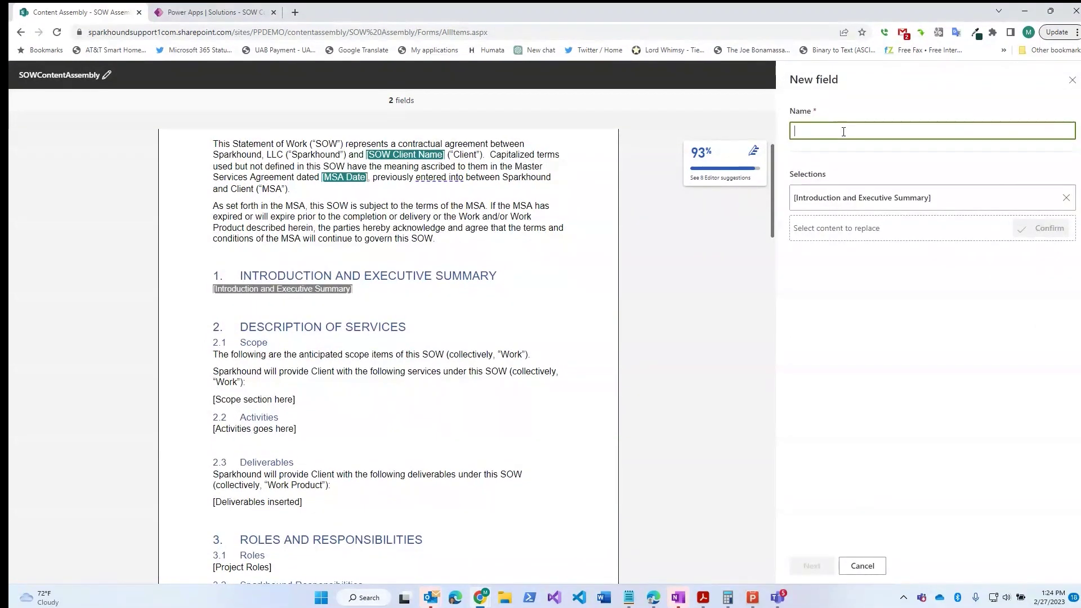
type("SOWExecutiveSummary")
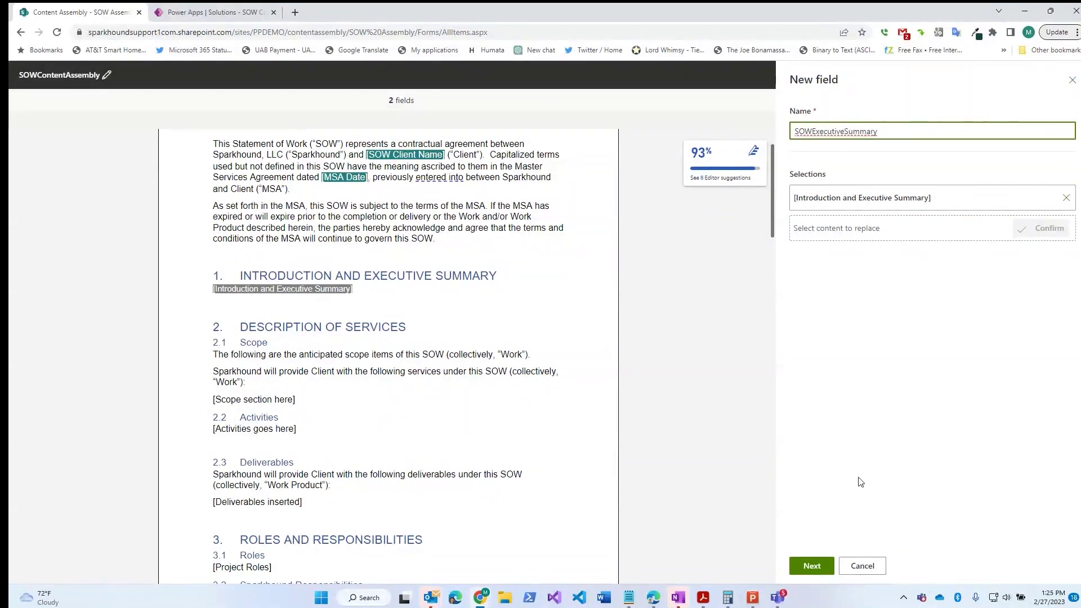
left_click(812, 566)
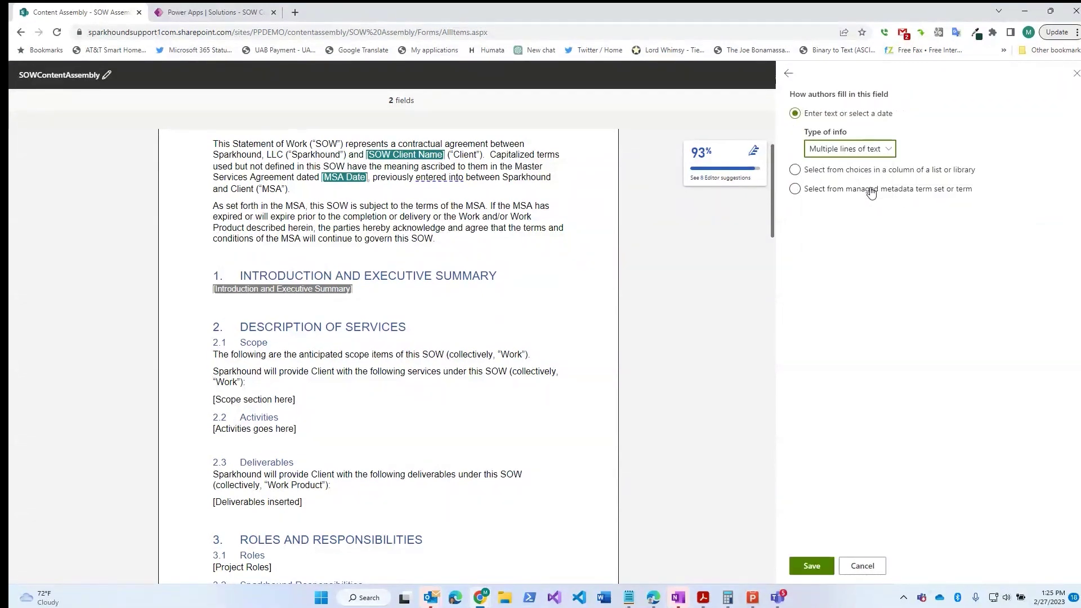
left_click(812, 566)
Create a multiple lines of text field named SOWScope for the [Scope section here] placeholder.
left_click_drag(214, 402, 296, 401)
left_click(828, 181)
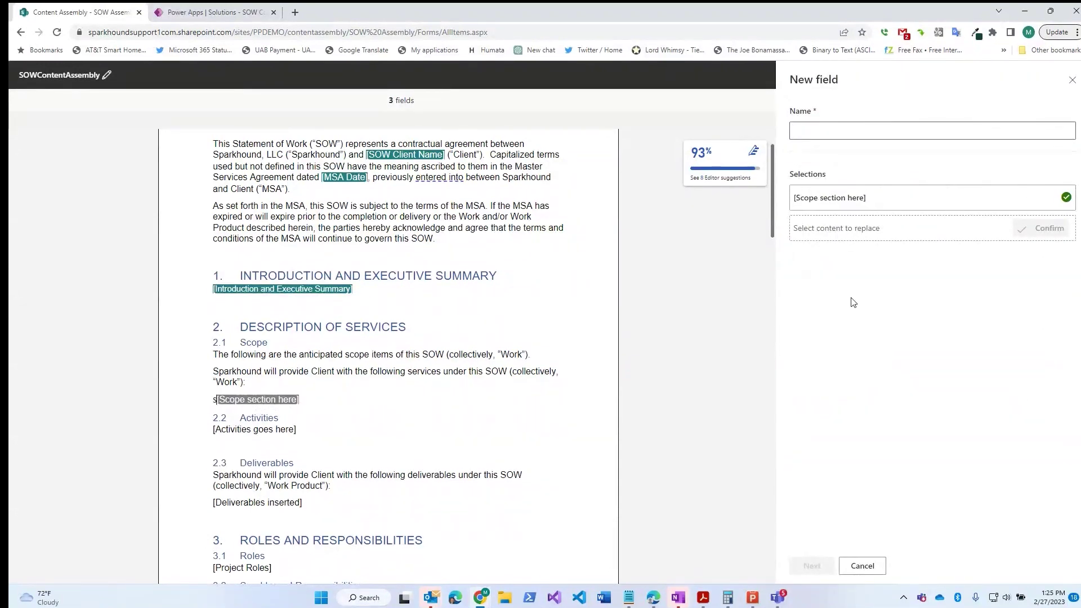
left_click(905, 128)
type("SOWScope")
left_click(812, 565)
left_click(847, 148)
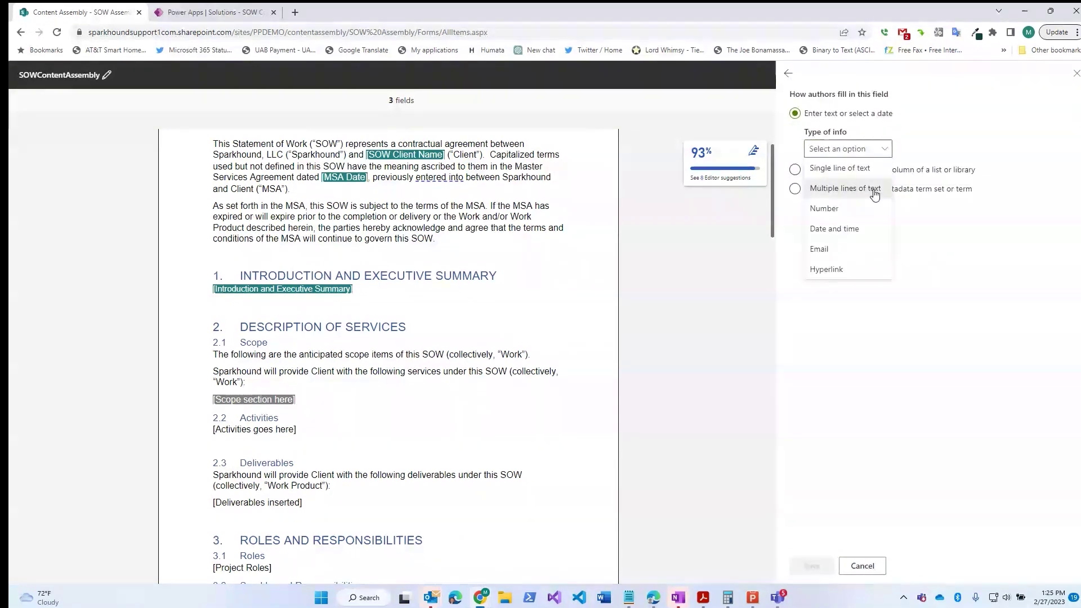
left_click(875, 194)
left_click(811, 565)
Create a multiple lines of text field named SOWActivities for the [Activities goes here] placeholder.
left_click_drag(213, 429, 322, 430)
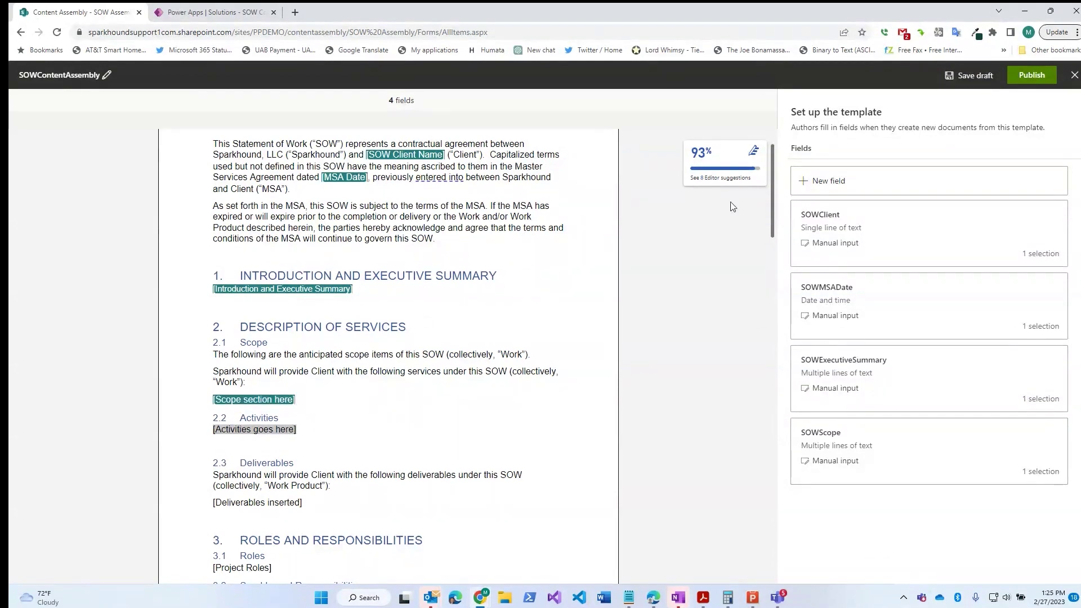
left_click(888, 181)
left_click(842, 130)
type("SOWActi")
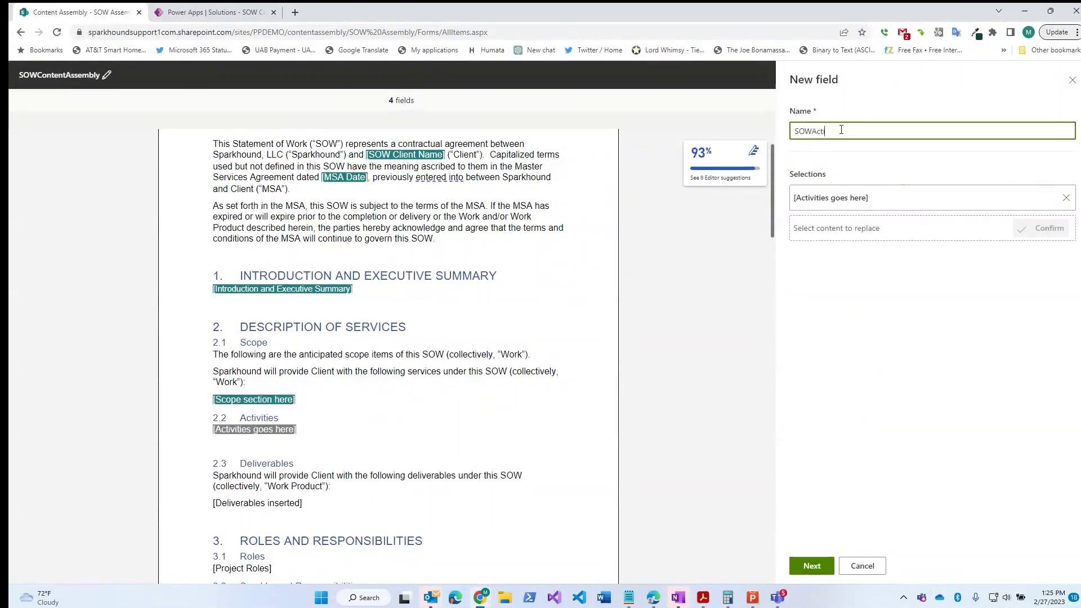
type("vities")
left_click(812, 566)
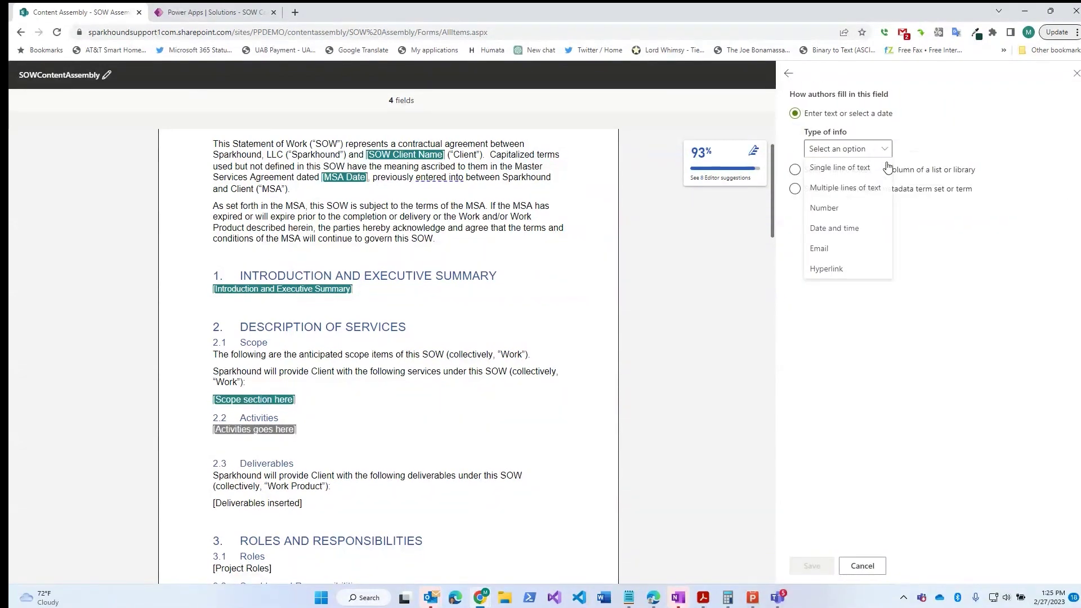
left_click(812, 565)
Create a multiple lines of text field named SOWDeliverables for the [Deliverables inserted] placeholder in section 2.3.
scroll(217, 278, "down", 4)
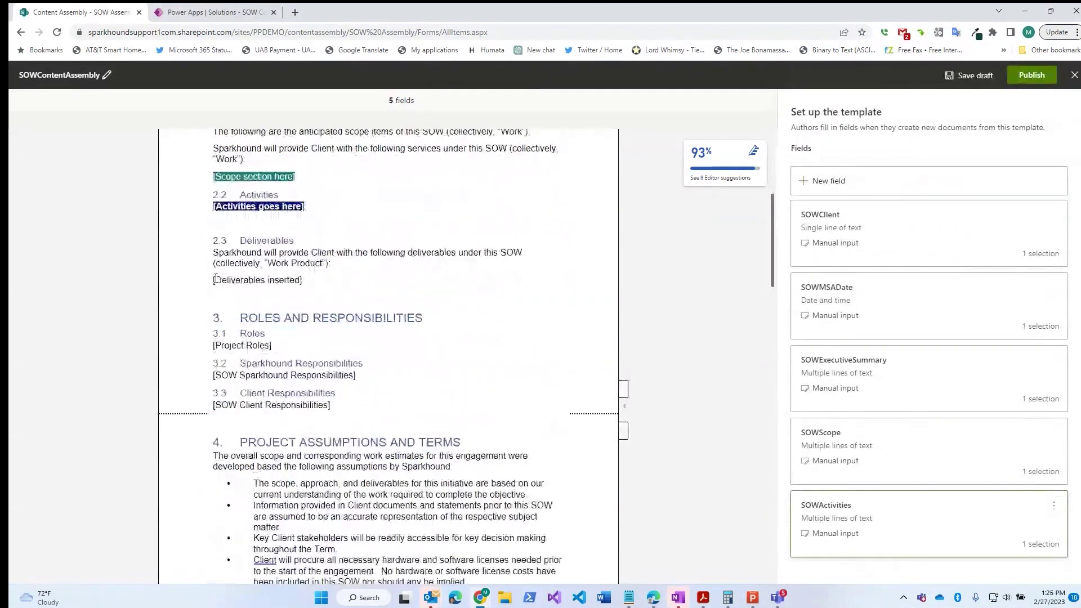
left_click_drag(218, 277, 302, 280)
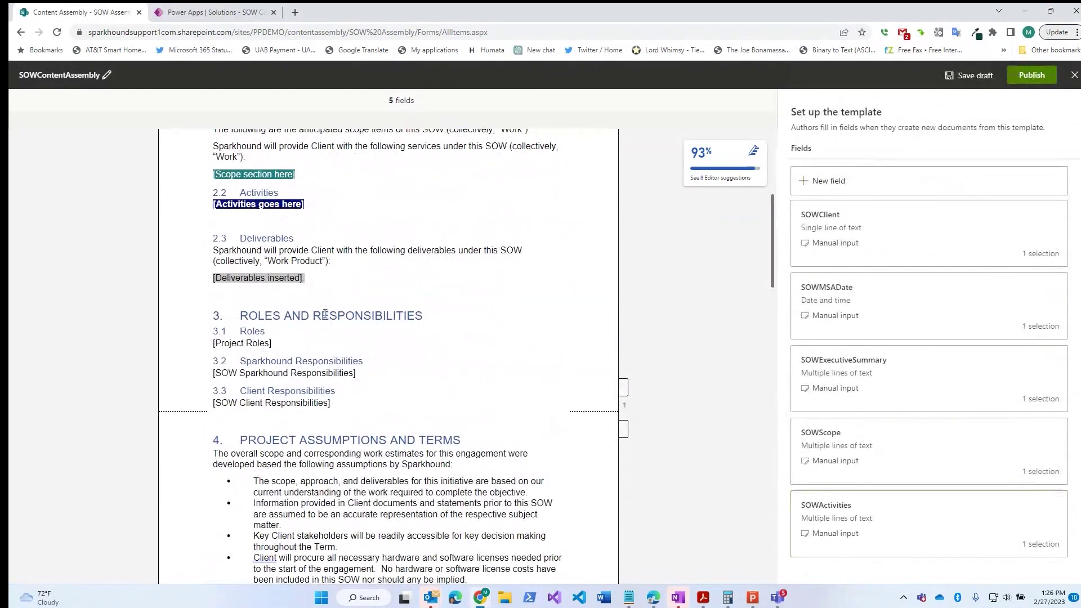
left_click(934, 191)
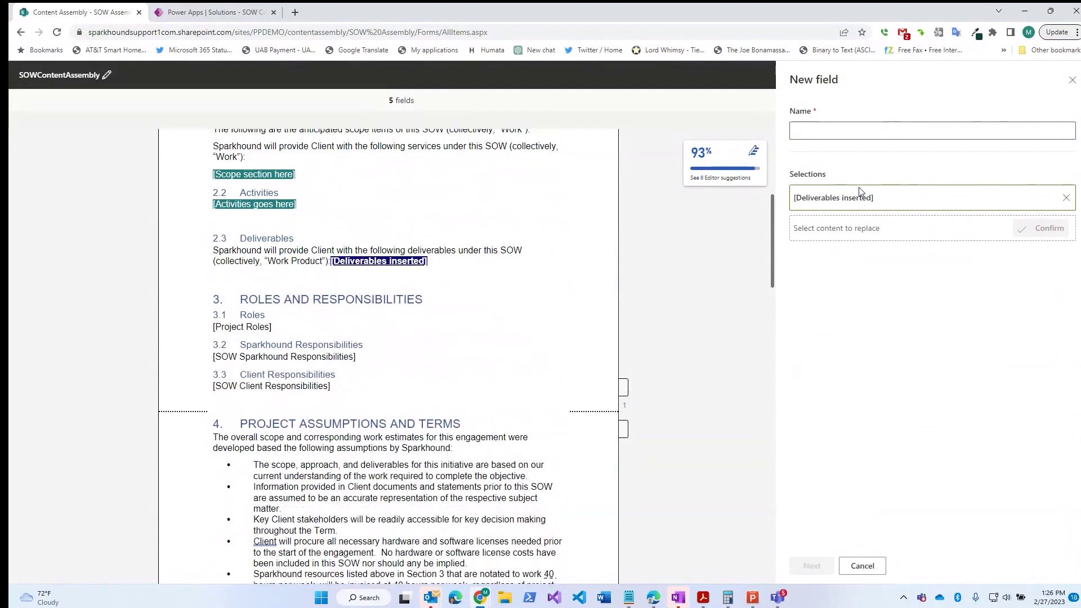
left_click(840, 129)
type("SOWDeliverables")
left_click(812, 566)
left_click(849, 149)
left_click(857, 189)
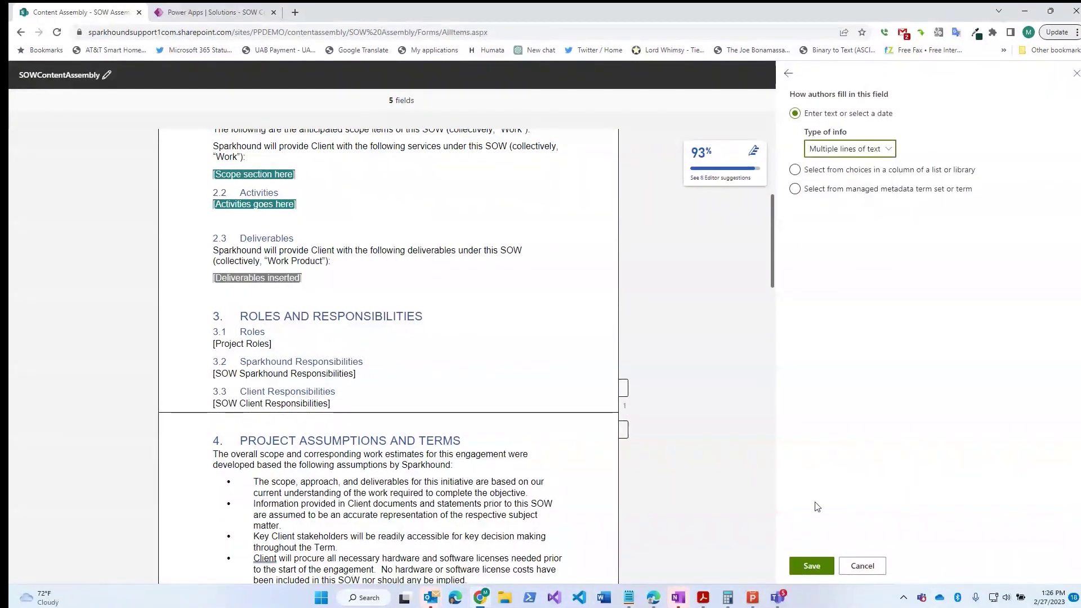
left_click(812, 566)
Create a multiple lines of text field named SOWProject for the [Project Roles] placeholder in section 3.1.
left_click_drag(213, 344, 273, 344)
scroll(952, 270, "up", 1)
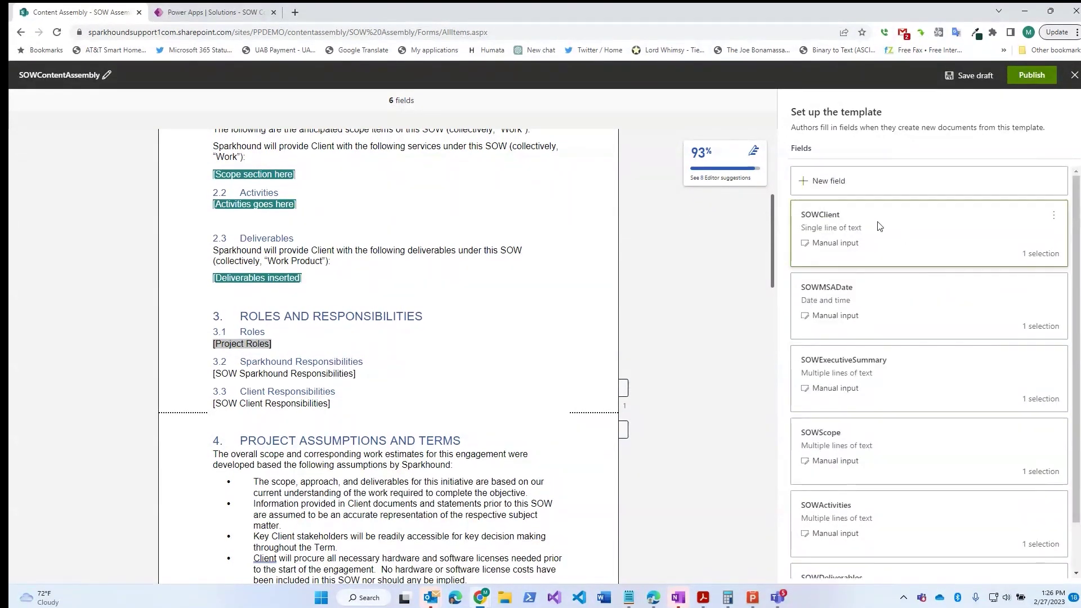
left_click(829, 181)
left_click(827, 131)
type("SOWProject")
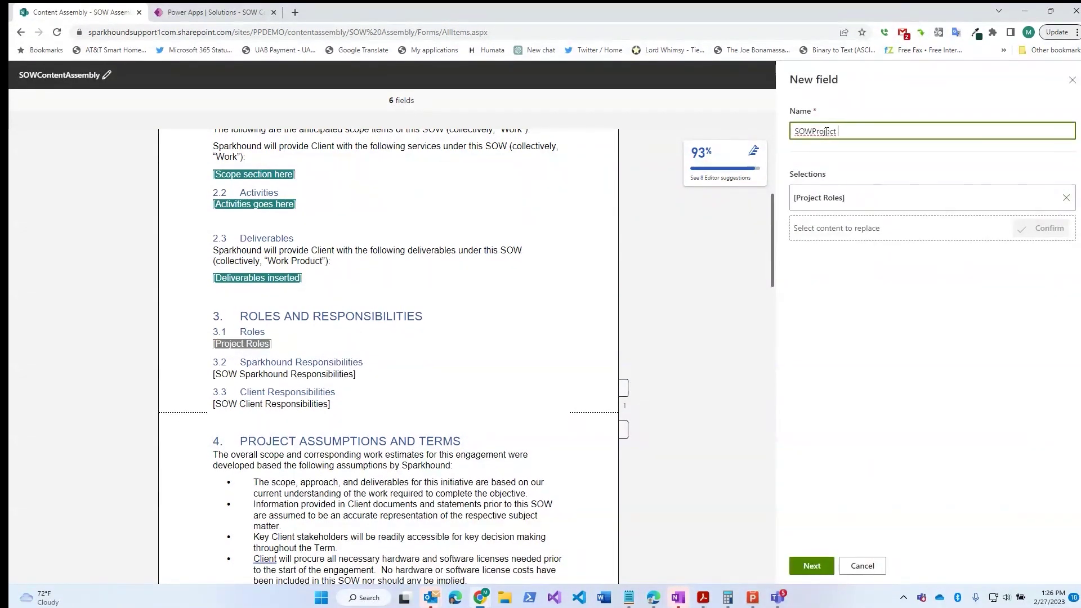
left_click(813, 566)
left_click(831, 151)
left_click(828, 184)
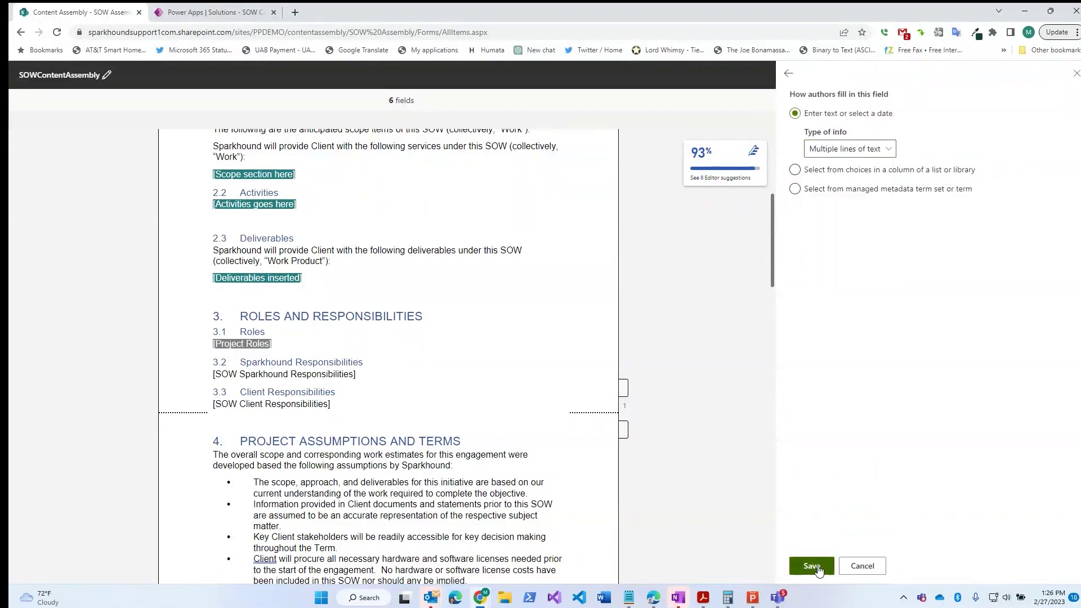
left_click(811, 566)
Create a multiple lines of text field named SOWSparkhoundResponsibilities for the [SOW Sparkhound Responsibilities] placeholder in section 3.2.
left_click(224, 378)
left_click_drag(241, 375, 357, 376)
left_click(857, 174)
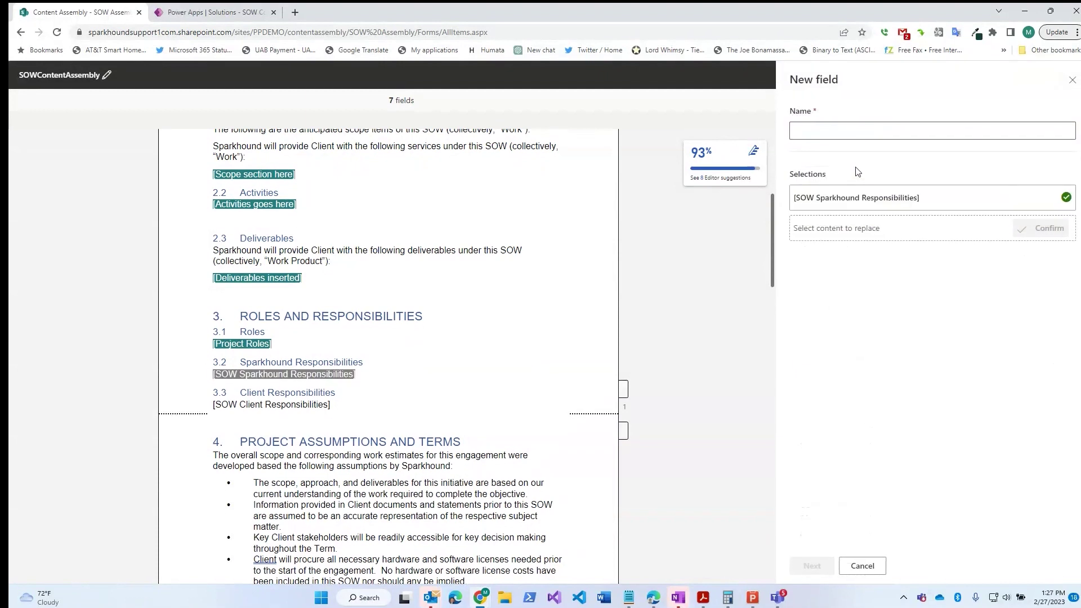
left_click(849, 129)
type("SOW")
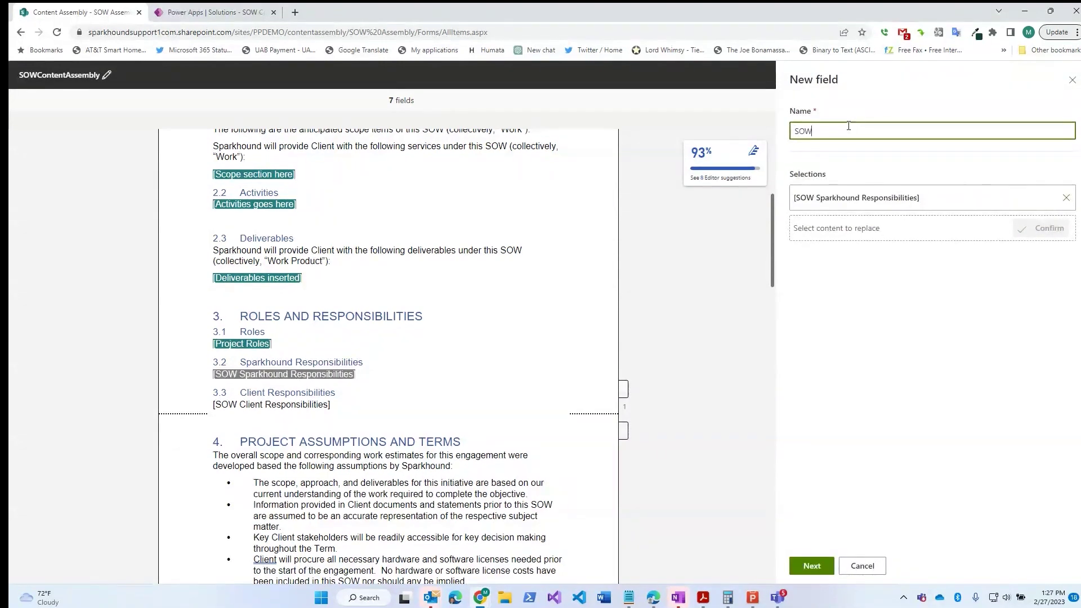
type("SparkhoundResponsibilities")
double_click(849, 131)
type("SOWSparkhoundResponsibilities")
left_click(812, 566)
left_click(845, 149)
left_click(833, 214)
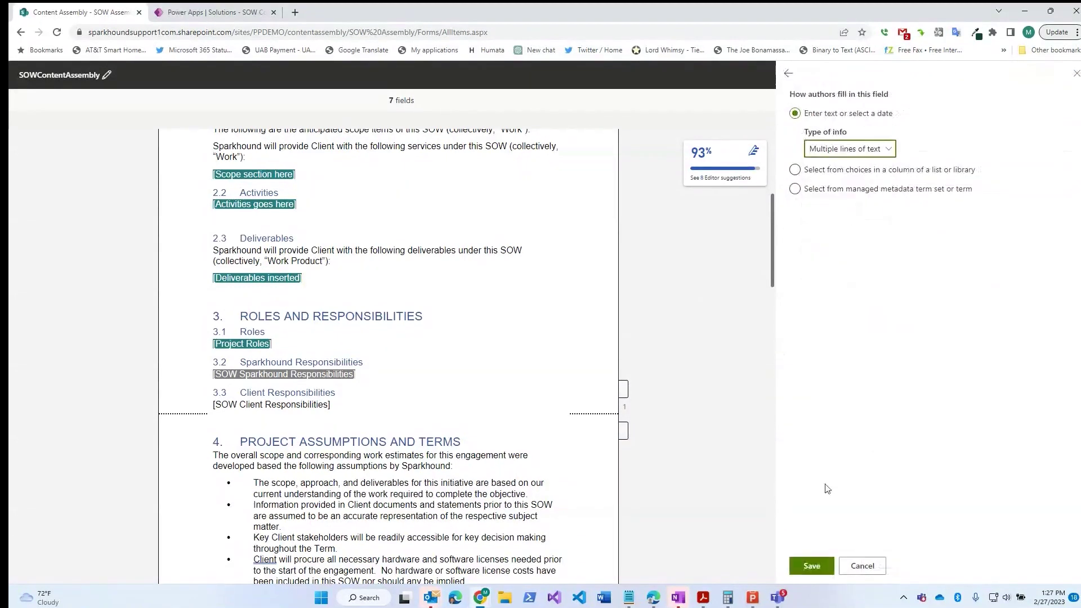
left_click(812, 566)
Create a multiple lines of text field named SOWClientResponsibilities for the [SOW Client Responsibilities] placeholder in section 3.3.
left_click_drag(213, 405, 333, 405)
left_click(923, 185)
left_click(852, 131)
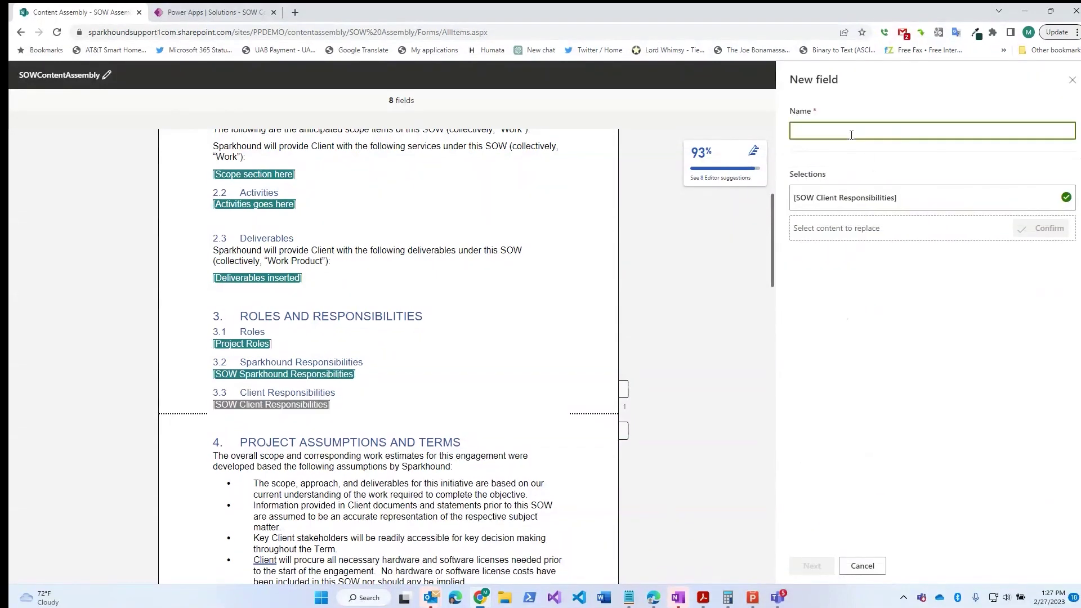
type("SOWClientR")
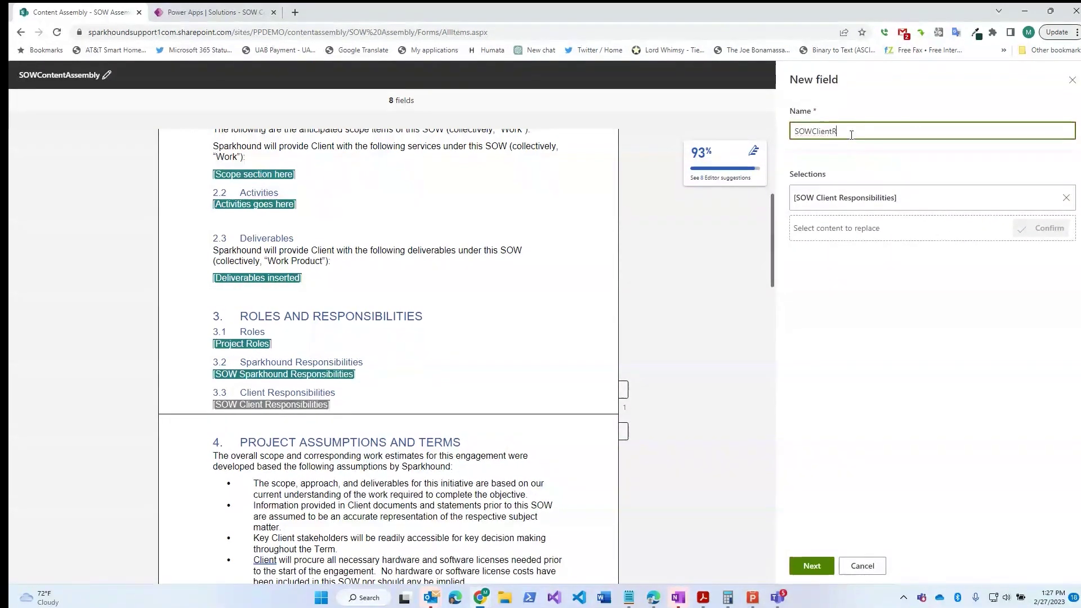
type("esponsibilities")
left_click(812, 566)
left_click(845, 147)
left_click(845, 186)
left_click(811, 565)
Create a multiple lines of text field named SOWAdditionalAssumptions for the [SOW Additional Assumptions] placeholder in section 4.
scroll(398, 454, "down", 10)
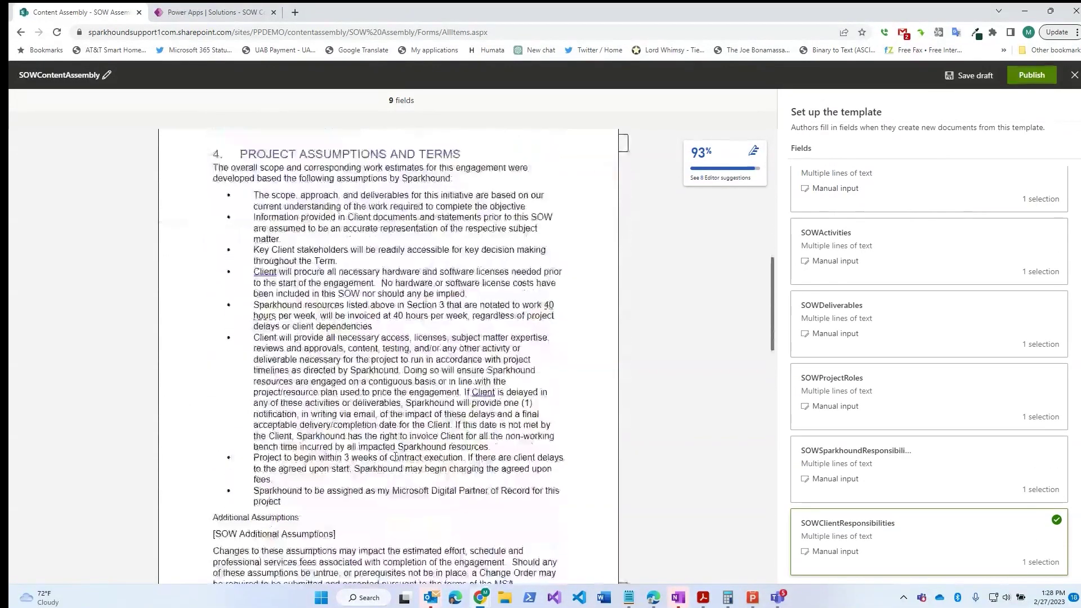
left_click(214, 317)
left_click_drag(214, 317, 338, 323)
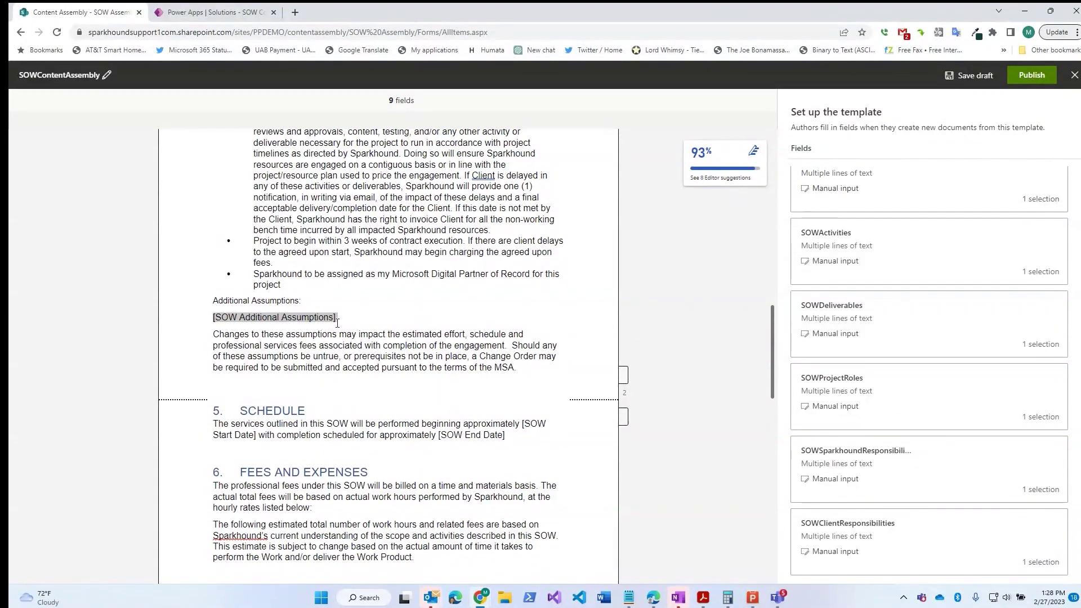
left_click(868, 178)
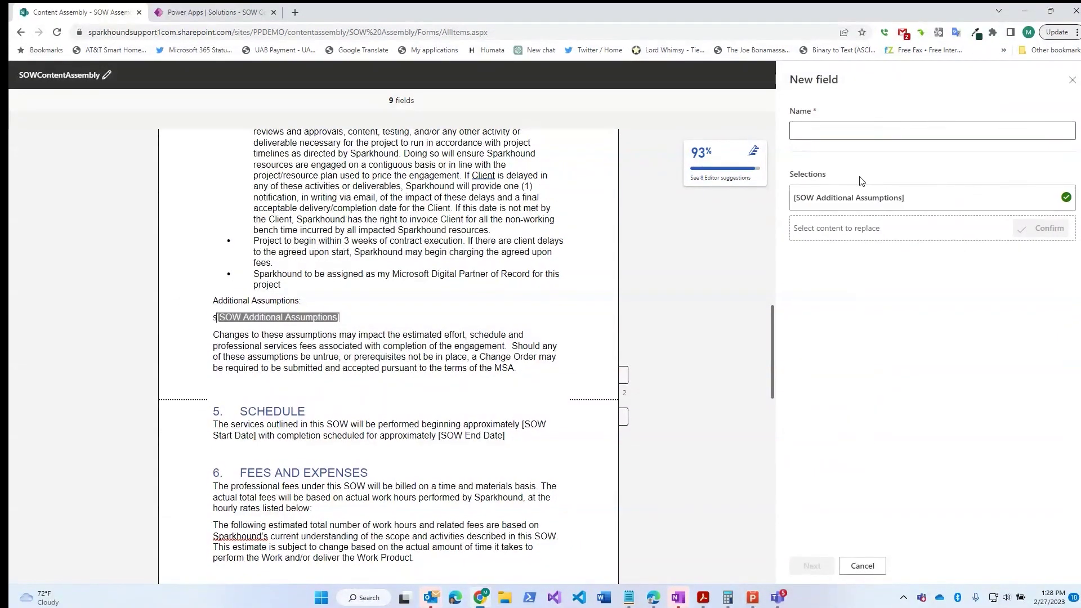
left_click(839, 131)
type("SOW A")
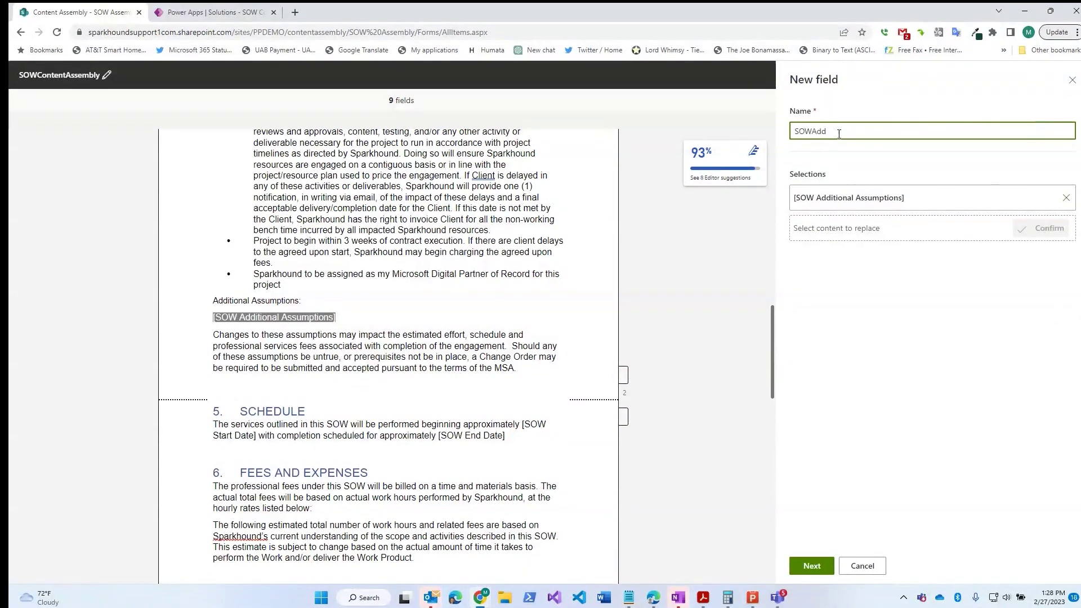
type("dditional Assumptions")
left_click(811, 566)
left_click(850, 148)
left_click(844, 189)
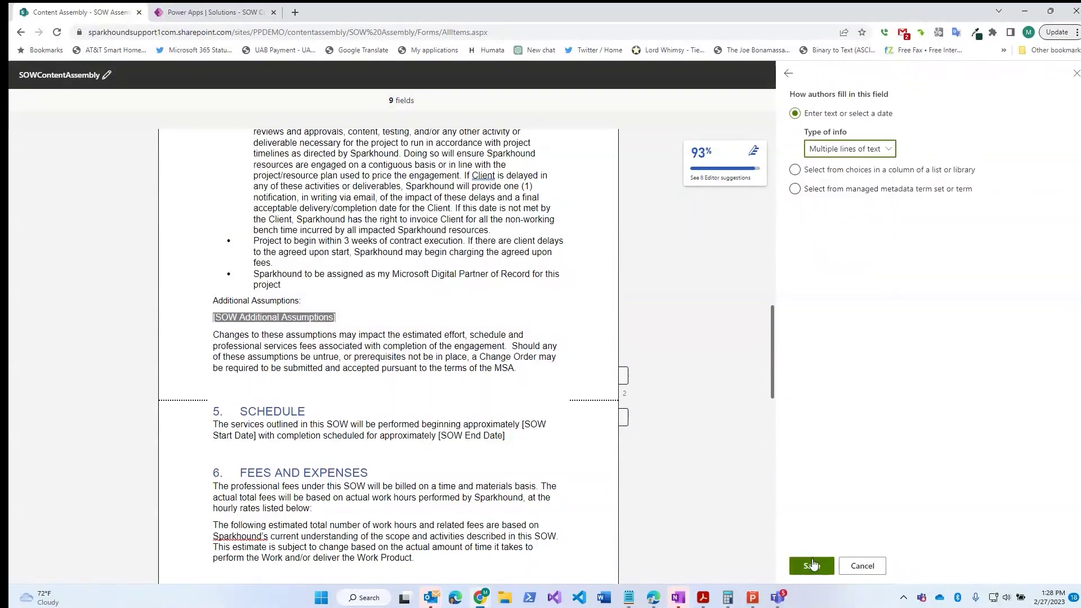
left_click(811, 563)
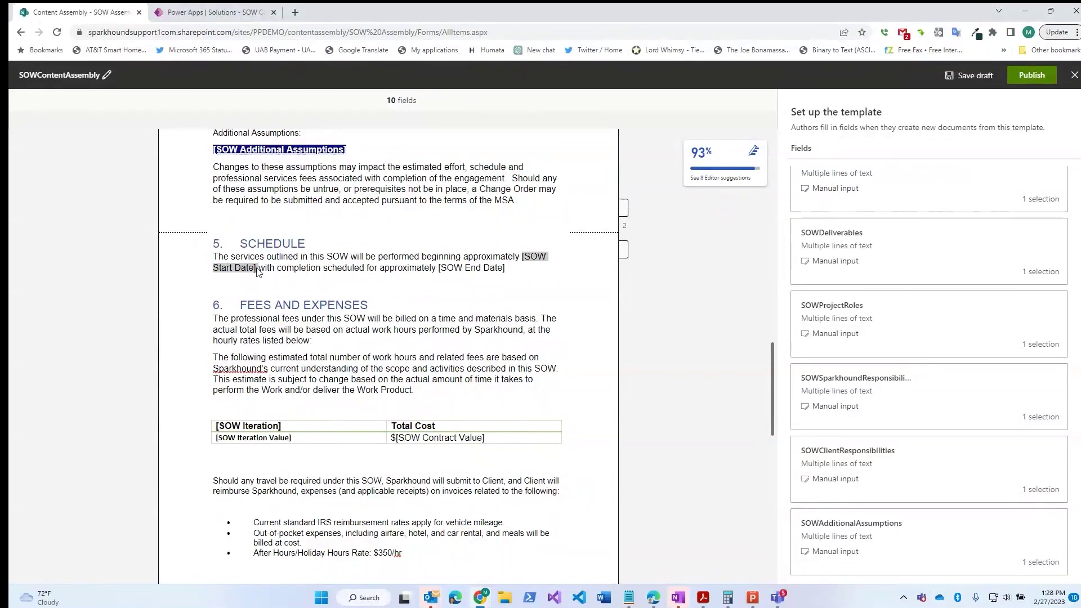
Create a date and time field named SOWStartDate for the [SOW Start Date] placeholder in section 5.
left_click(876, 190)
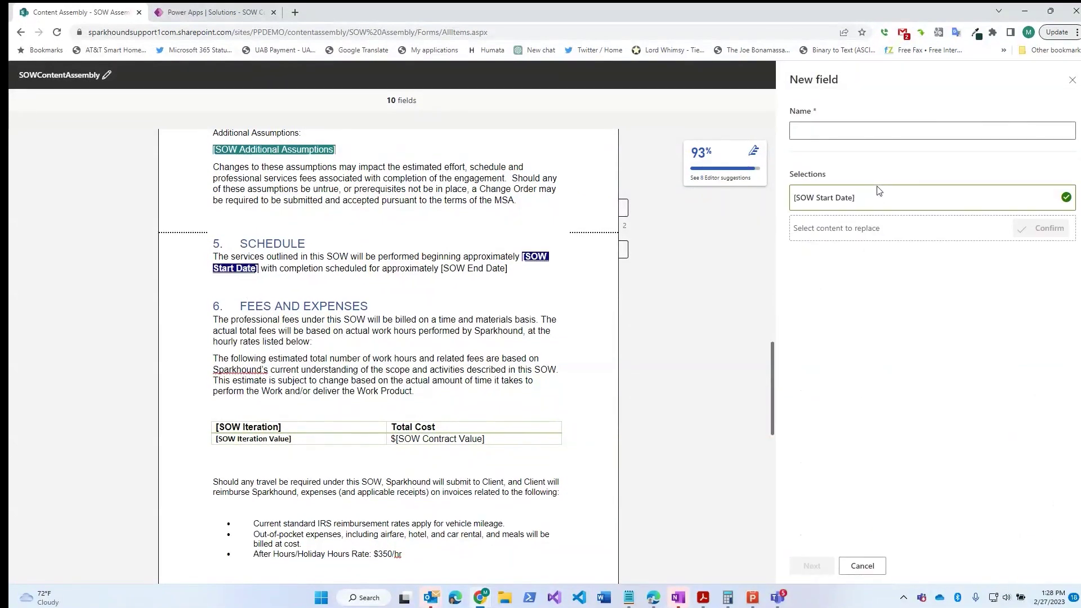
type("SOWStartDate")
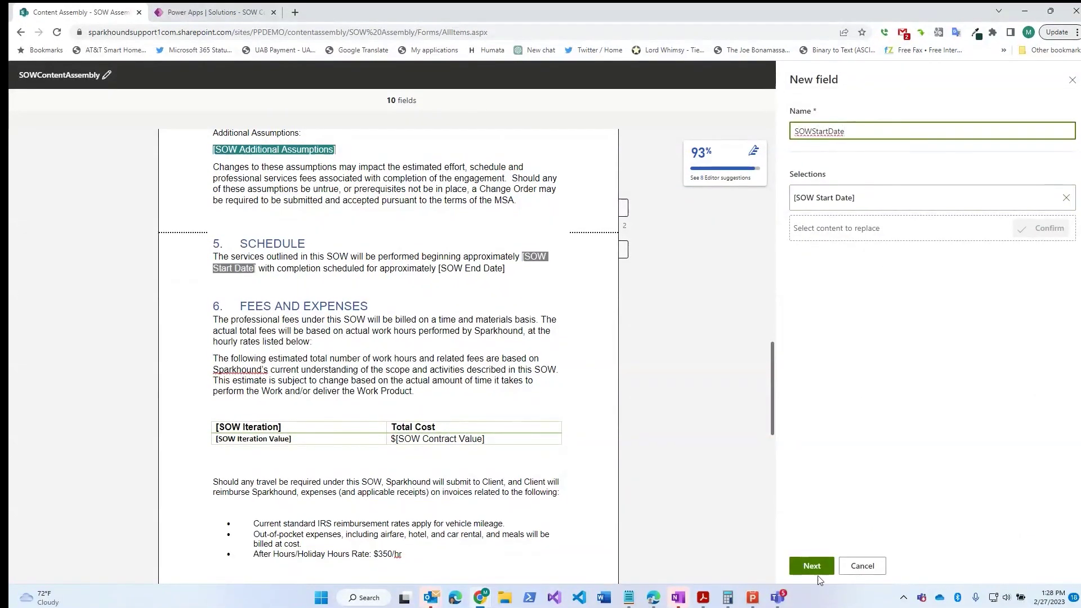
key("Return")
left_click(885, 149)
left_click(856, 231)
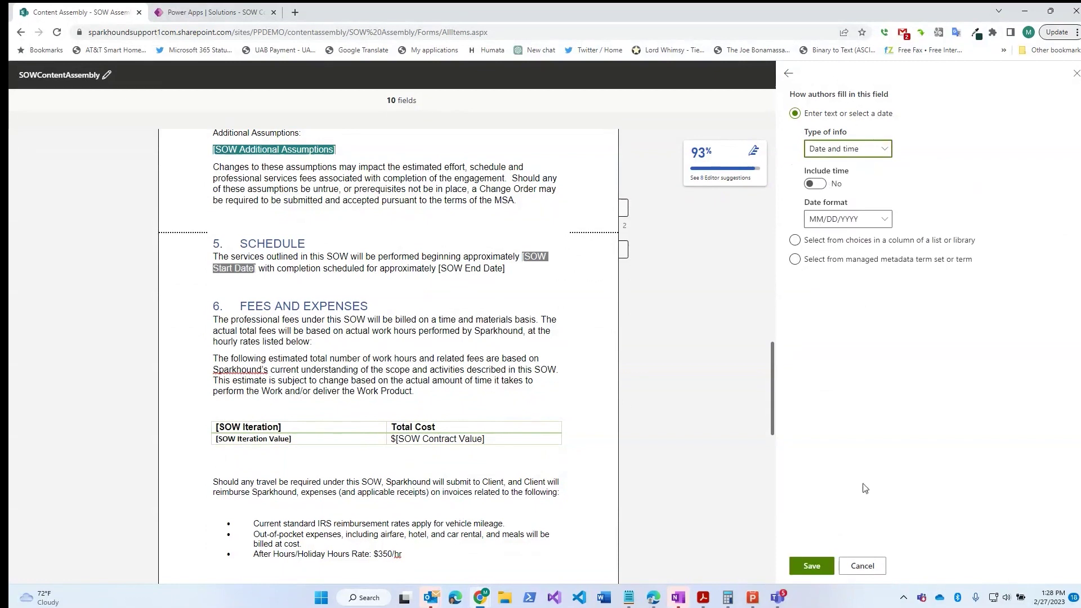
left_click(812, 566)
Create a date and time field named SOWEndDate for the [SOW End Date] placeholder in section 5.
left_click_drag(441, 269, 505, 272)
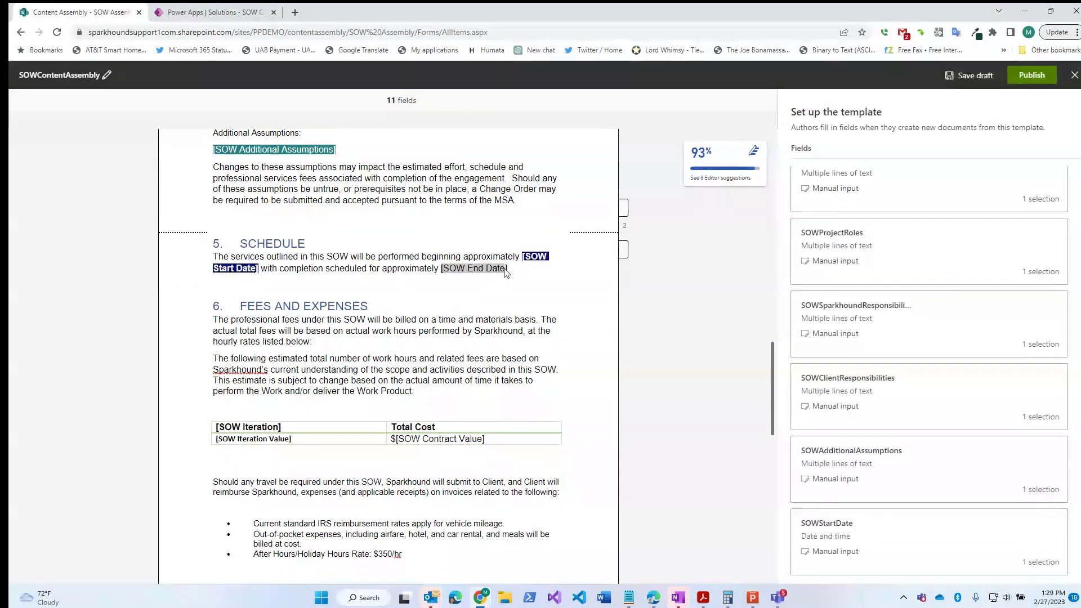
scroll(883, 281, "up", 2)
left_click(884, 189)
type("SOWEndDate")
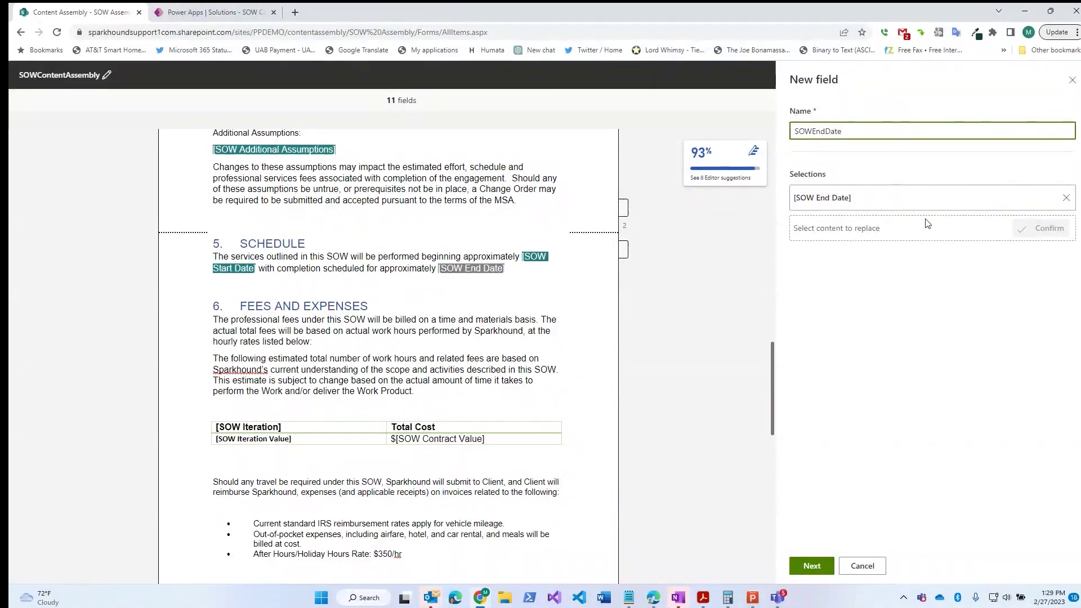
left_click(812, 566)
left_click(847, 149)
left_click(826, 227)
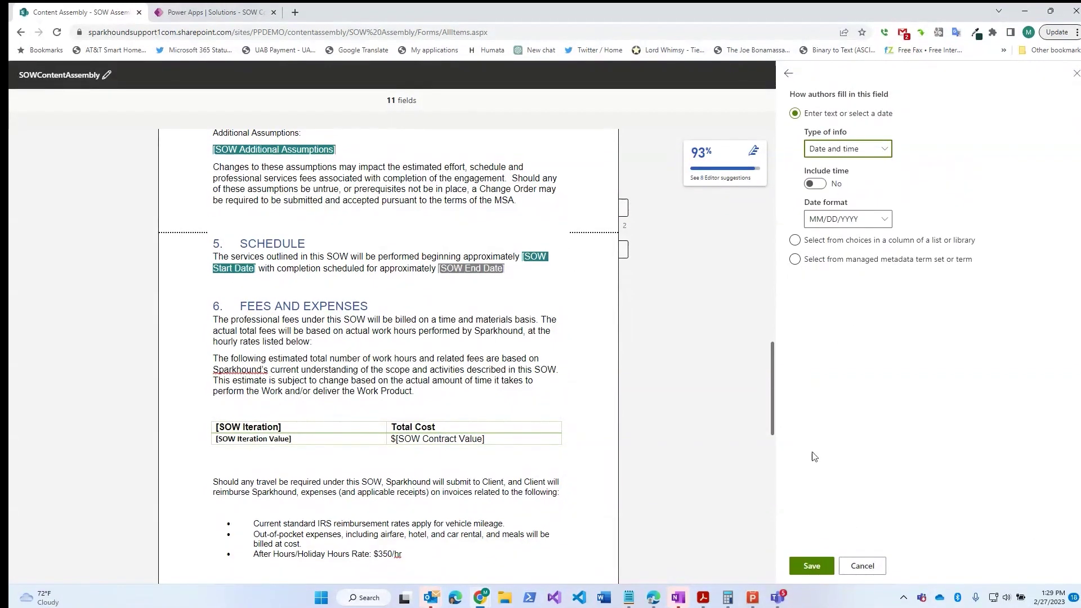
left_click(811, 567)
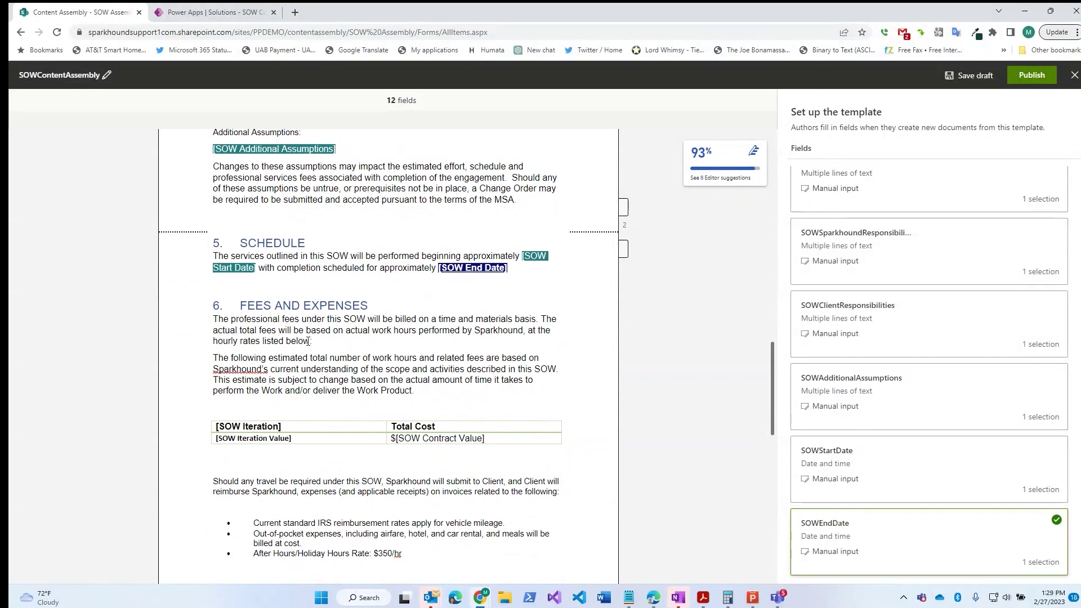
Create a single line of text field named SOWIteration for the [SOW Iteration] placeholder in the section 6 cost table.
scroll(308, 341, "down", 4)
scroll(879, 226, "up", 8)
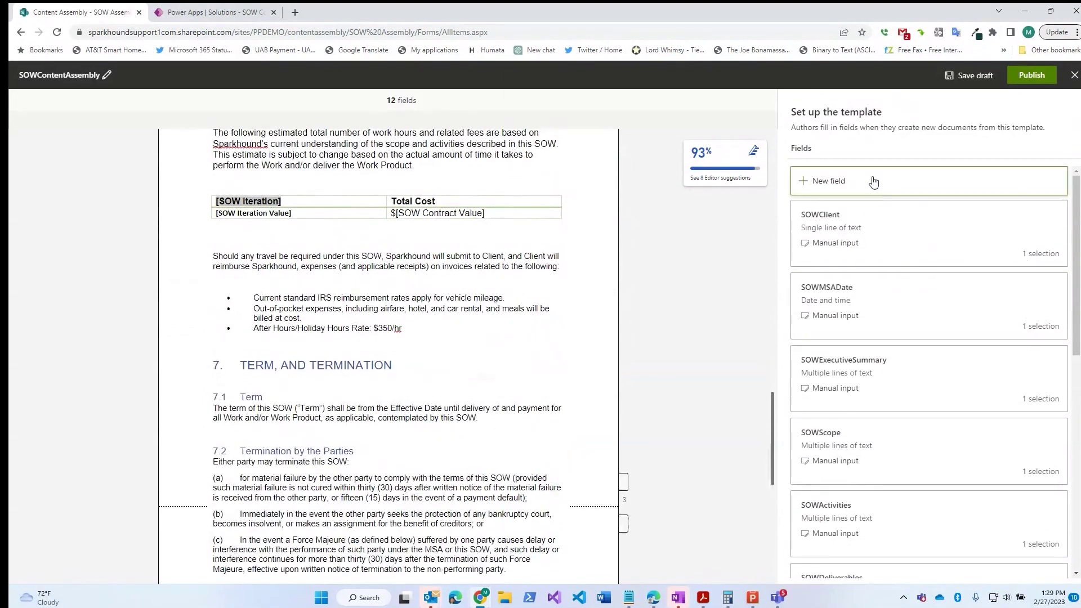
left_click(873, 181)
type("SOW Iteration")
left_click(812, 566)
left_click(848, 148)
left_click(840, 168)
left_click(811, 566)
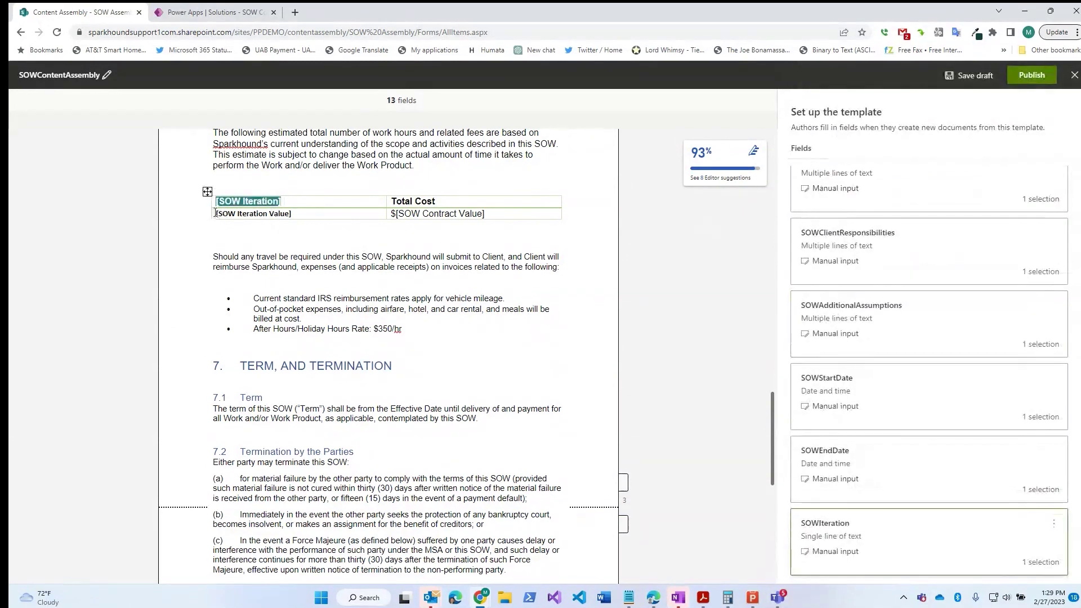
Create a number field named SOWIterationValue for the [SOW Iteration Value] placeholder in the cost table.
left_click_drag(214, 218, 293, 216)
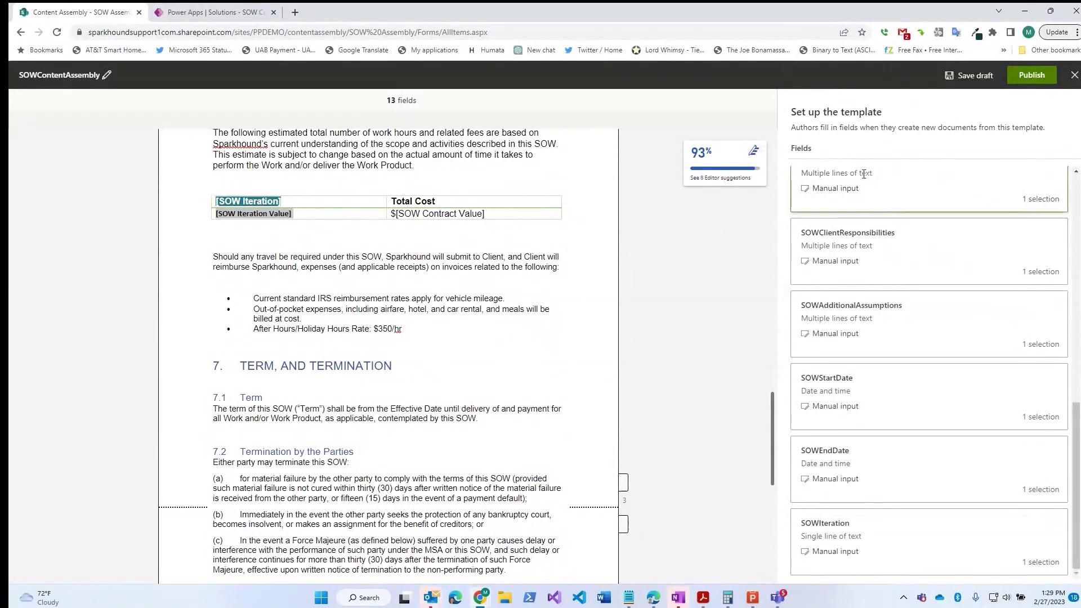
scroll(881, 179, "up", 3)
left_click(833, 180)
left_click(844, 130)
type("SOW Iteration Value")
left_click(812, 566)
left_click(848, 148)
left_click(835, 209)
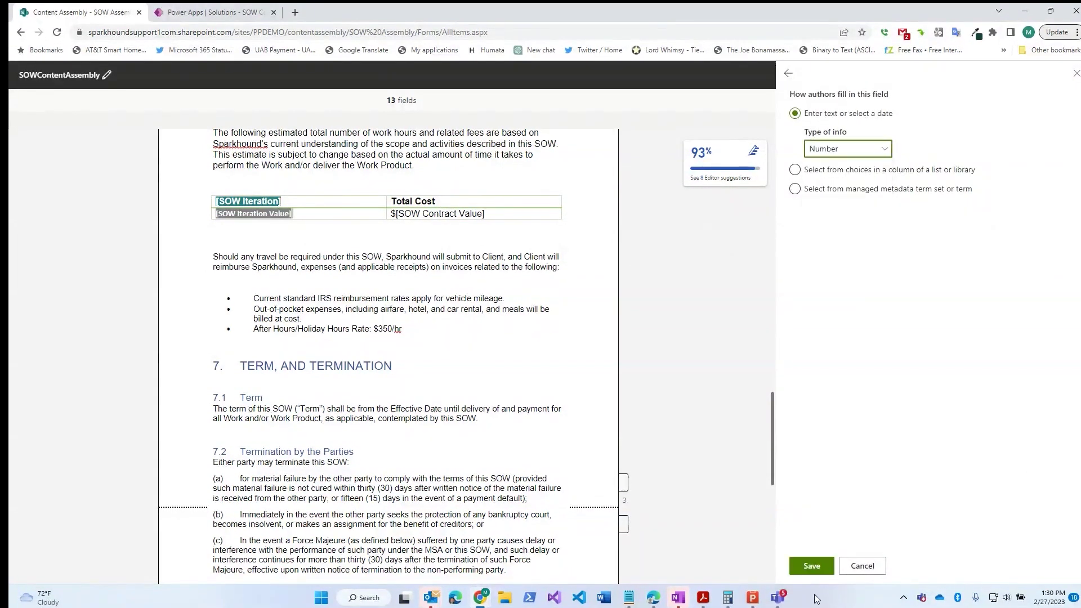
left_click(812, 566)
Create a number field named SOWContratValue for the [SOW Contract Value] placeholder under Total Cost, leaving the dollar sign outside the selection.
left_click_drag(396, 213, 485, 215)
scroll(844, 226, "up", 5)
left_click(827, 179)
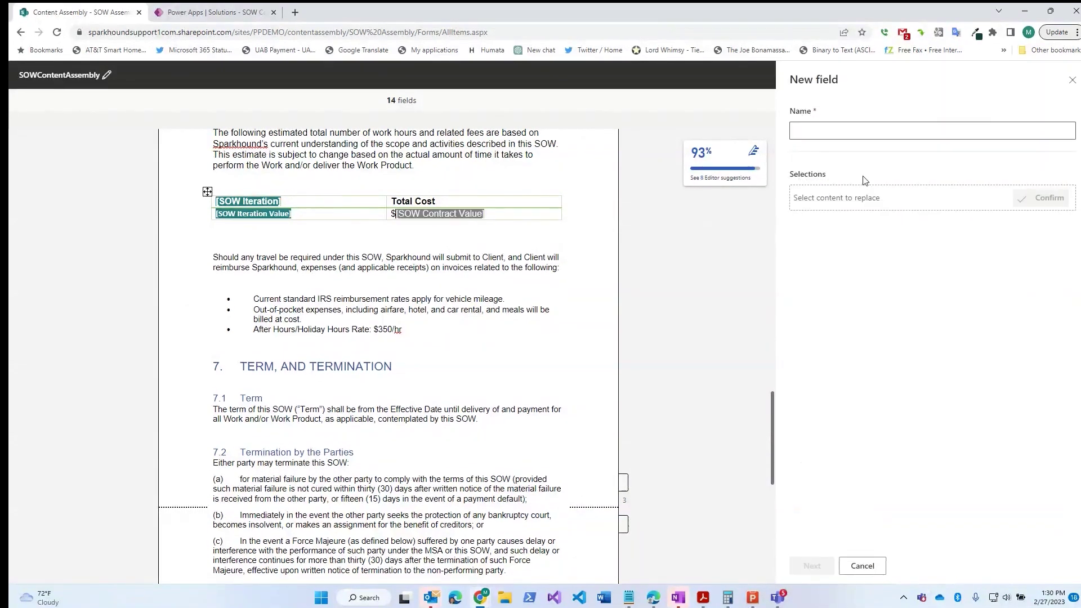
left_click(857, 129)
type("SOWContratValue")
left_click(890, 149)
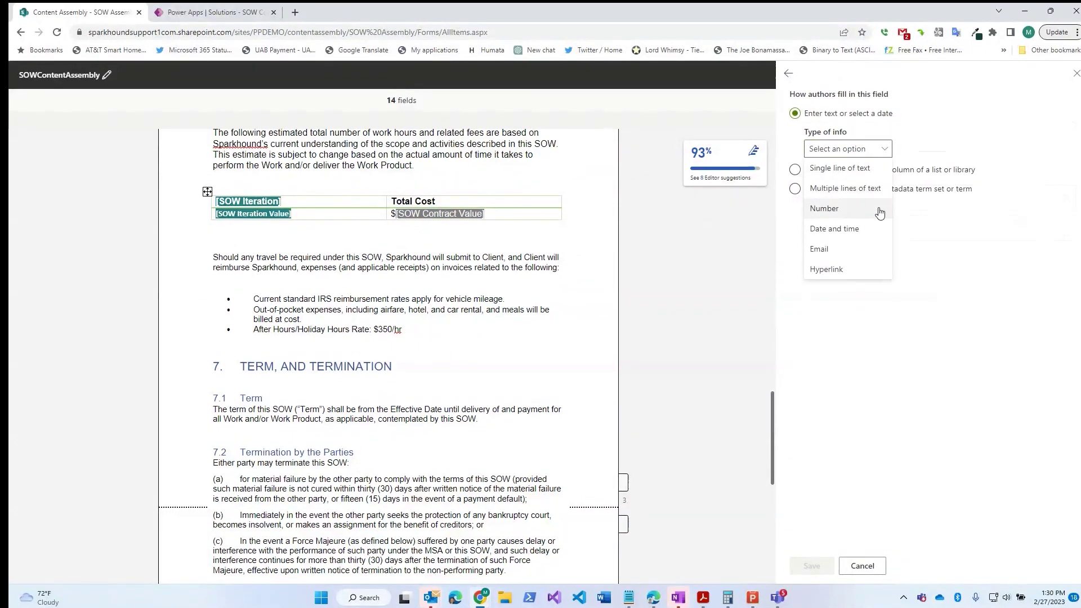
left_click(834, 210)
scroll(400, 360, "down", 6)
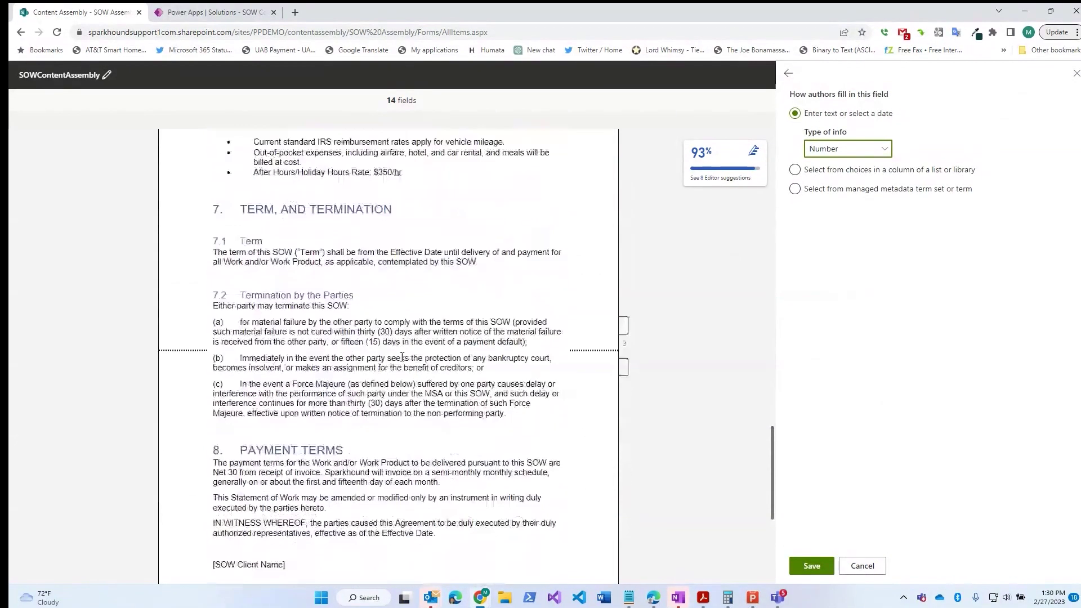
scroll(400, 361, "up", 7)
left_click(813, 567)
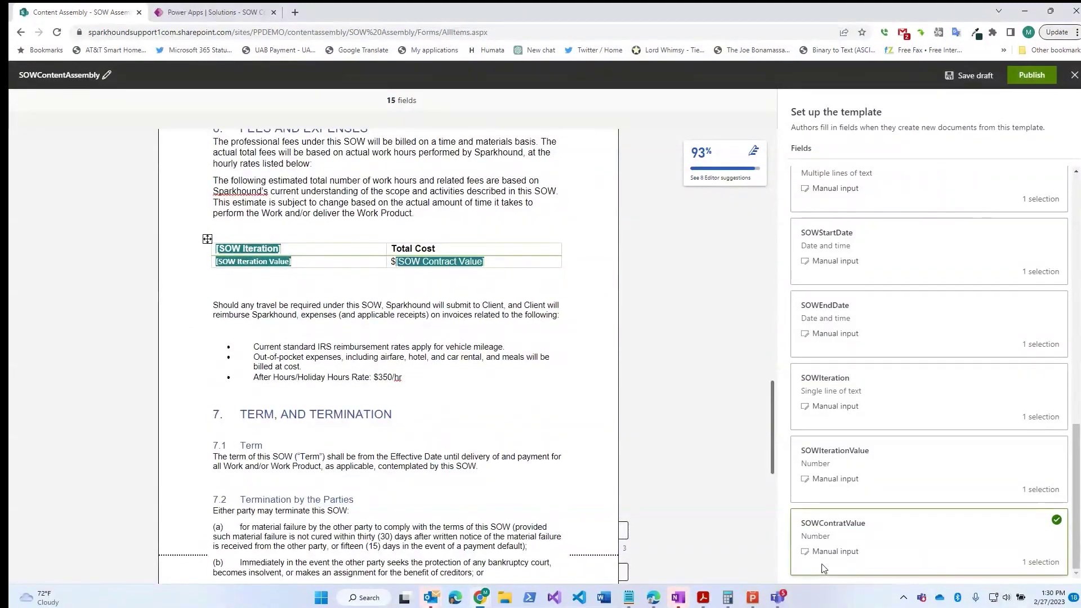
Publish the template under the name SOWContentAssembly and return to the SOW Assembly library.
left_click(895, 447)
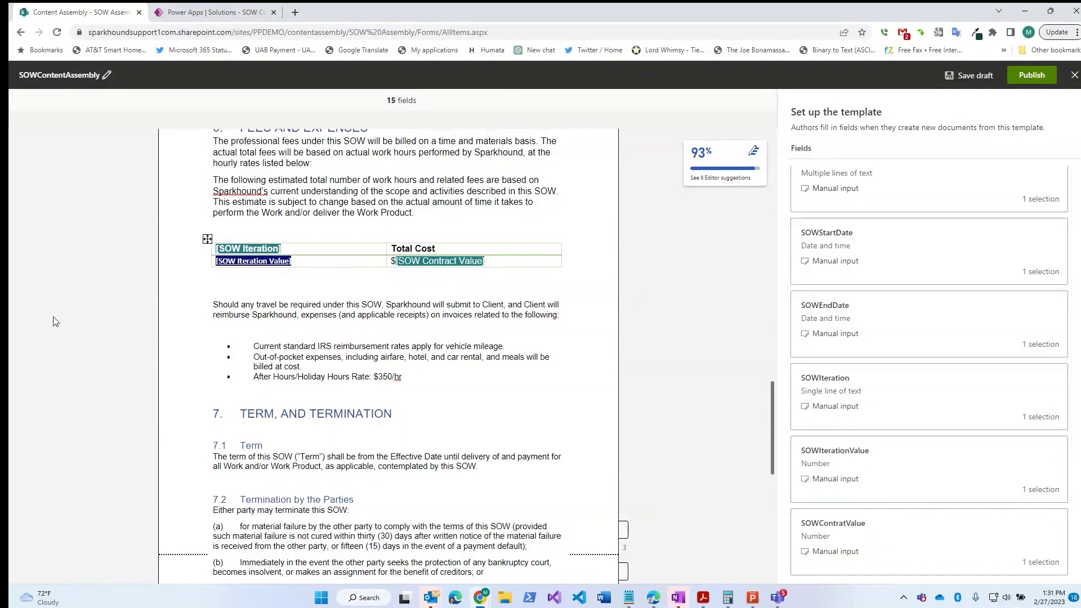
scroll(873, 430, "up", 10)
scroll(873, 430, "up", 3)
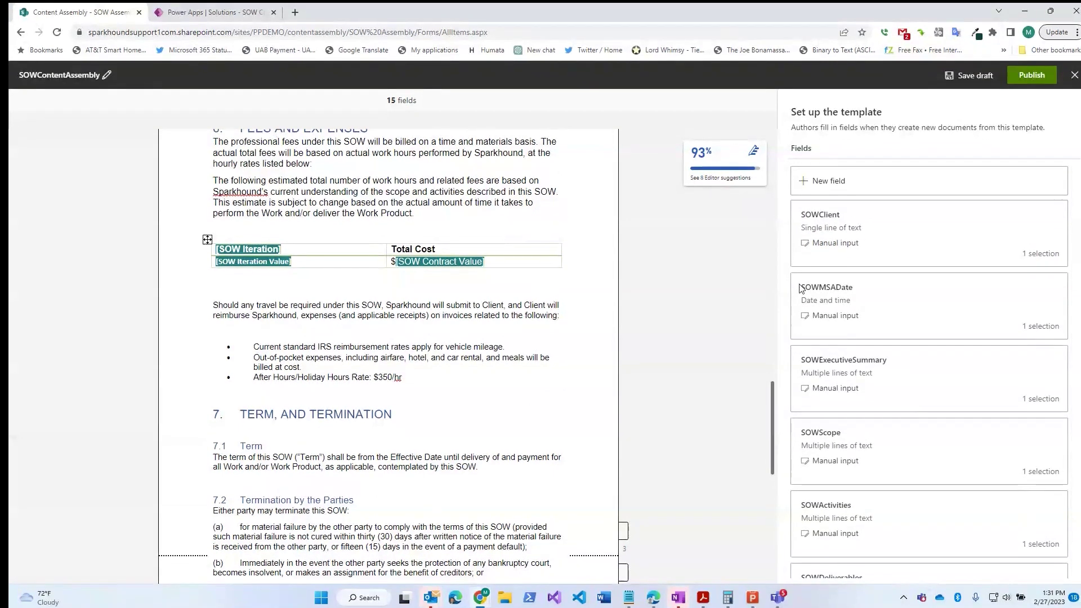
left_click(1032, 76)
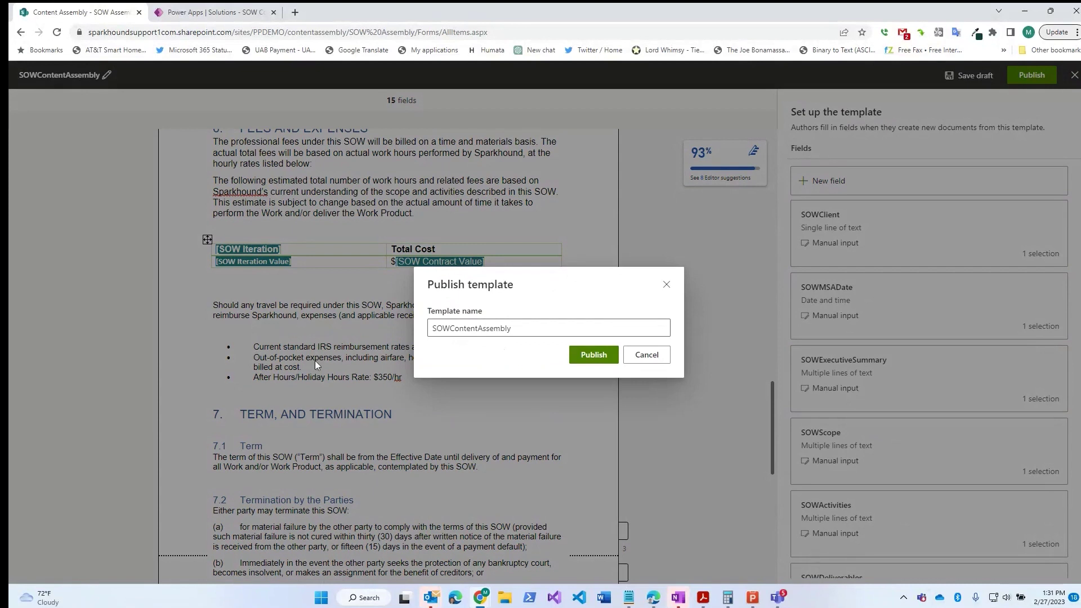
left_click(598, 361)
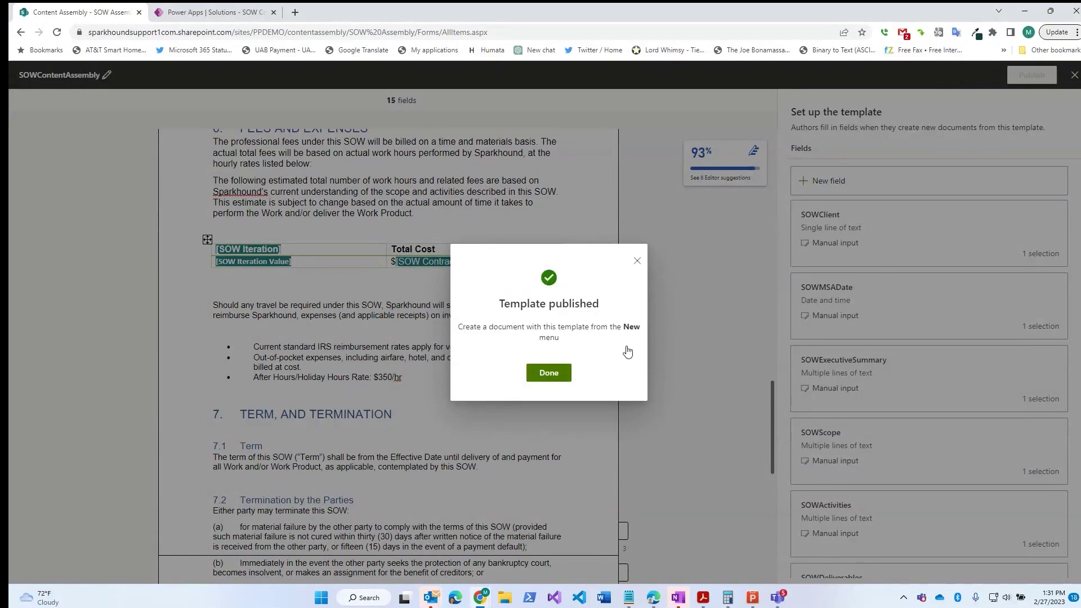
left_click(549, 373)
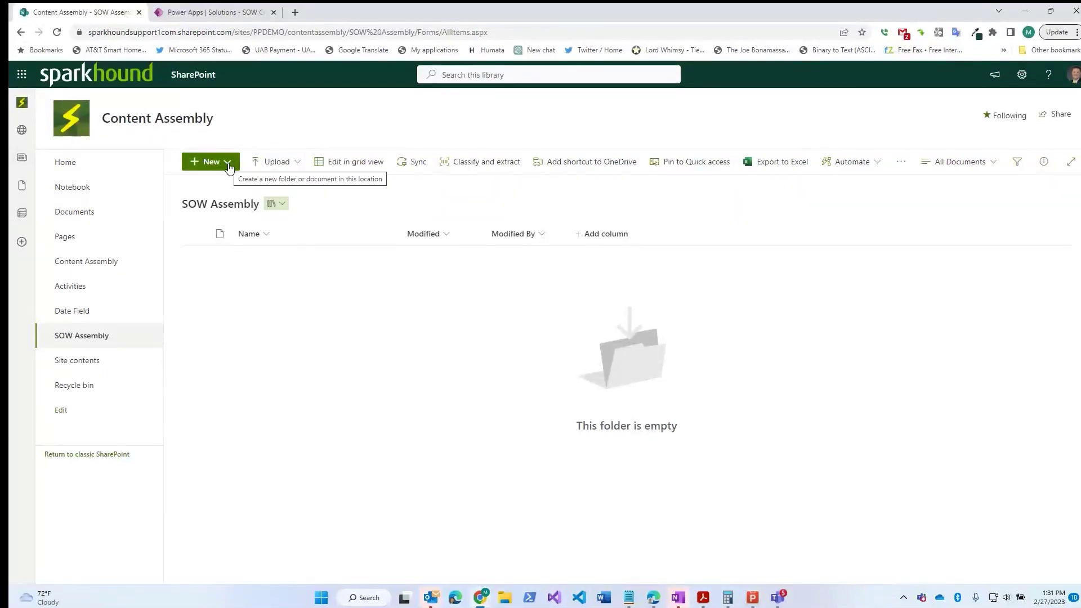
Start a new document from the SOWContentAssembly template in the SOW Assembly library and dismiss the feedback survey.
left_click(206, 163)
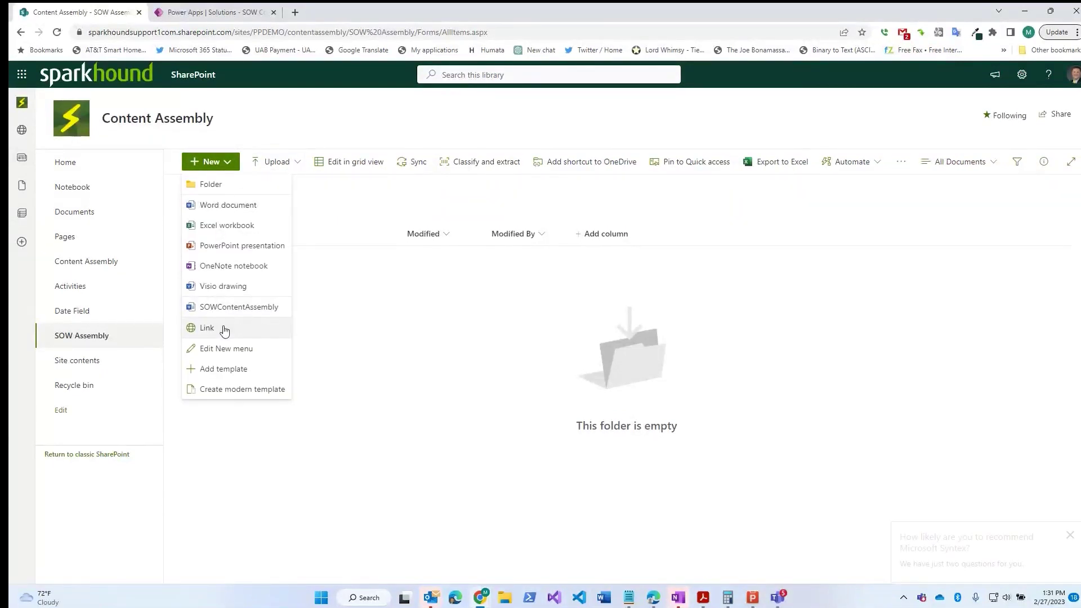
left_click(260, 311)
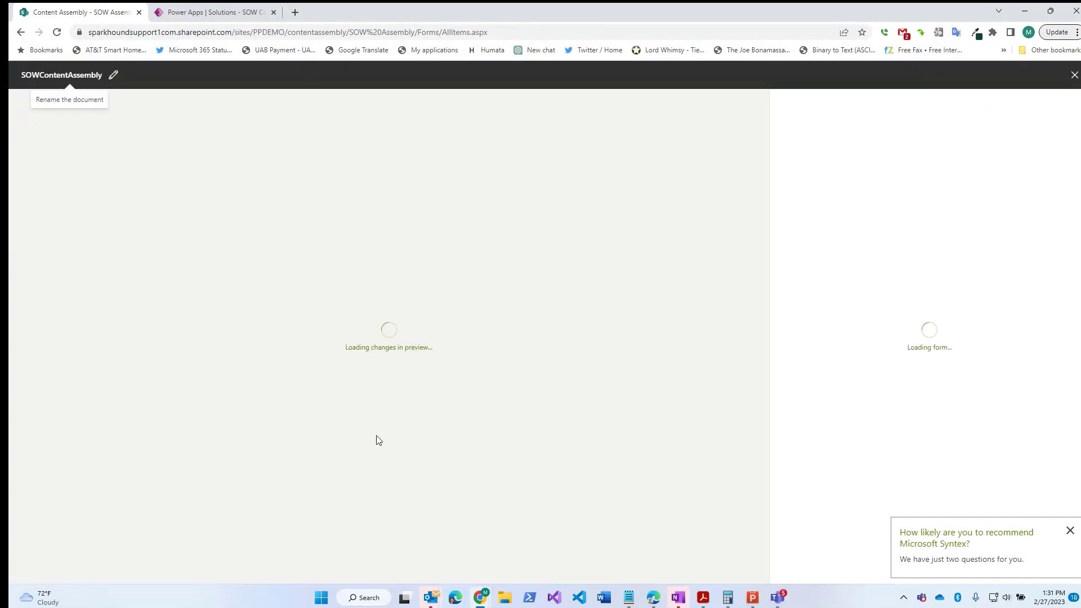
left_click(1071, 533)
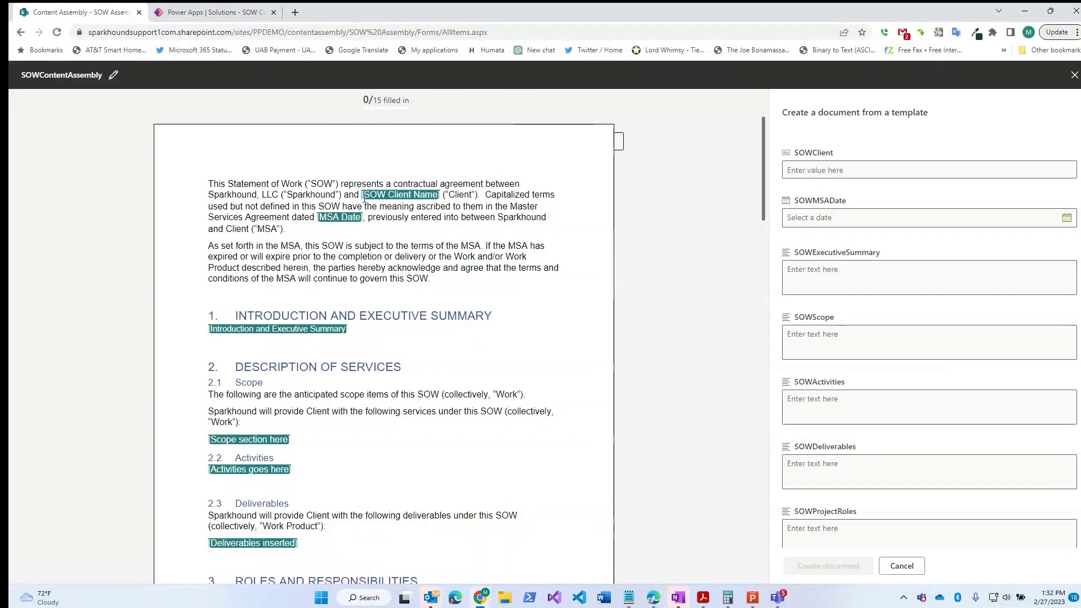
Examine the fill-in placeholders throughout the new Statement of Work preview, from the introduction to the final sections.
scroll(340, 391, "down", 15)
scroll(340, 391, "down", 8)
scroll(340, 391, "up", 6)
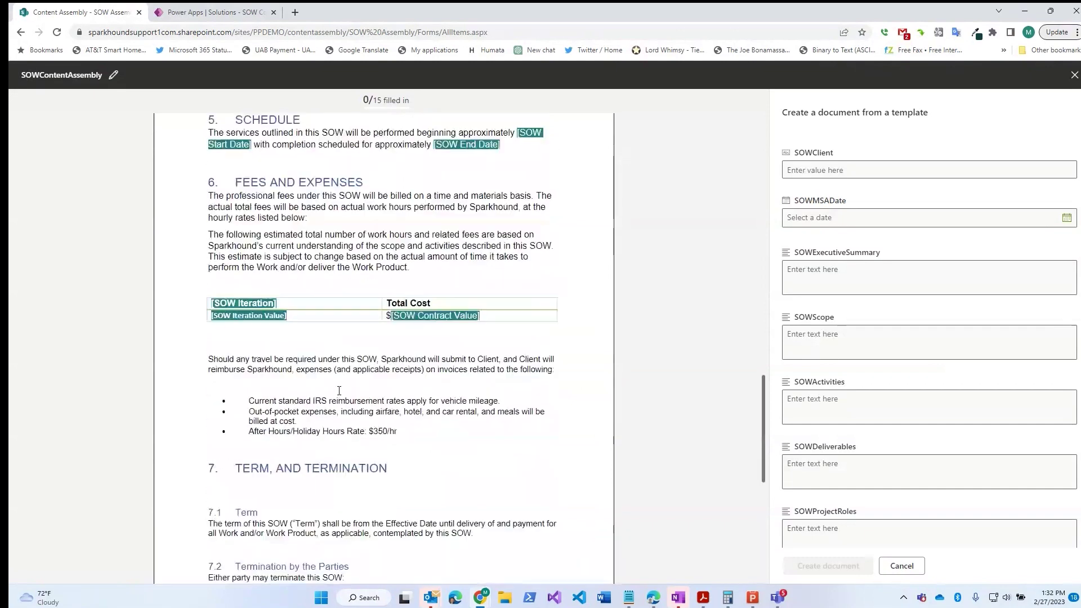
scroll(339, 391, "down", 5)
scroll(339, 391, "up", 12)
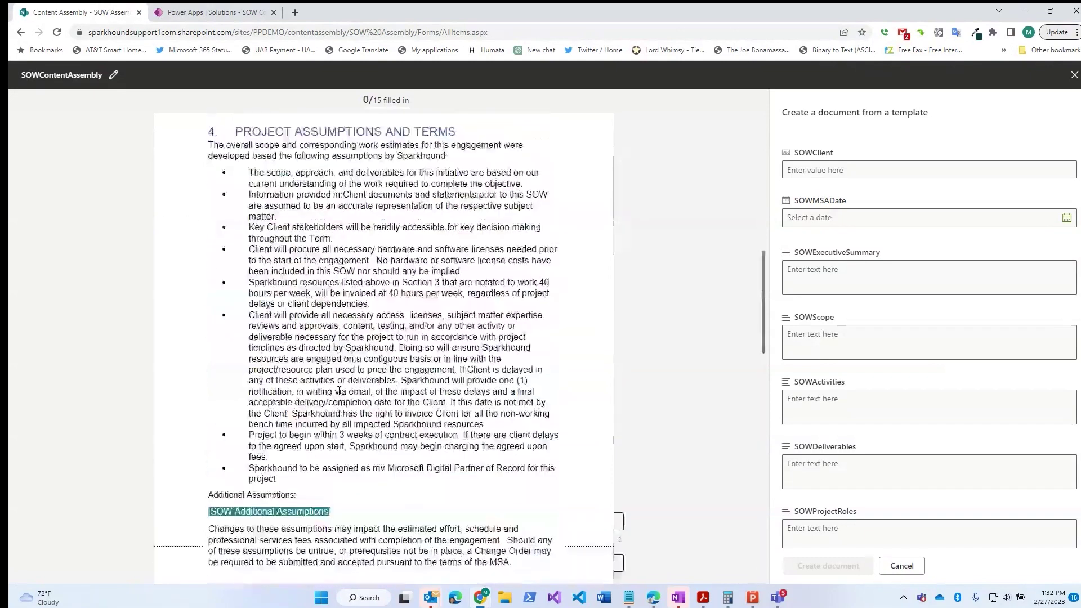
scroll(340, 391, "up", 12)
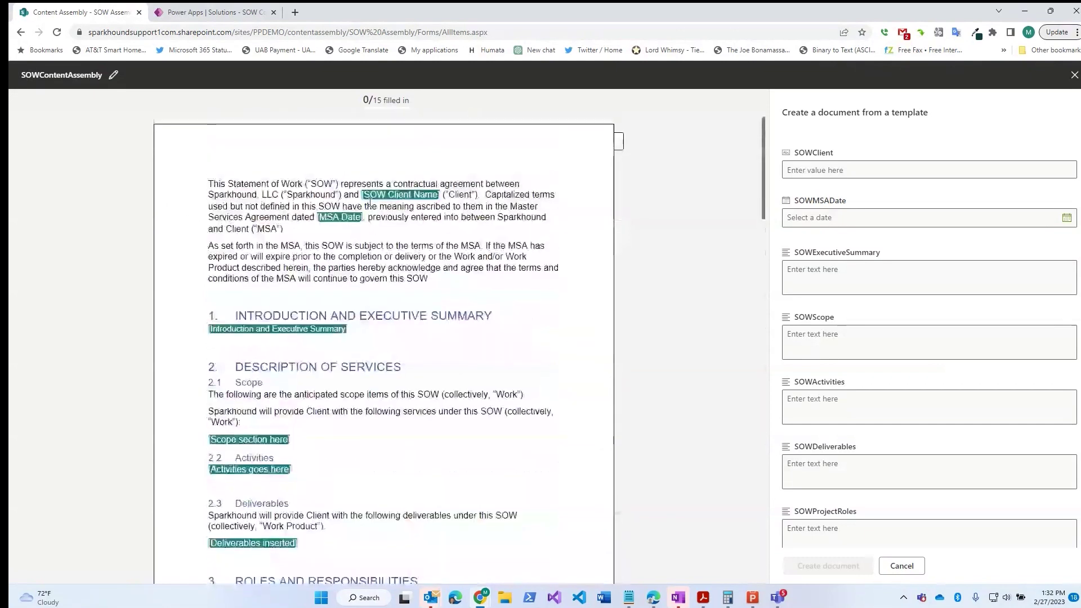
Set the SOWClient field to Matt's Company and the SOWMSADate field to 02/27/2023.
left_click(816, 170)
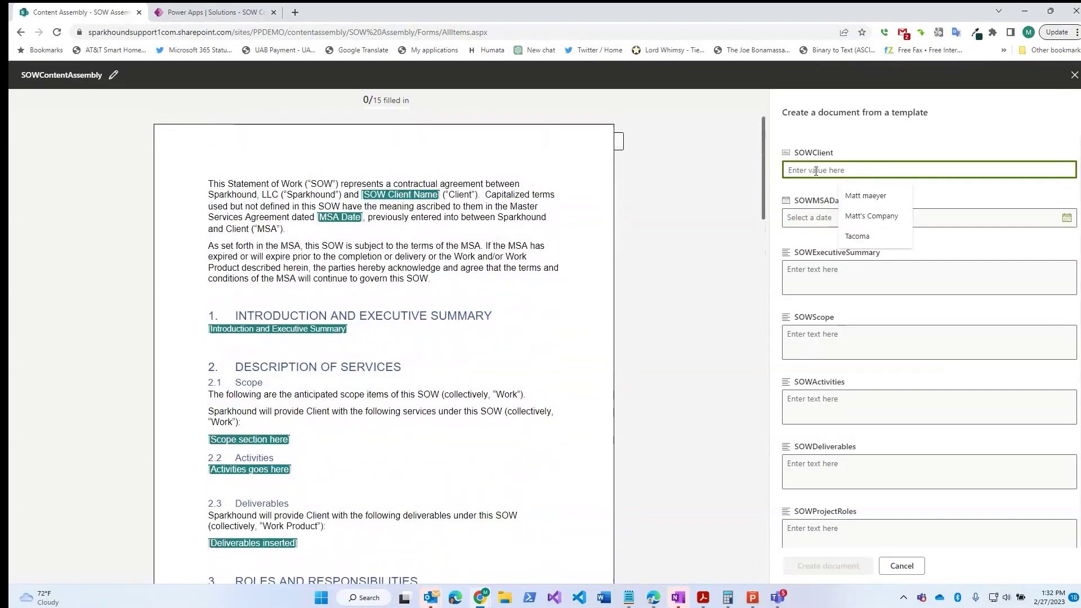
left_click(845, 216)
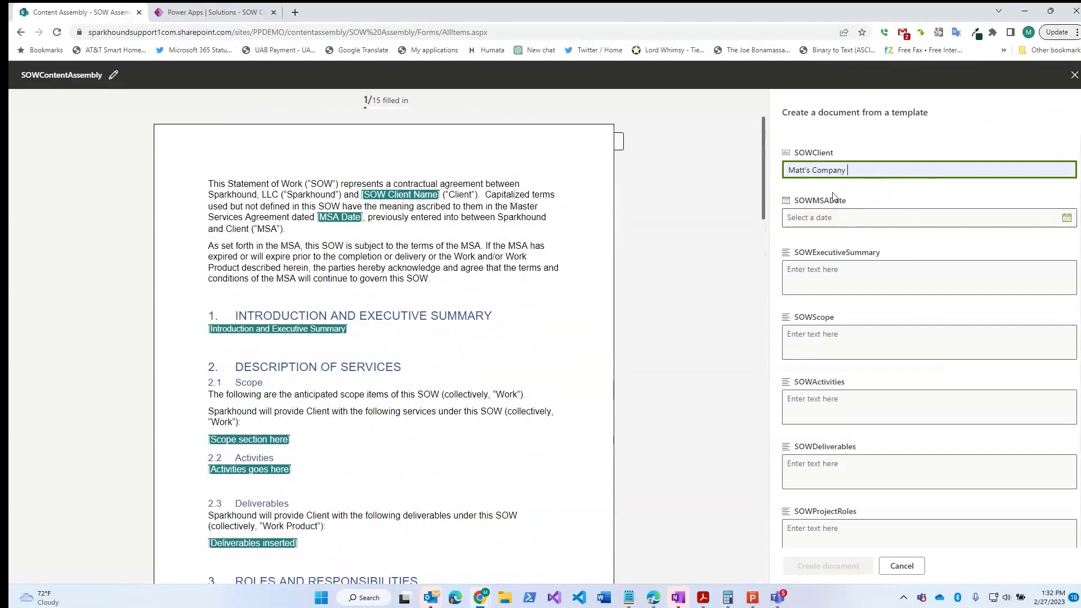
left_click(829, 220)
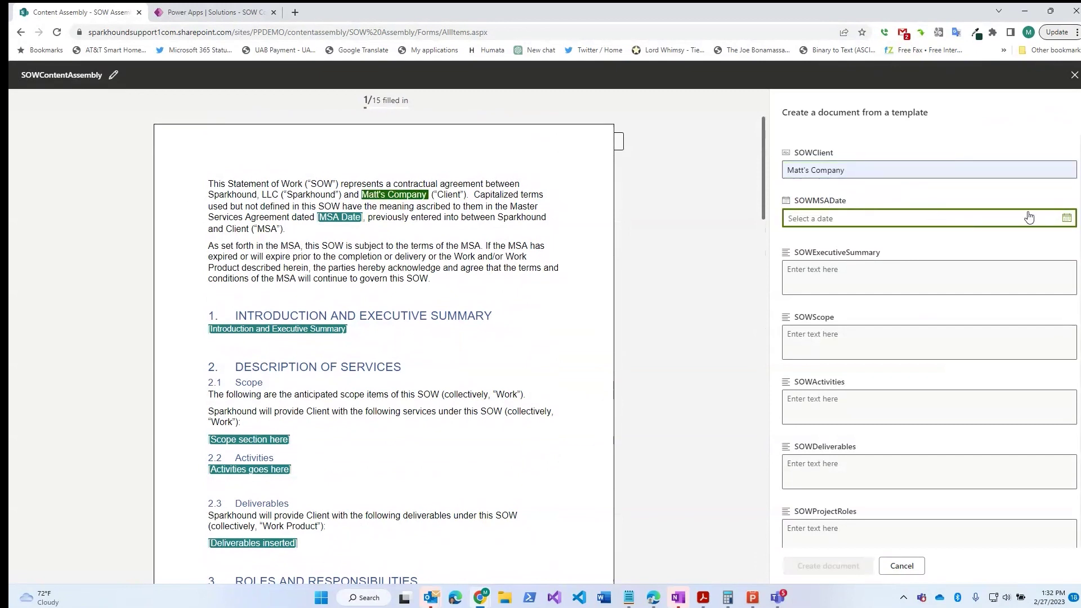
left_click(1067, 219)
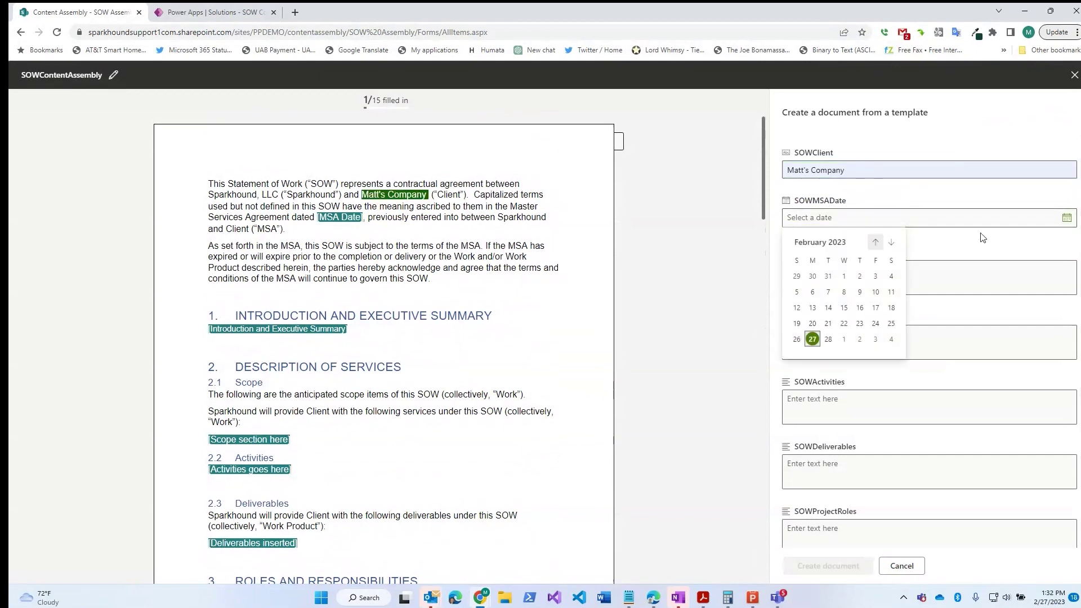
left_click(813, 340)
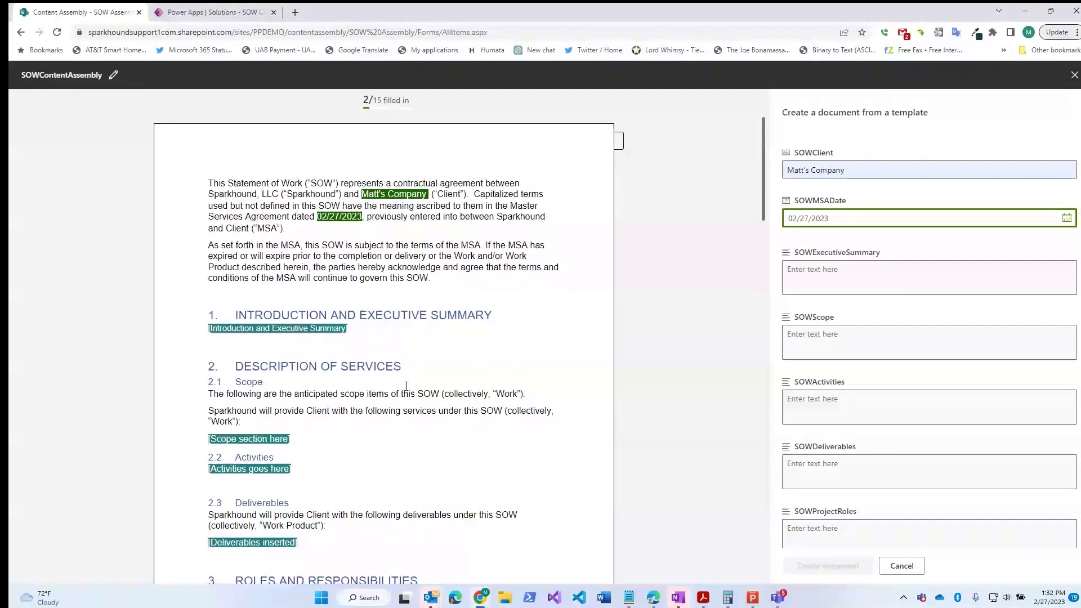
Fill SOWExecutiveSummary with the Notepad passage starting "The client is wishing to implement a new intranet and document collaboration system".
scroll(406, 377, "down", 2)
scroll(632, 328, "up", 1)
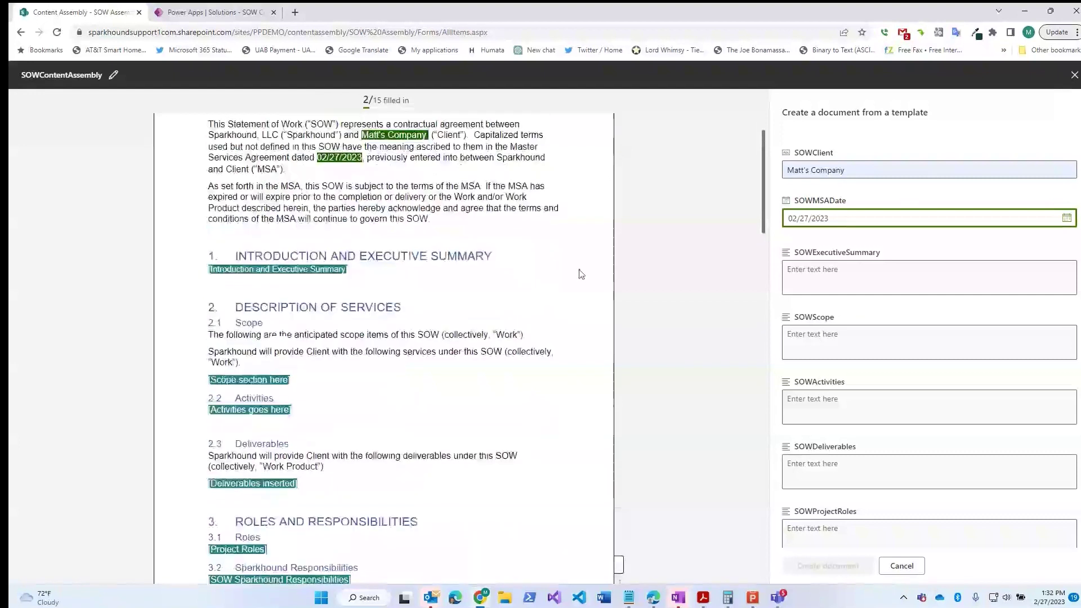
scroll(473, 332, "down", 7)
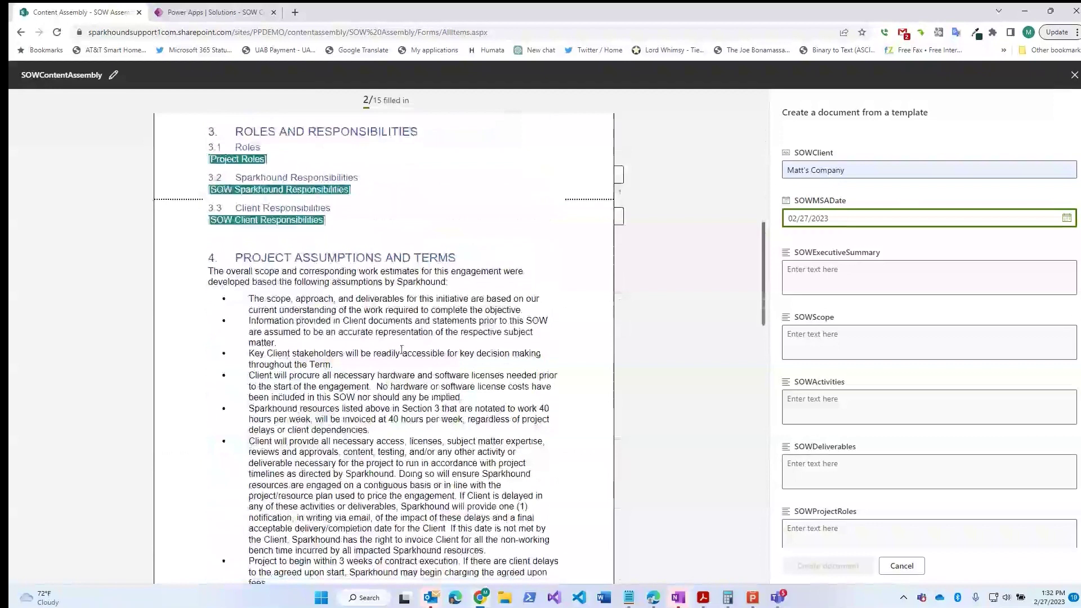
scroll(401, 350, "up", 7)
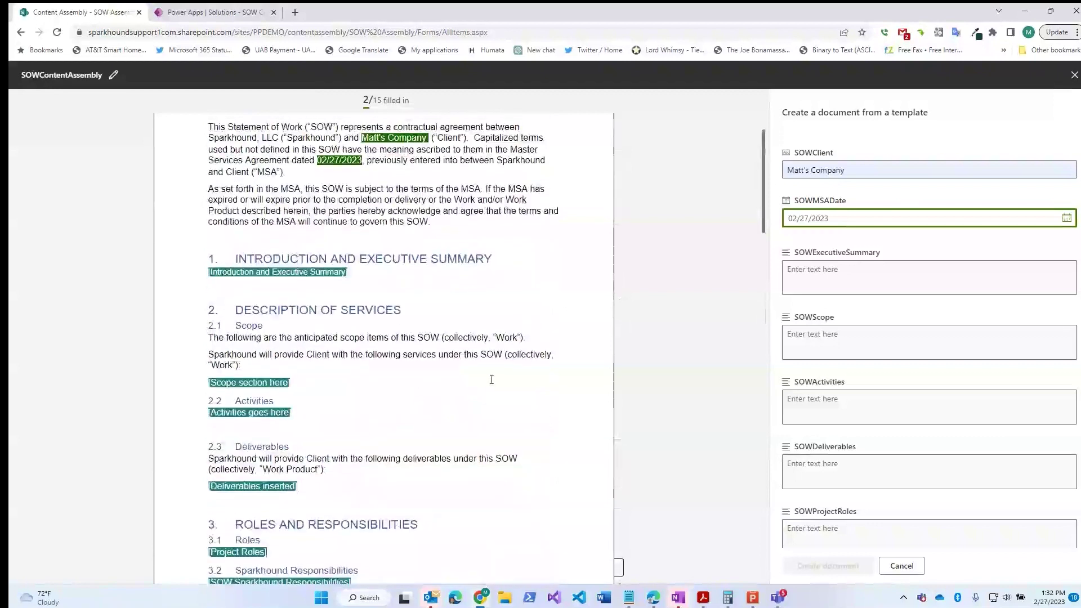
scroll(477, 316, "up", 1)
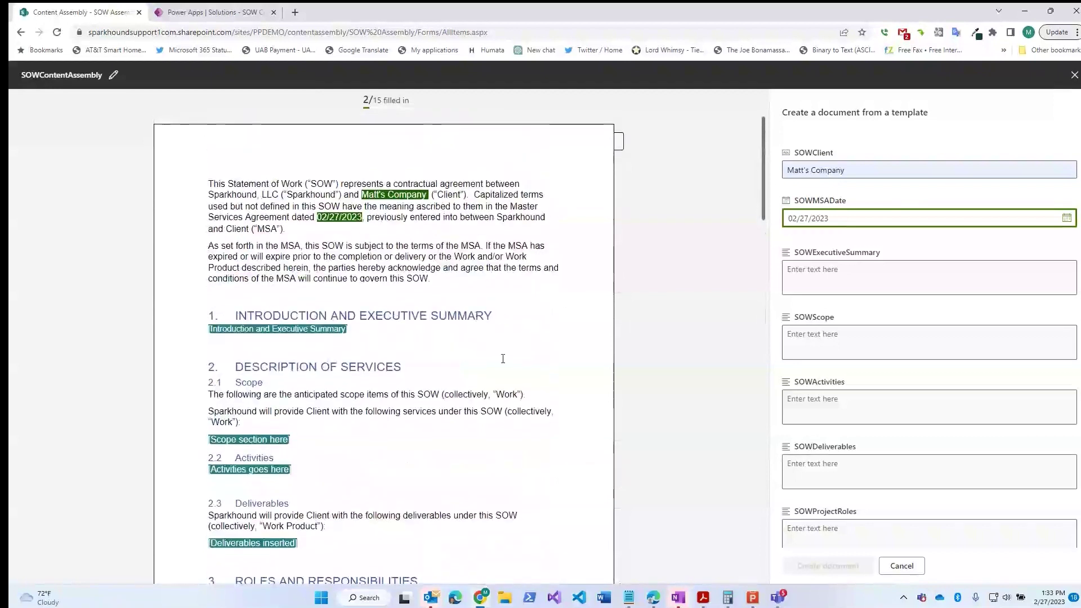
mouse_move(629, 598)
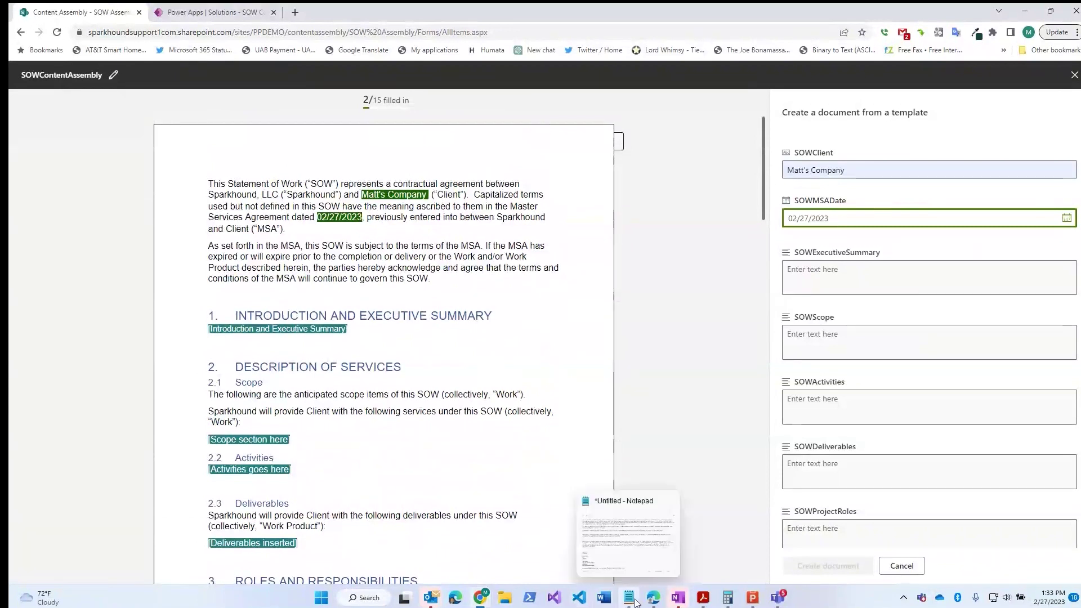
left_click(645, 535)
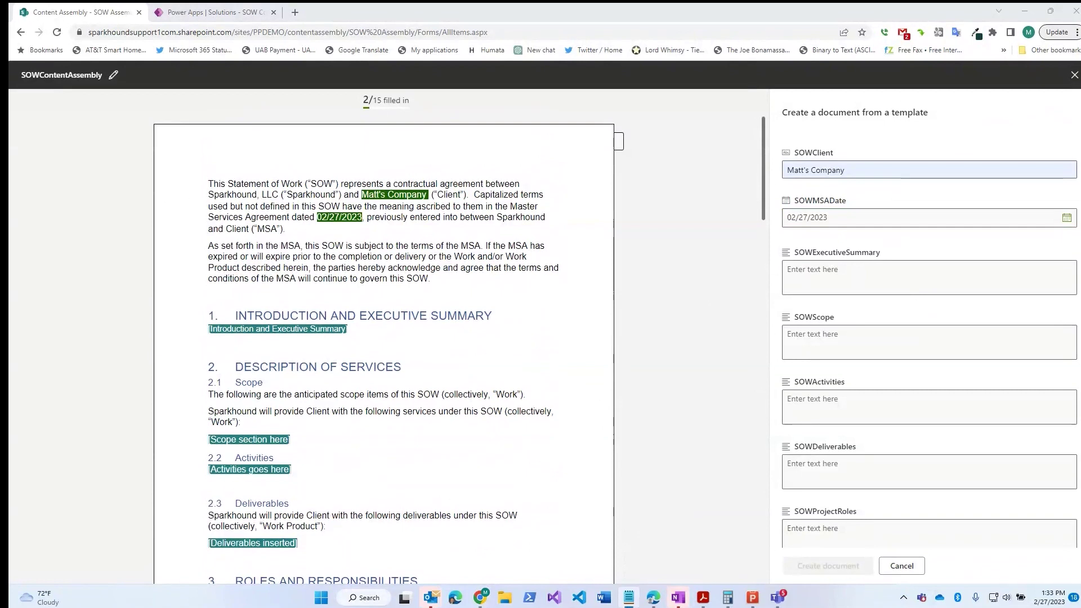
key("Tab")
left_click(833, 281)
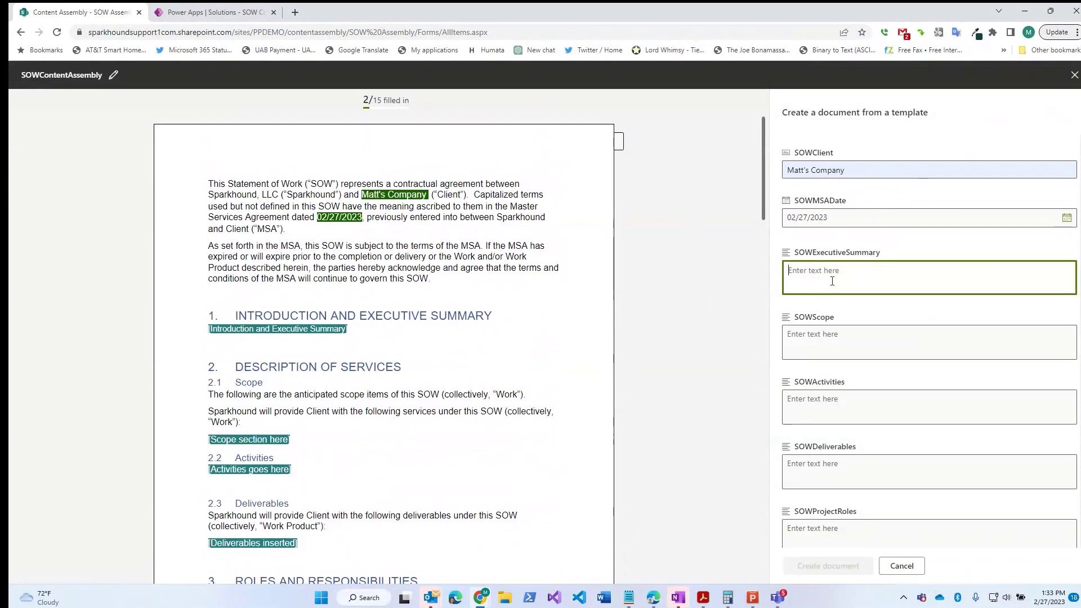
key("ctrl+v")
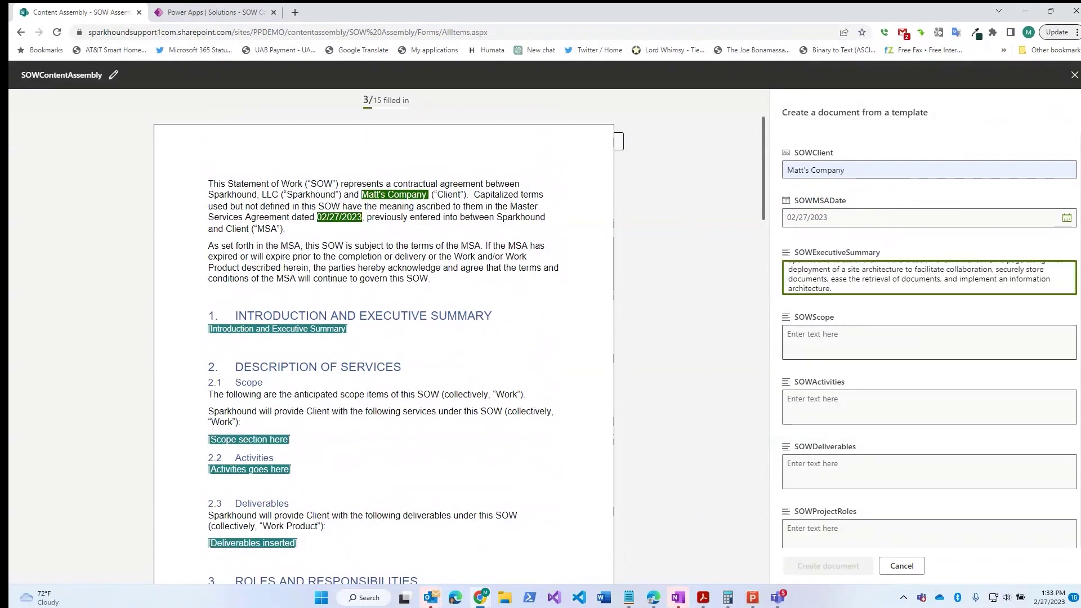
Fill SOWScope with the Notepad passage starting "Sparkhound will develop and Intranet that will include 1) Home site configuration and build out".
key("alt+Tab")
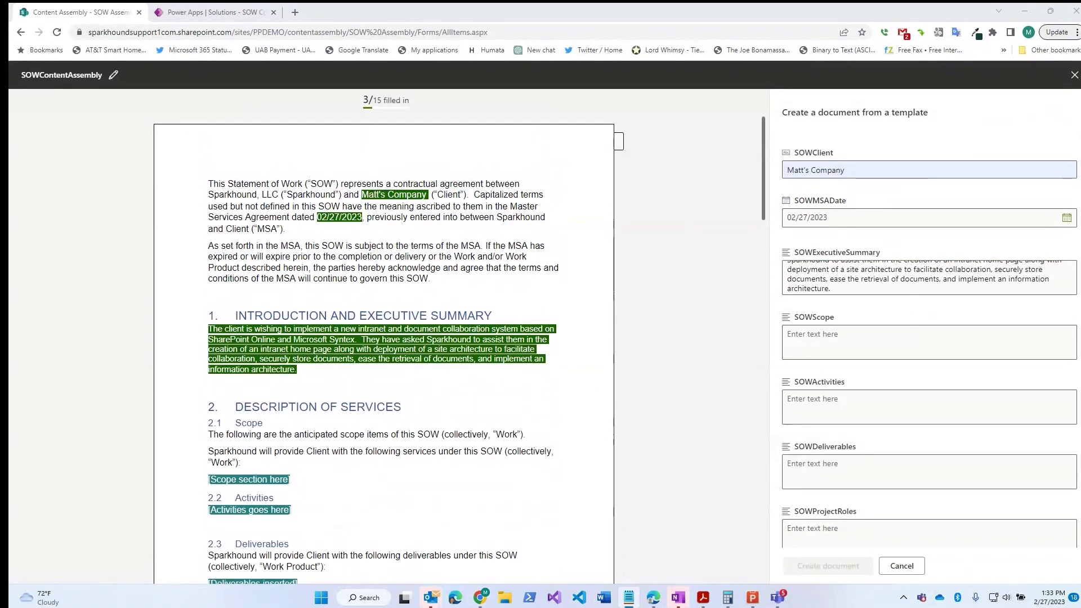
key("alt+Tab")
type("Sparkhound will develop and Intranet that will include 1) Home site configuration and build out 2) Design and deployment of standard news page 3)Design and deployment of newsletter page 4) Design and deployment of leadership and other blogs.  Sparkhound will create a Navigational taxonomy for 1) Gobal navigation 2) Hub navigation.  Finally Sparkhound will design and implement an Information Architecture that will include a Hub/spoke design/deployment.")
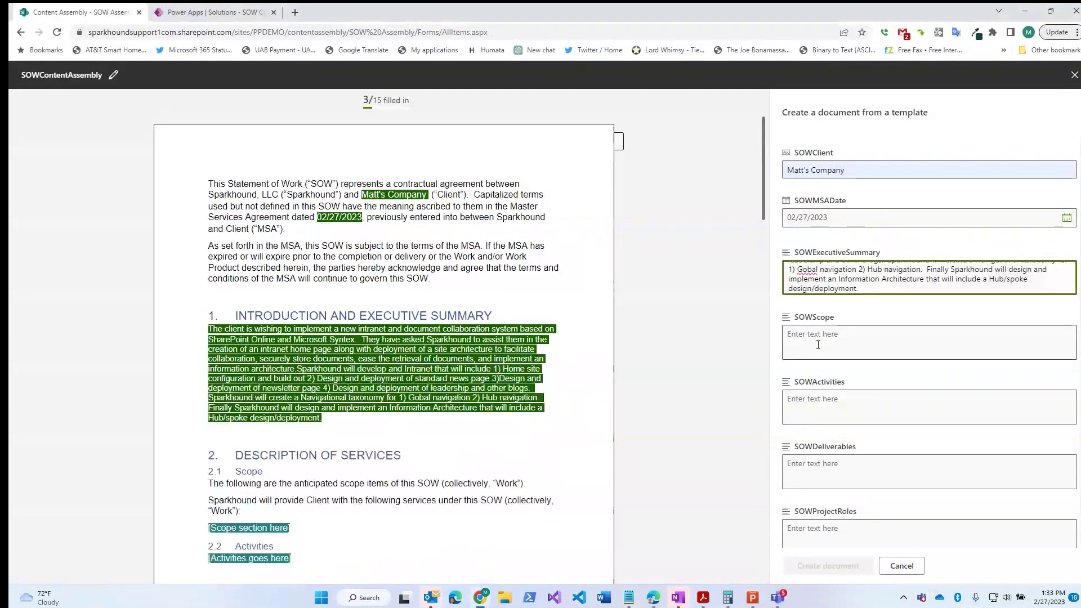
key("ctrl+z")
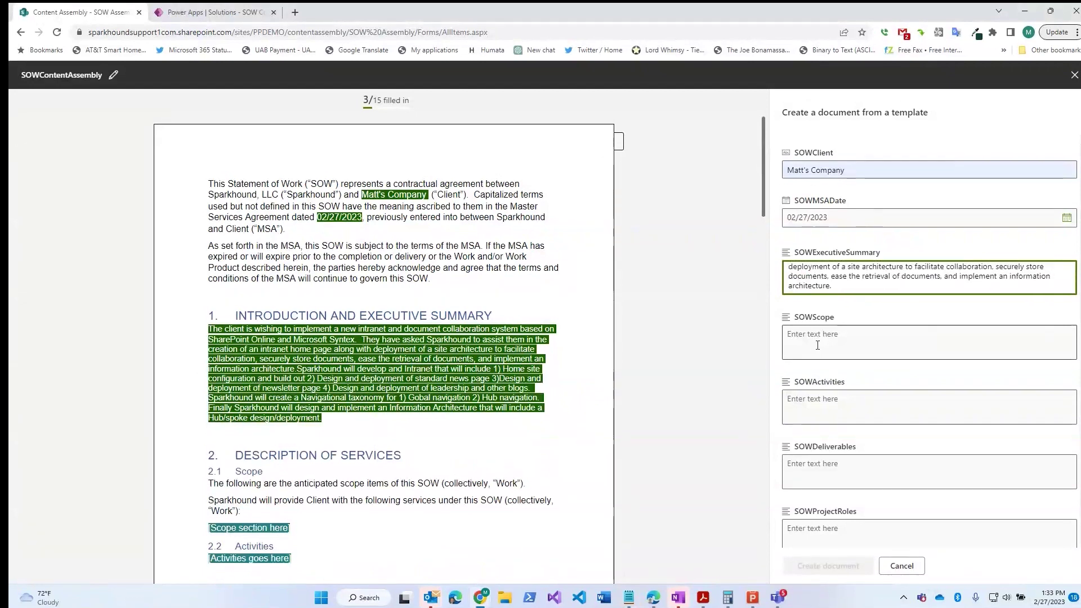
left_click(818, 345)
type("Sparkhound will develop and Intranet that will include 1) Home site configuration and build out 2) Design and deployment of standard news page 3)Design and deployment of newsletter page 4) Design and deployment of leadership and other blogs.  Sparkhound will create a Navigational taxonomy for 1) Gobal navigation 2) Hub navigation.  Finally Sparkhound will design and implement an Information Architecture that will include a Hub/spoke design/deployment.")
Fill SOWActivities with the Notepad passage starting "Sparkhound will deliver Hub/spoke architecture documentation, Navigational taxonomy".
left_click(809, 402)
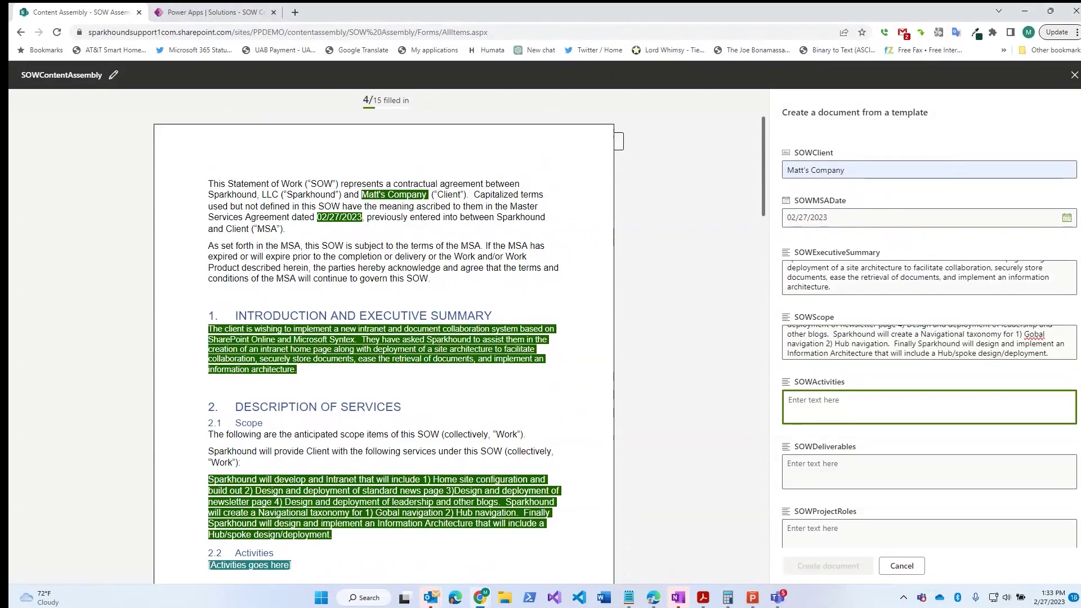
key("alt+Tab")
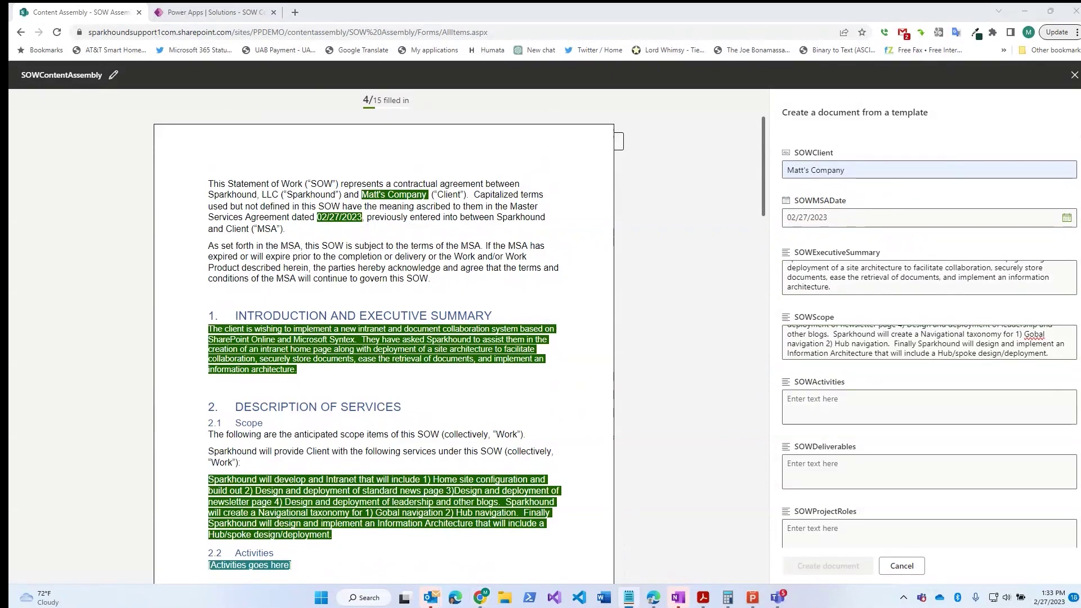
left_click(821, 407)
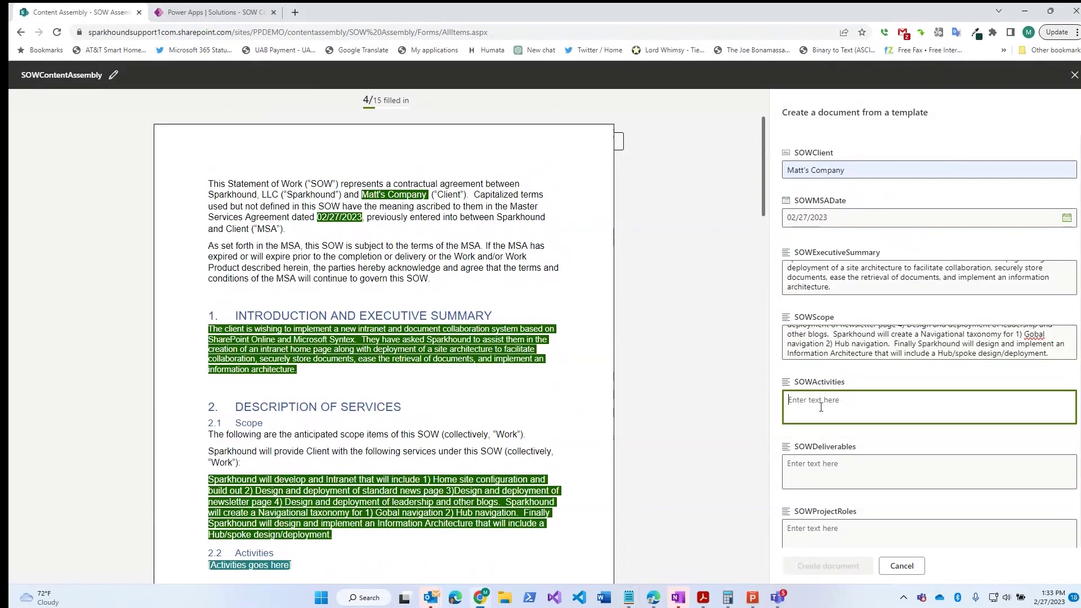
key("ctrl+v")
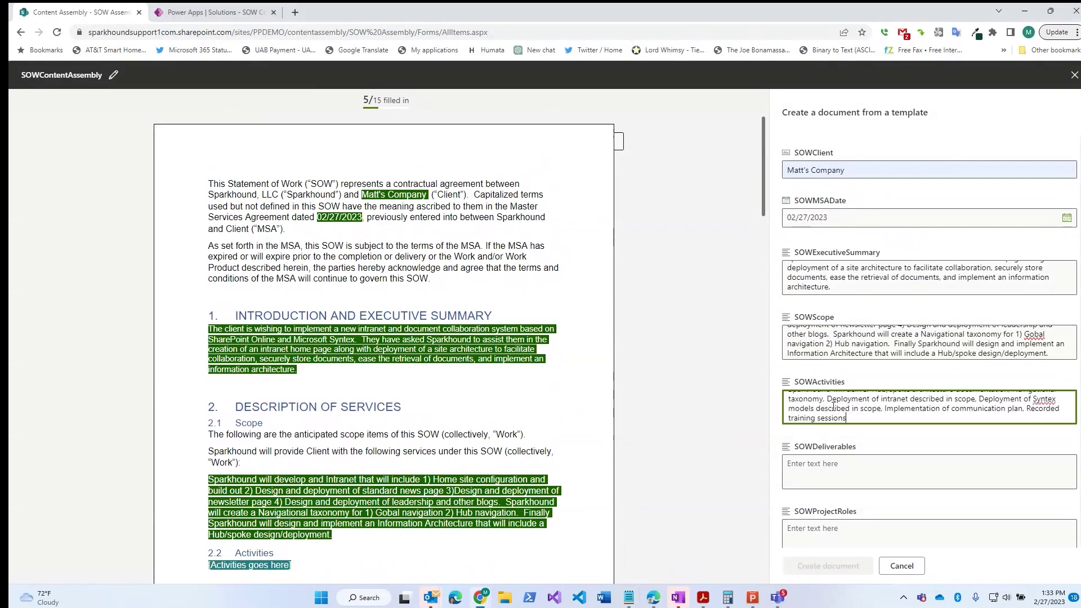
Fill SOWDeliverables with the Notepad passage starting "For the Intranet Sparkhound will Conduct meetings to gather information about Information architecture, Governance".
left_click(1015, 457)
scroll(1014, 400, "down", 1)
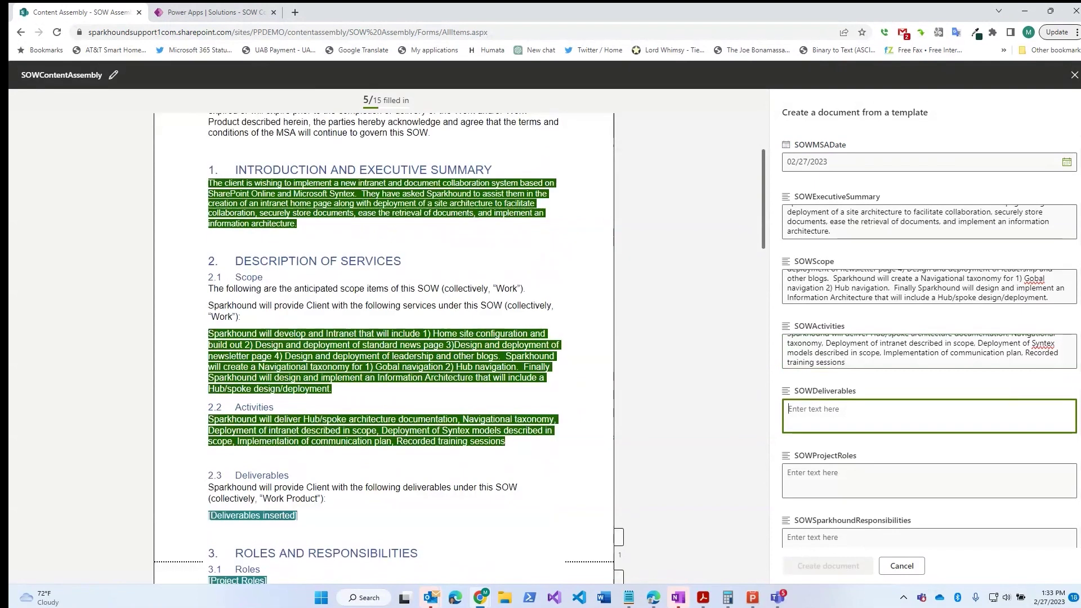
key("alt+Tab")
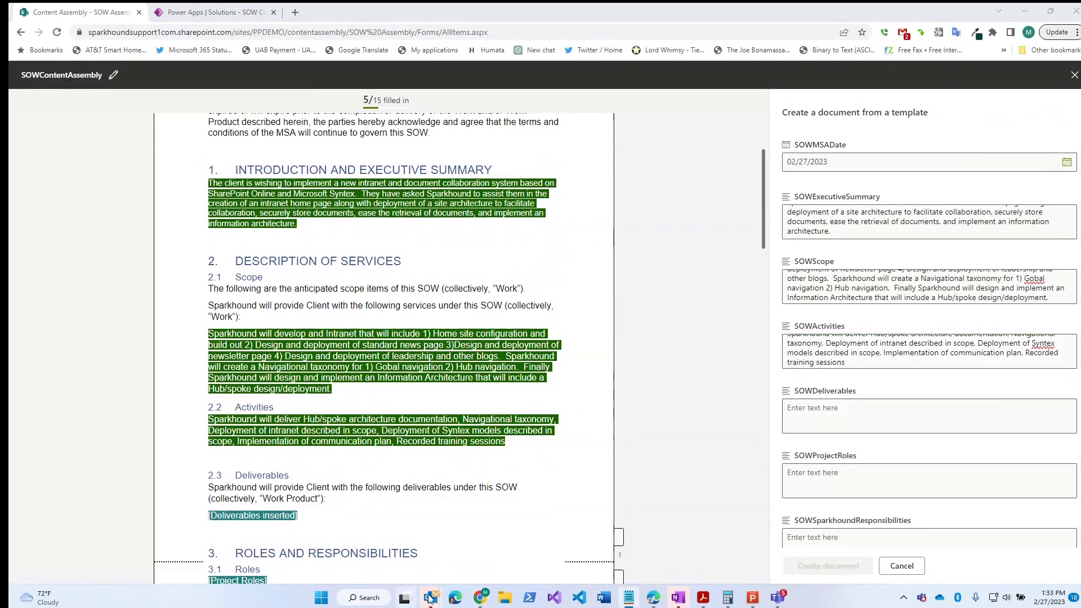
left_click(850, 416)
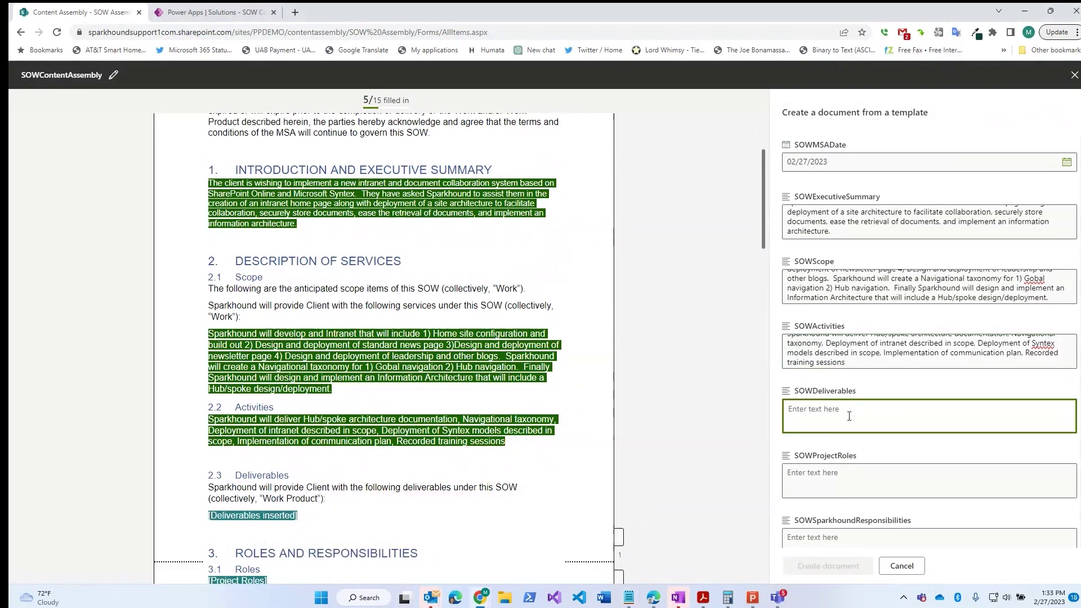
type("For the Intranet Sparkhound will Conduct meetings to gather information about Information architecture, Governance, Intranet design, Security, Document routing, Records retention, Communications plan, Hub site design, and Development and deployment according to scope above.  For Syntex Sparkhound will facilitate meetings for Model design, Content types, and Development and deployment according to scope above.  For OCM Sparkhound will facilitate meetings for communication plan, training program, and recorded training sessions.")
Fill SOWProjectRoles with the Notepad passage starting "For this project the team will consist of a/an Project Manager, Product Owner/Trainer".
left_click(844, 479)
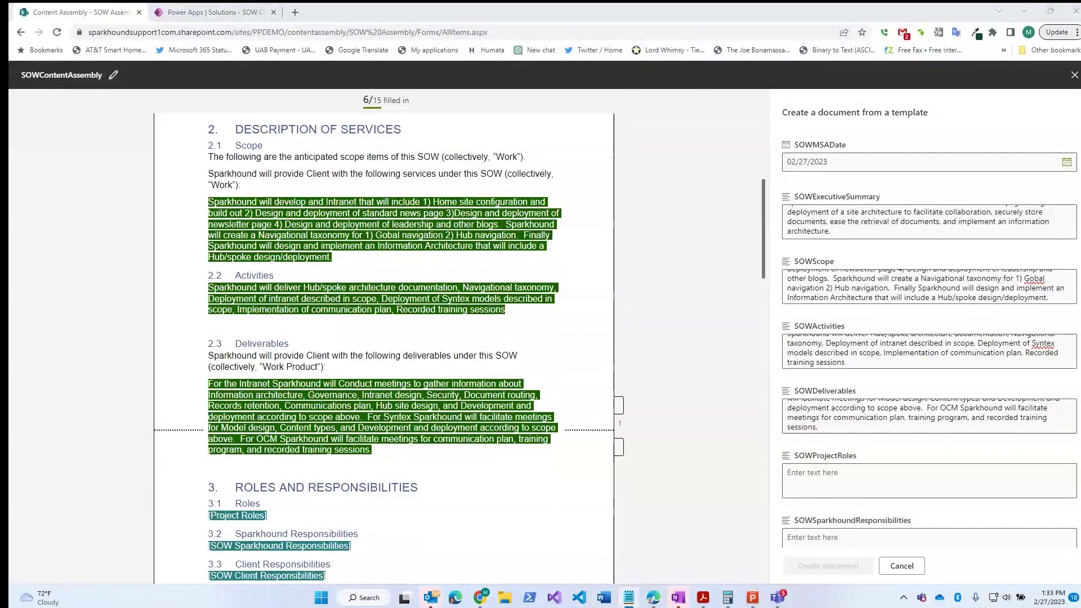
left_click(878, 477)
type("For this project the team will consist of a/an Project Manager, Product Owner/Trainer, Microsoft 365 Principal Architect, Microsoft 365 Consultant, and Competency Manager – Project Oversight")
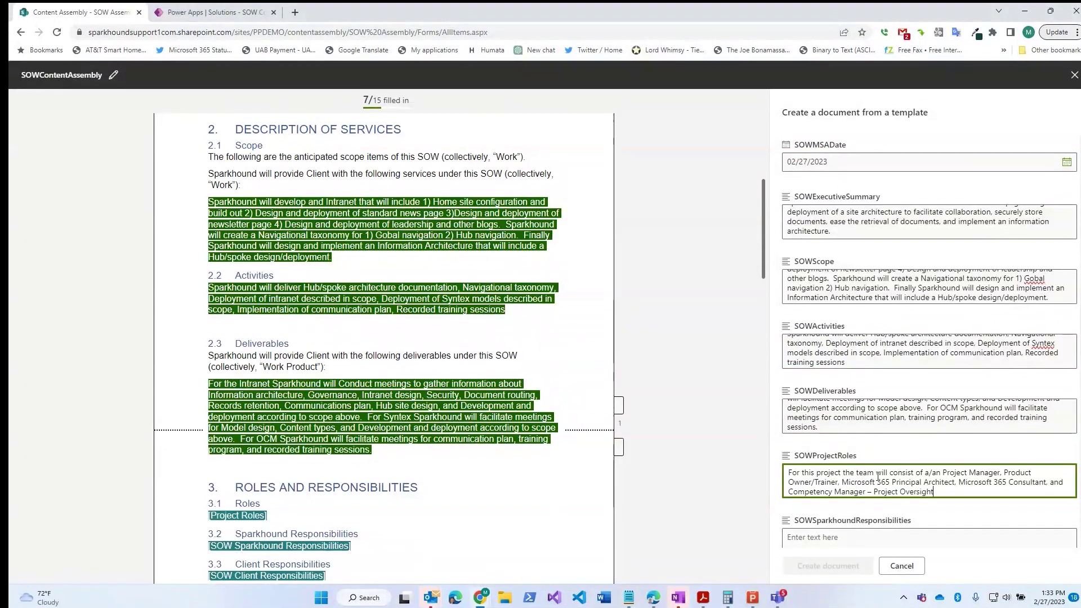
Fill SOWSparkhoundResponsibilities with the Notepad text about facilitating meetings as described above and developing artifacts as described above.
scroll(878, 484, "down", 2)
scroll(877, 493, "down", 2)
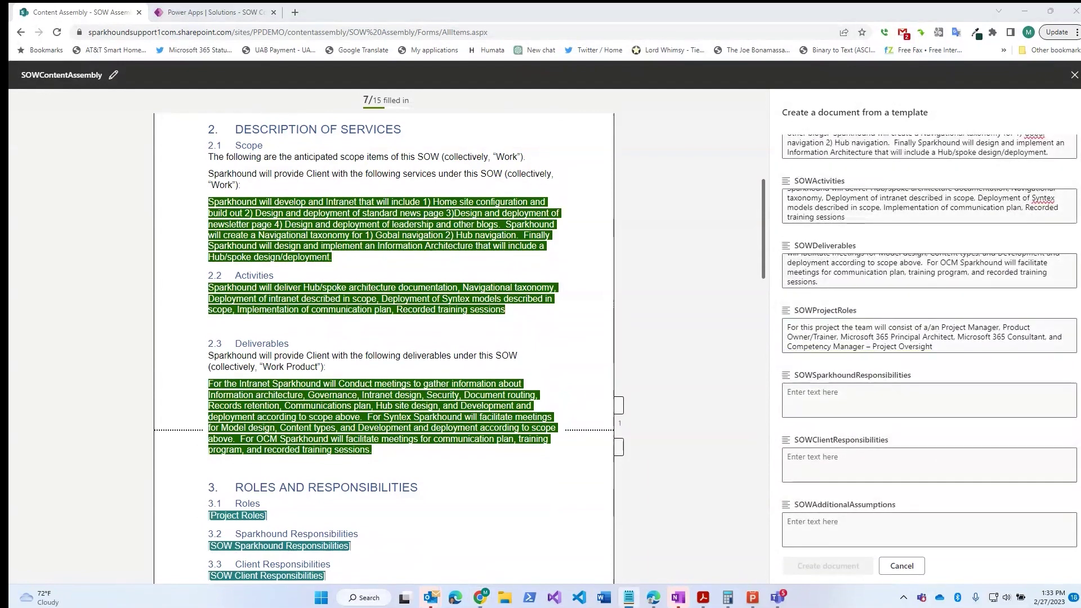
left_click(832, 402)
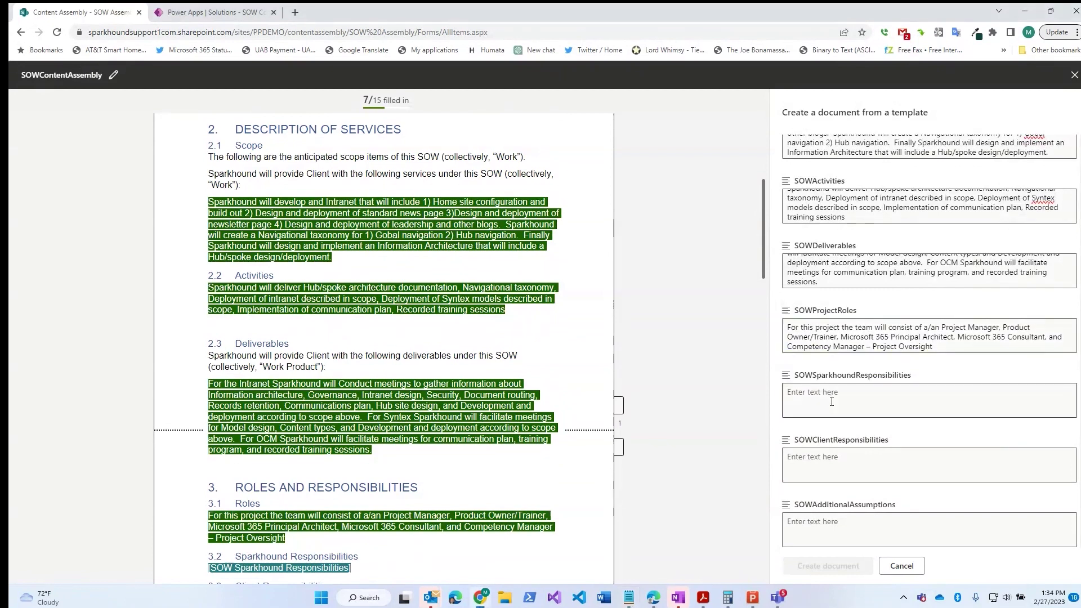
type("Sparkhound's responsibilites in this project will be to Facilitate meetings as described above and Develop artifacts as described above")
Fill SOWClientResponsibilities with the Notepad text on confirming the intranet design and information architecture and being available for questions and meetings.
scroll(519, 450, "down", 2)
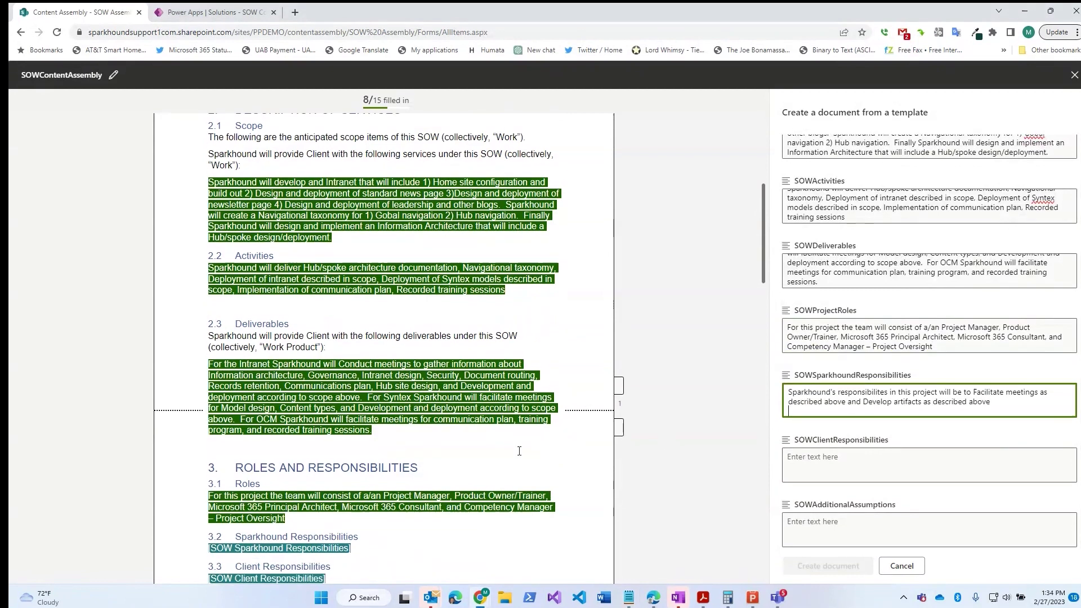
scroll(519, 450, "down", 5)
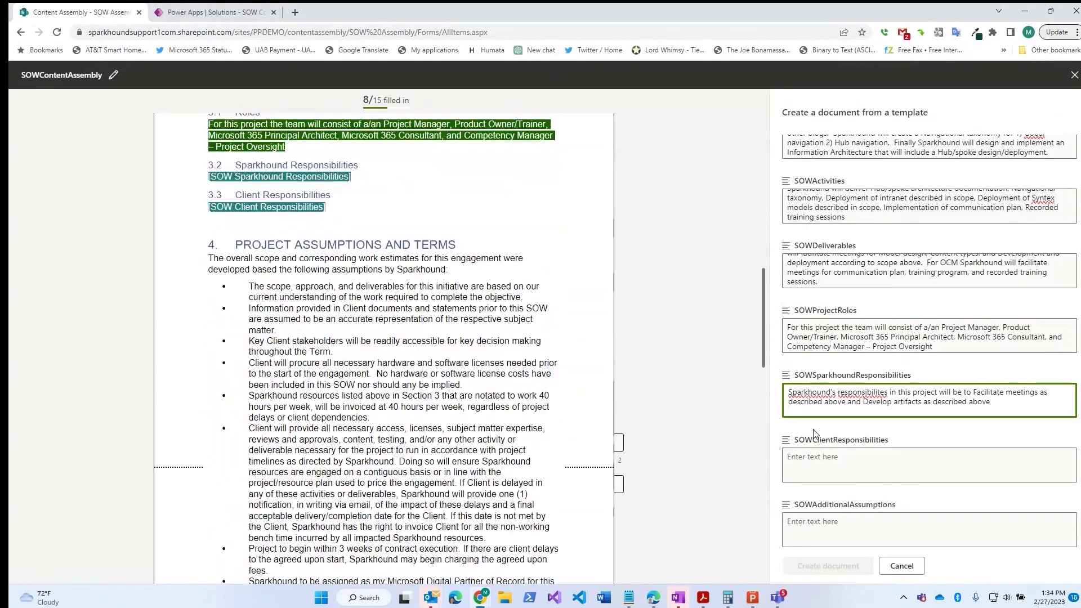
key("alt+Tab")
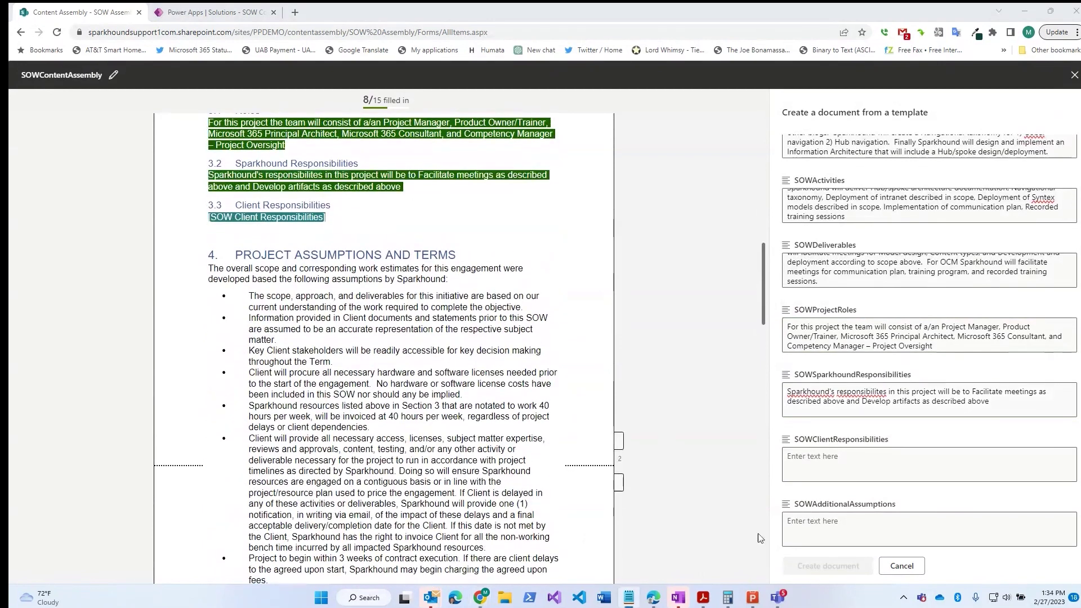
key("alt+Tab")
left_click(831, 469)
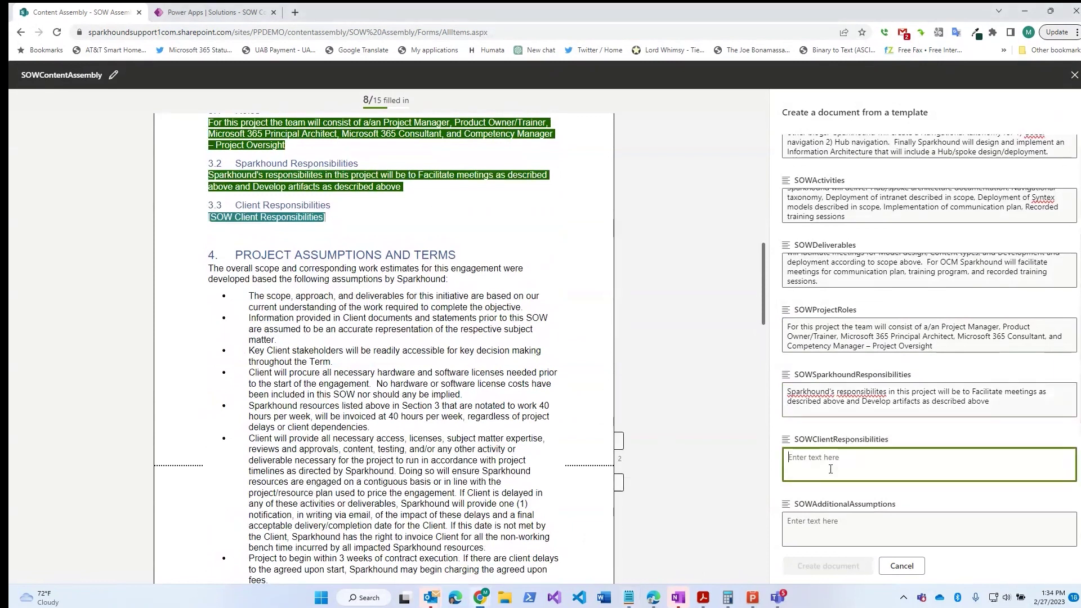
key("ctrl+v")
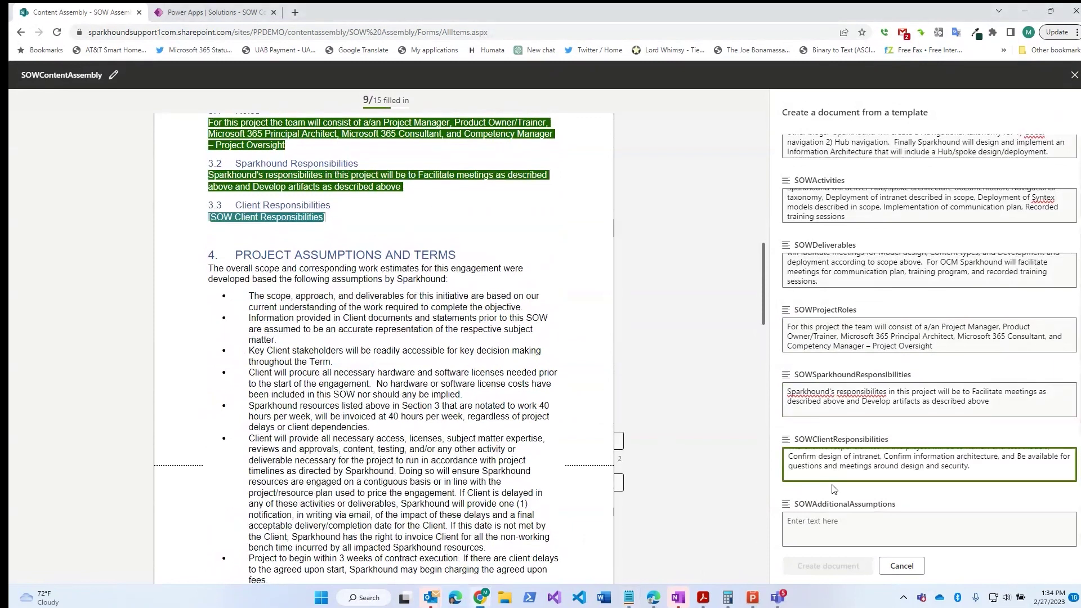
Fill SOWAdditionalAssumptions with the Notepad passage starting "Models can be brought within 85% accuracy within time estimated".
left_click(990, 507)
left_click(989, 527)
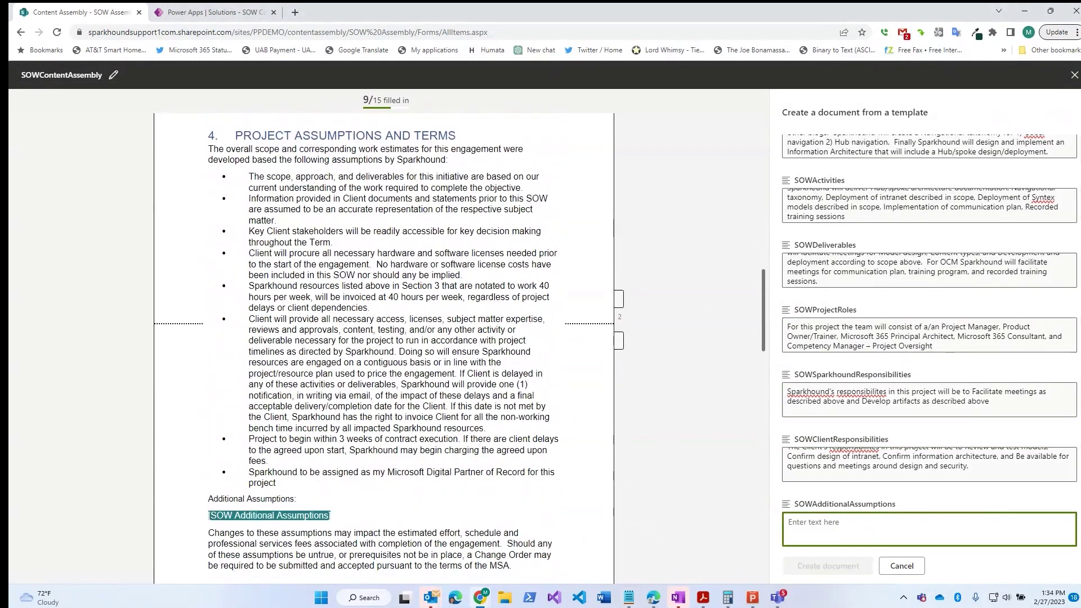
key("alt+Tab")
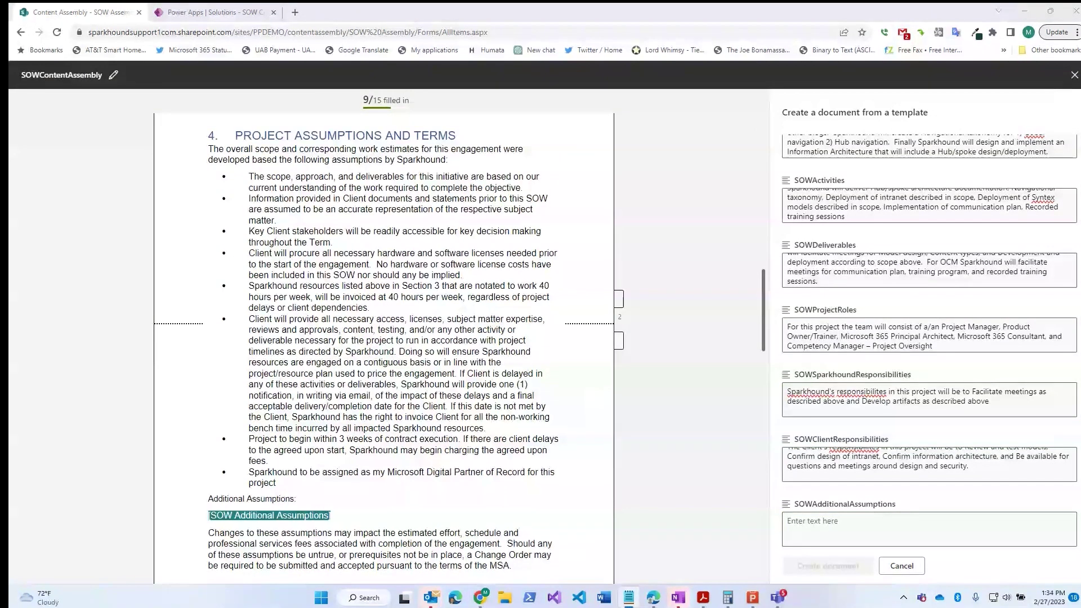
left_click(881, 518)
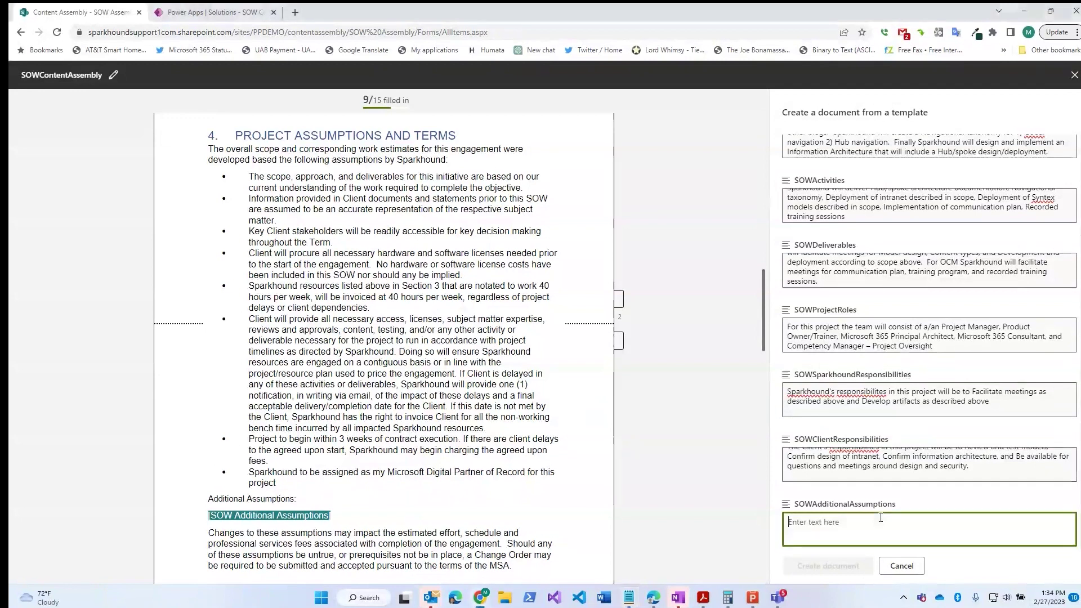
key("ctrl+v")
Set SOWStartDate to 03/06/2023.
scroll(879, 515, "down", 1)
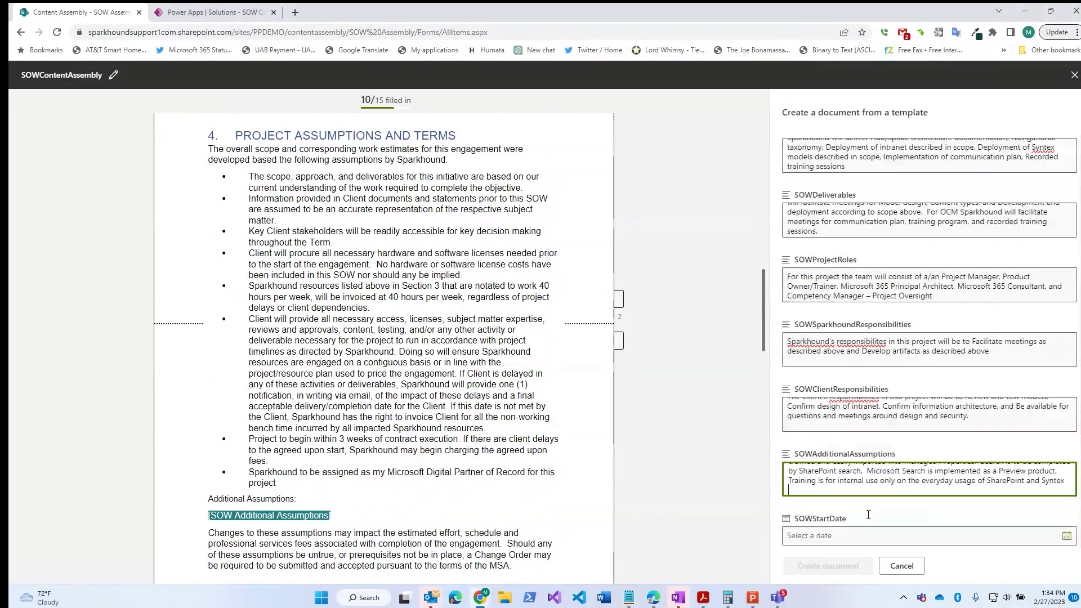
scroll(869, 514, "down", 3)
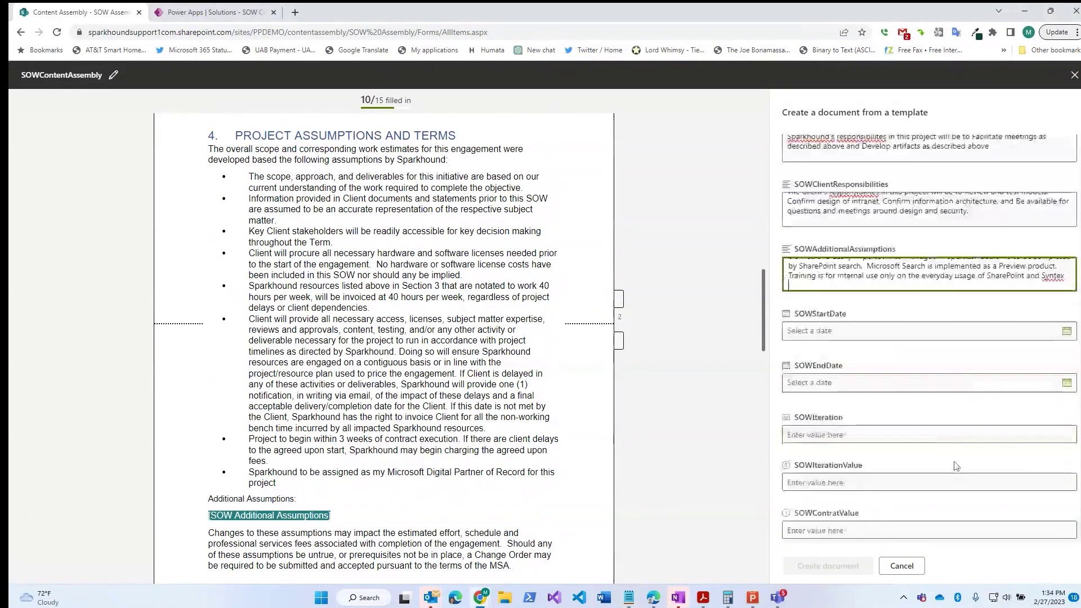
left_click(1067, 332)
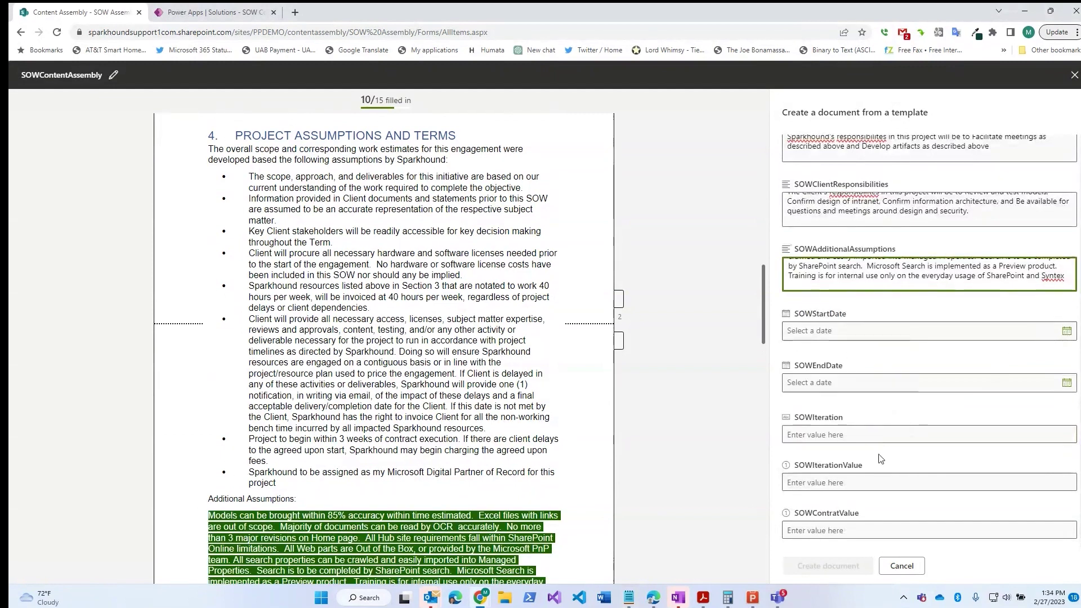
left_click(1067, 331)
left_click(1045, 339)
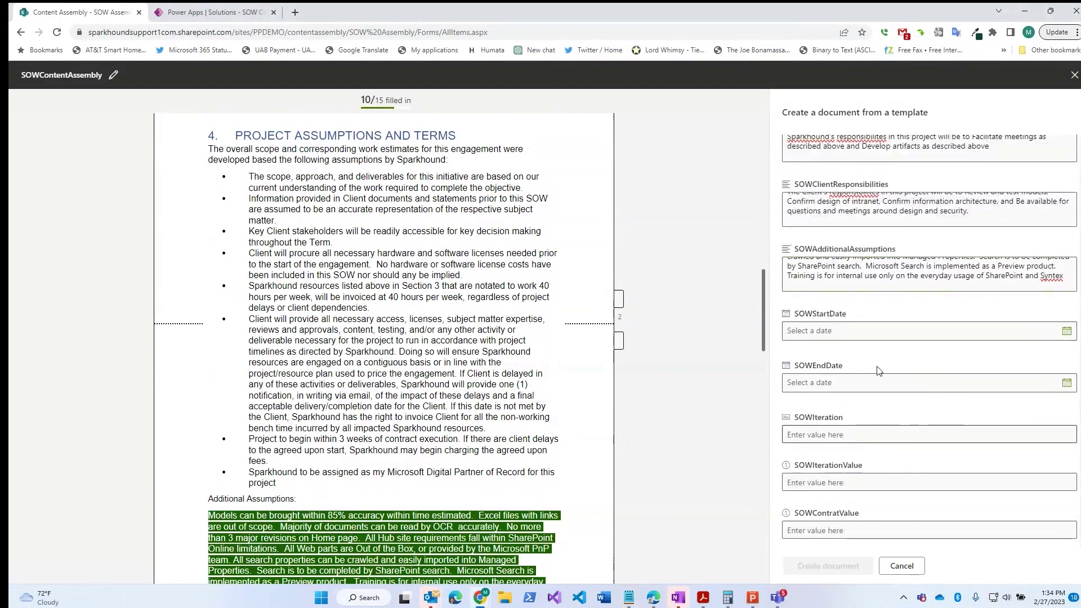
left_click(1068, 334)
left_click(860, 336)
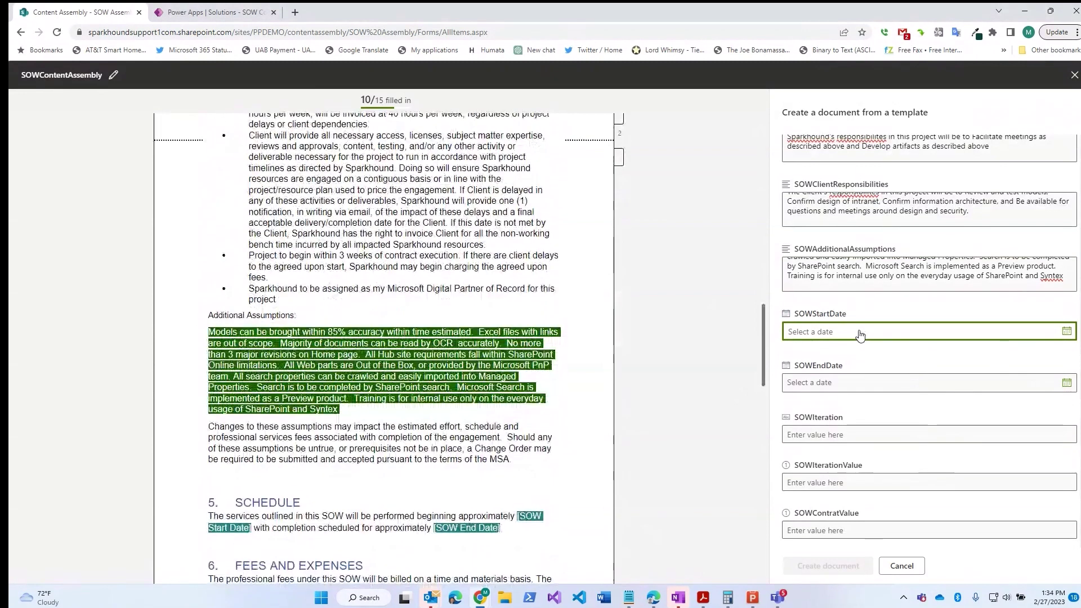
left_click(1067, 333)
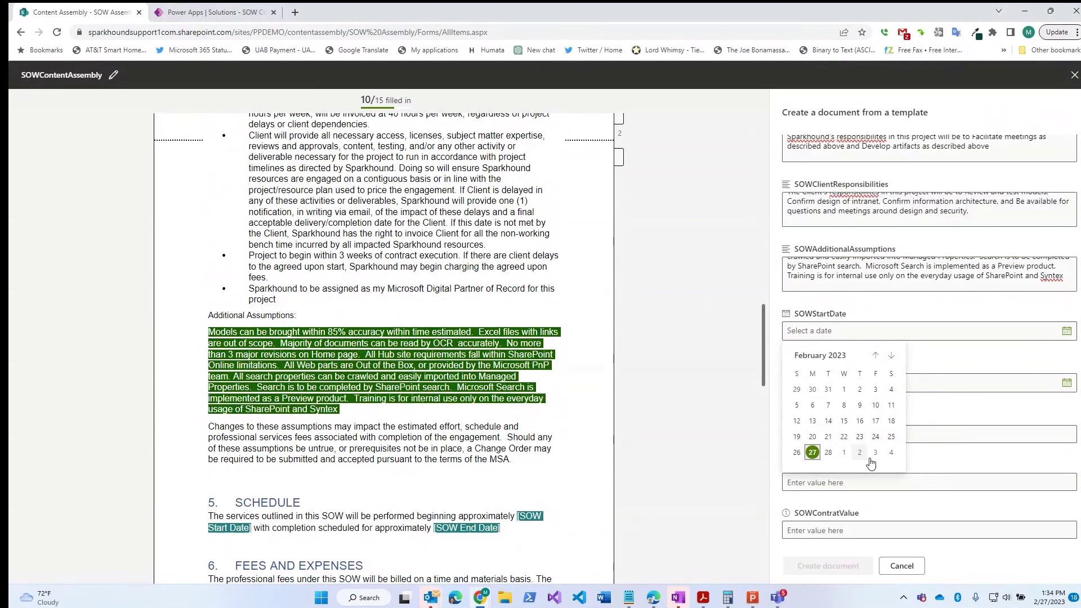
left_click(892, 356)
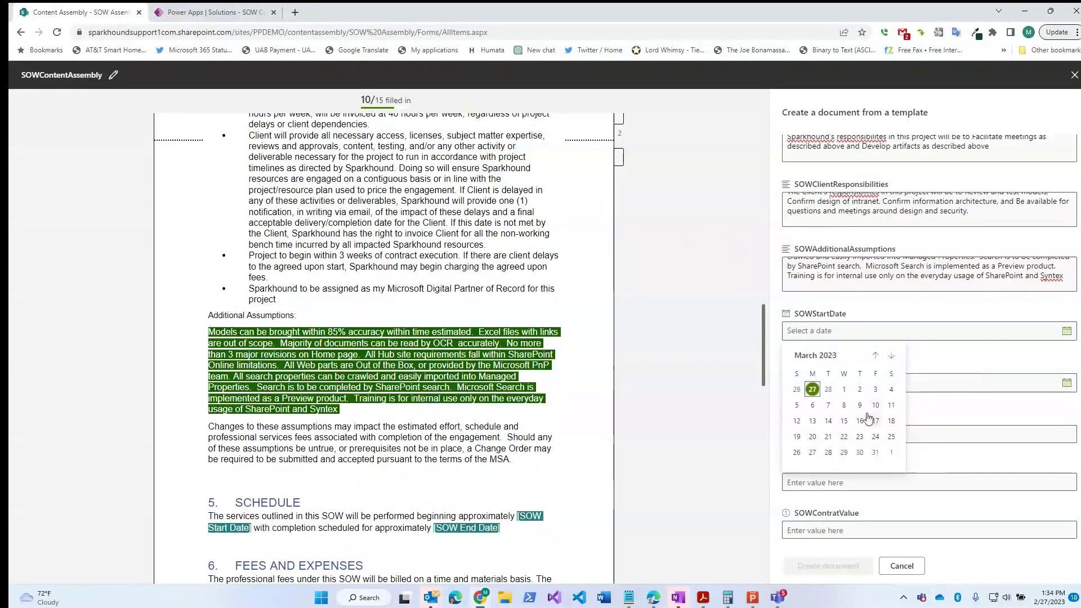
left_click(813, 407)
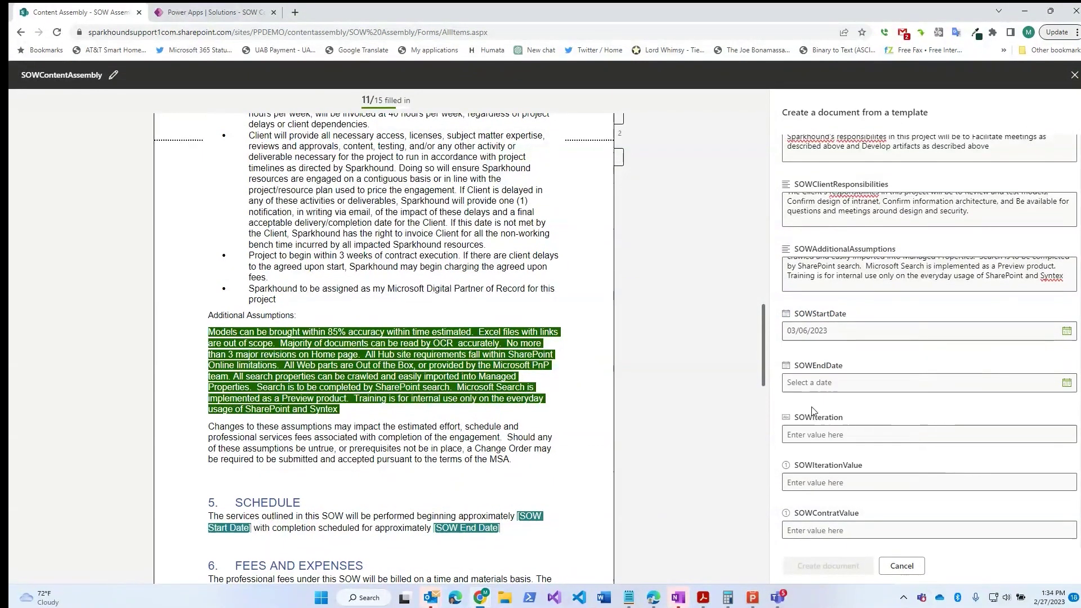
Set SOWEndDate to 05/01/2023.
left_click(833, 385)
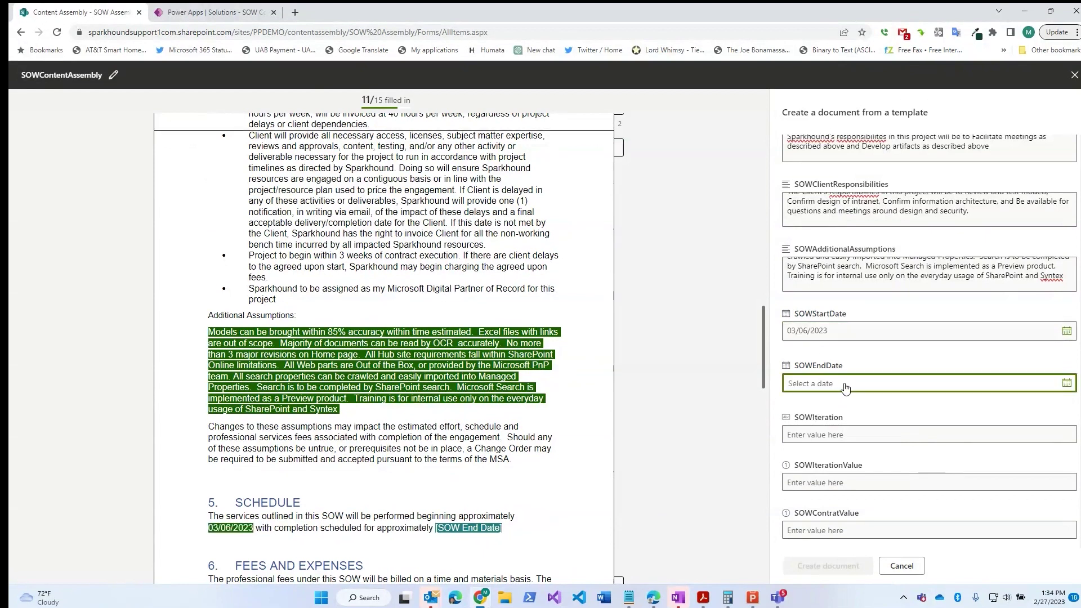
left_click(1067, 384)
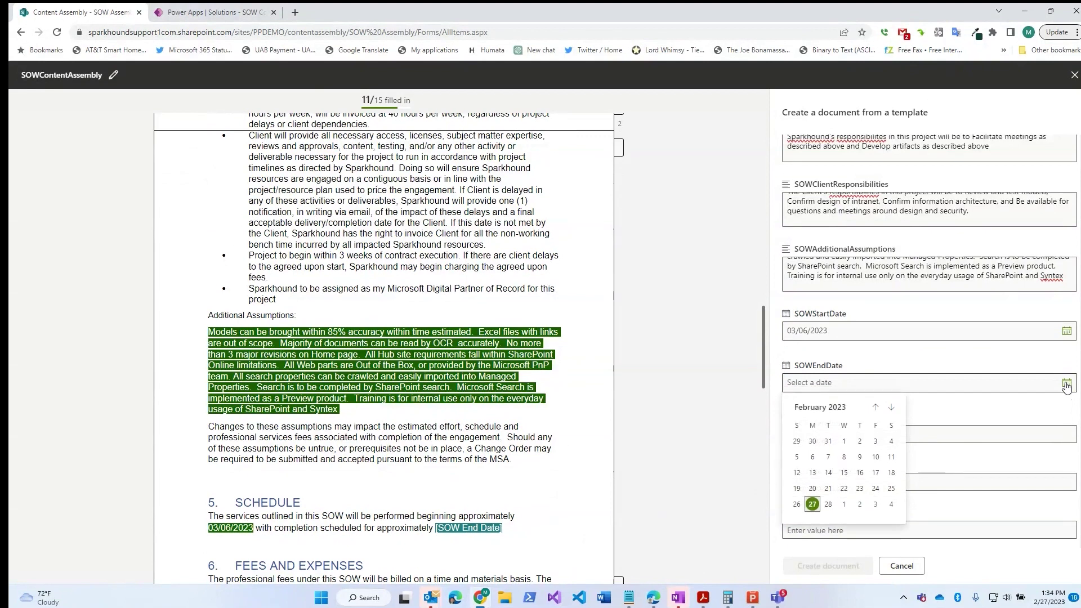
left_click(891, 407)
left_click(892, 408)
left_click(892, 407)
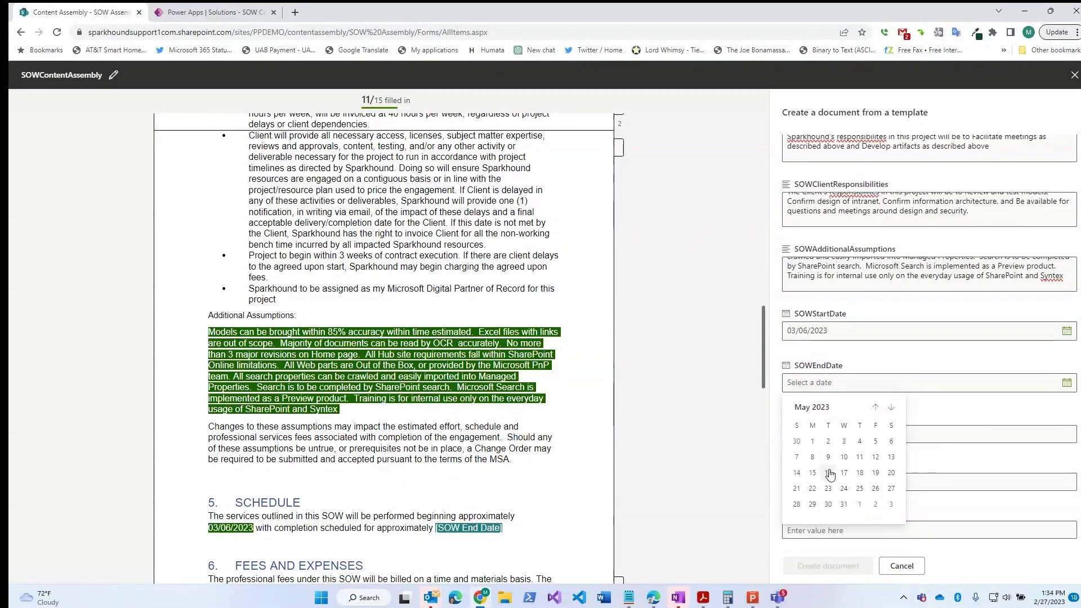
right_click(813, 442)
left_click(813, 441)
left_click(812, 441)
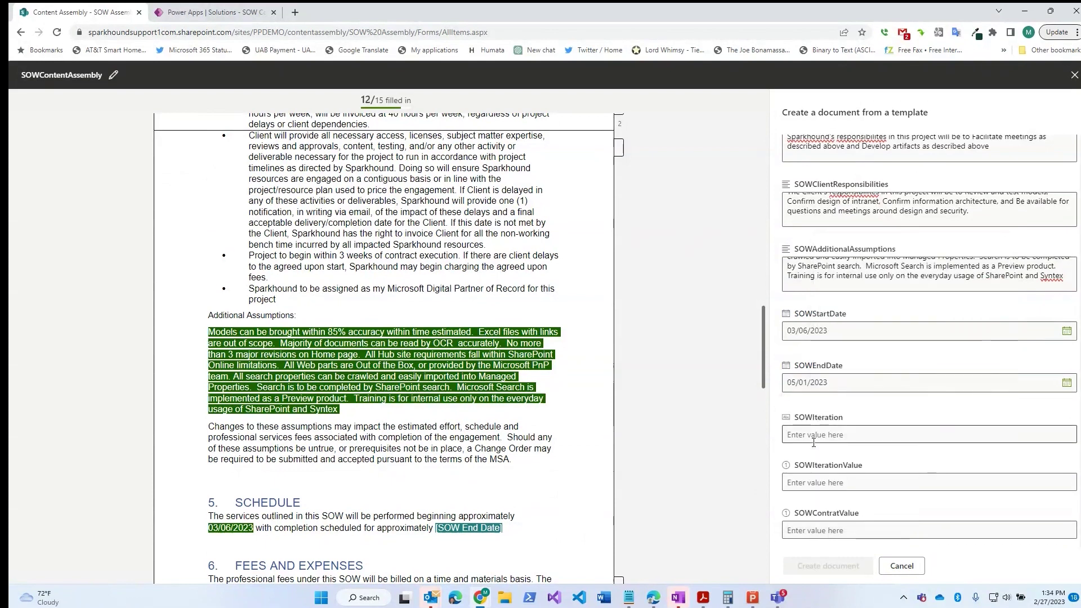
Fill SOWIteration with "Iteration", SOWIterationValue with 10 and SOWContratValue with 100000.
left_click(819, 436)
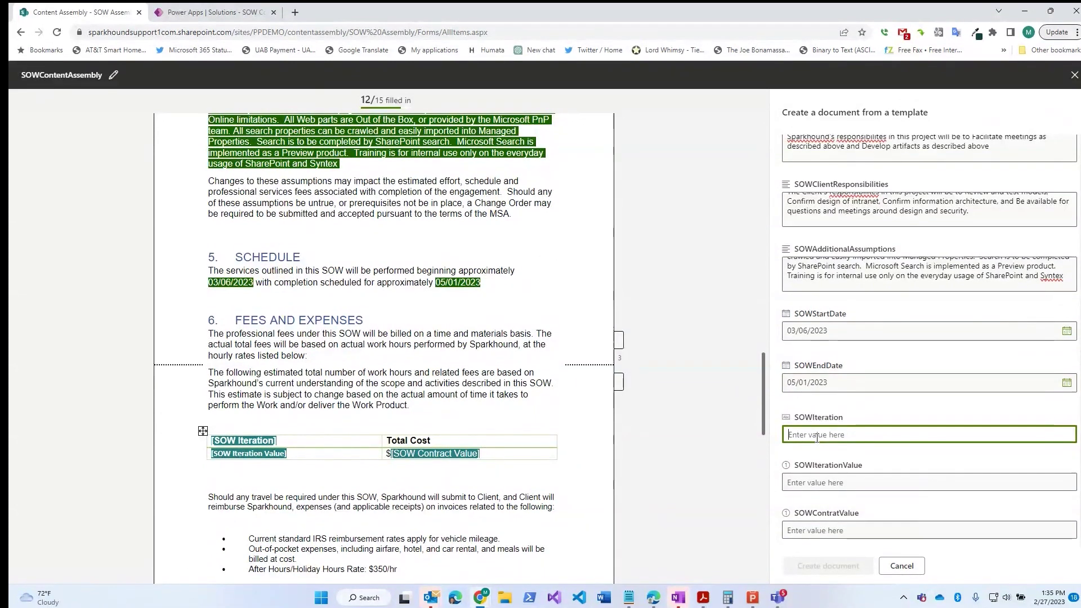
type("Itt")
type("ration")
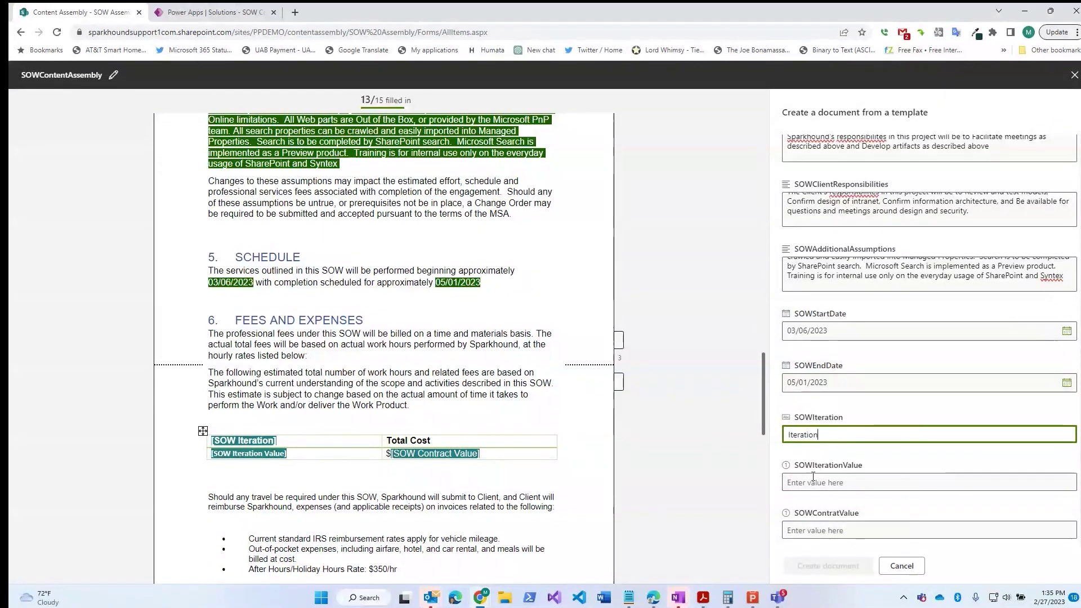
left_click(811, 484)
type("10")
left_click(819, 531)
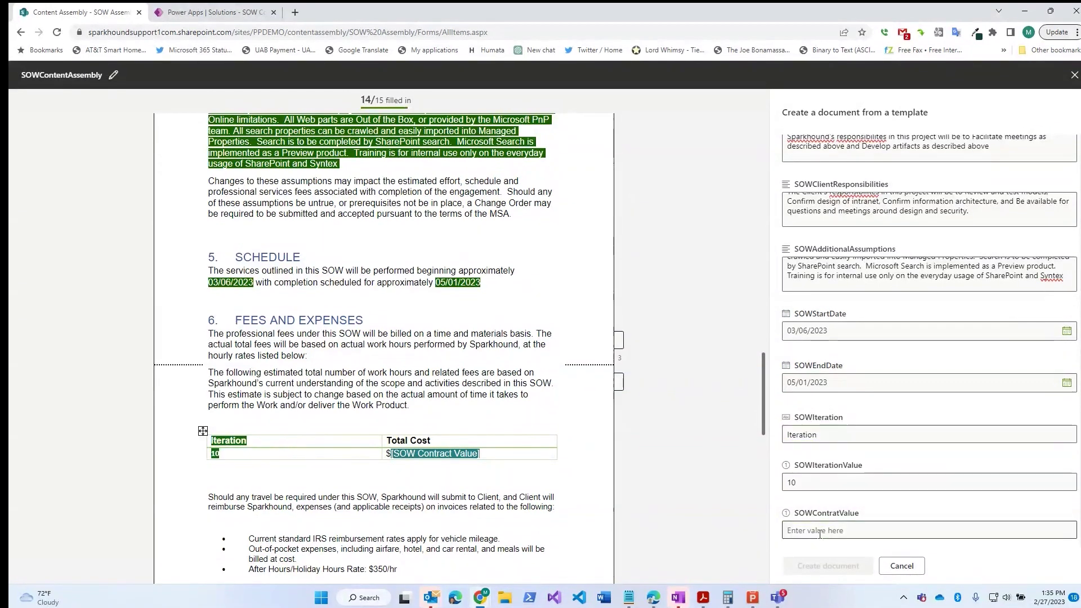
type("100")
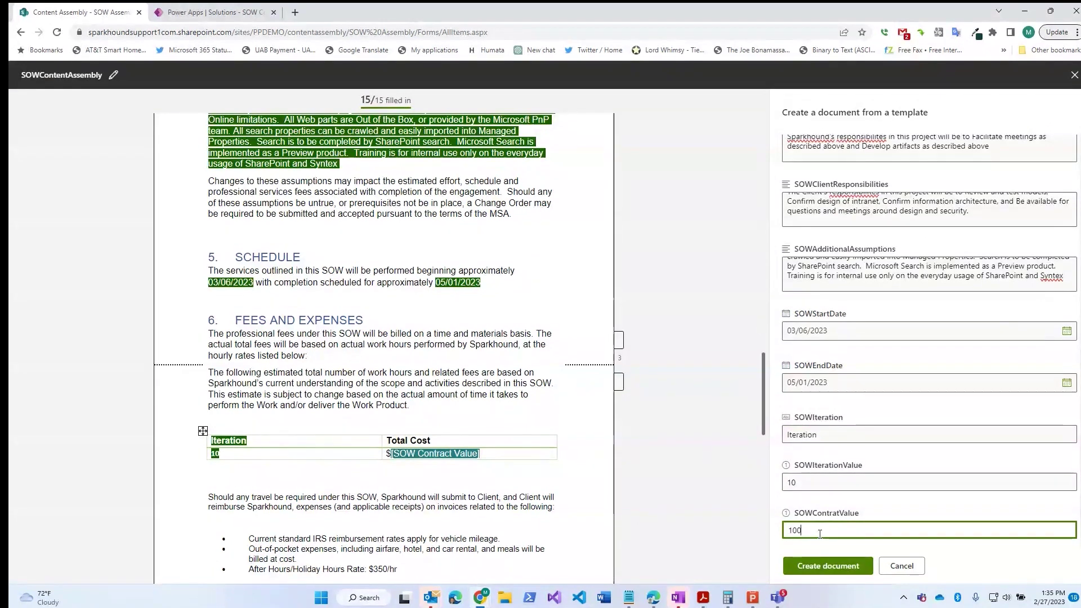
type("000")
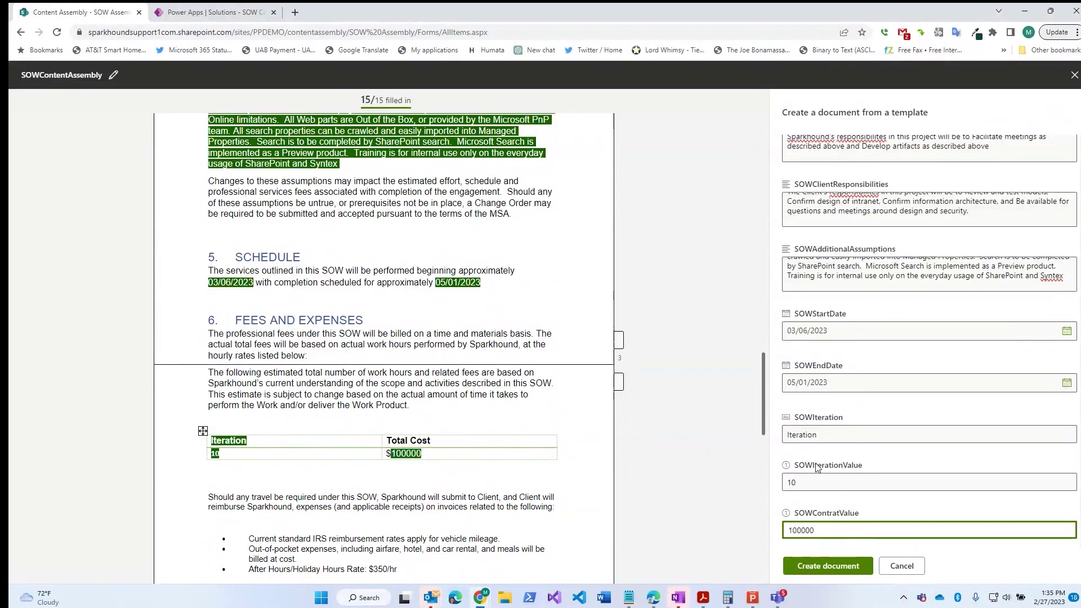
Create the document from the completed template under the name SOWContentAssemblyTest1 in the SOW Assembly library.
left_click(814, 568)
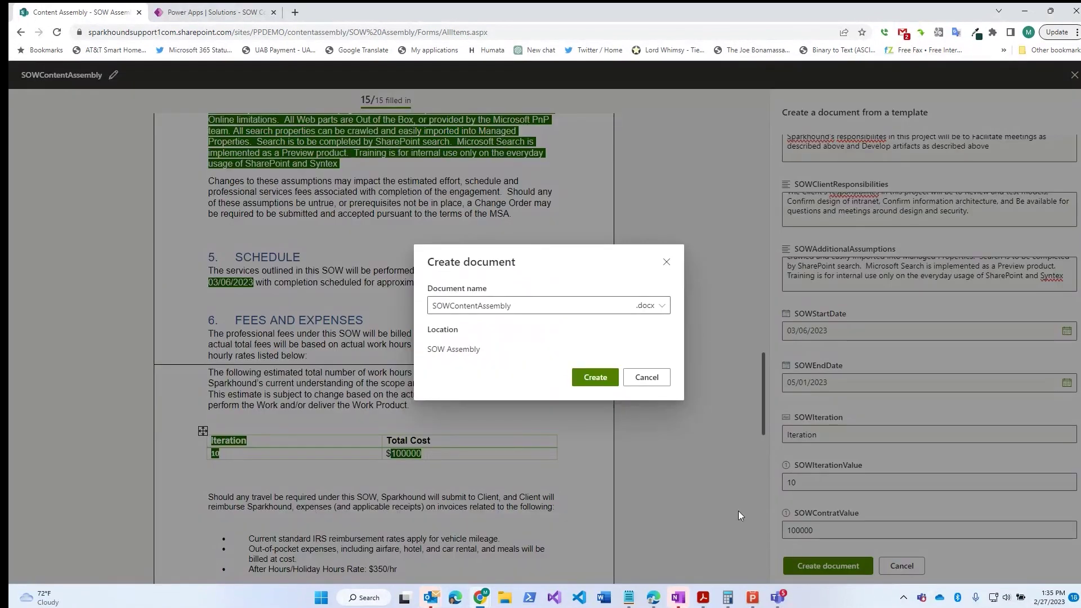
left_click(536, 304)
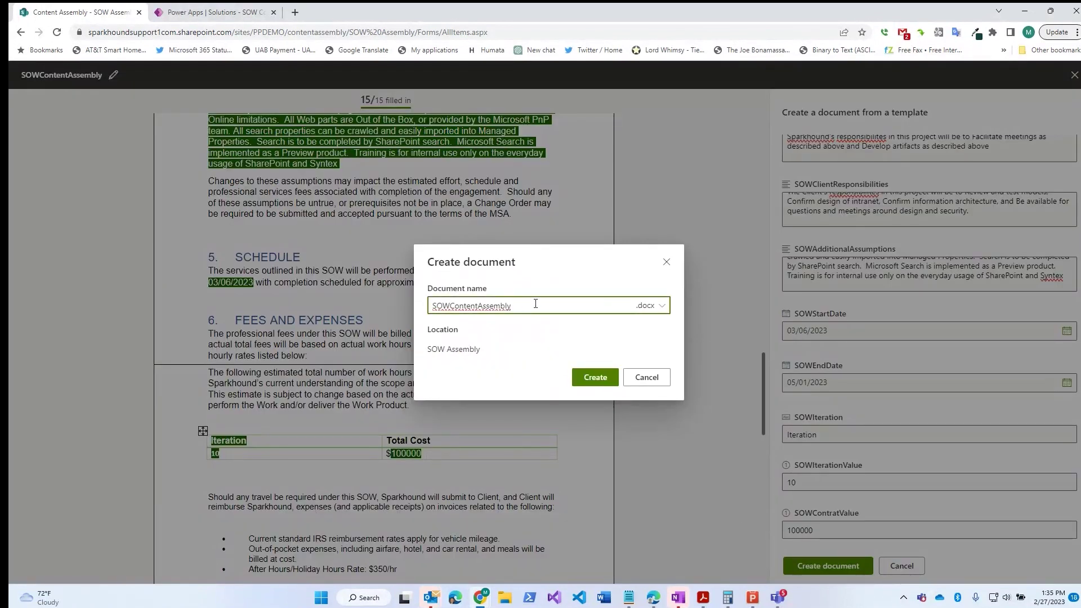
type("Test1")
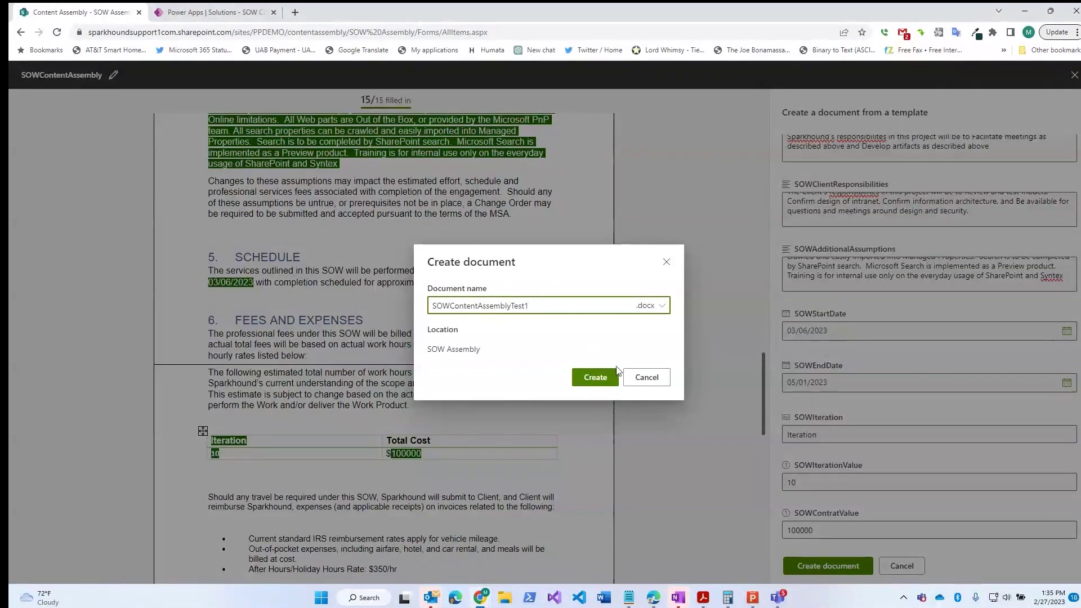
left_click(600, 379)
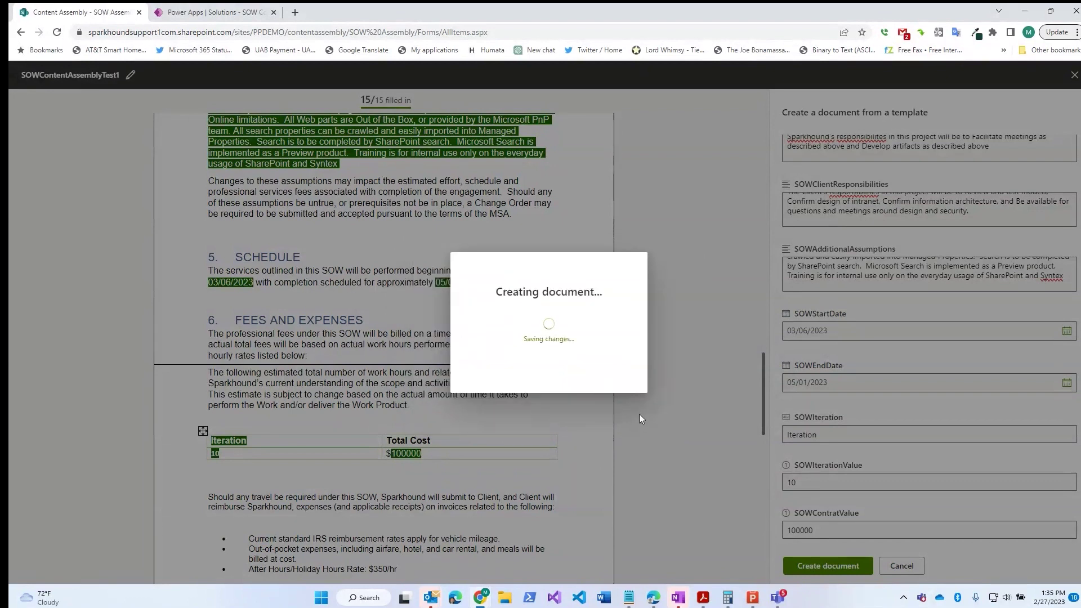
left_click(552, 369)
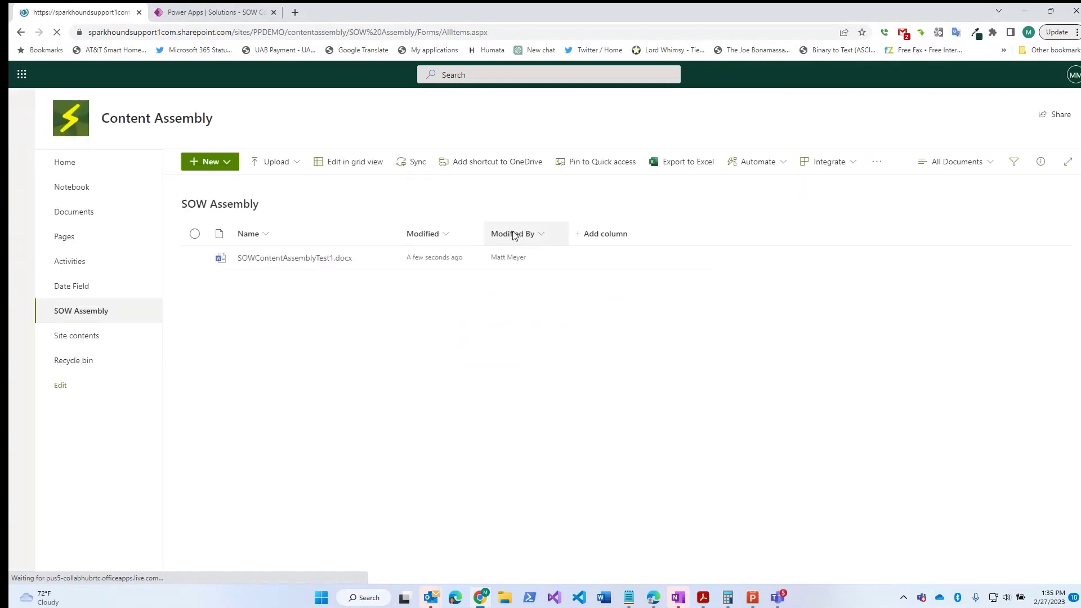
Open SOWContentAssemblyTest1.docx from the SOW Assembly library, check the assembled text, and close the document.
left_click(301, 265)
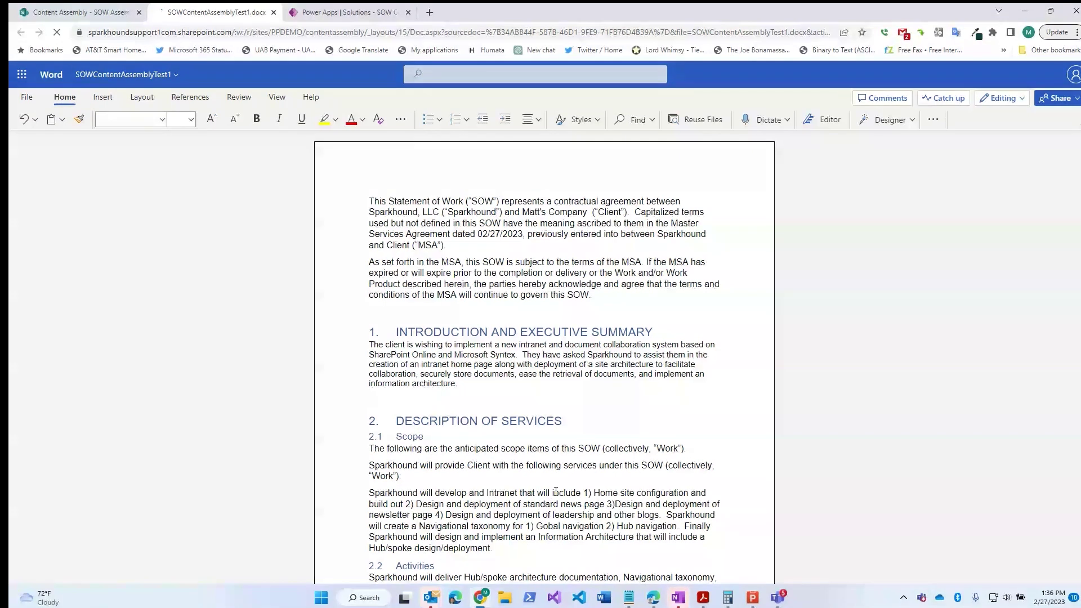
scroll(499, 471, "down", 5)
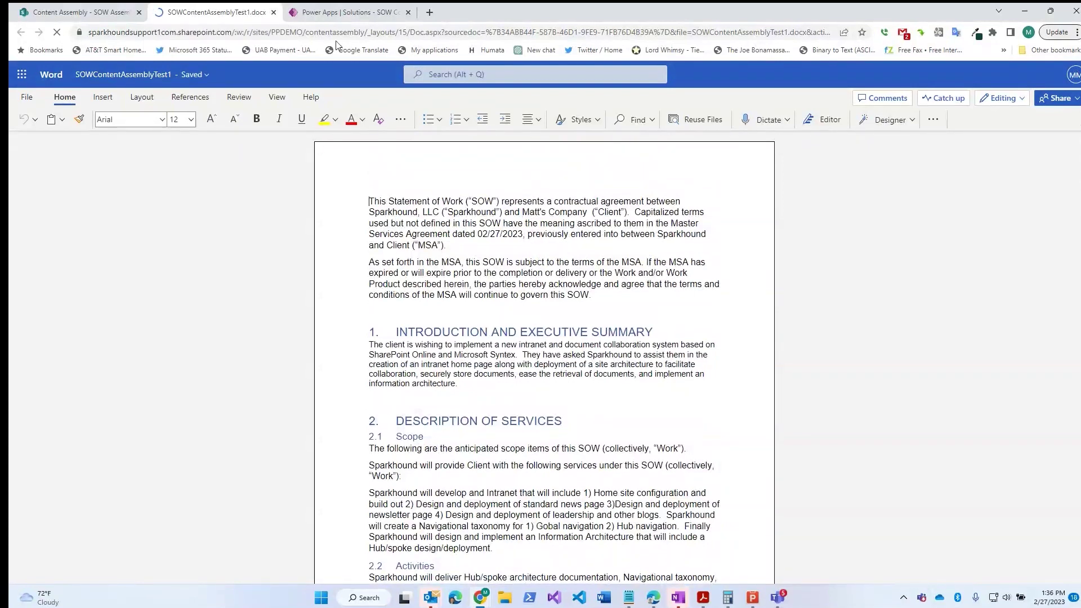
left_click(274, 11)
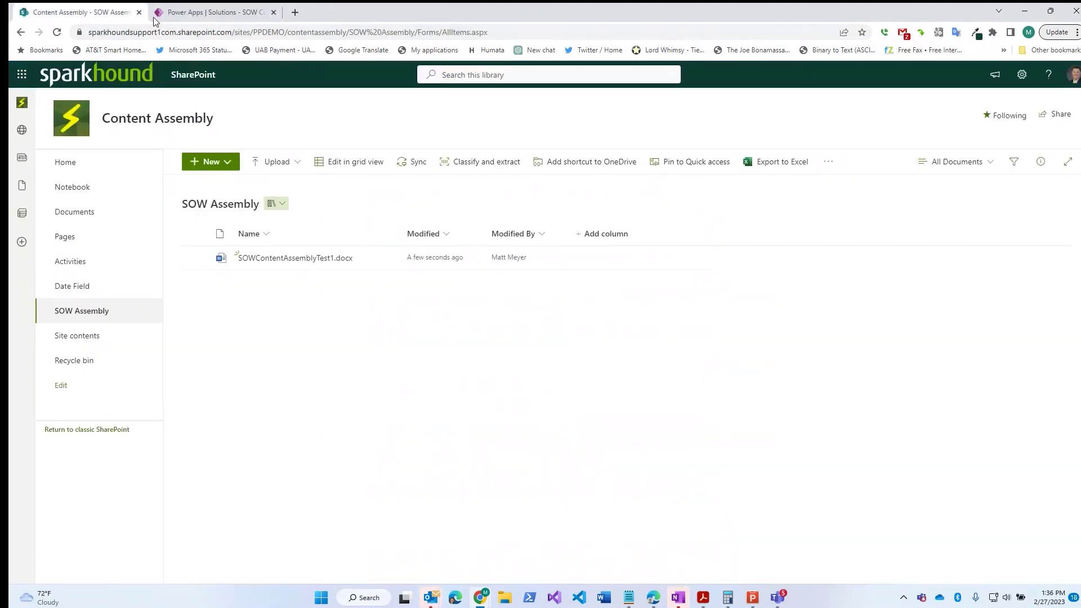
Switch to Power Apps and review the SOW columns and their data types in the SOW Content Assembly table.
left_click(236, 17)
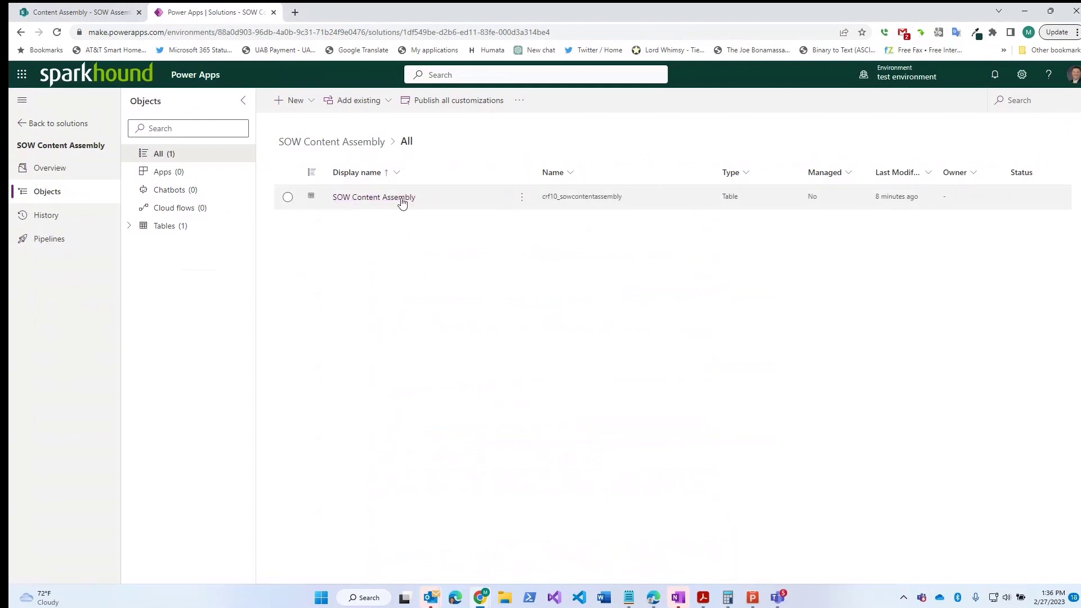
left_click(370, 198)
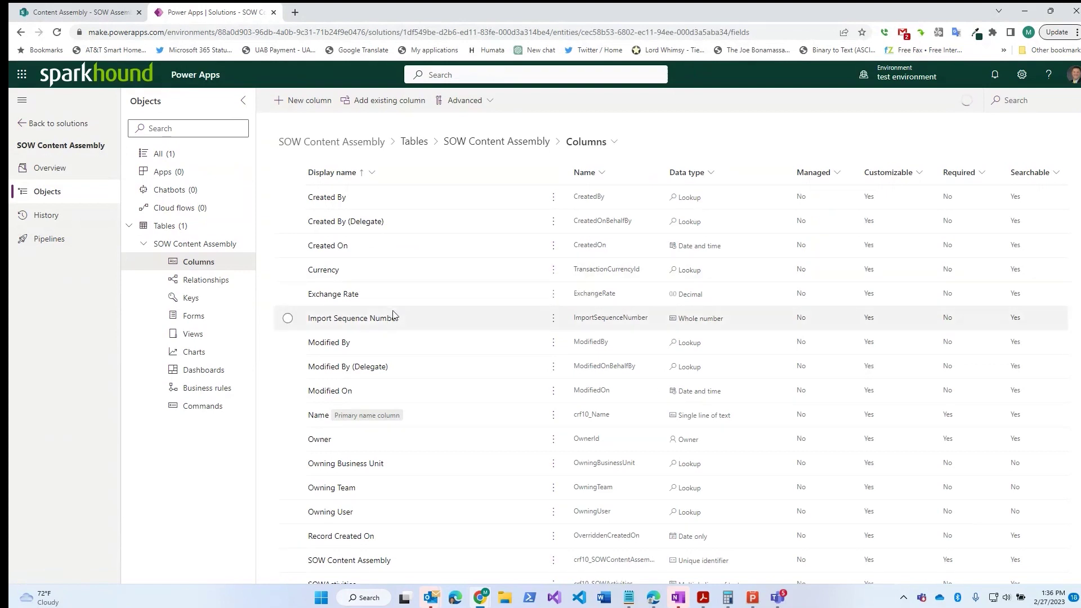
scroll(407, 388, "down", 1)
scroll(408, 389, "down", 8)
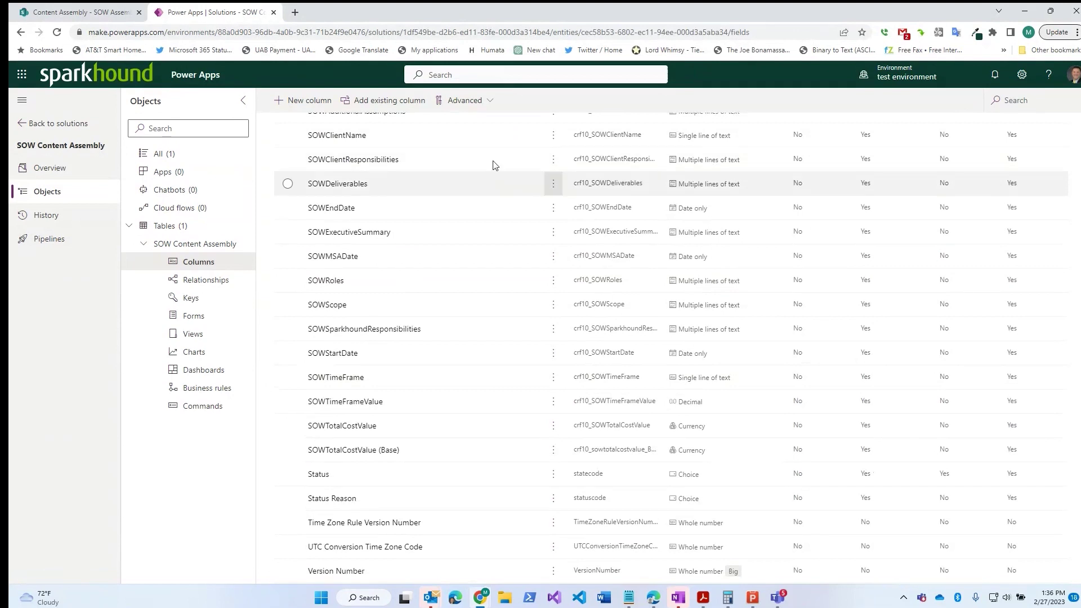
Inspect the format options of the SOWClientResponsibilities column and leave its settings without saving.
left_click(377, 163)
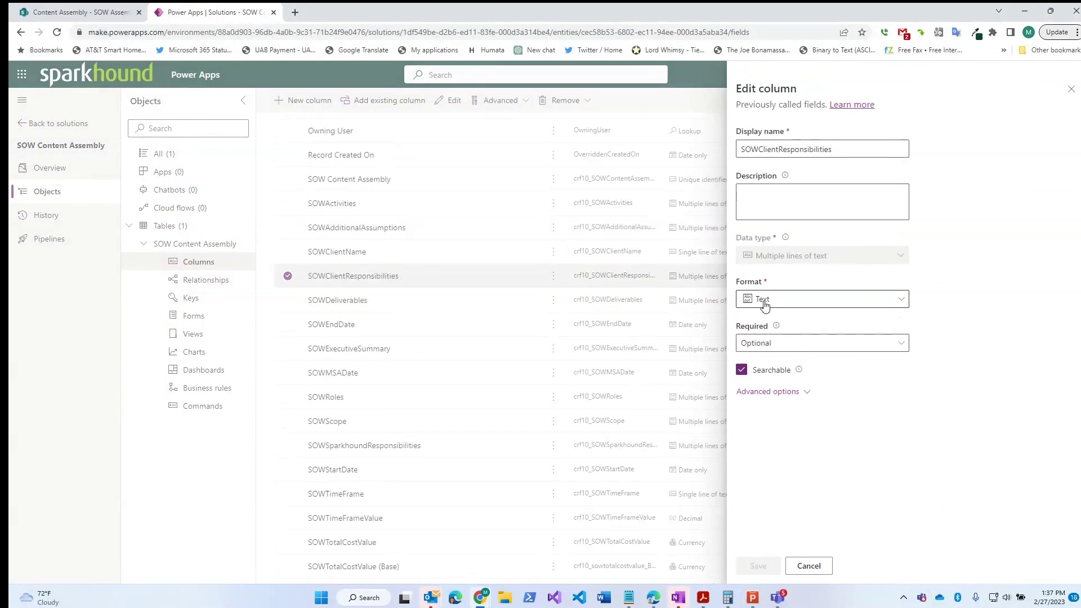
left_click(900, 300)
left_click(960, 284)
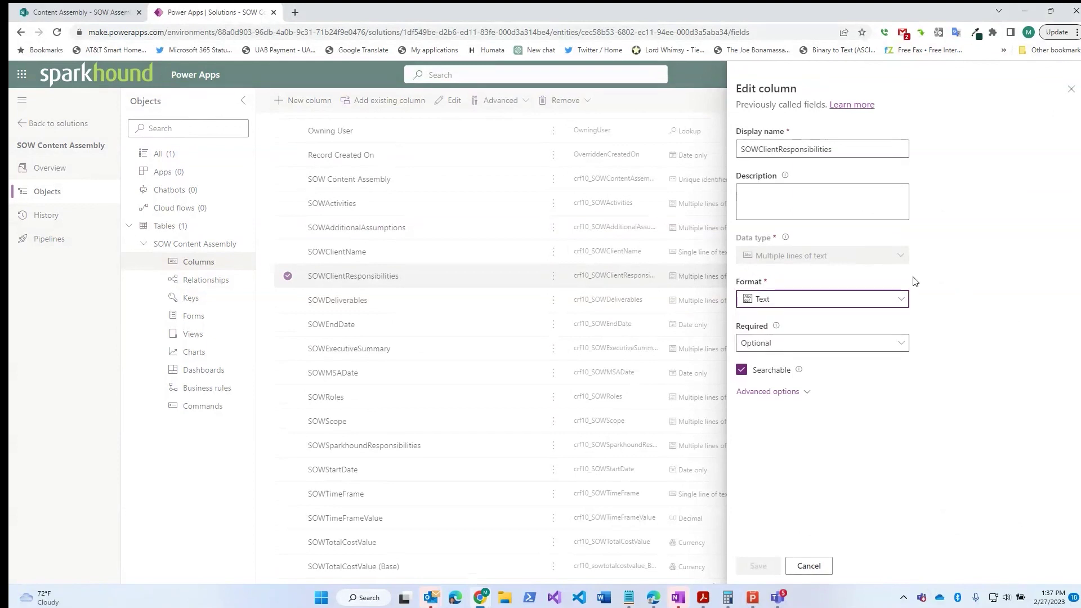
left_click(816, 567)
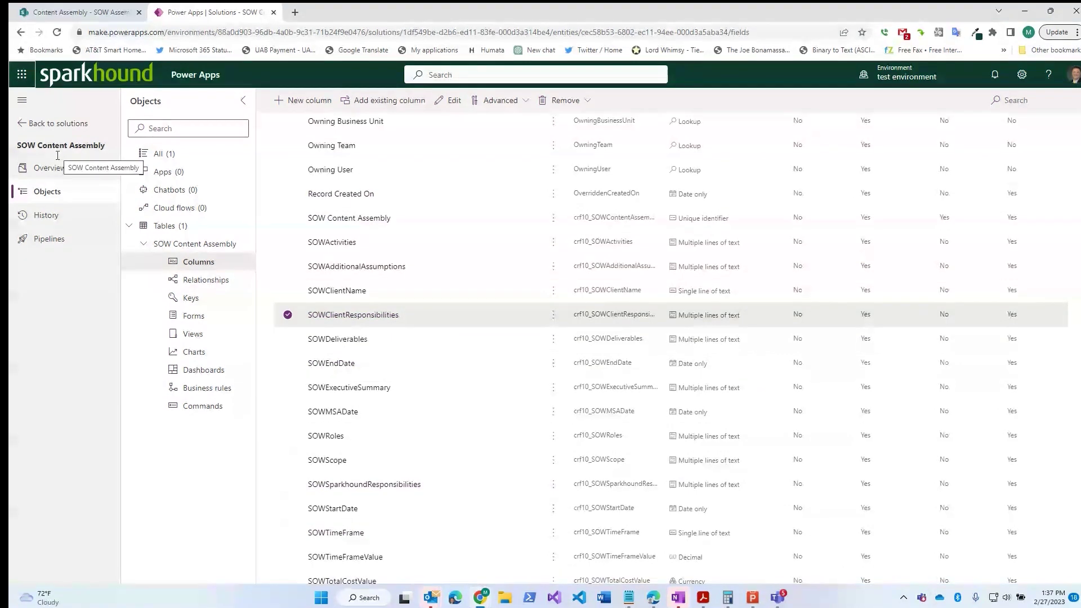
Open Power Apps in a new browser tab and start a three-screen app from a Dataverse table.
left_click(21, 74)
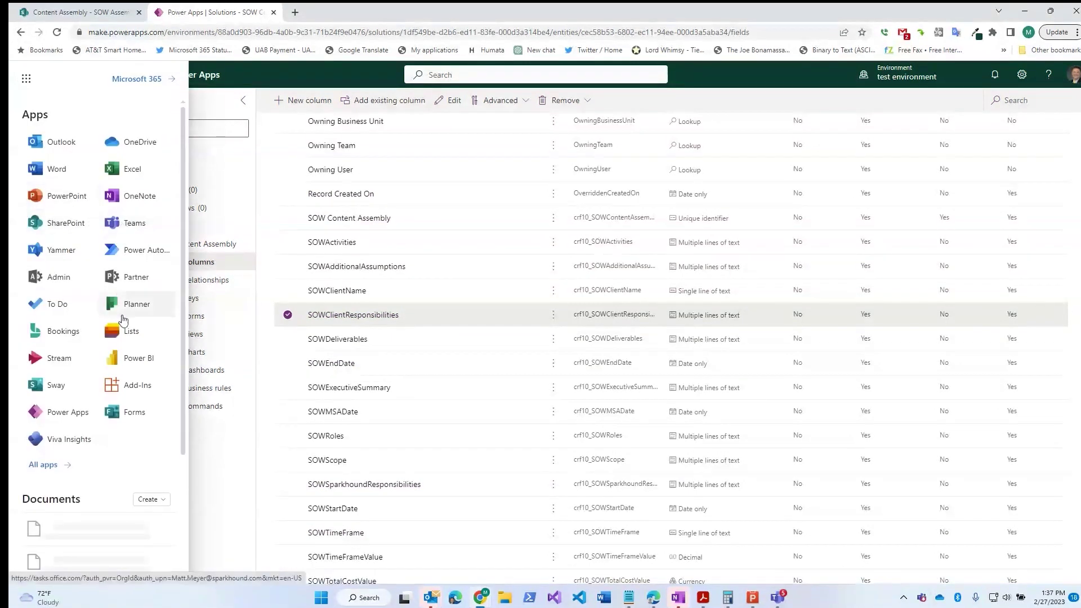
right_click(66, 419)
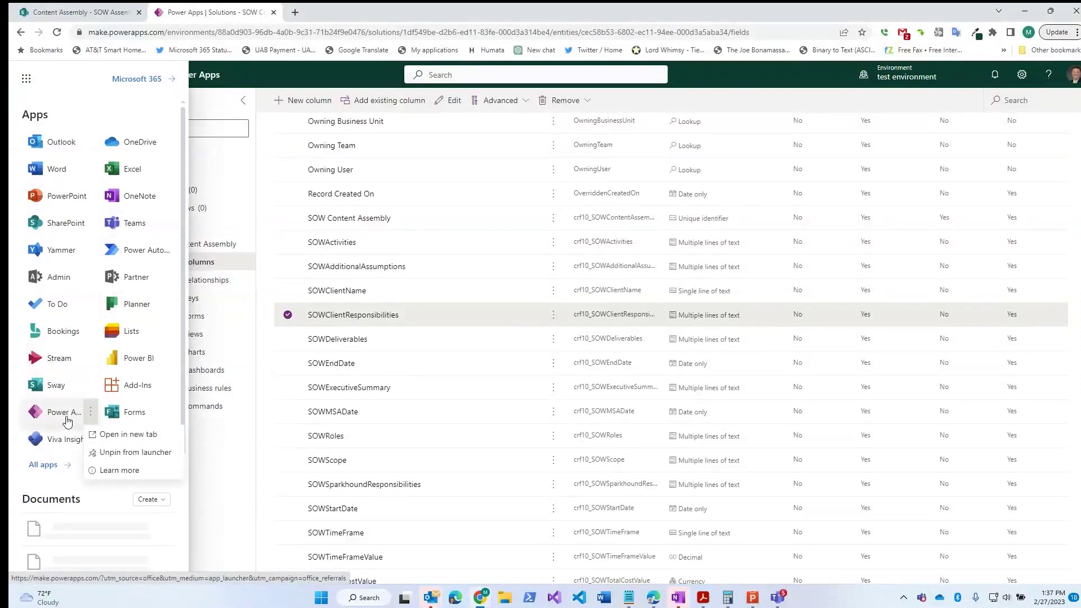
left_click(124, 434)
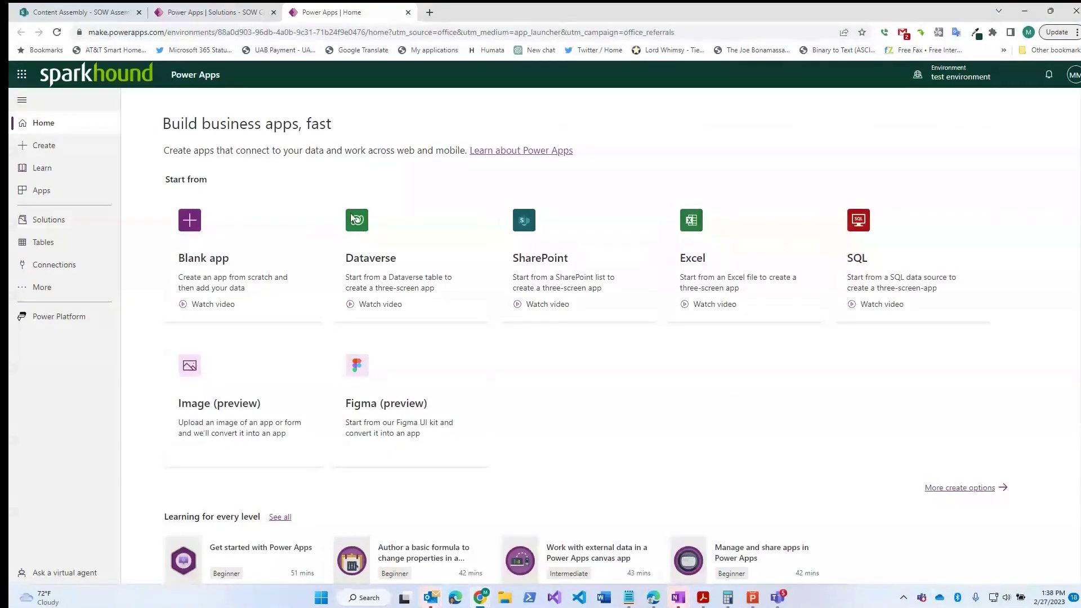
left_click(360, 233)
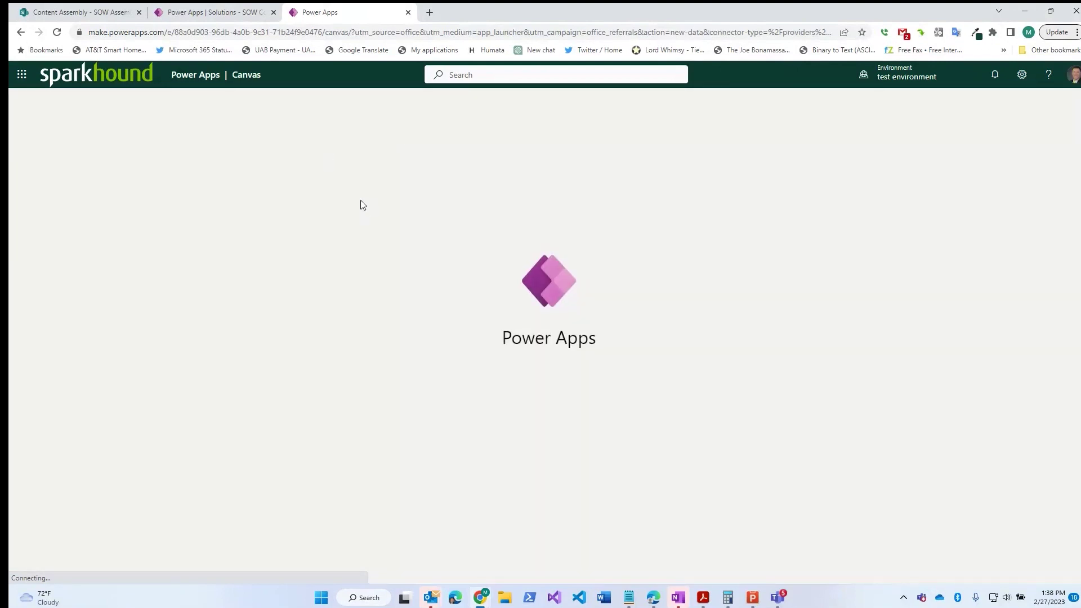
left_click(193, 12)
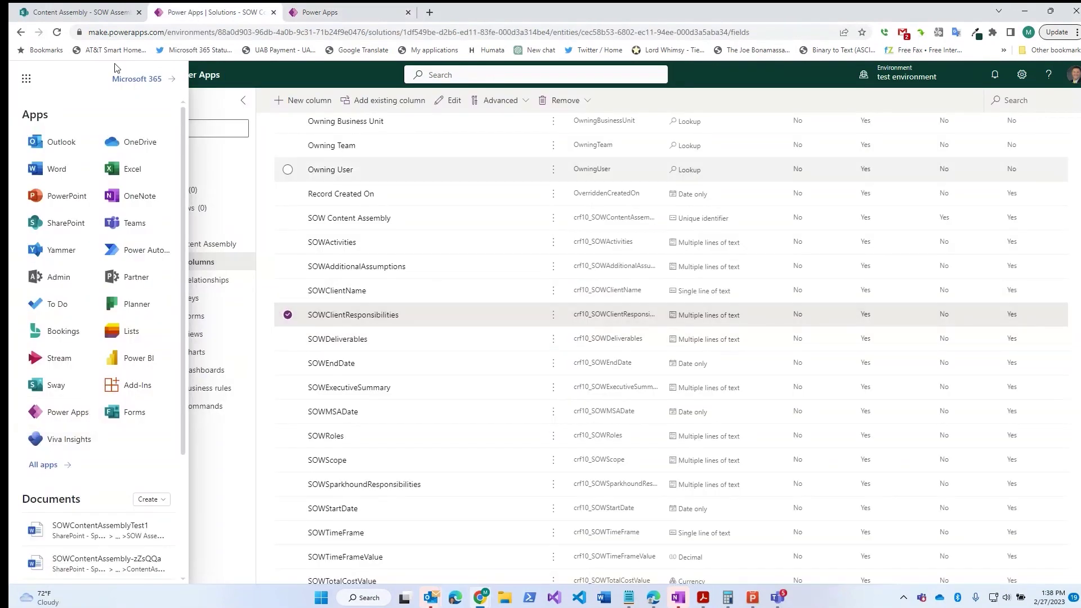
left_click(360, 146)
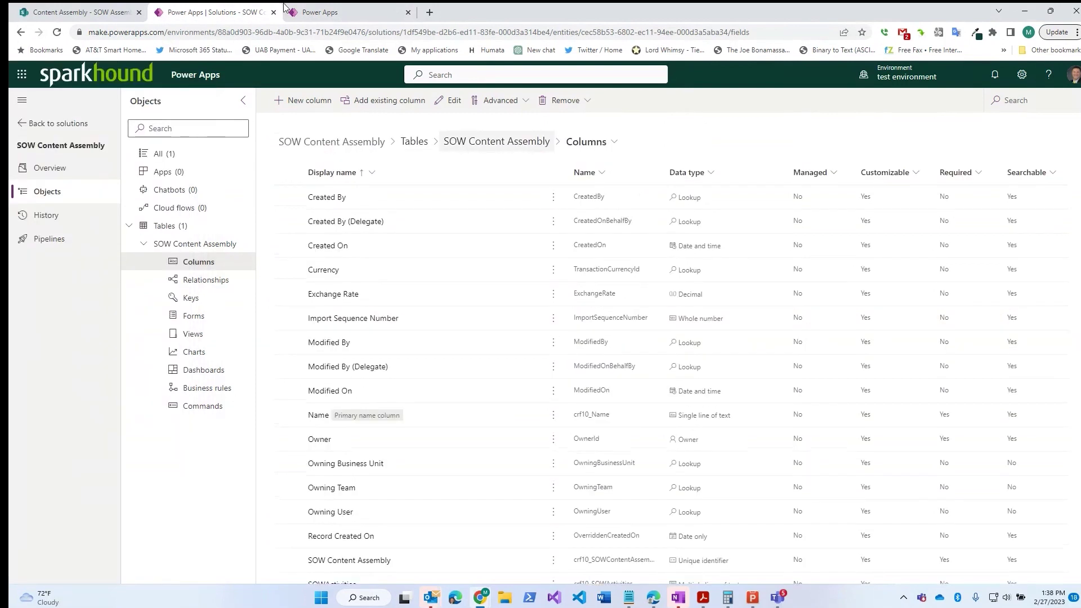
left_click(343, 10)
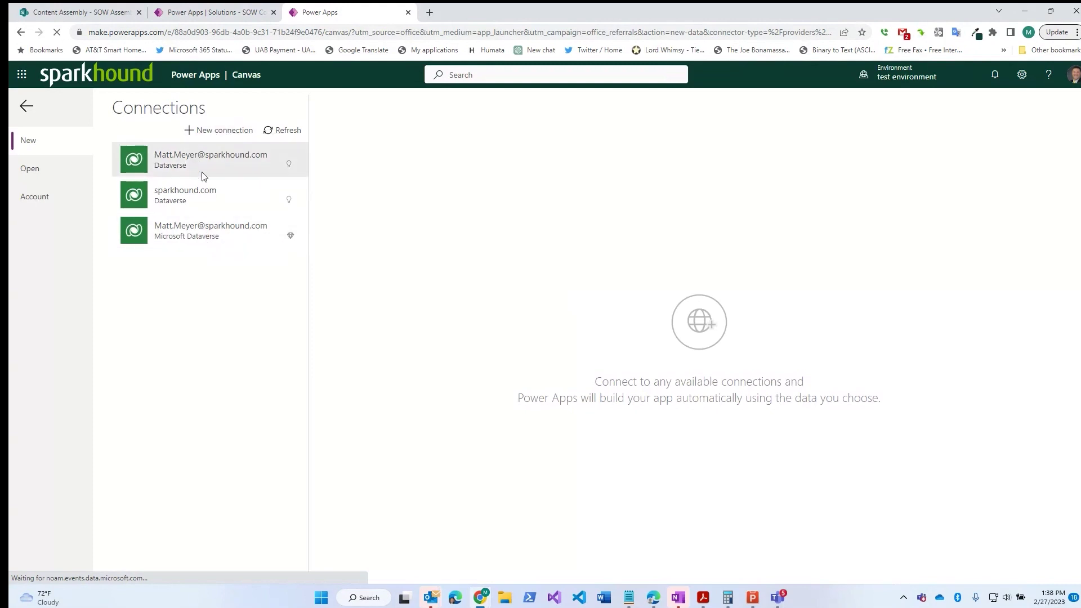
Connect the app to the SOW Content Assemblies table through the Microsoft Dataverse connection.
left_click(193, 164)
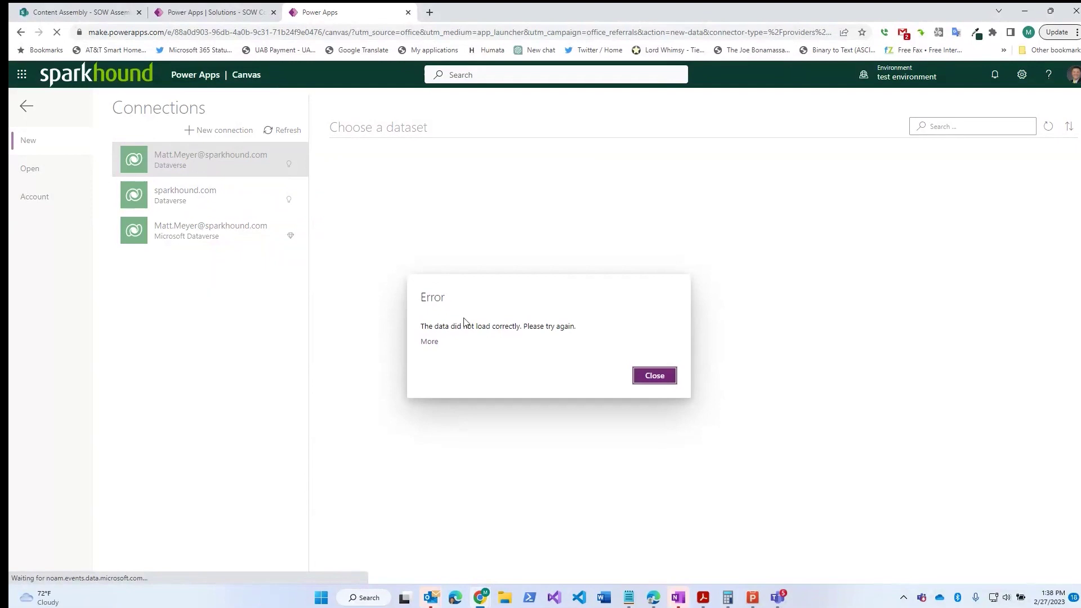
left_click(656, 377)
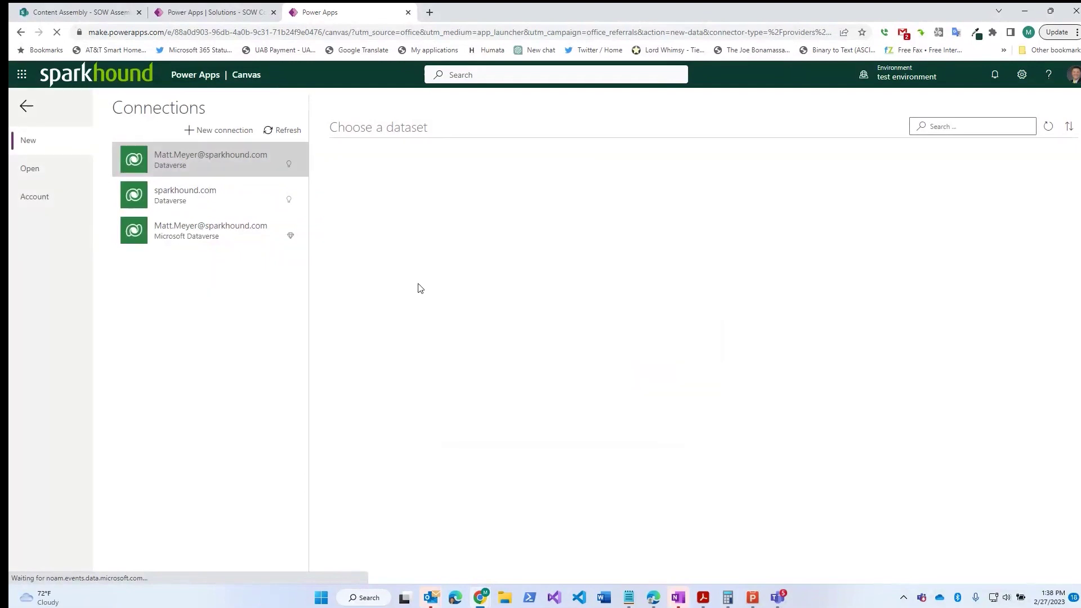
left_click(204, 234)
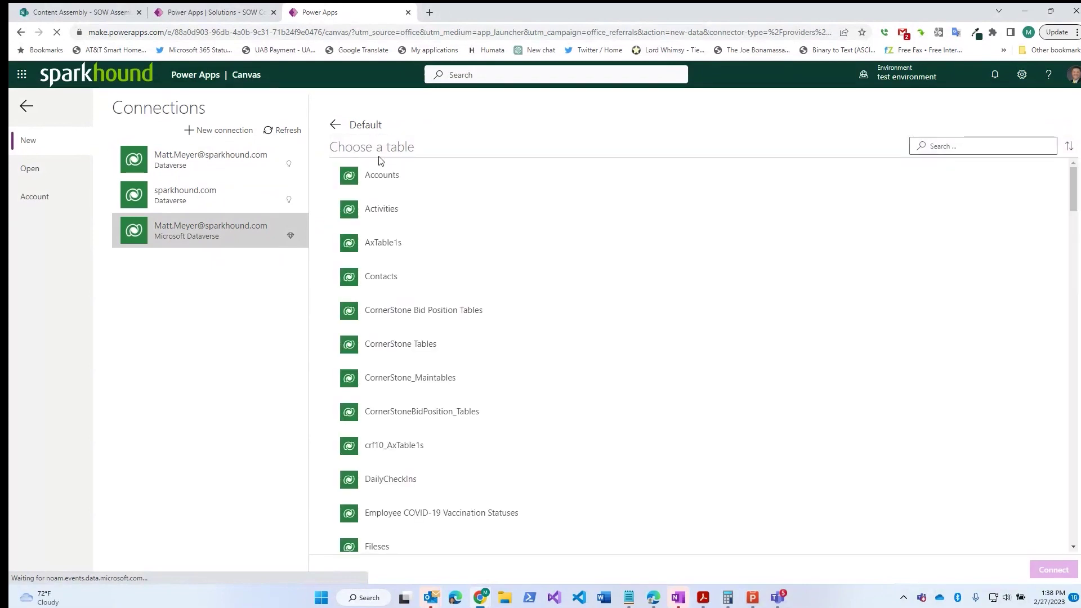
left_click(952, 147)
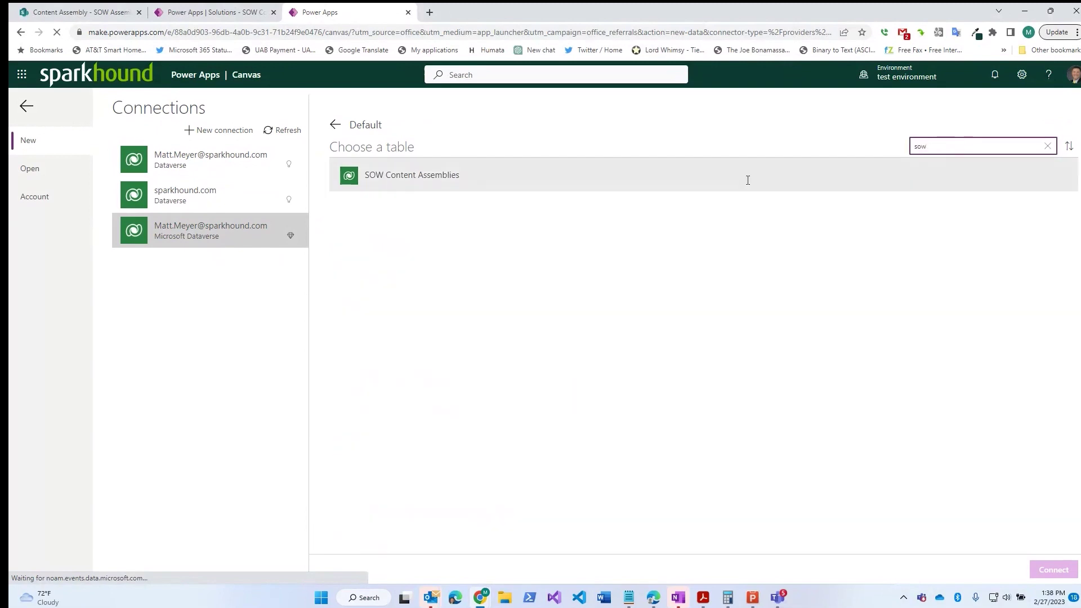
left_click(423, 179)
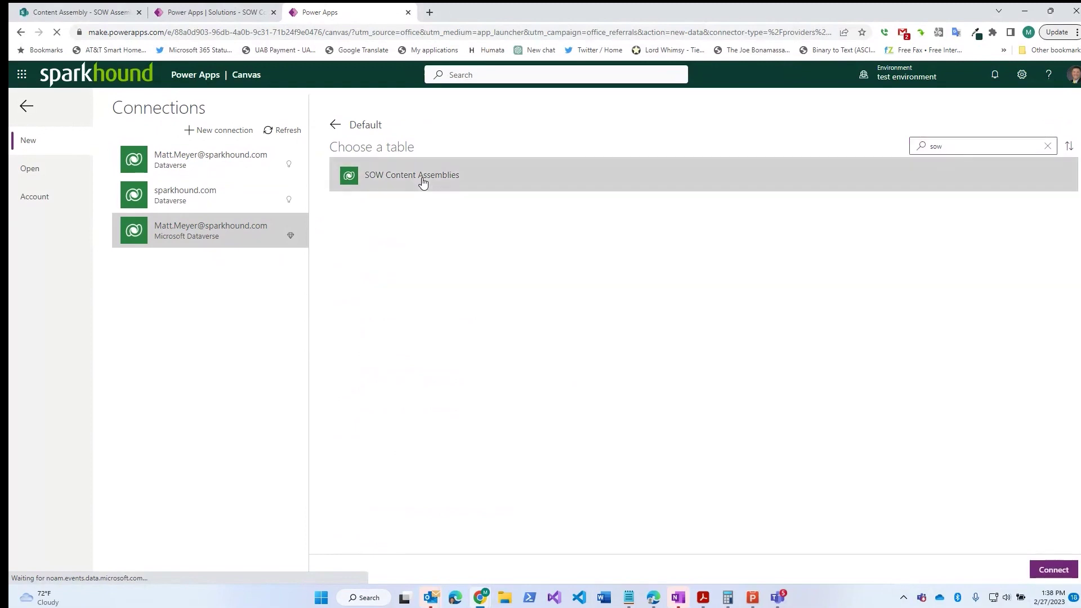
left_click(1051, 572)
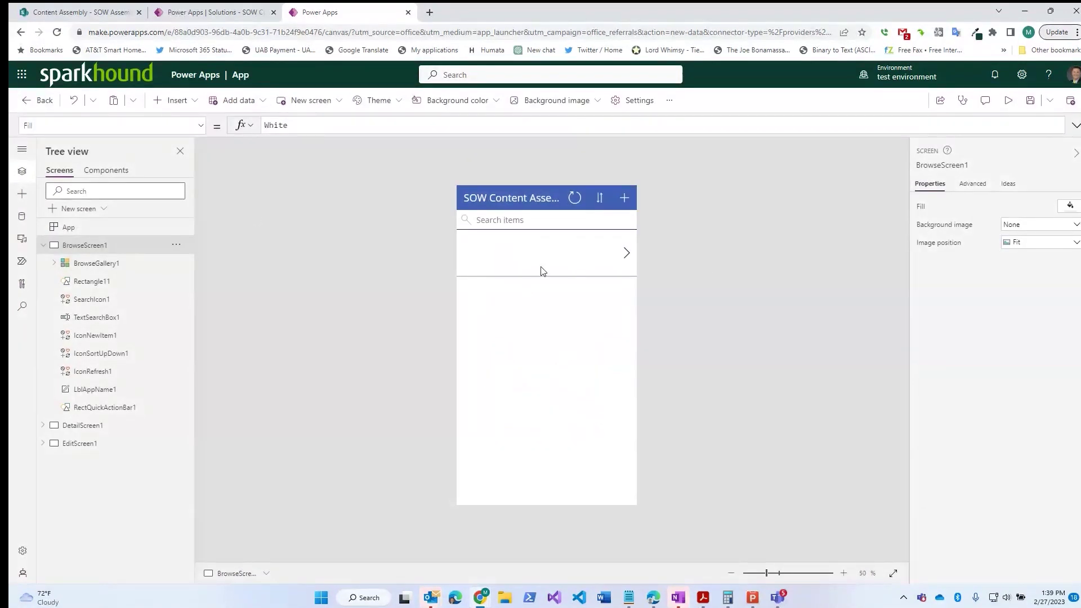
Remove the Created On field from EditForm1 on EditScreen1.
left_click(74, 449)
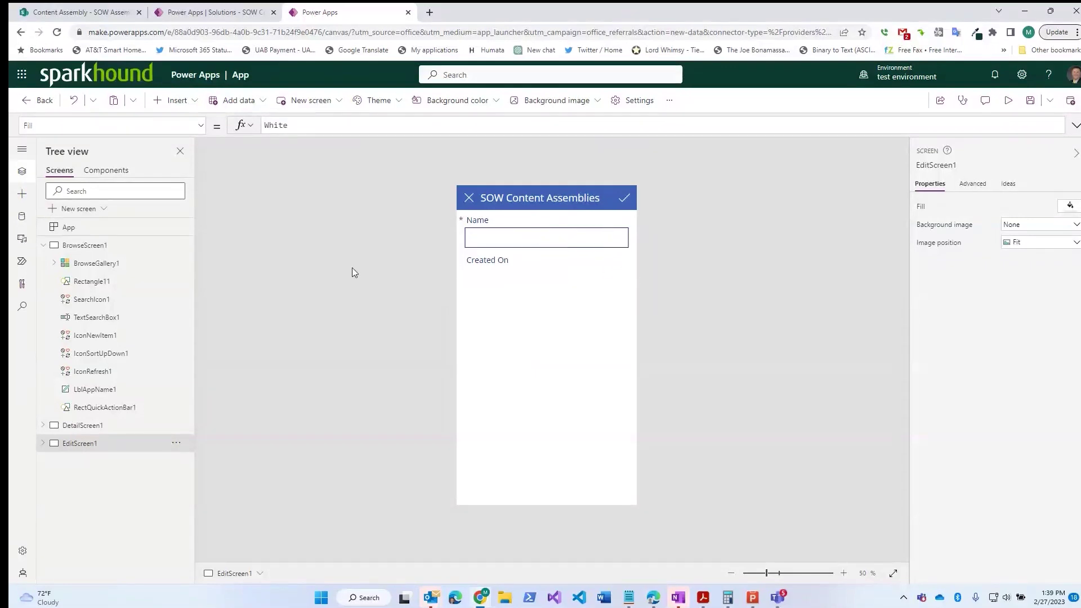
left_click(45, 444)
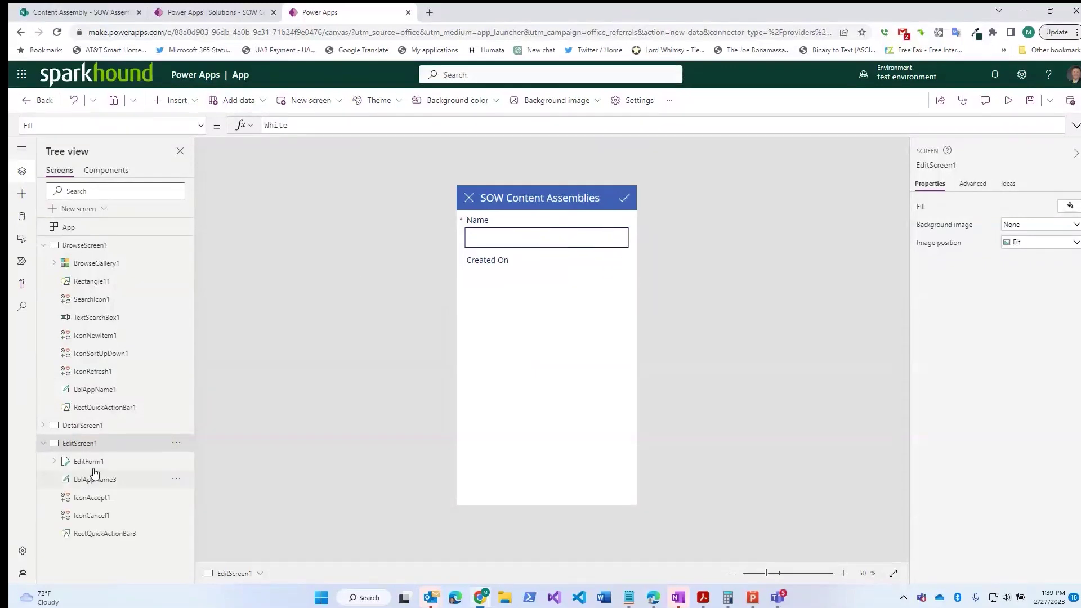
left_click(128, 461)
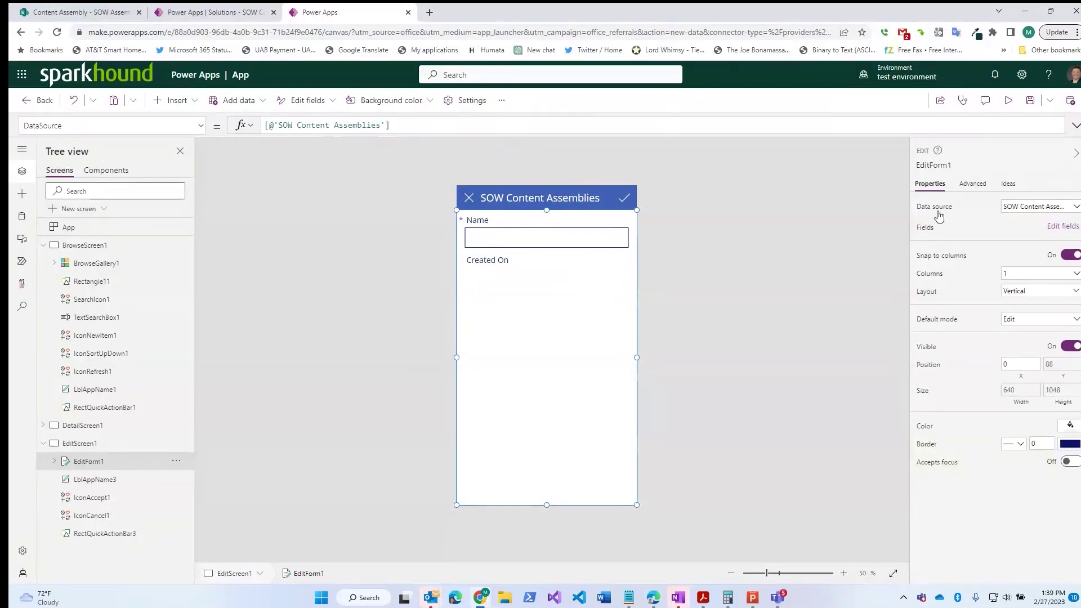
left_click(1062, 227)
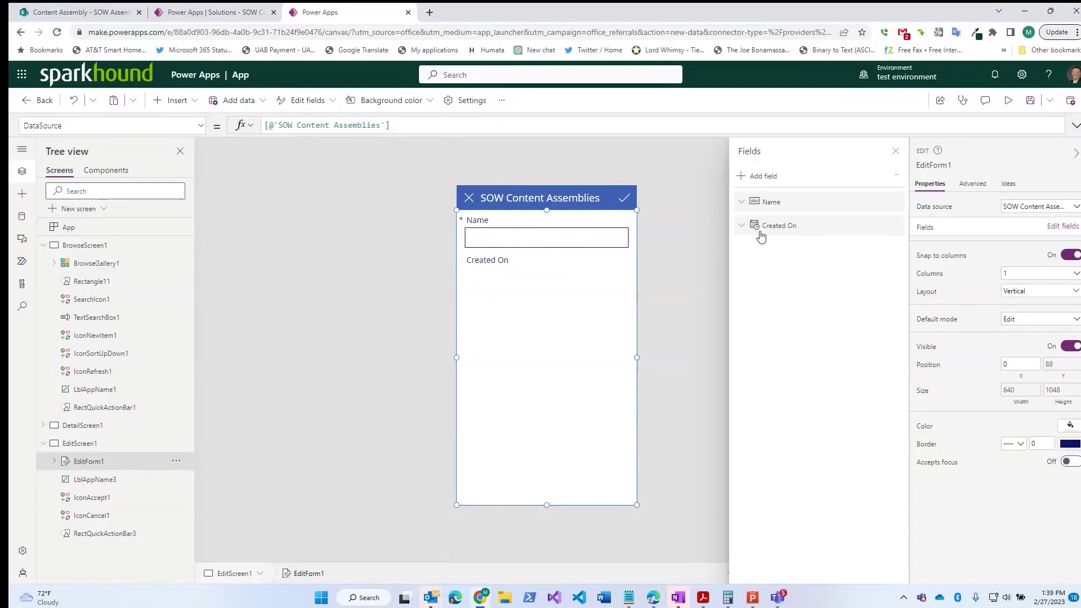
left_click(894, 227)
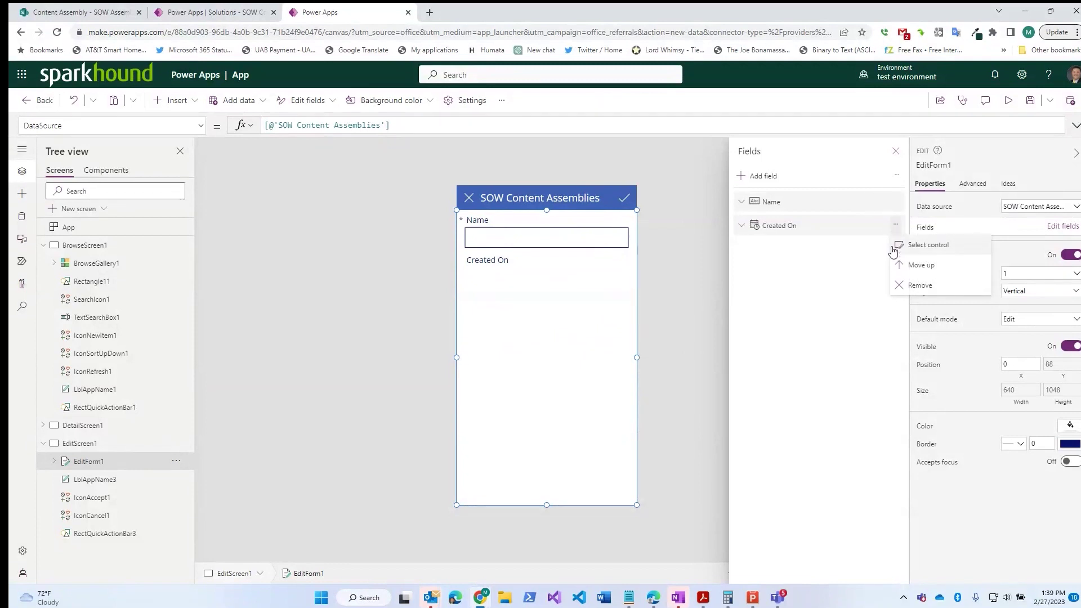
key("Return")
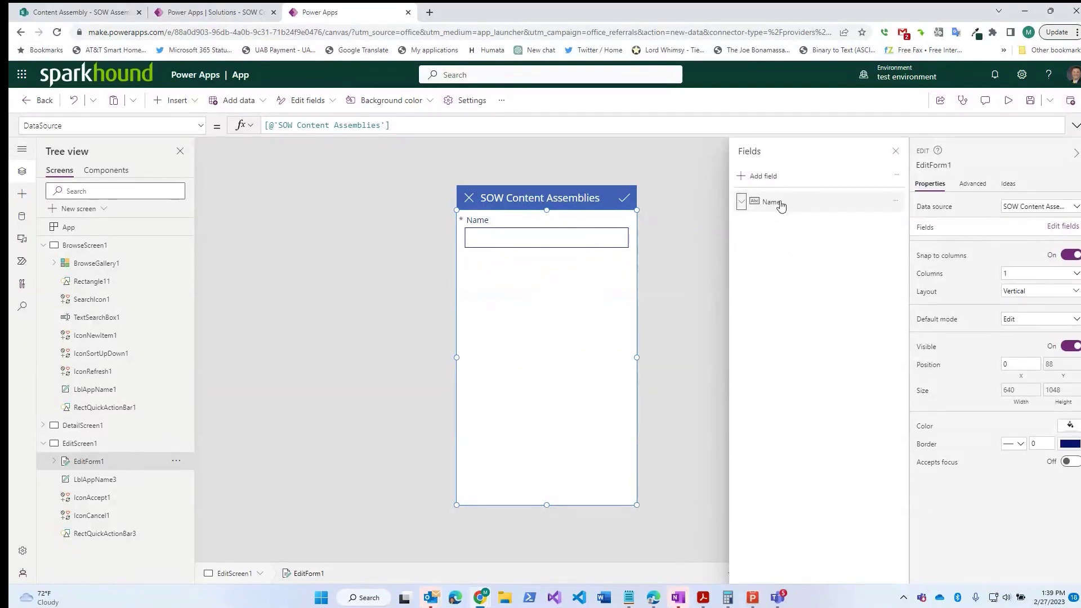
Select SOWActivities, SOWAdditionalAssumptions, SOWClientName, SOWClientResponsibilities, SOWDeliverables, SOWEndDate, SOWExecutiveSummary and SOWMSADate as new fields for EditForm1.
left_click(760, 176)
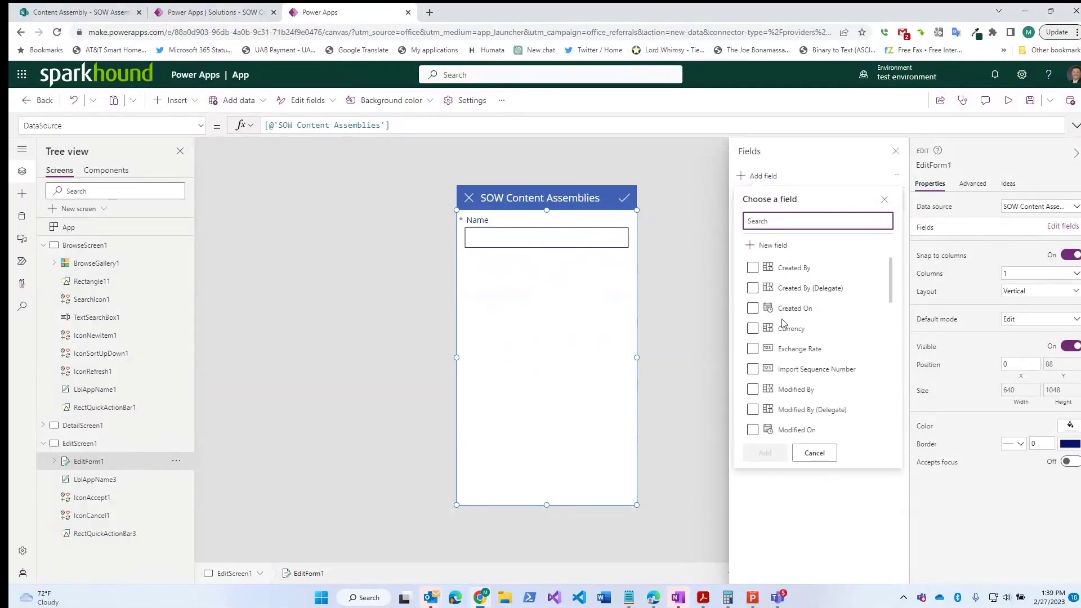
scroll(777, 321, "down", 3)
scroll(775, 332, "down", 5)
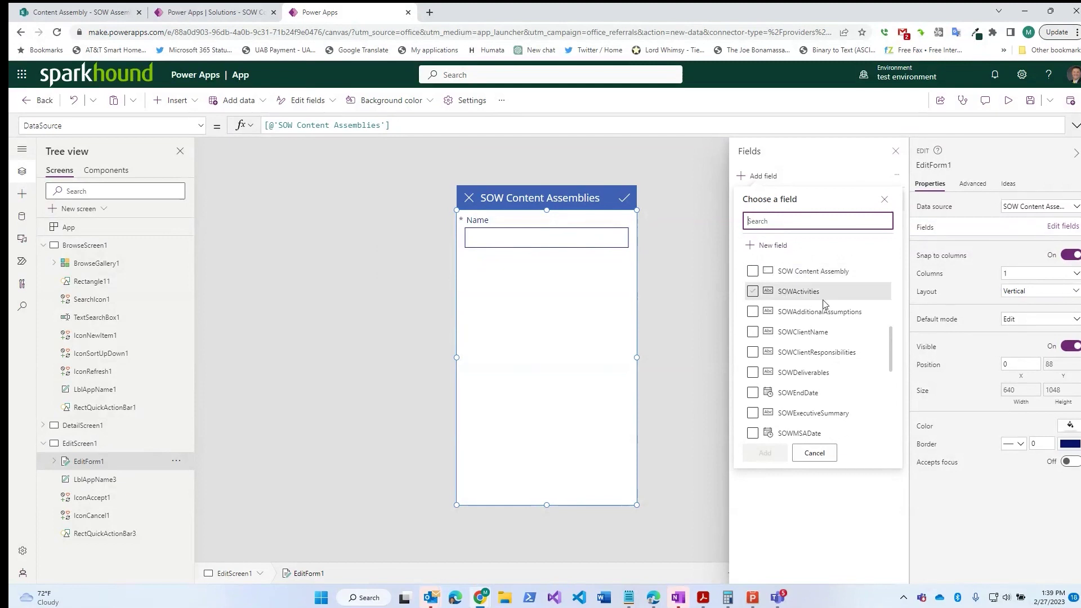
left_click(753, 293)
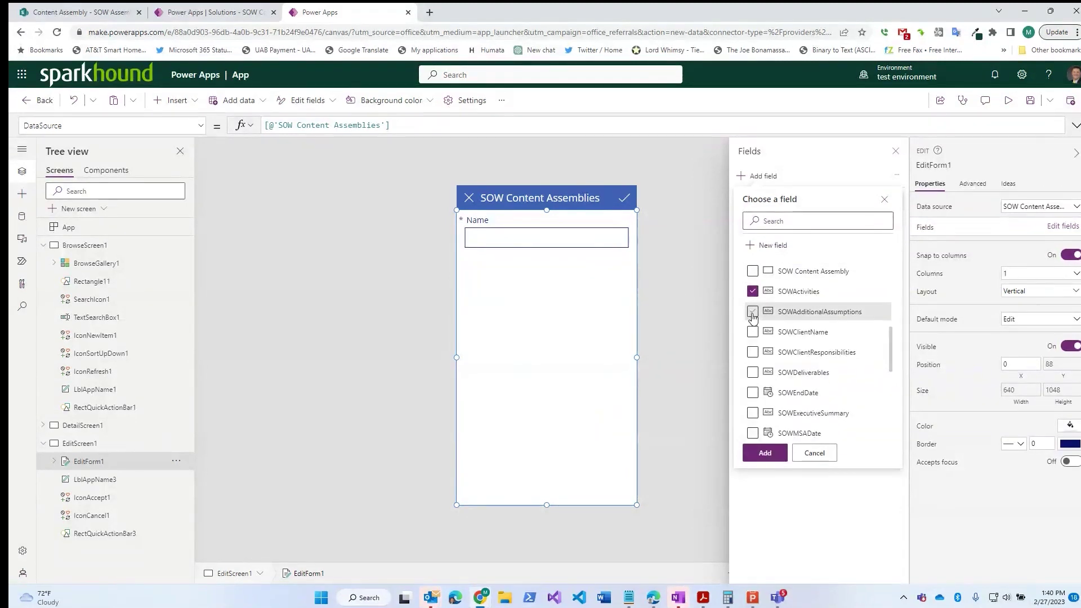
left_click(753, 314)
left_click(754, 335)
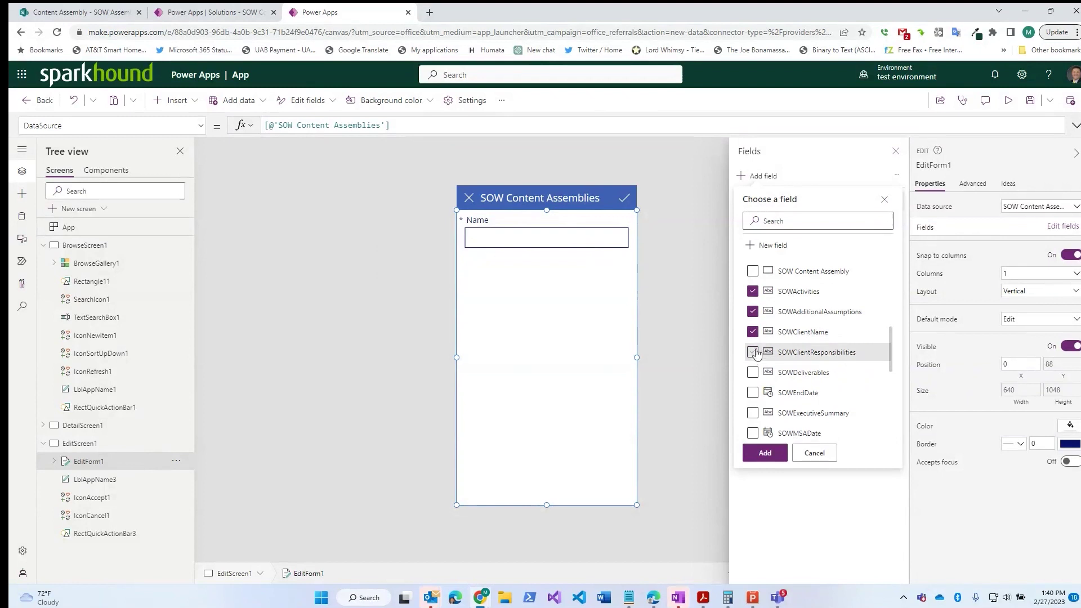
left_click(753, 354)
left_click(753, 374)
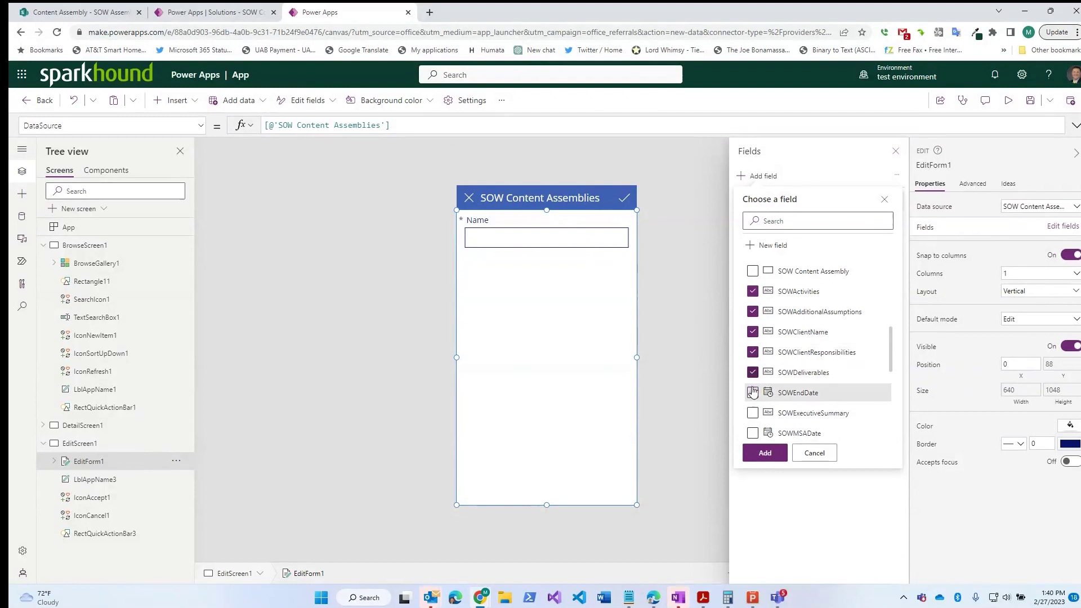
left_click(753, 393)
left_click(753, 415)
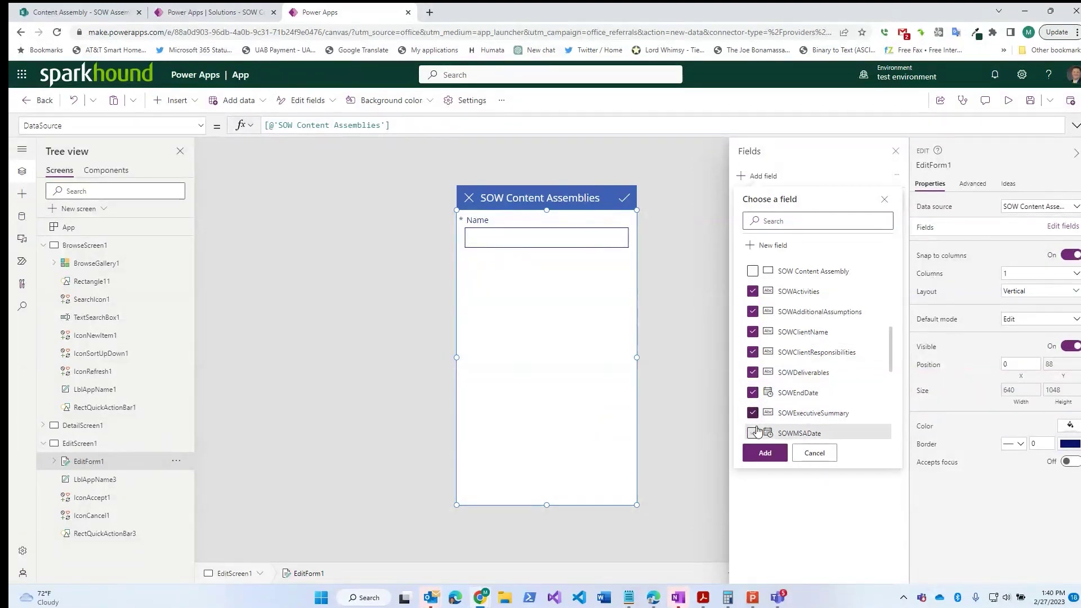
left_click(753, 434)
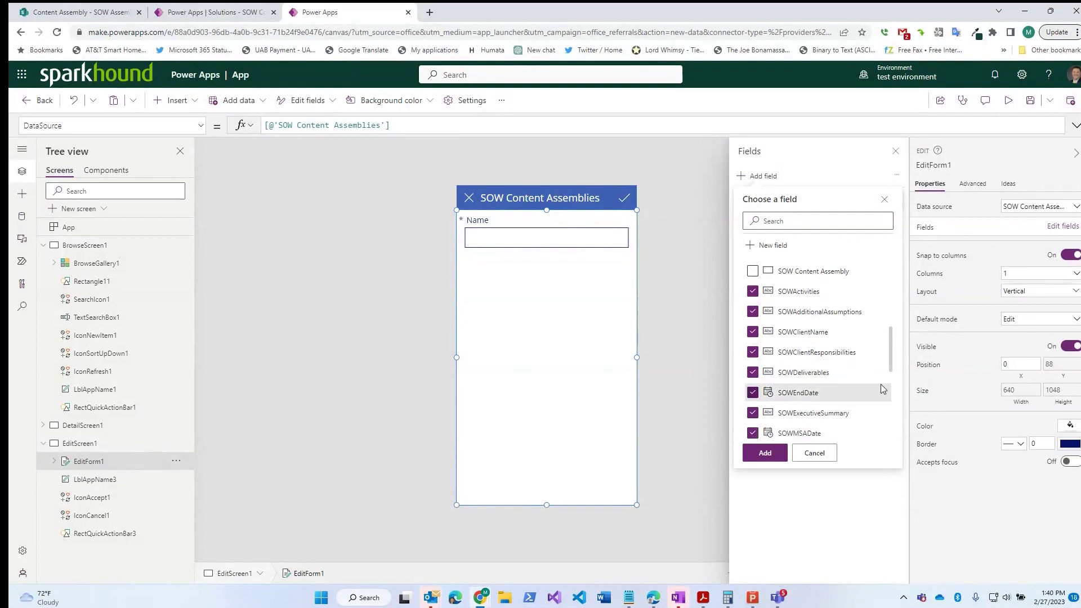
Also select SOWRoles, SOWScope, SOWSparkhoundResponsibilities, SOWStartDate, SOWTimeFrame, SOWTimeFrameValue and SOWTotalCostValue, add all selected fields to the form, and collapse the field list.
left_click_drag(893, 366, 892, 406)
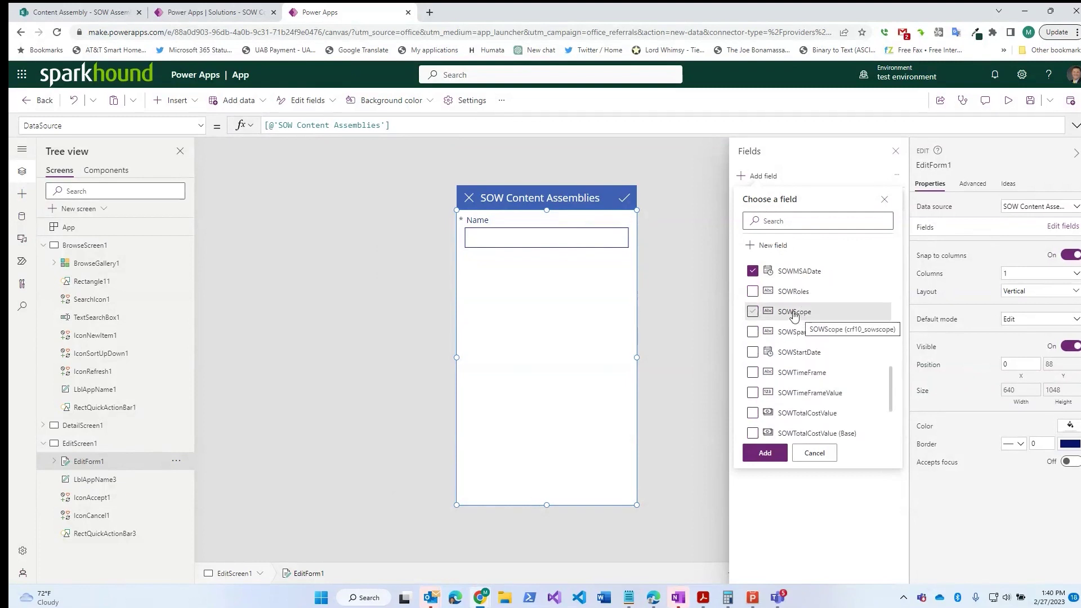
left_click(753, 292)
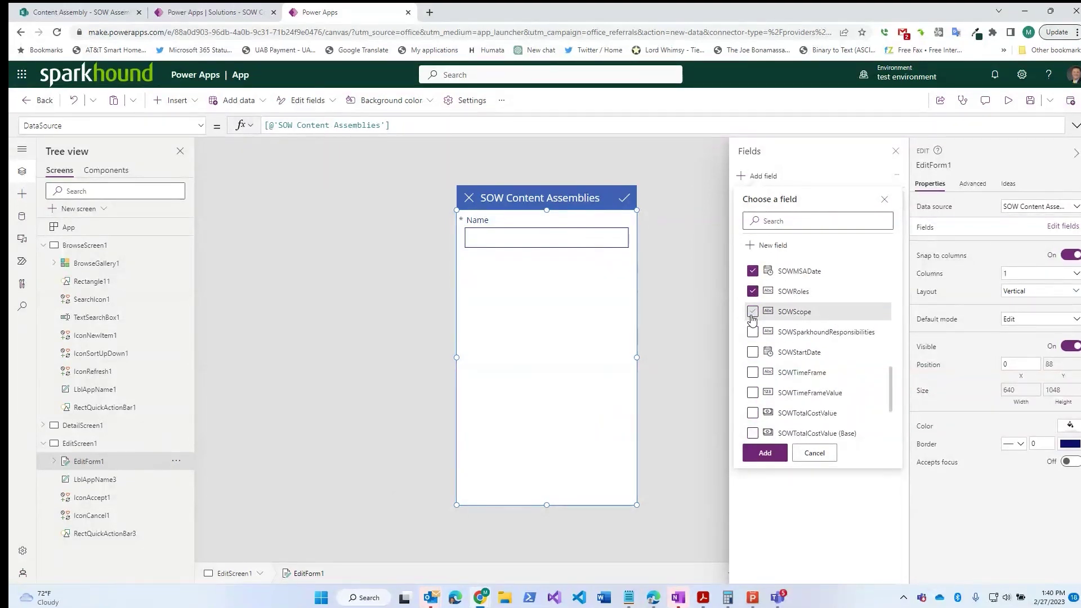
left_click(753, 319)
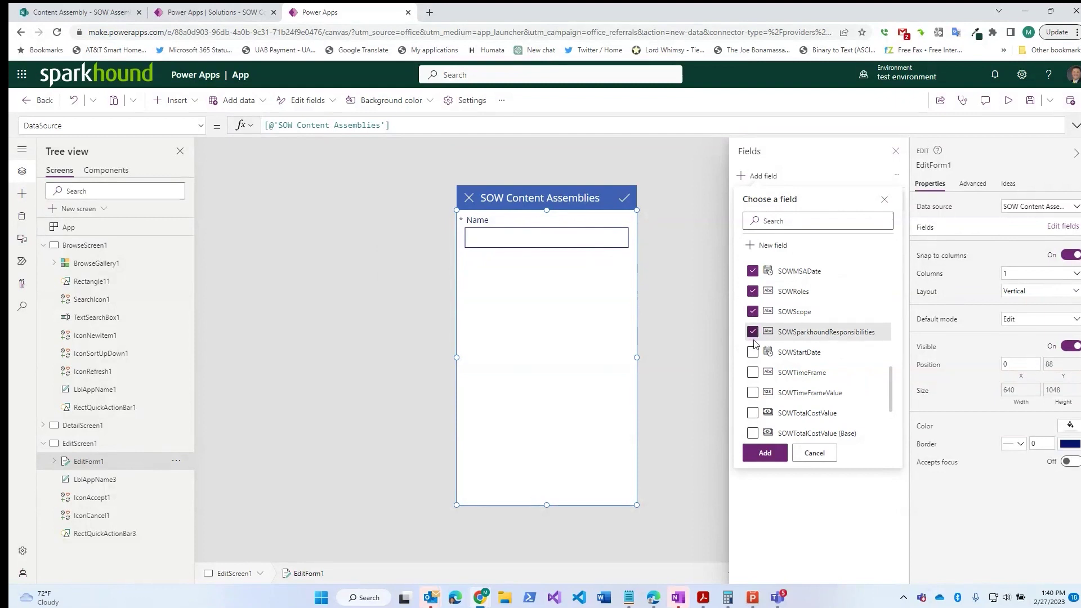
left_click(753, 352)
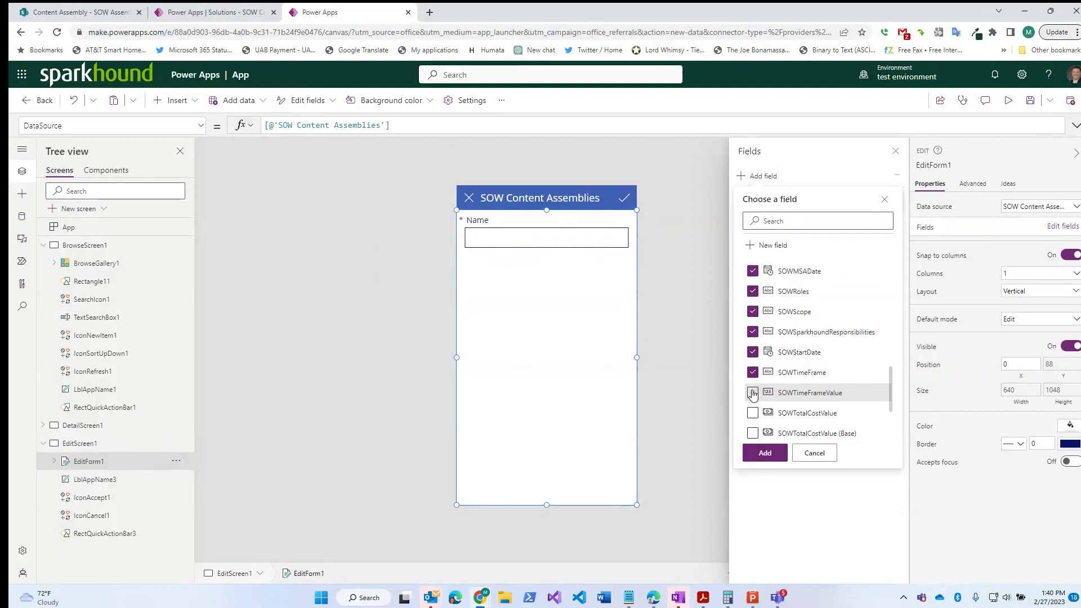
left_click(753, 414)
left_click_drag(894, 398, 894, 434)
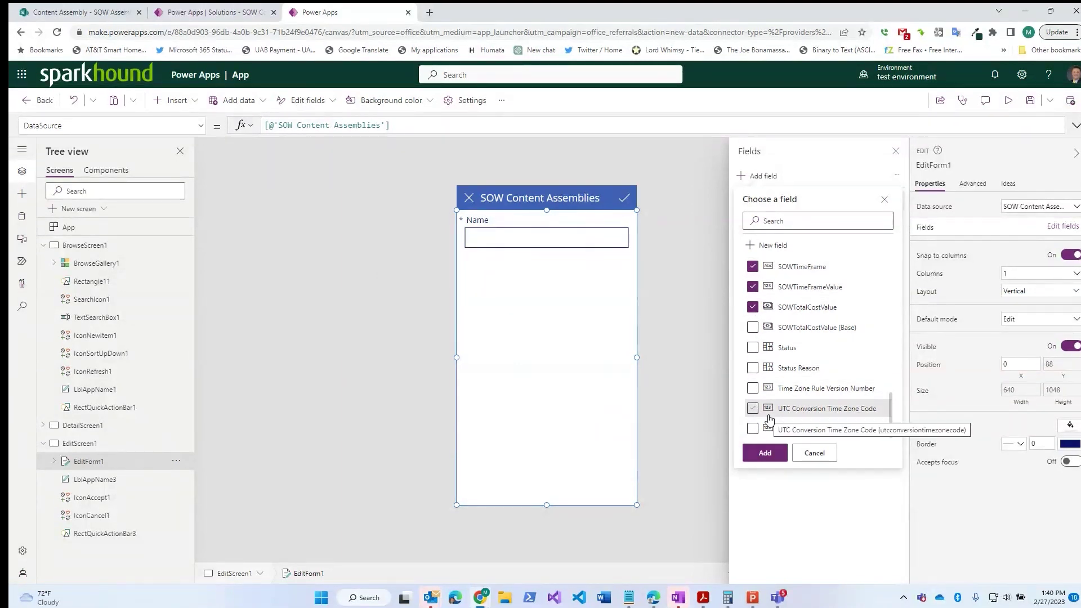
left_click_drag(890, 437, 884, 285)
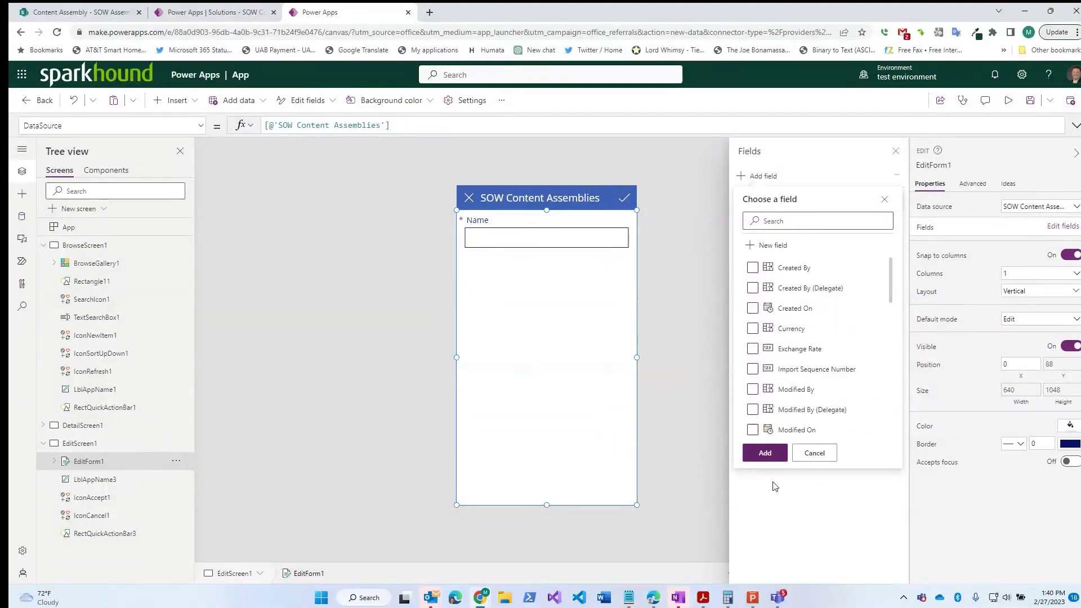
left_click(767, 453)
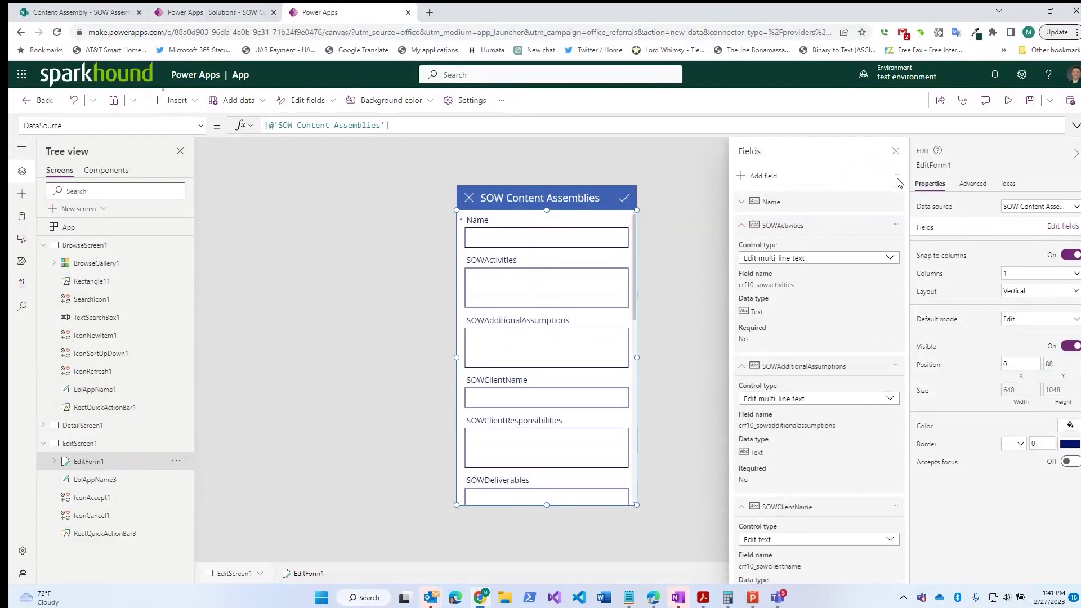
left_click(897, 178)
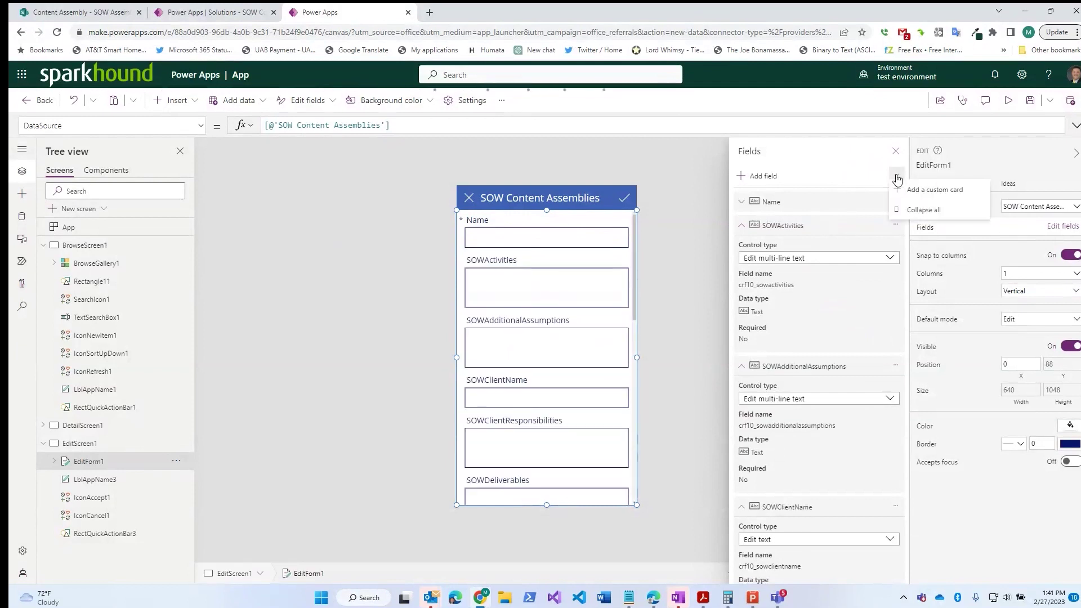
left_click(918, 217)
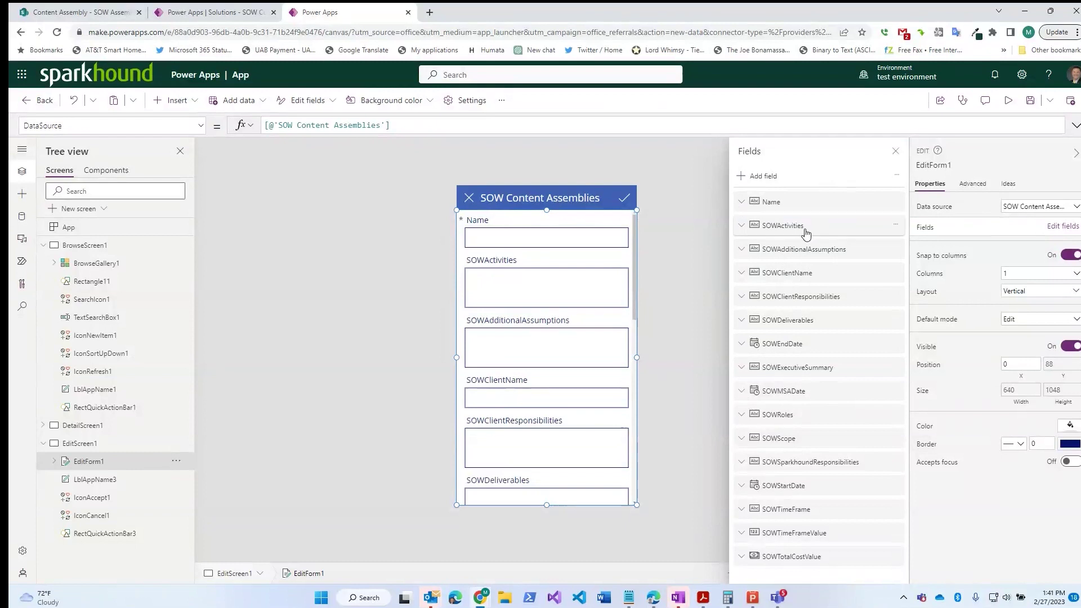
Reorder EditForm1's fields so SOWClientName, SOWMSADate, SOWExecutiveSummary and SOWScope follow Name in that order, and SOWRoles follows SOWActivities.
left_click_drag(799, 273, 799, 222)
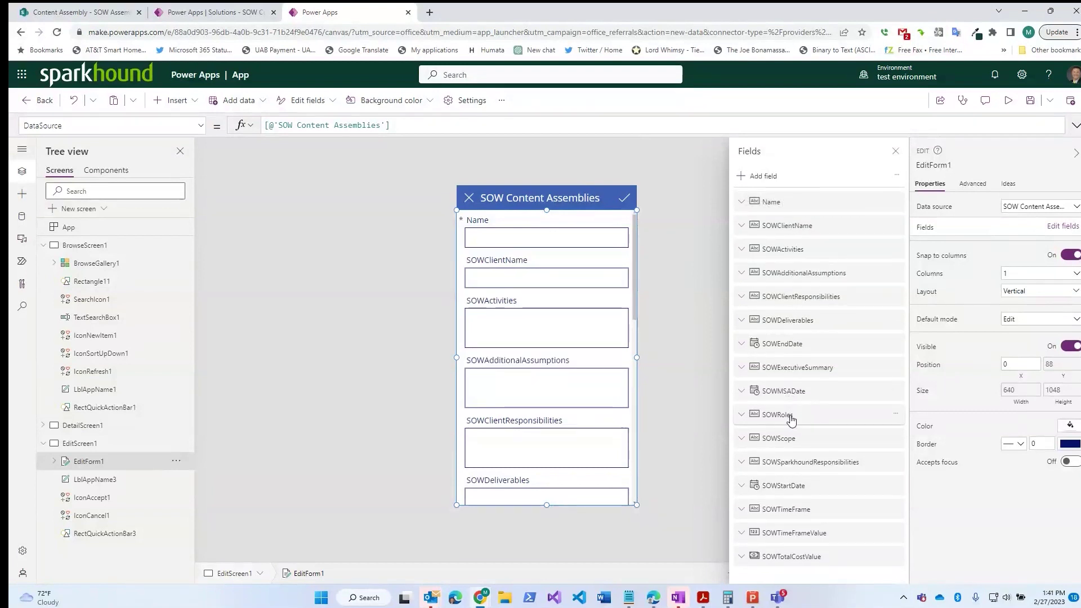
left_click_drag(800, 372, 802, 292)
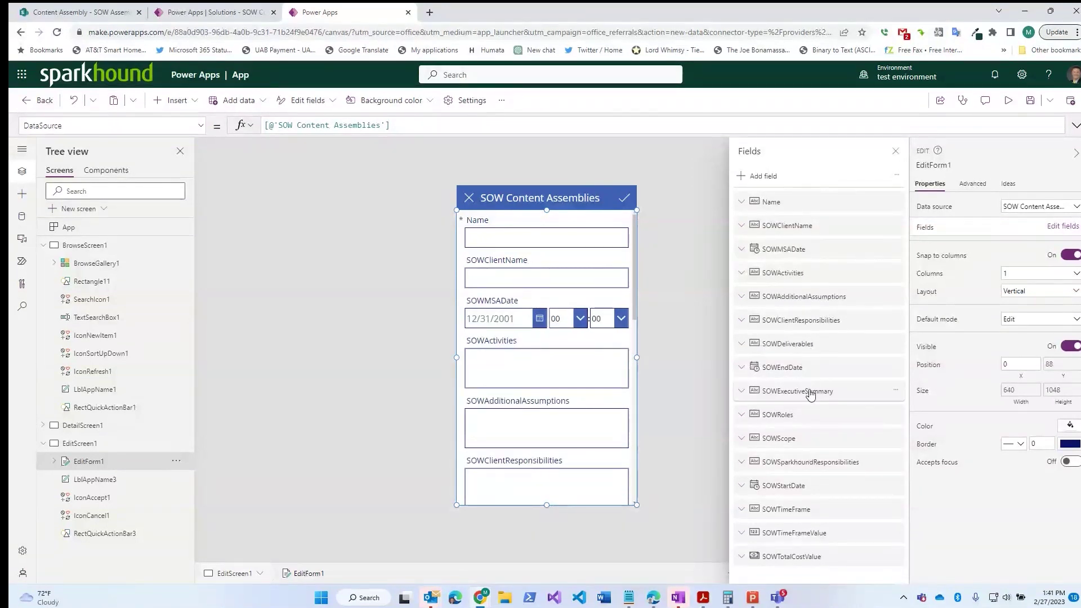
left_click_drag(809, 391, 805, 273)
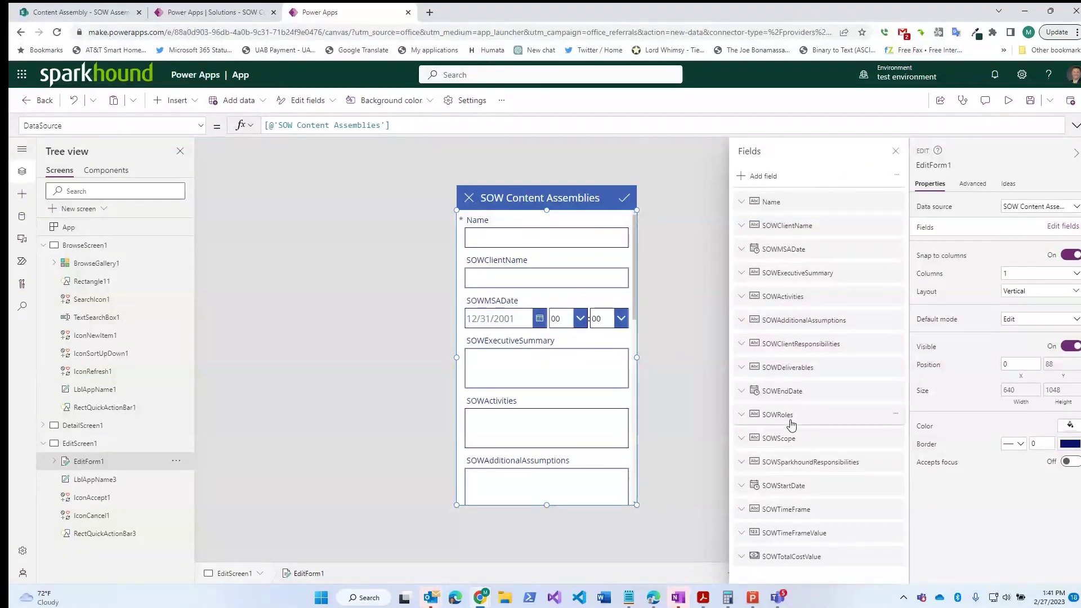
left_click_drag(789, 442, 809, 300)
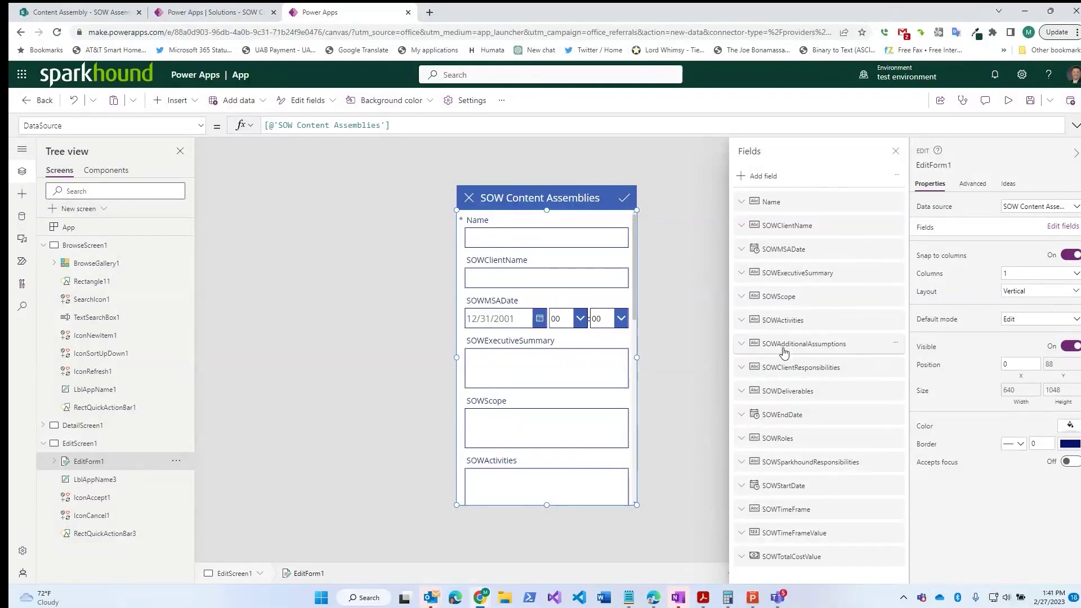
left_click_drag(786, 440, 797, 342)
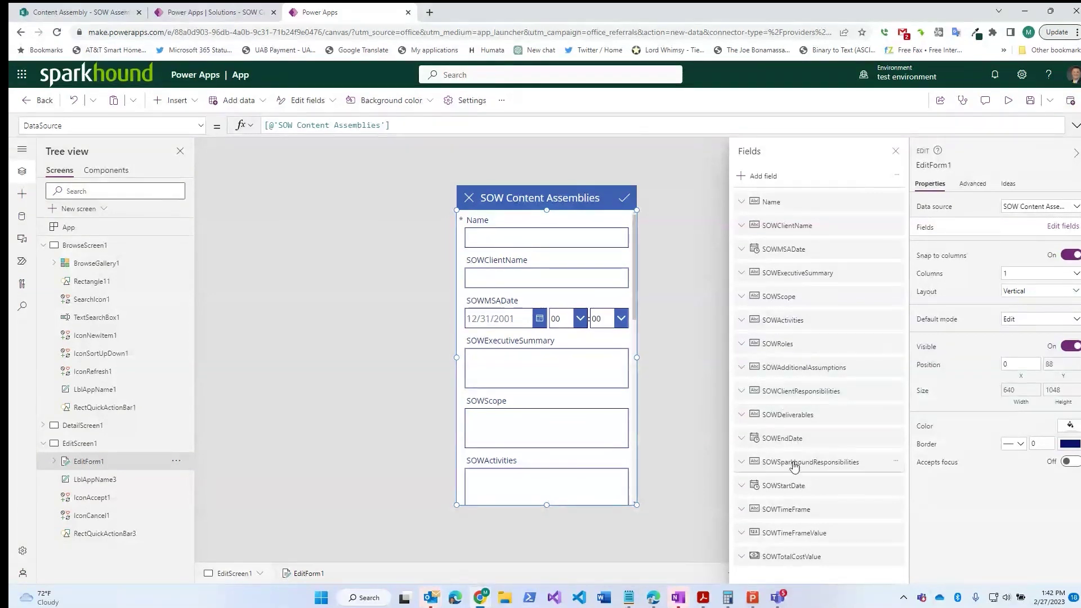
Place SOWSparkhoundResponsibilities and SOWClientResponsibilities after SOWRoles, SOWStartDate before SOWEndDate, and SOWDeliverables after SOWScope, and close the form's field list.
left_click_drag(794, 459, 793, 369)
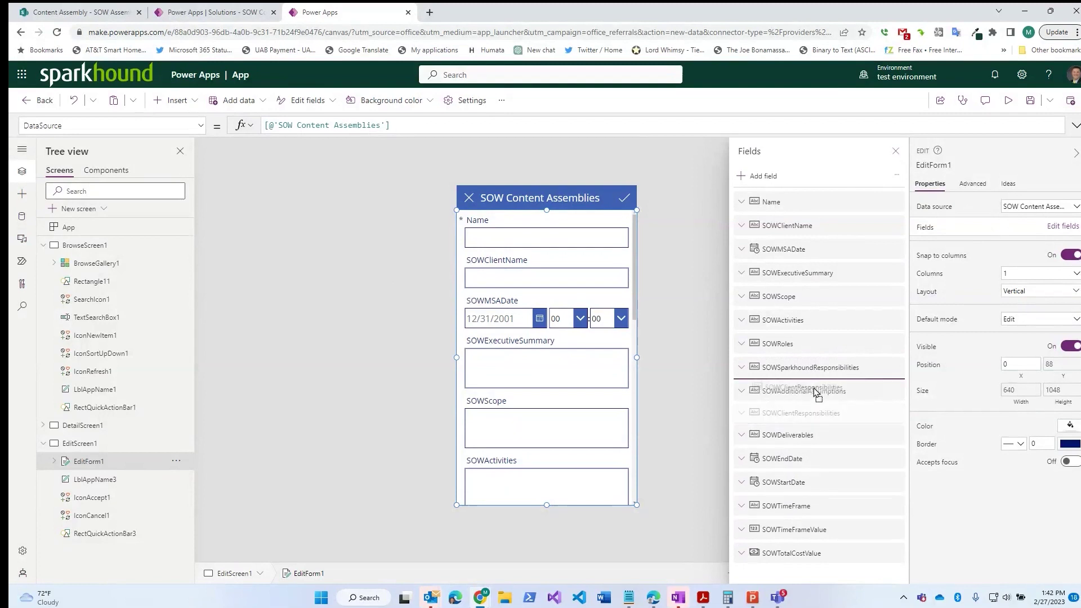
left_click_drag(813, 385, 813, 440)
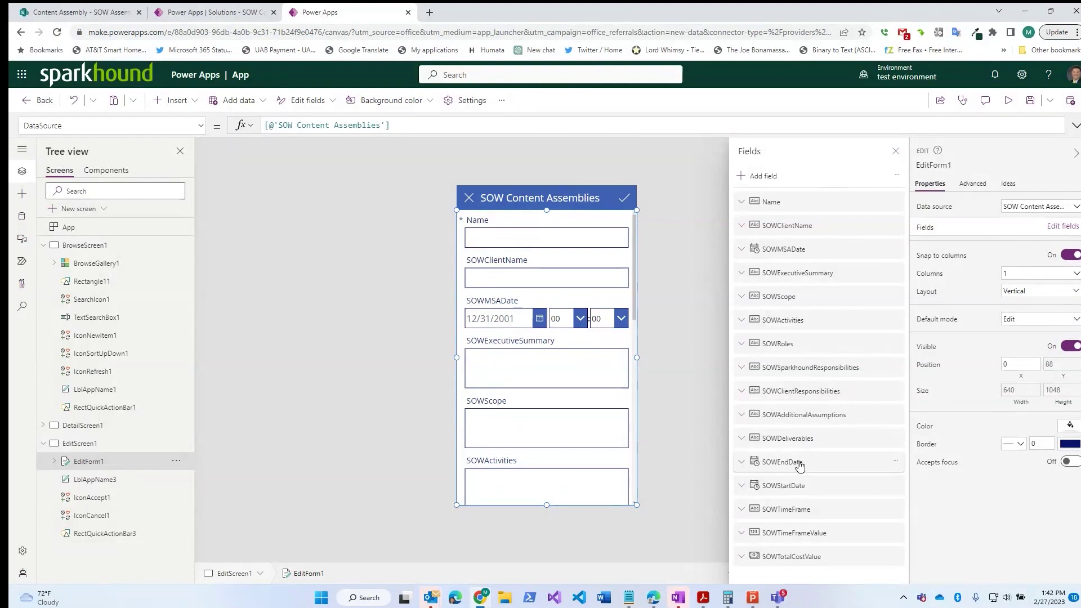
mouse_move(783, 485)
left_mouse_down()
mouse_move(785, 452)
mouse_move(796, 479)
left_mouse_up()
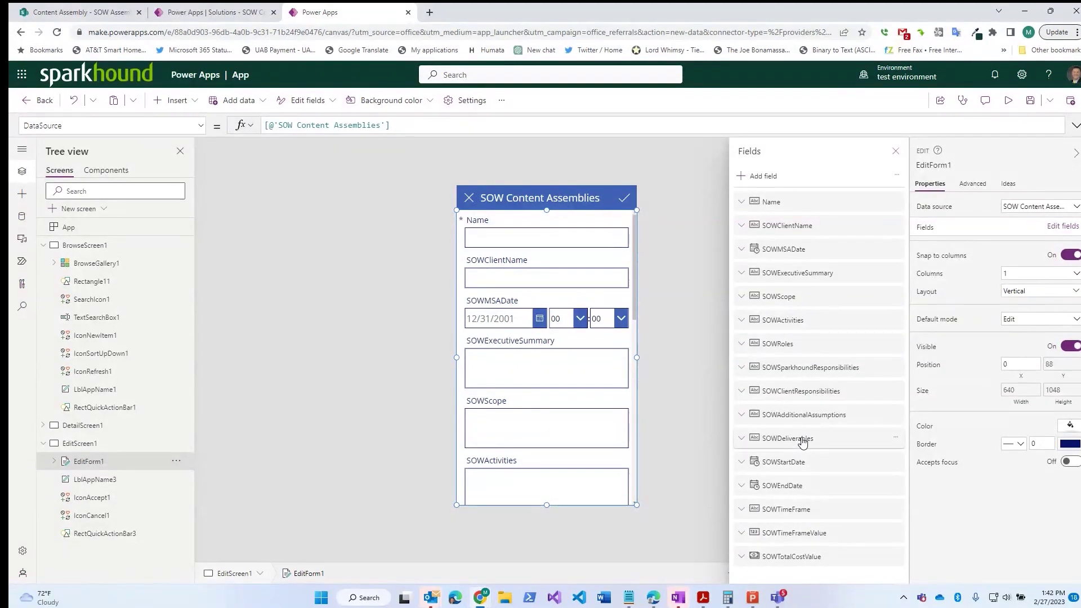
left_click_drag(802, 439, 813, 316)
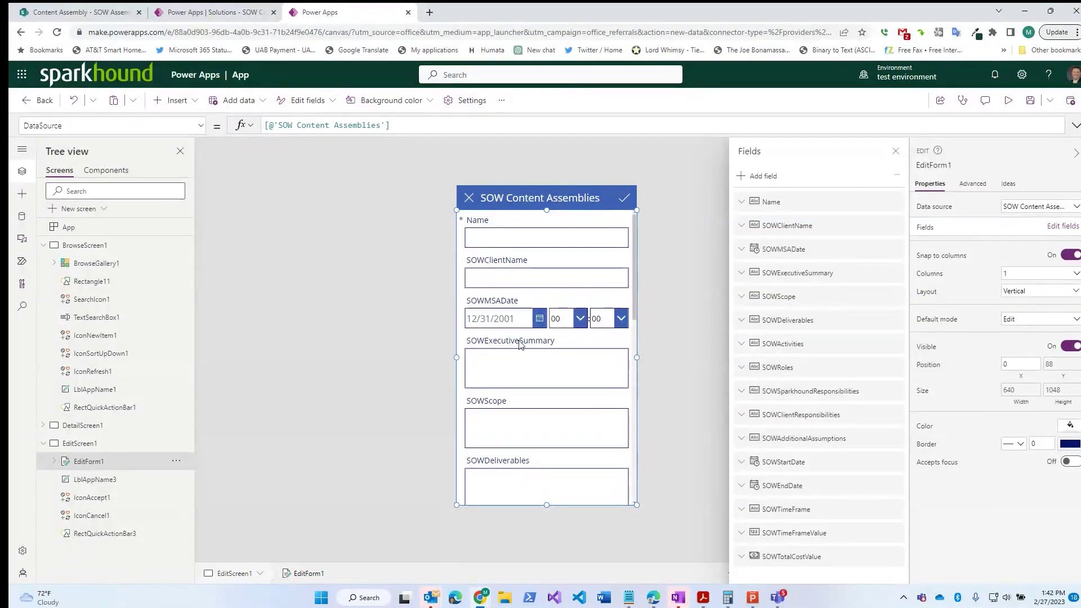
left_click_drag(633, 262, 632, 424)
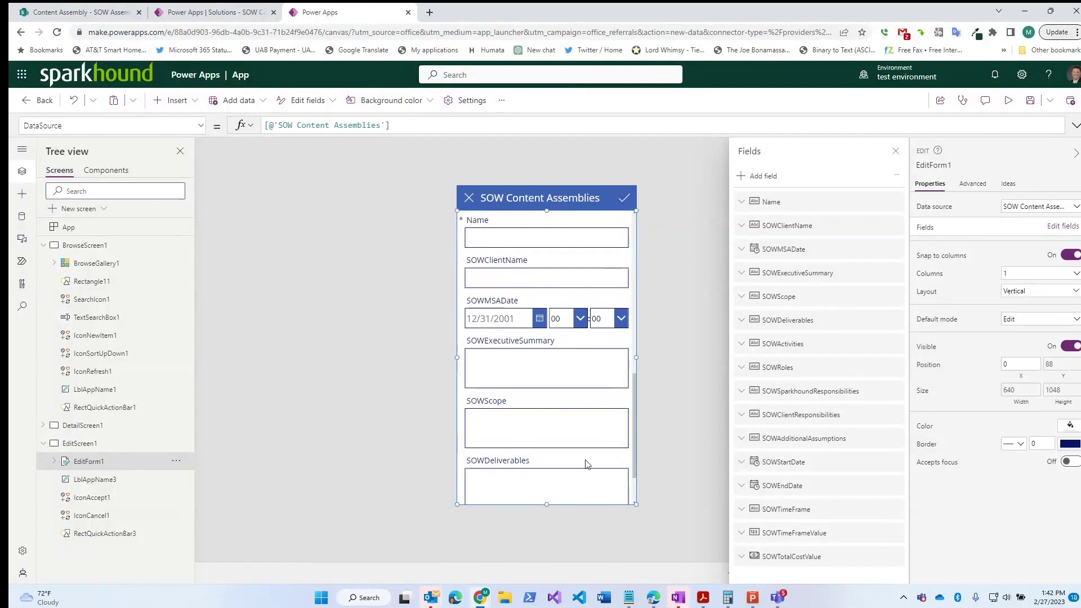
left_click(896, 151)
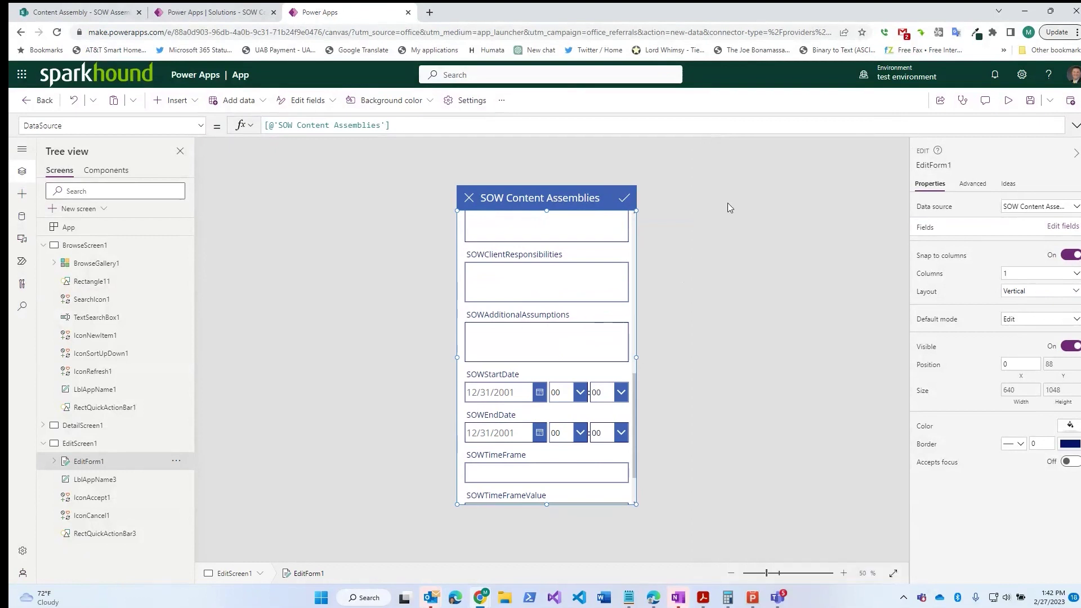
Save the canvas app under the name SOW Content Assembly App.
left_click(1030, 107)
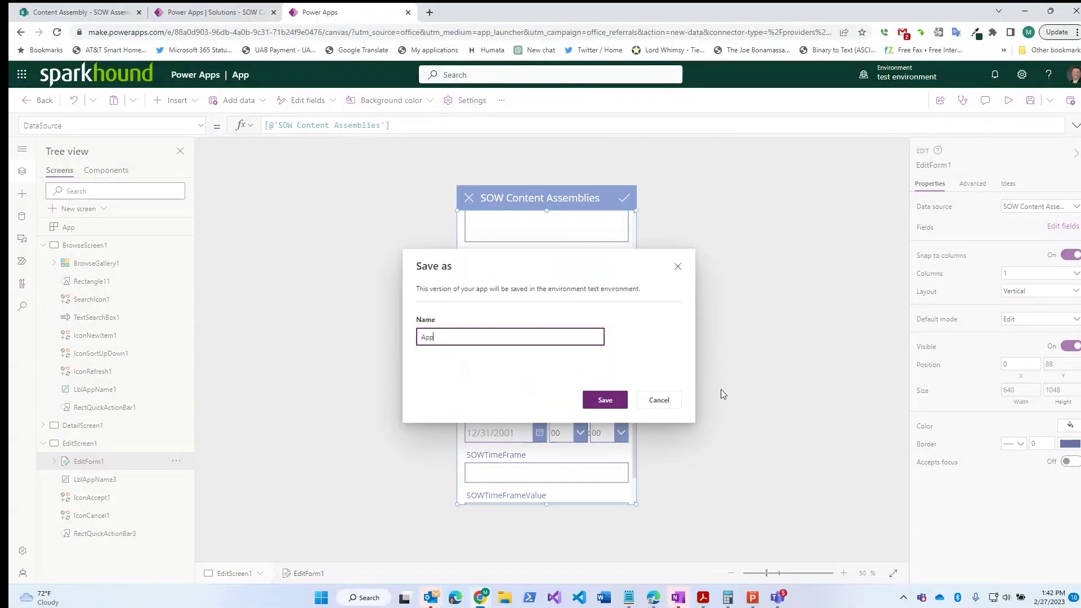
key("BackSpace")
key("BackSpace")
key("BackSpace")
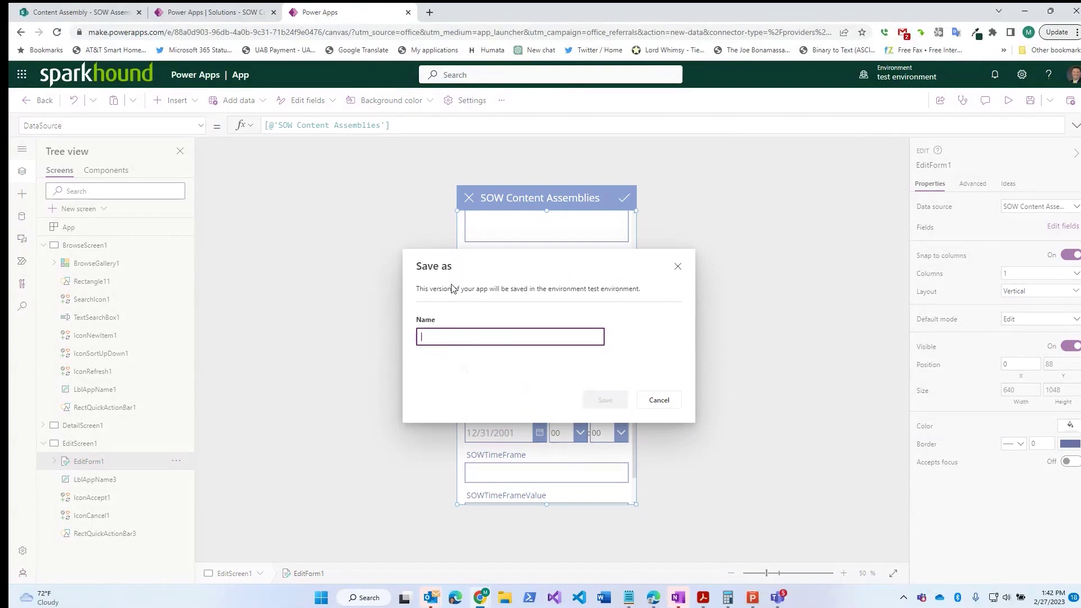
type("C")
key("BackSpace")
type("S")
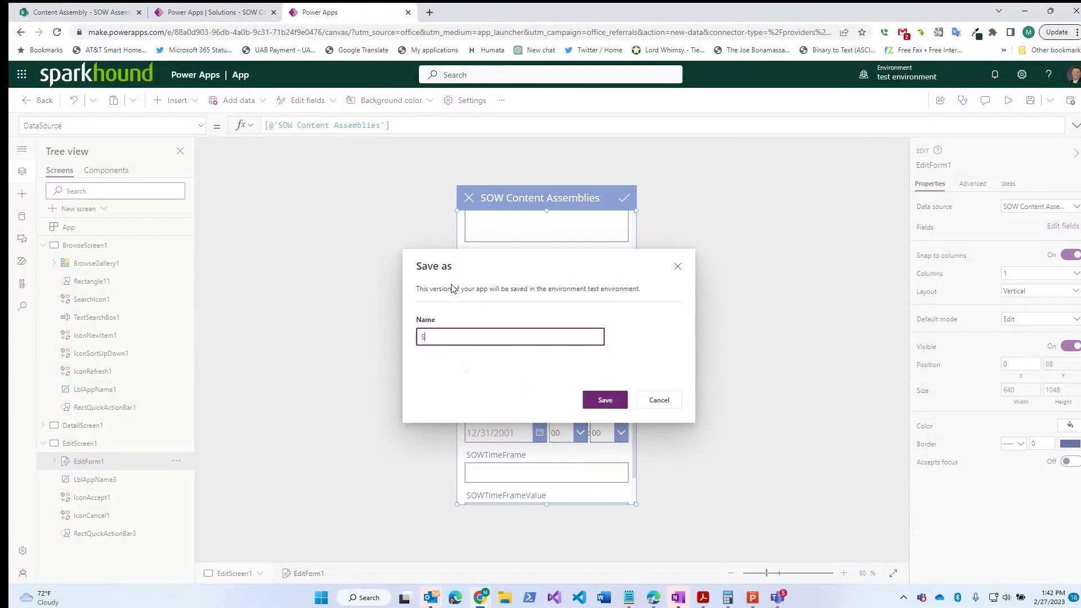
type("OW Content Assembly App")
left_click(604, 401)
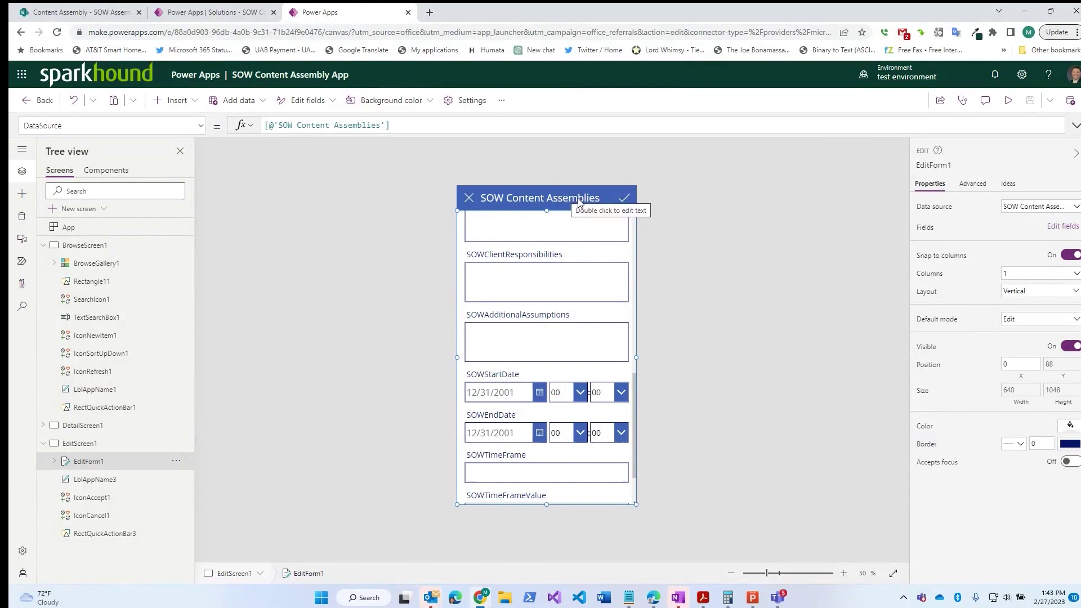
Look over the reordered form from its beginning and leave the app editor for the Power Apps home page.
left_click_drag(633, 411, 626, 251)
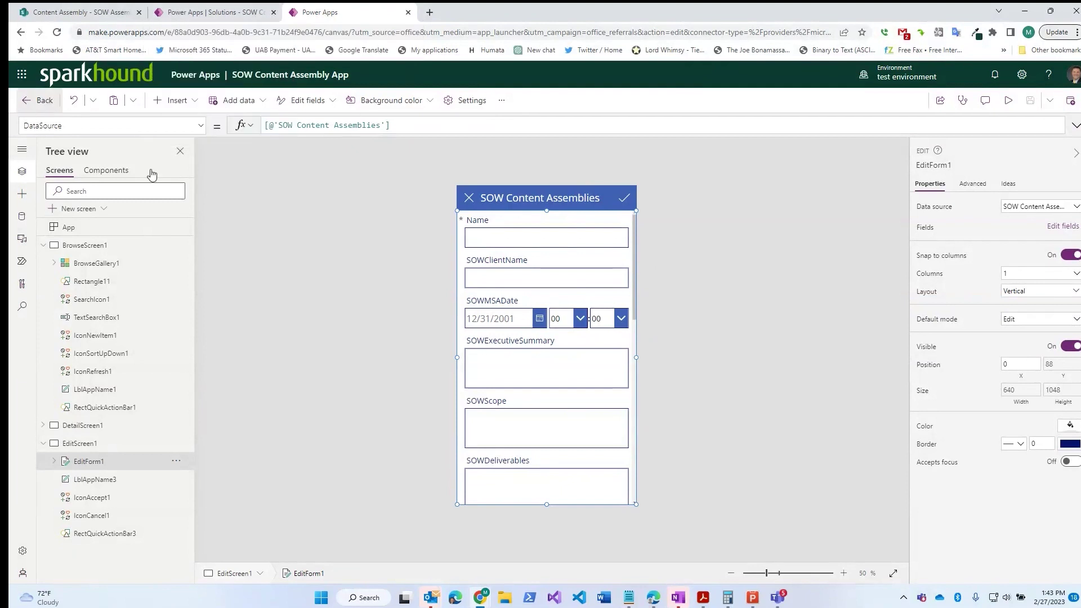
left_click(37, 100)
left_click(583, 366)
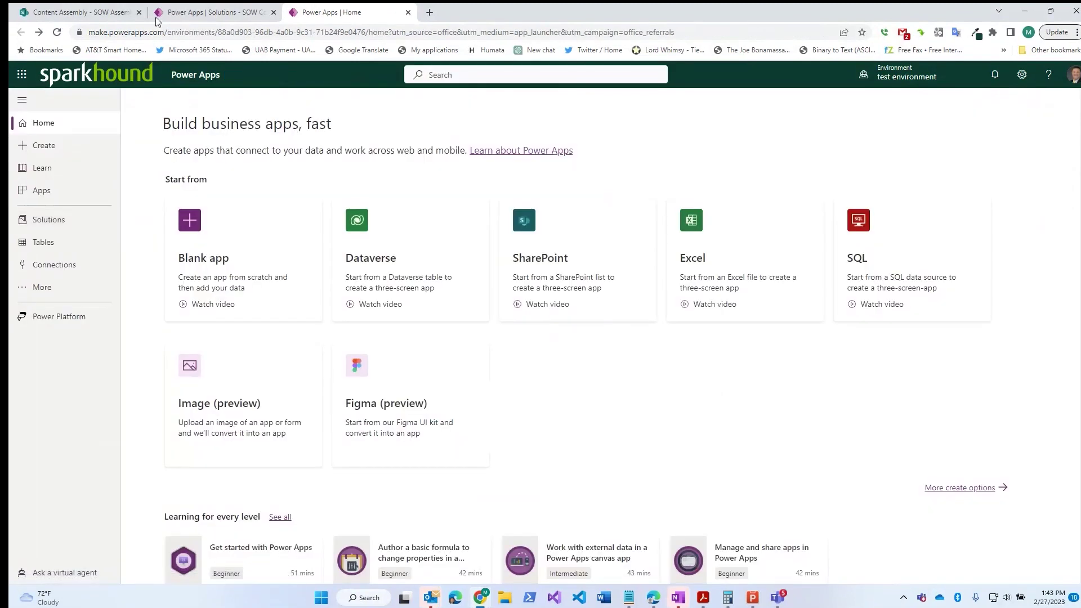
Add the existing canvas app SOW Content Assembly App from outside Dataverse to the SOW Content Assembly solution.
left_click(222, 12)
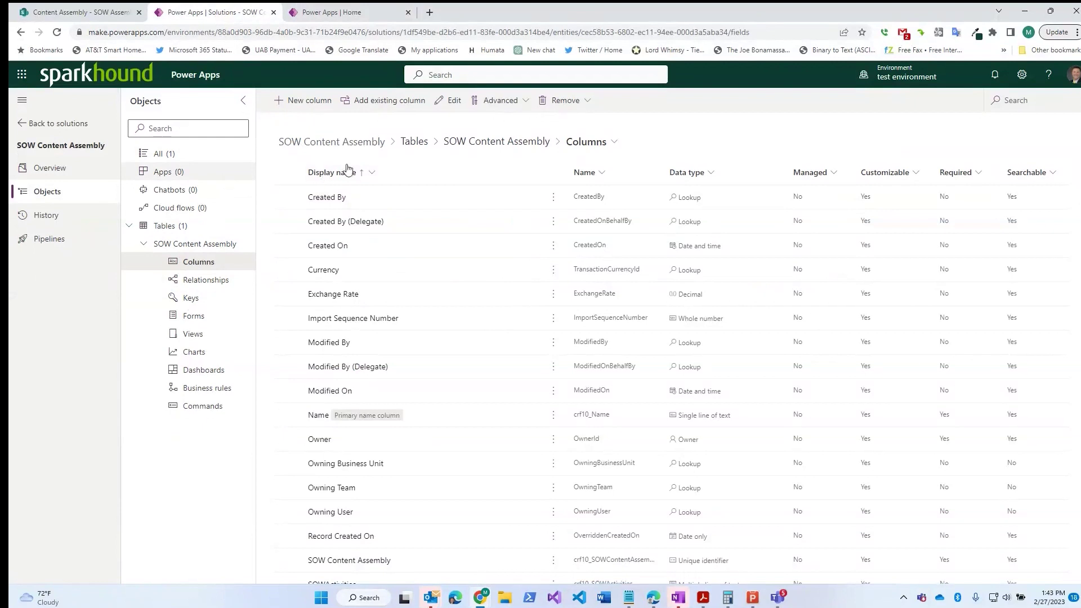
left_click(194, 176)
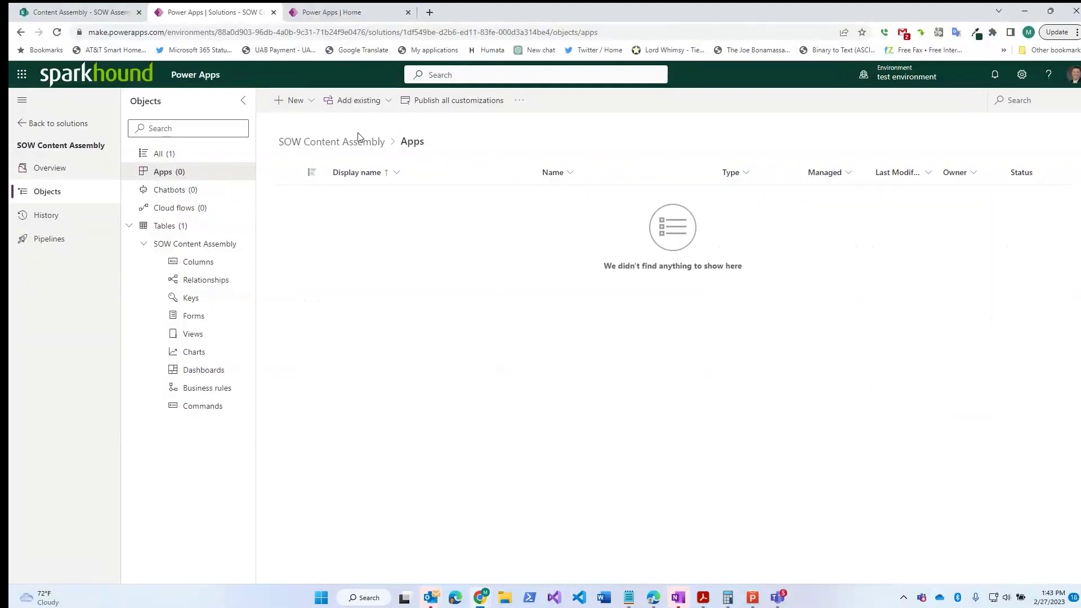
left_click(384, 107)
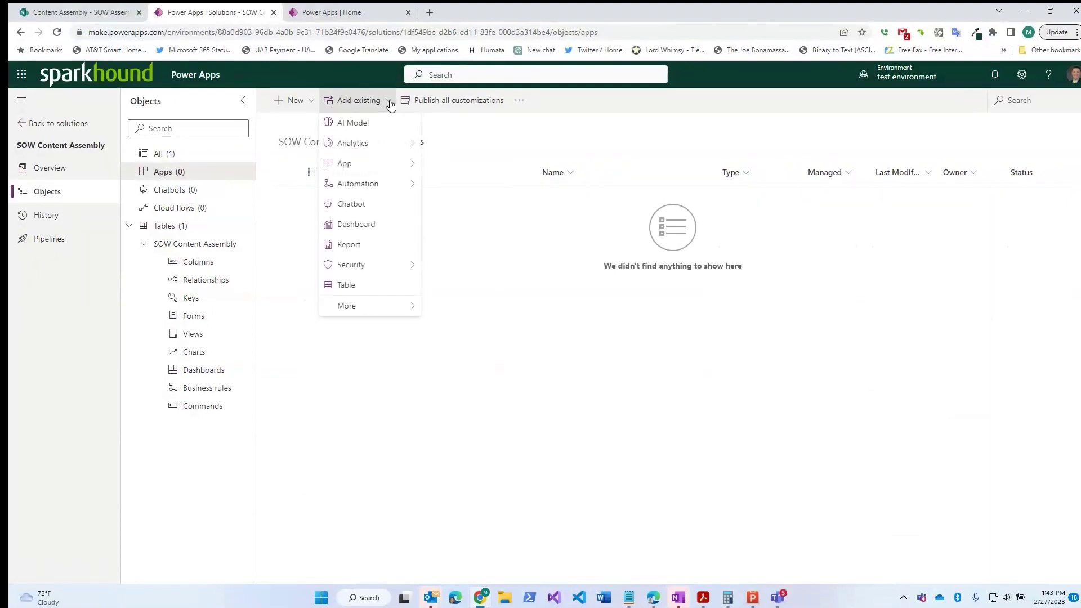
mouse_move(376, 169)
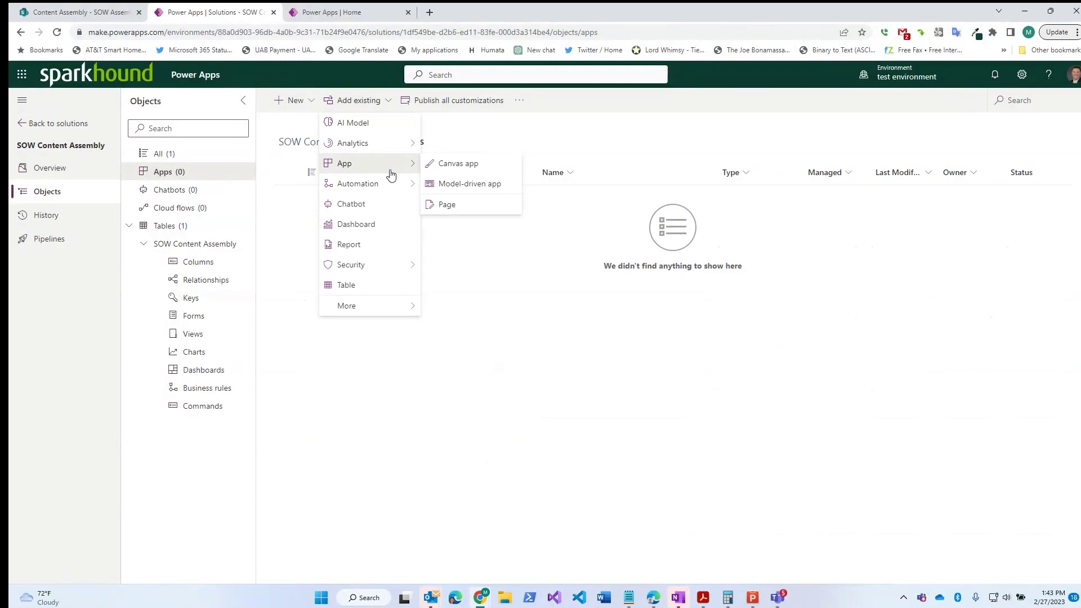
left_click(463, 170)
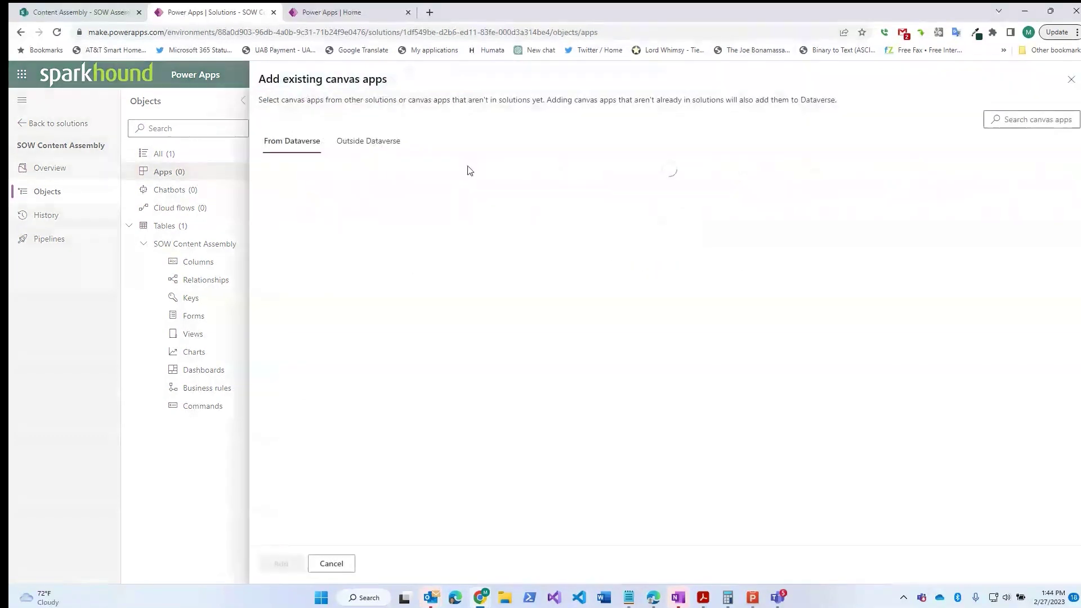
left_click(375, 146)
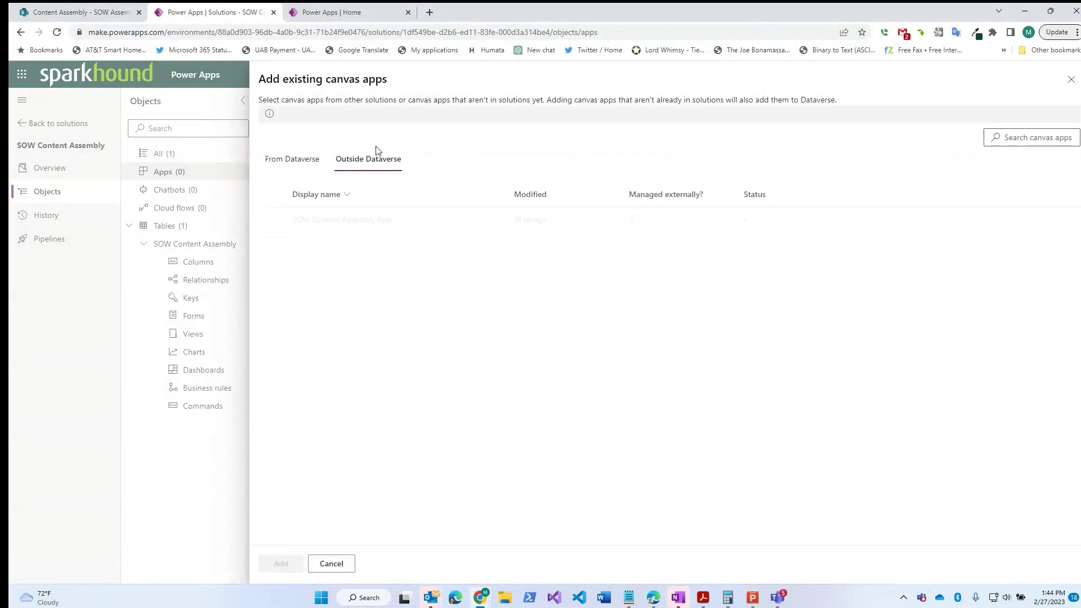
left_click(272, 221)
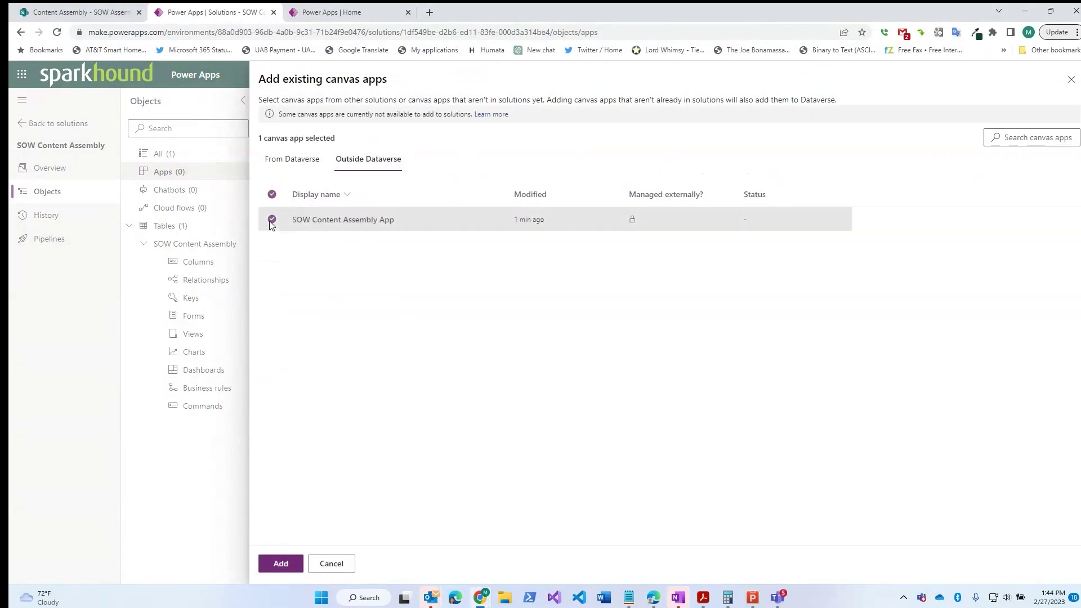
left_click(273, 566)
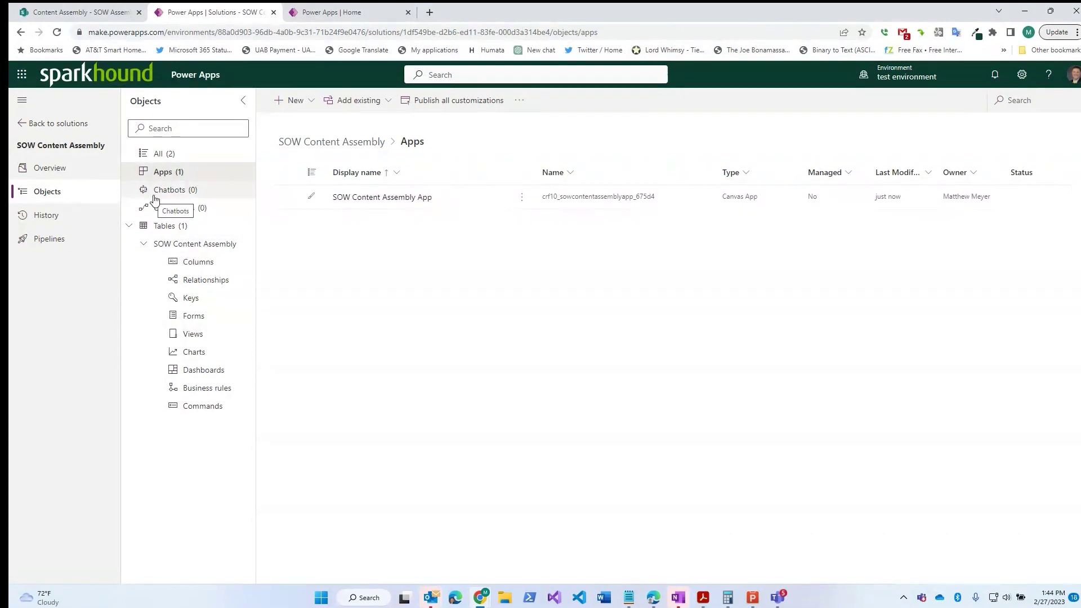
Create an instant cloud flow named SOW Content Assembly Flow in the solution, triggered by PowerApps.
left_click(192, 210)
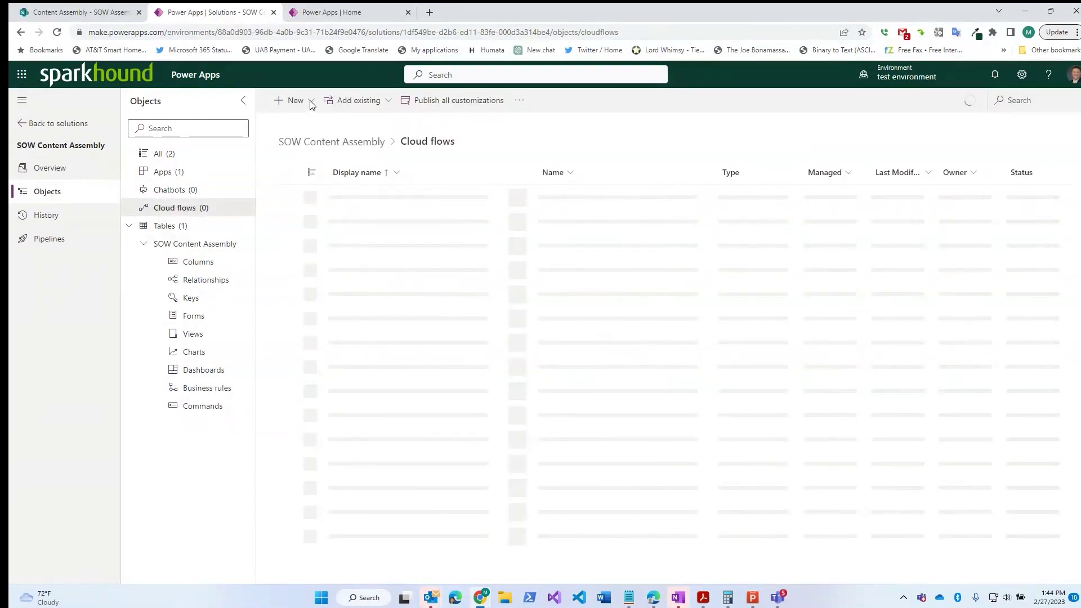
left_click(308, 107)
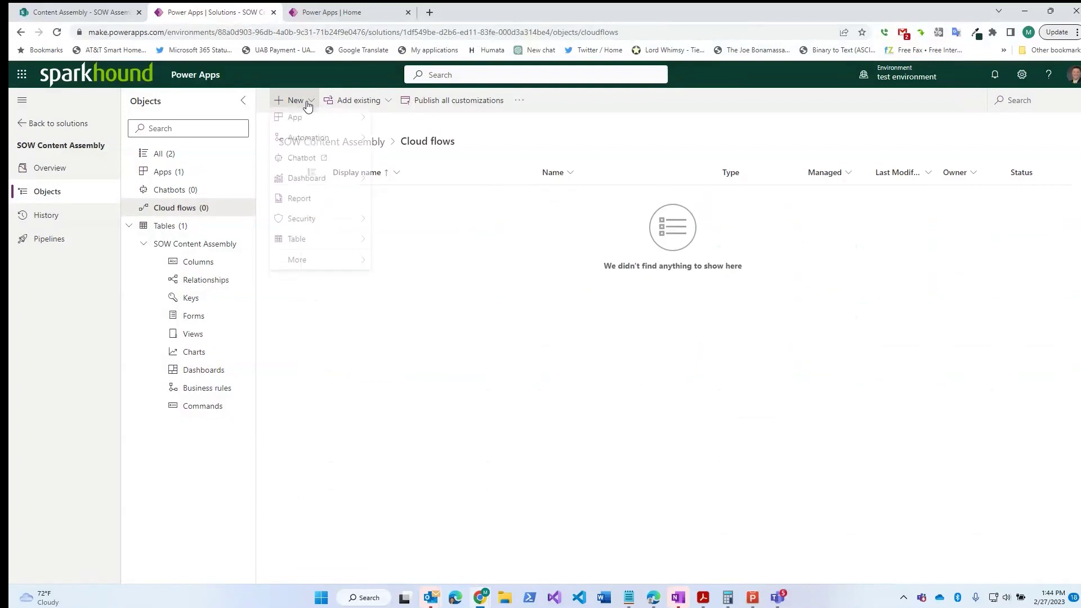
mouse_move(310, 150)
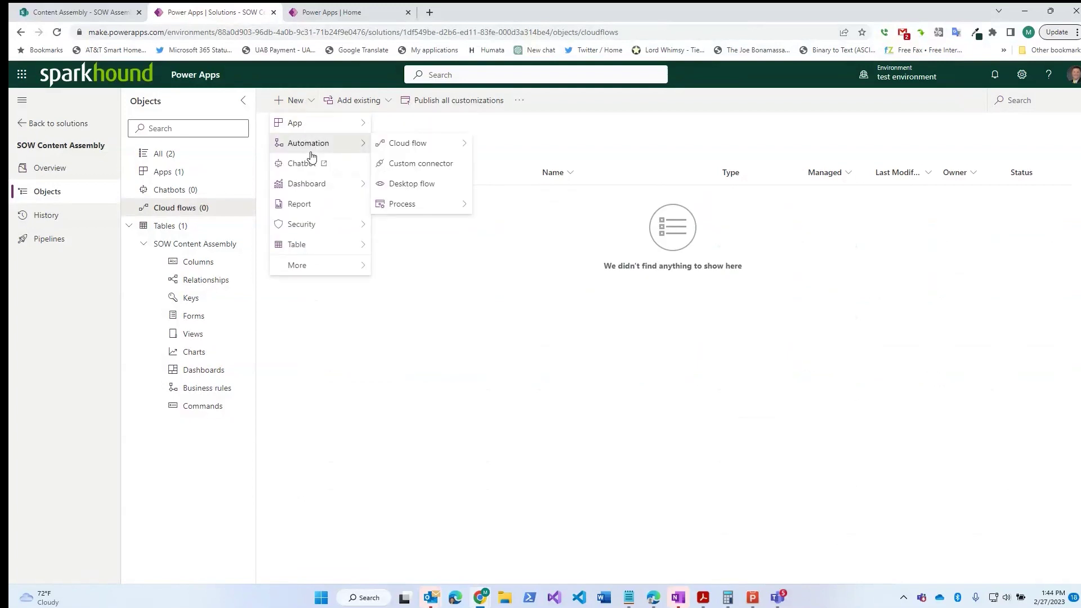
mouse_move(415, 145)
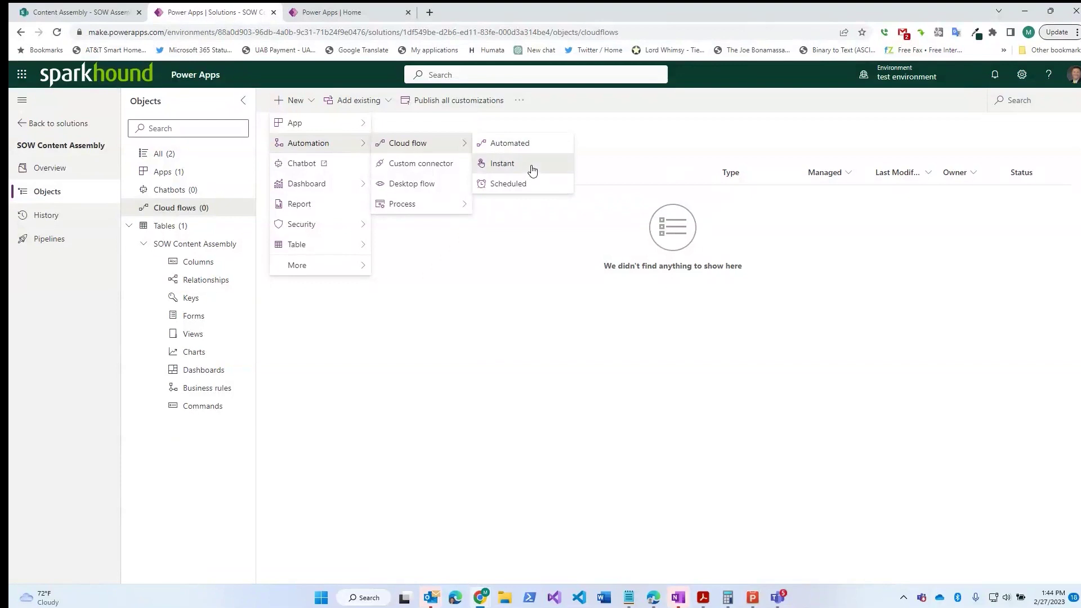
left_click(503, 163)
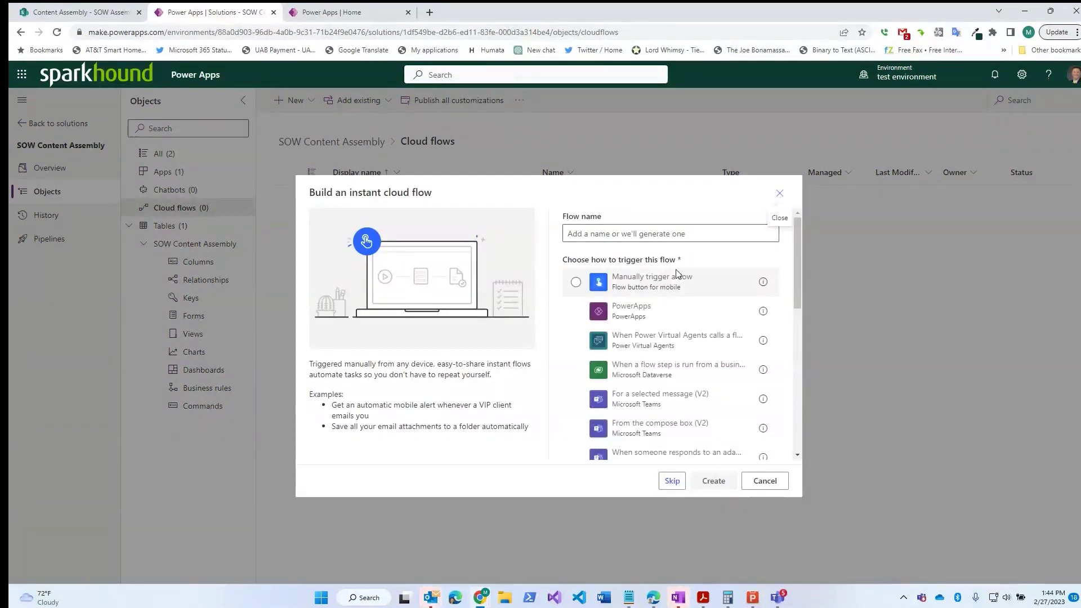
left_click(653, 314)
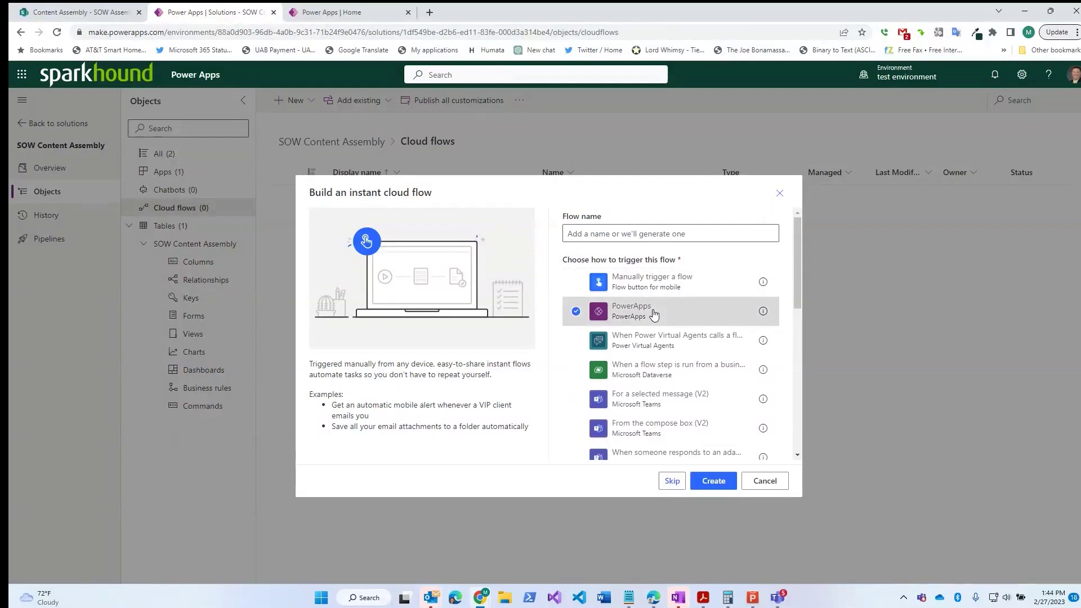
left_click(603, 235)
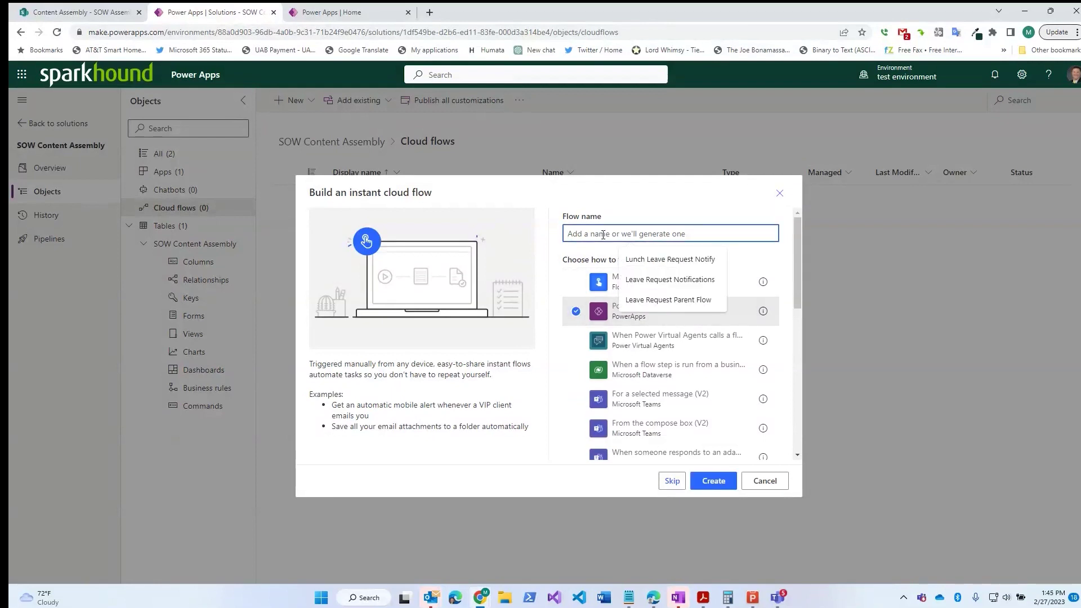
key("Escape")
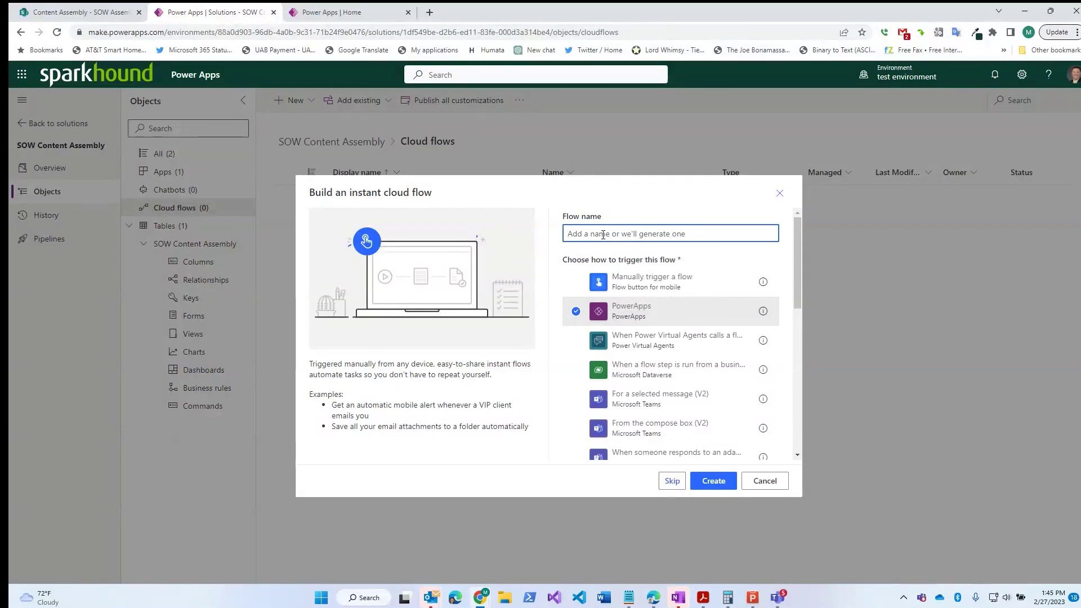
type("SOW Content Assembly Flow")
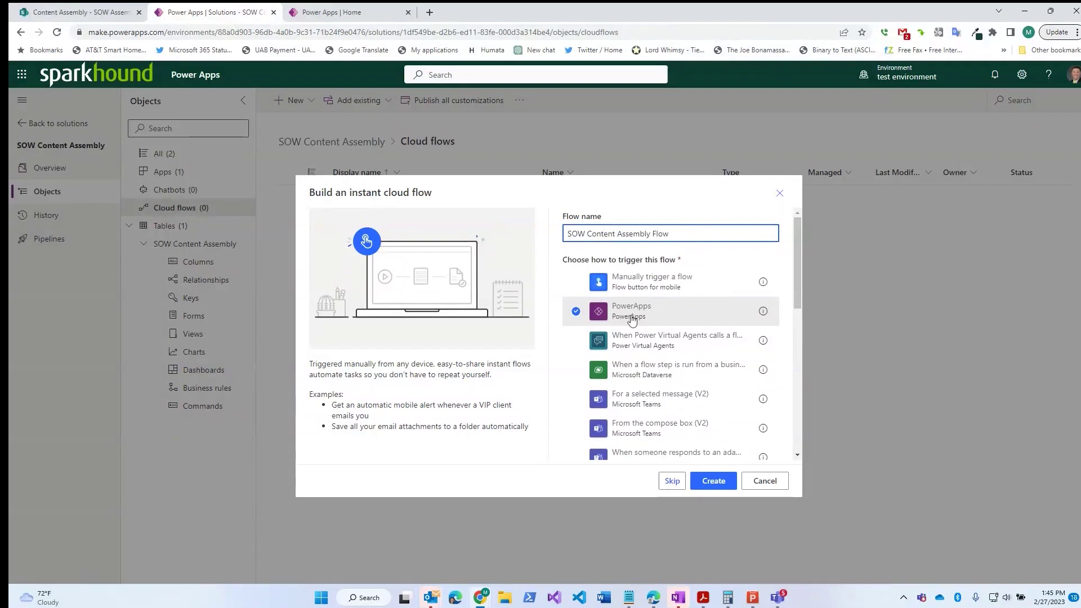
left_click(713, 481)
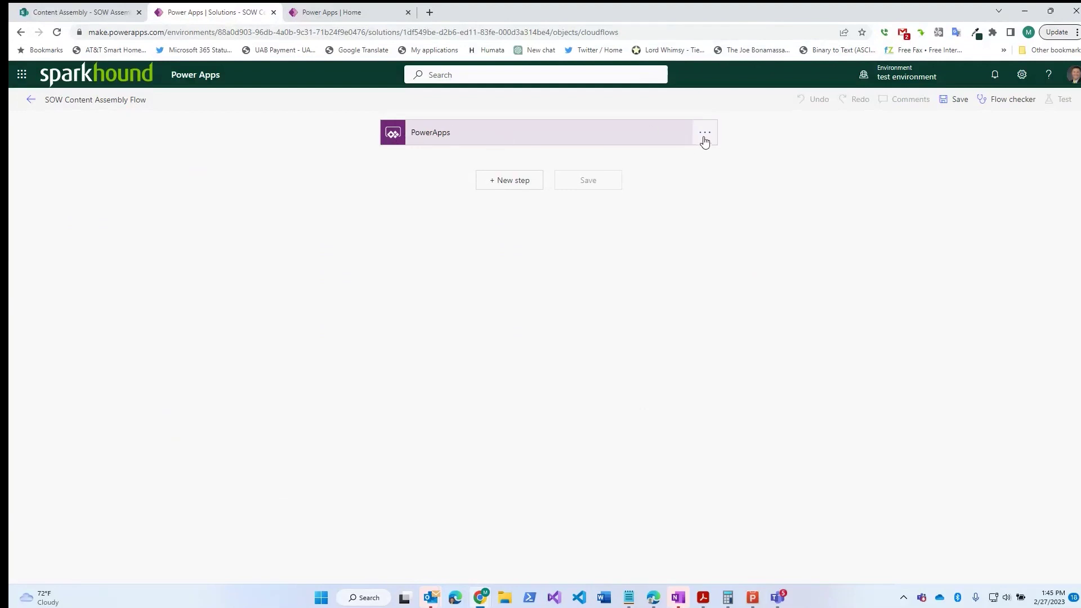
Check the PowerApps trigger's details and add the Microsoft Dataverse action Get a row by ID after it.
left_click(601, 142)
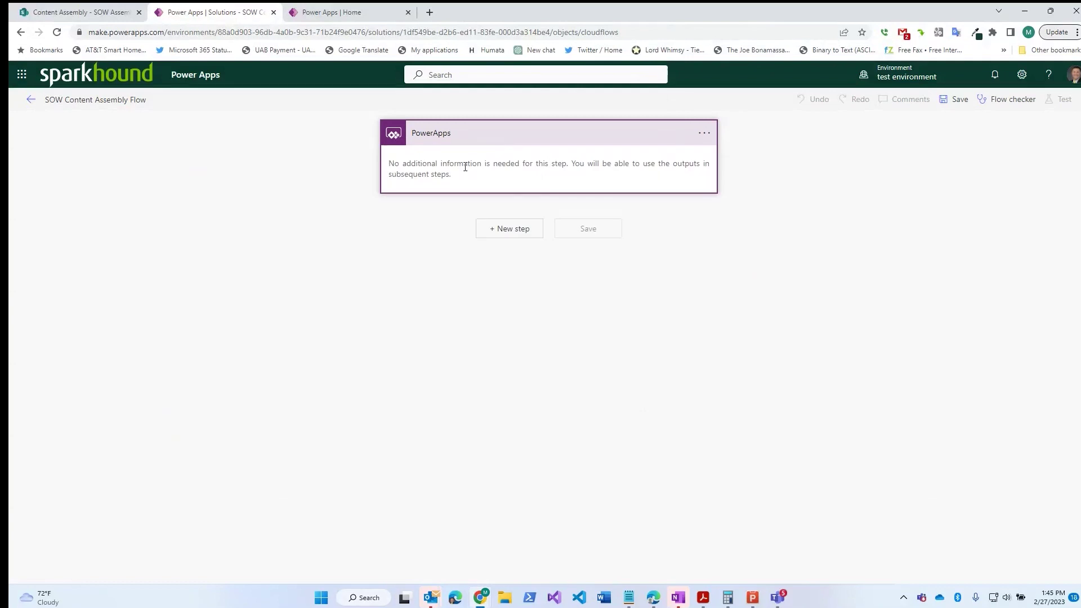
left_click(503, 143)
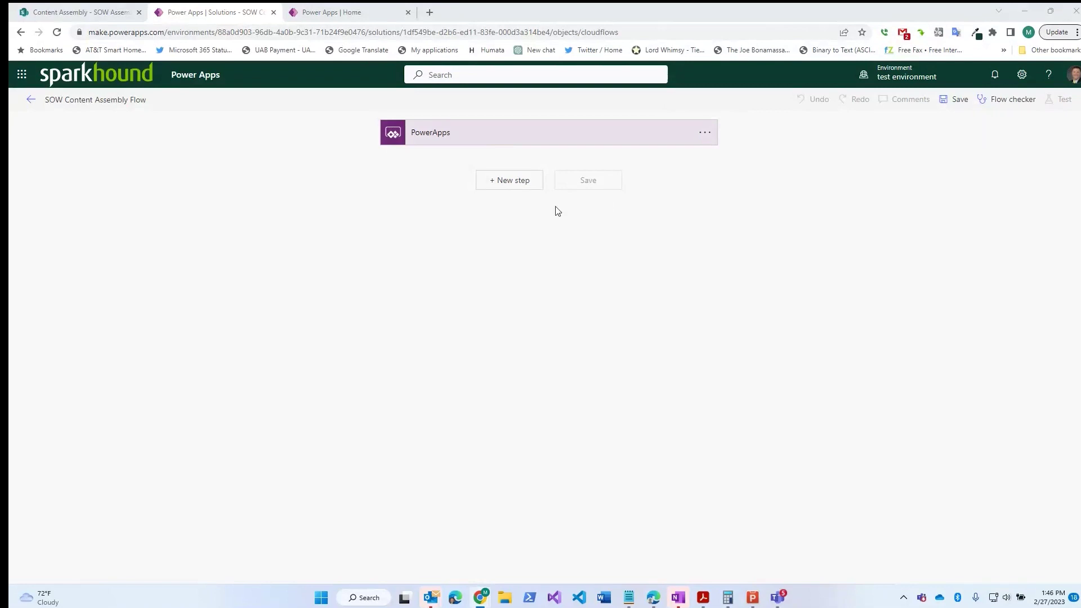
left_click(507, 181)
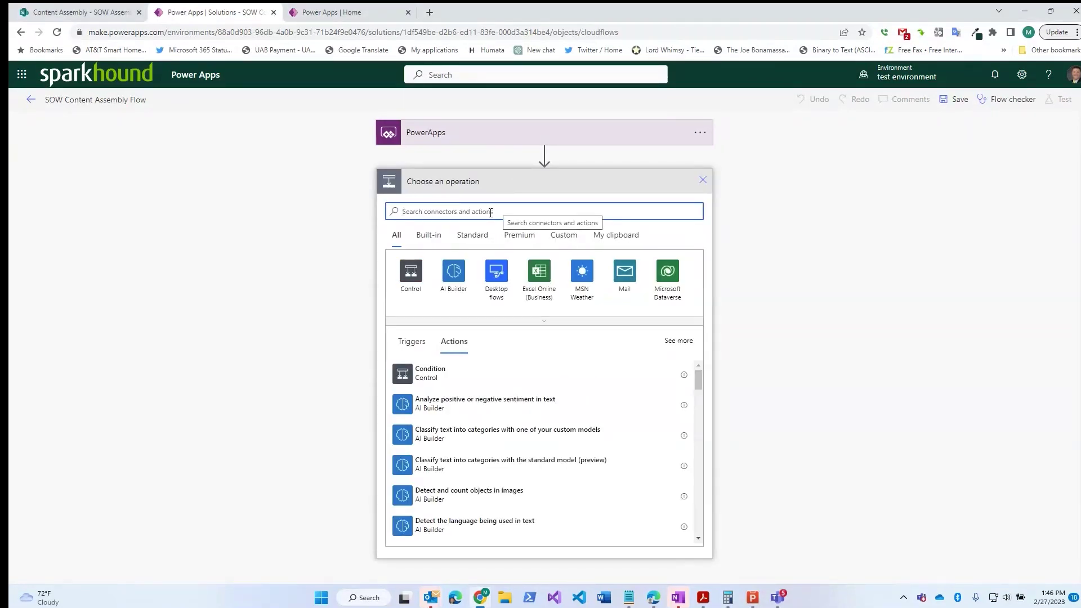
left_click(672, 276)
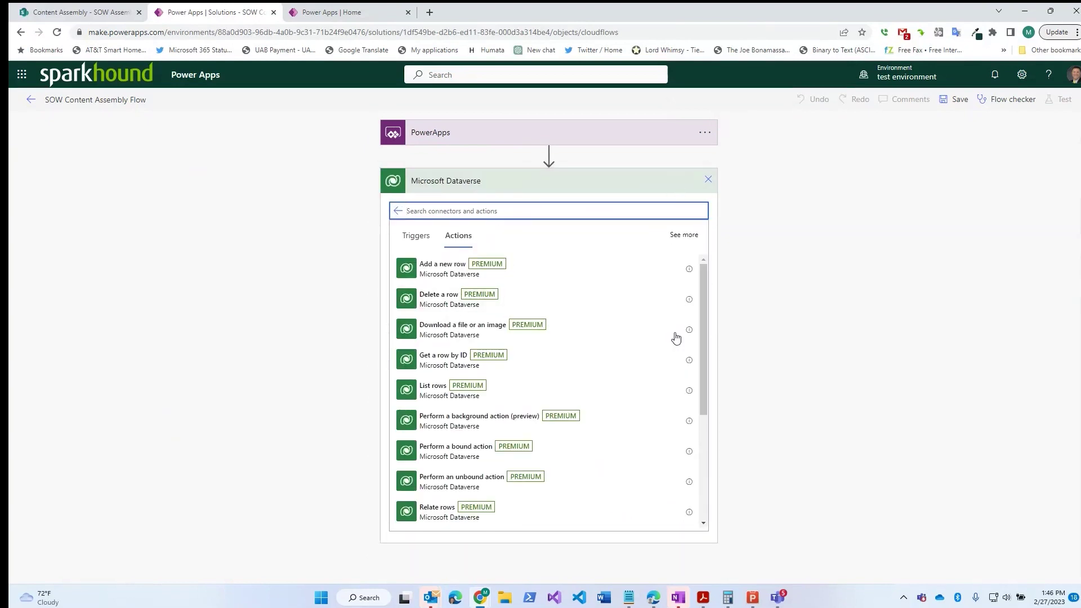
left_click(458, 367)
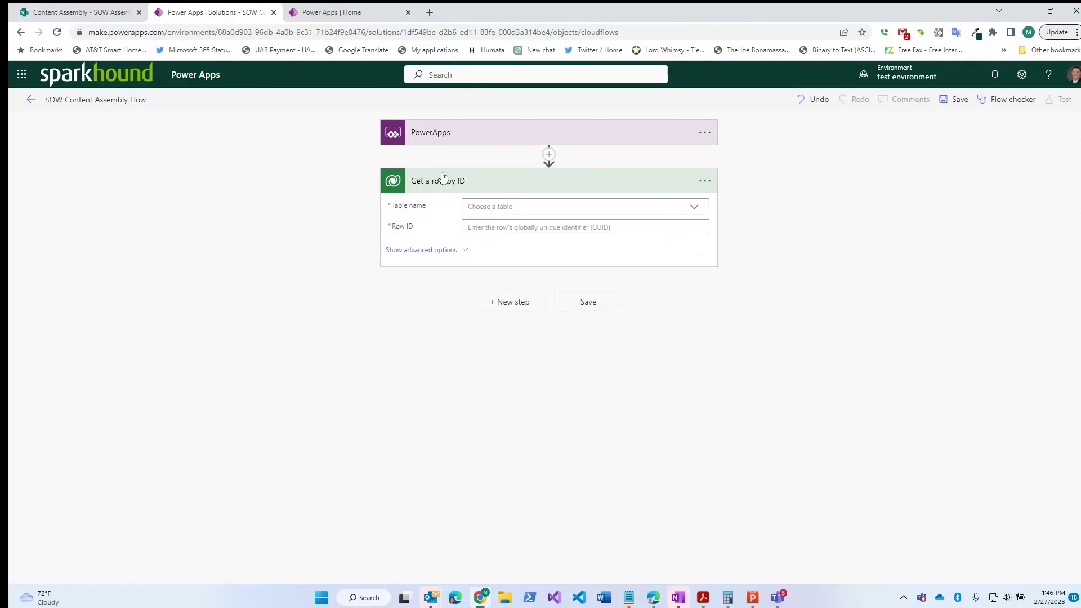
Set the Get a row by ID action to the SOW Content Assemblies table and supply its Row ID with a PowerApps input.
left_click(511, 207)
type("wso")
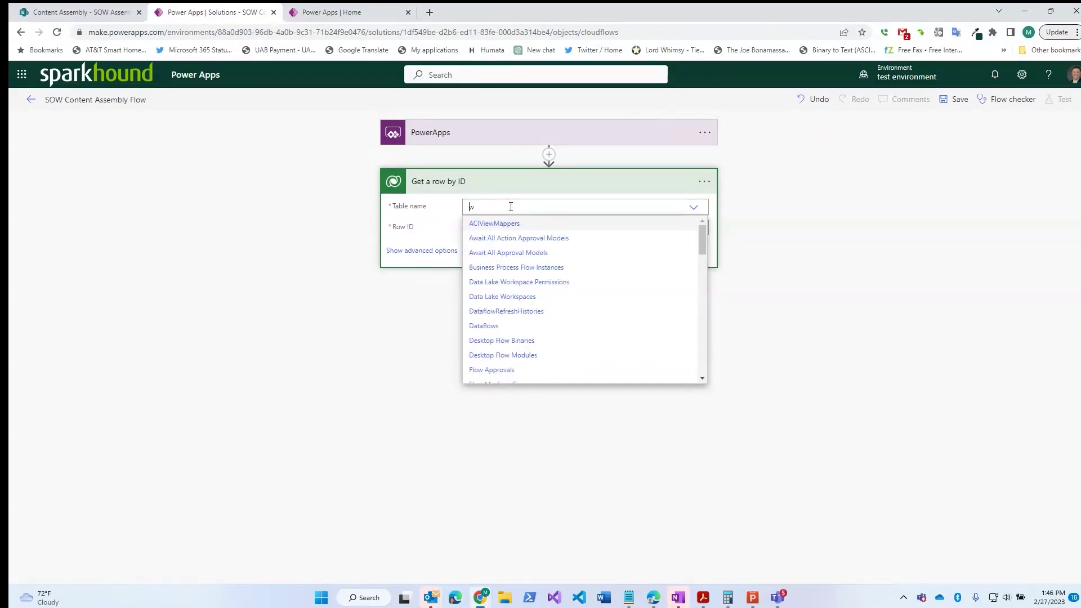
key("BackSpace")
type("SOW")
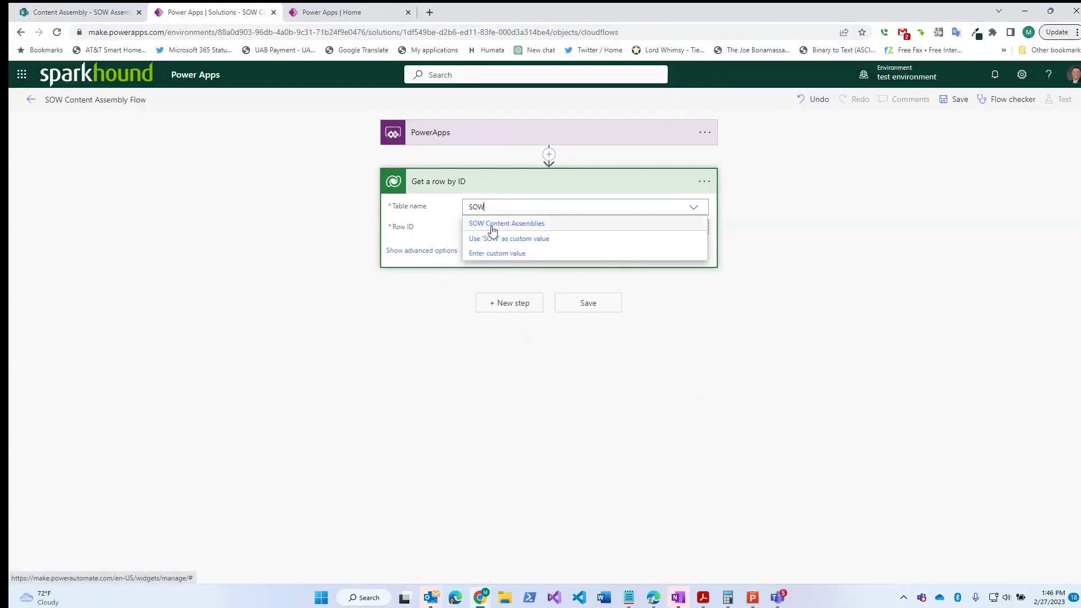
left_click(529, 224)
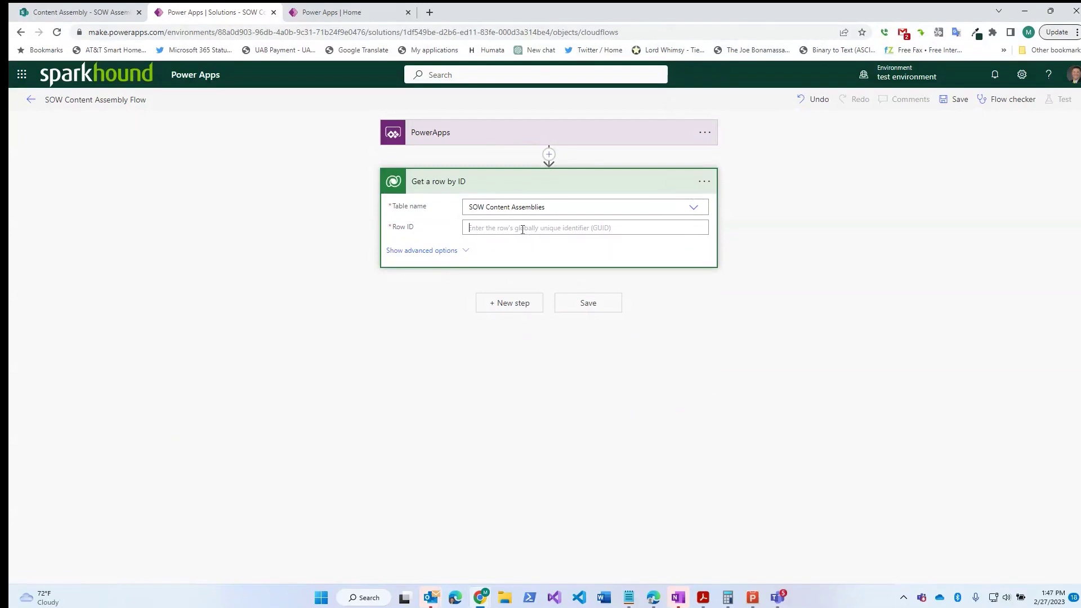
left_click(522, 228)
left_click(786, 439)
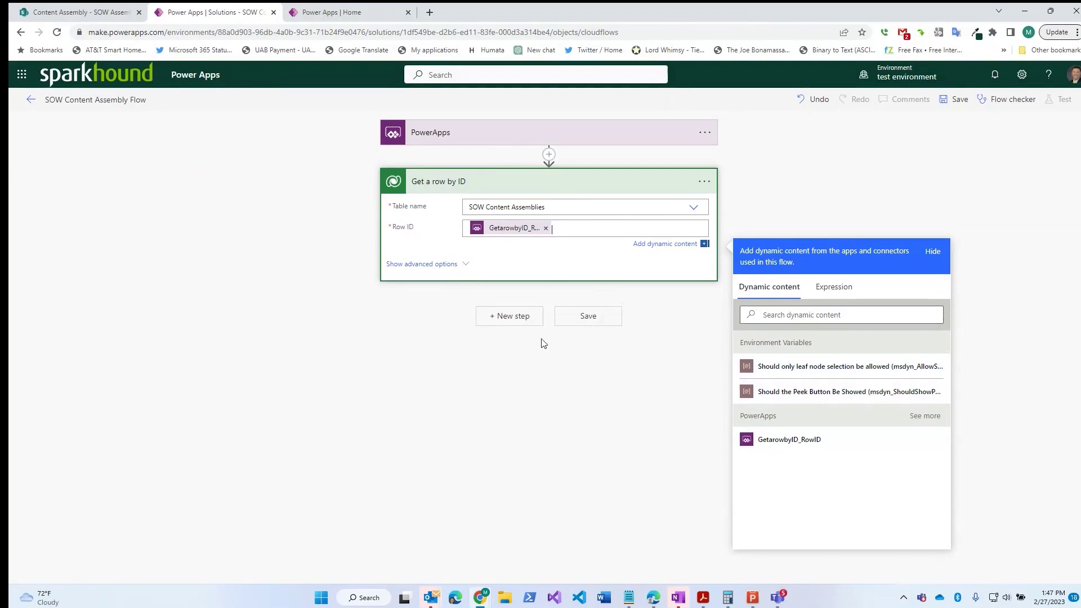
Add the SharePoint action Generate document using Microsoft Syntex (preview) after the Get a row by ID action.
left_click(506, 318)
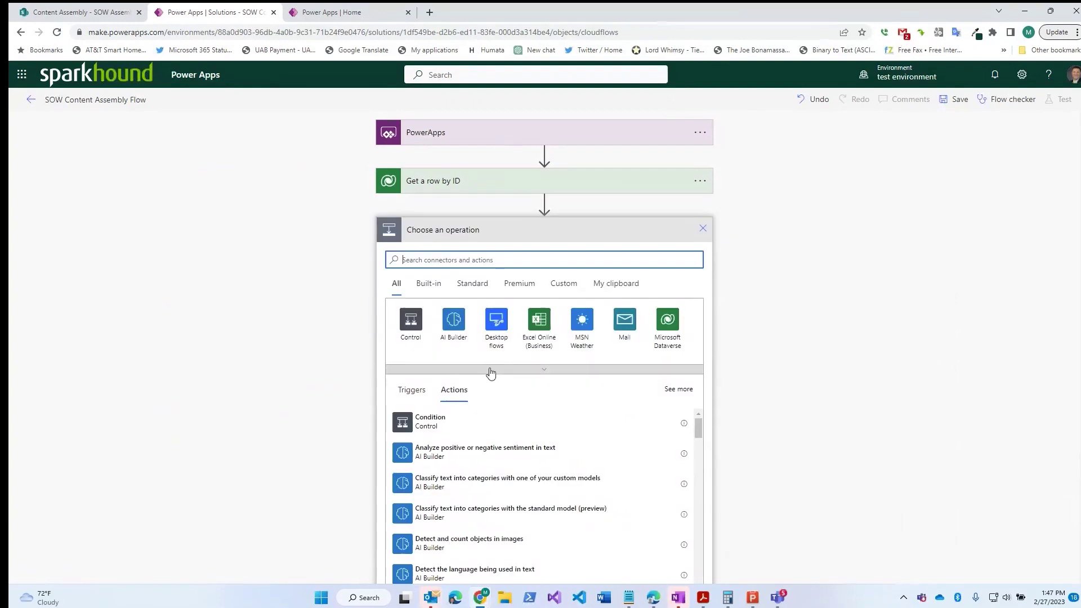
type("generate")
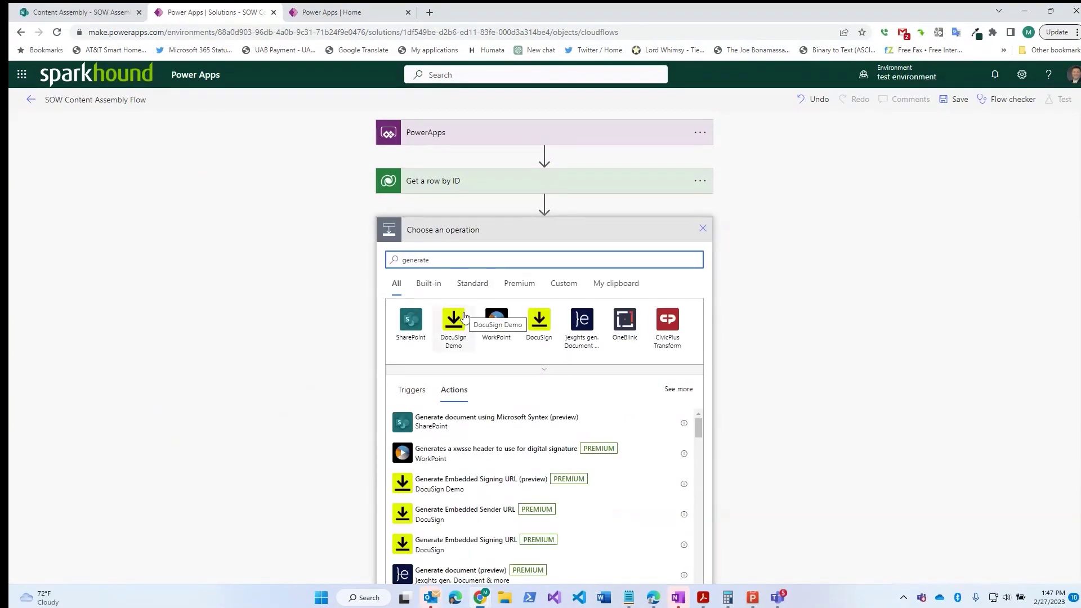
left_click(515, 423)
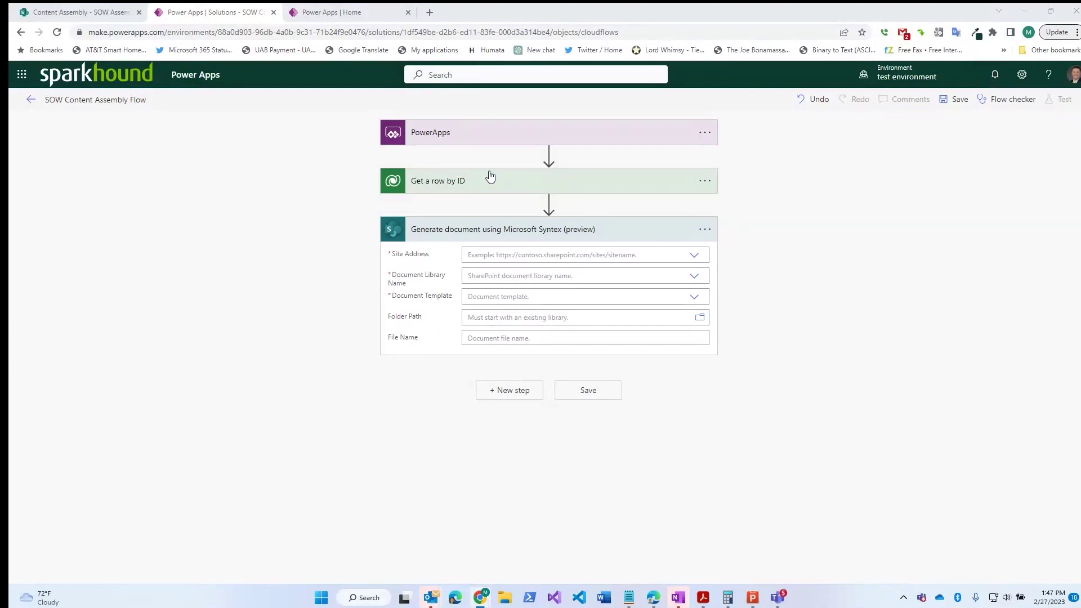
Copy the Content Assembly site URL, up to and including contentassembly, from the address of the SharePoint SOW Assembly library.
left_click(86, 14)
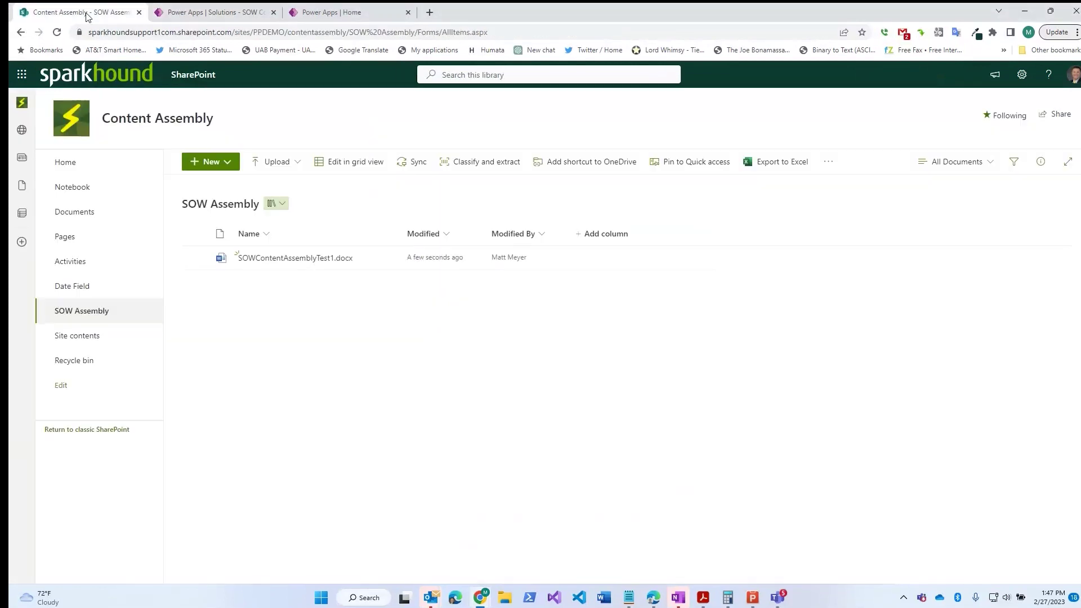
left_click(290, 32)
left_click(332, 32)
left_click_drag(372, 32, 56, 45)
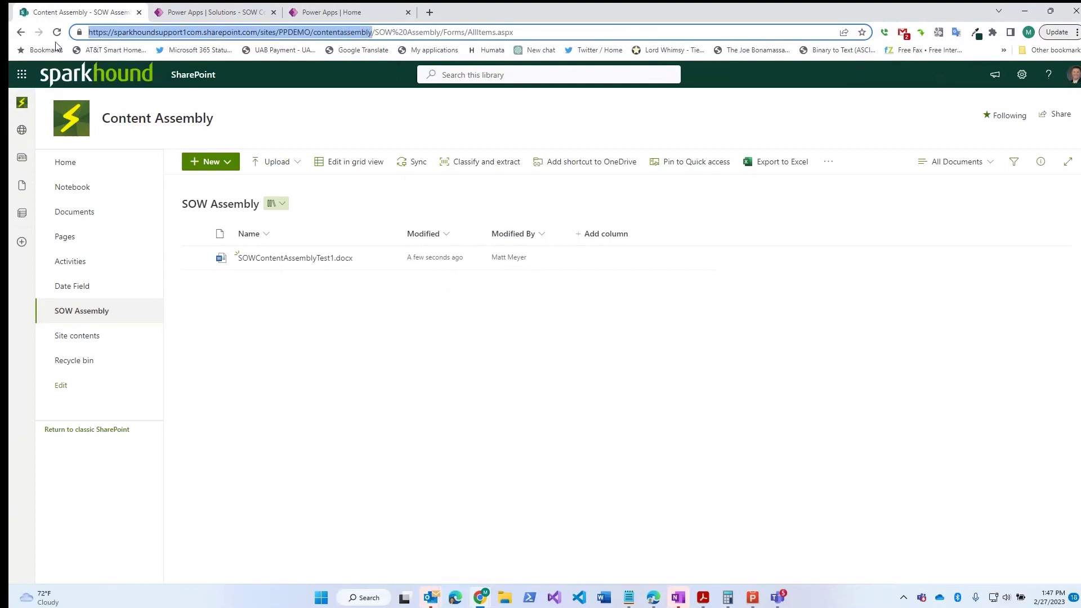
left_click(338, 12)
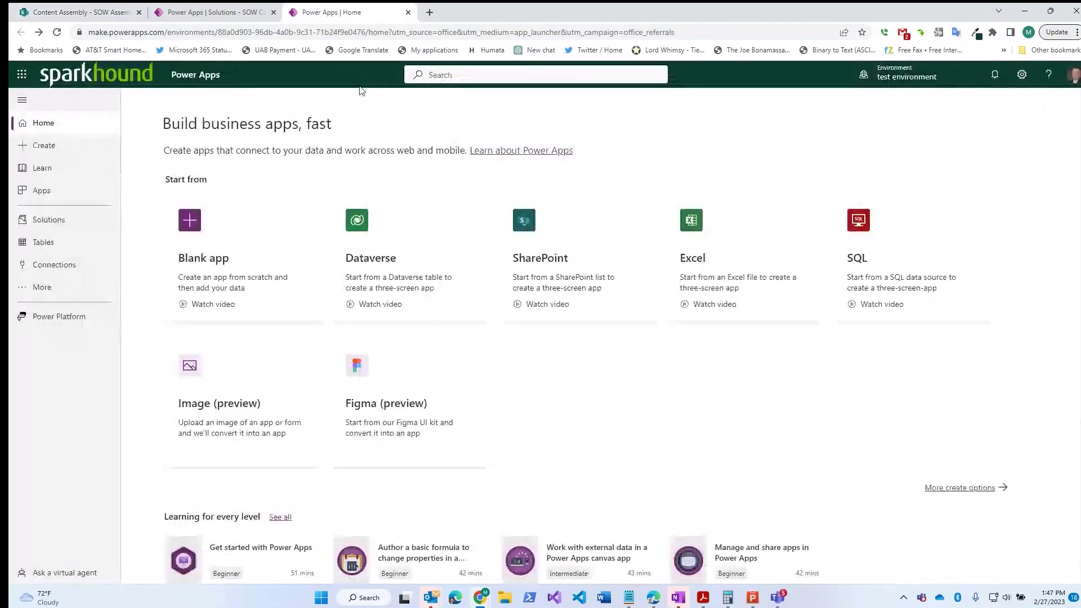
left_click(214, 12)
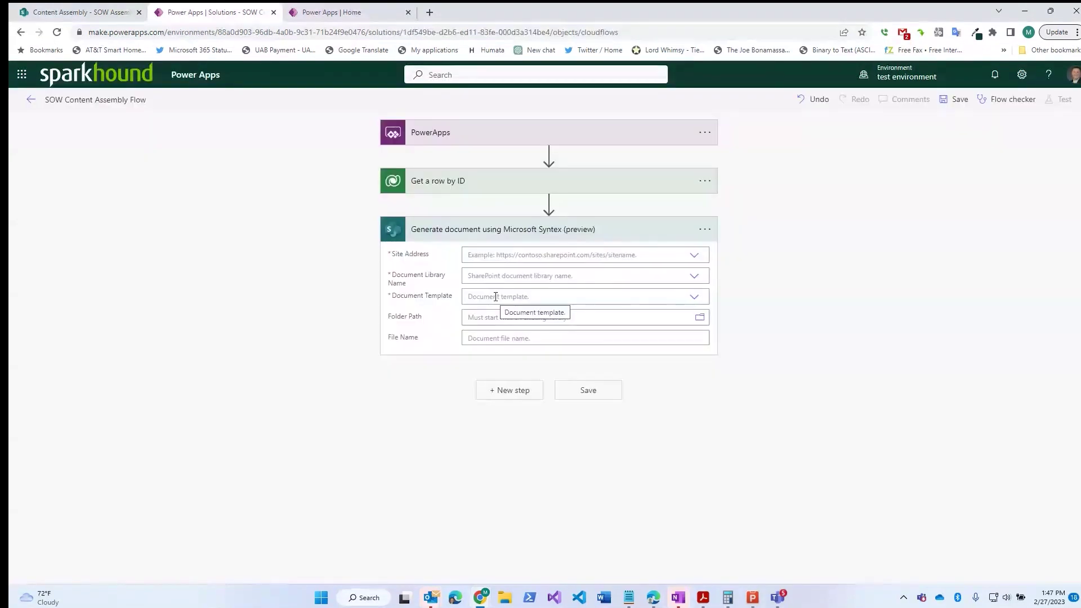
left_click(505, 257)
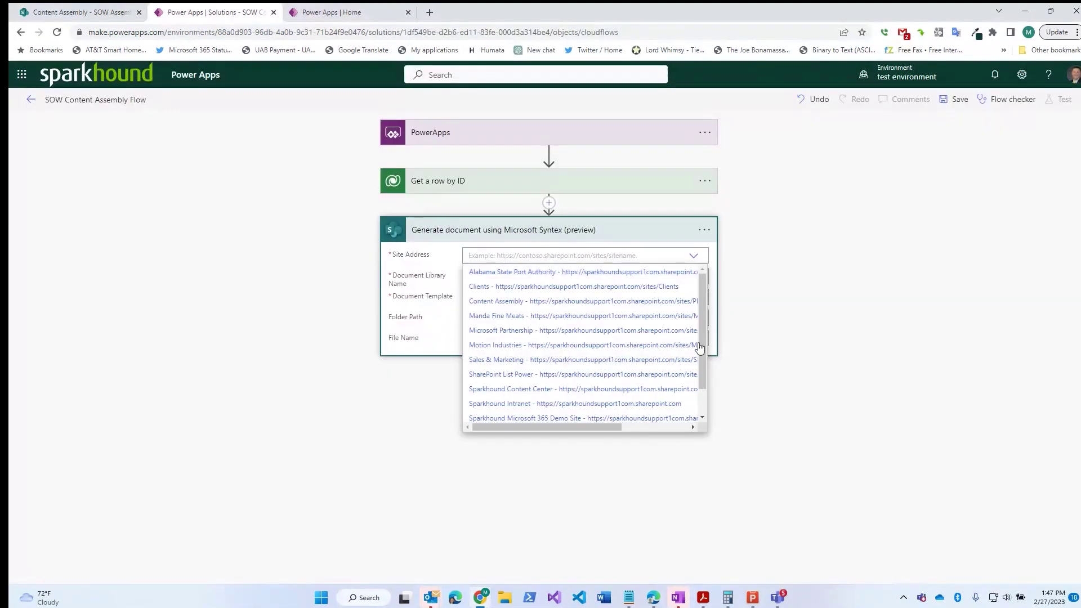
scroll(701, 351, "down", 2)
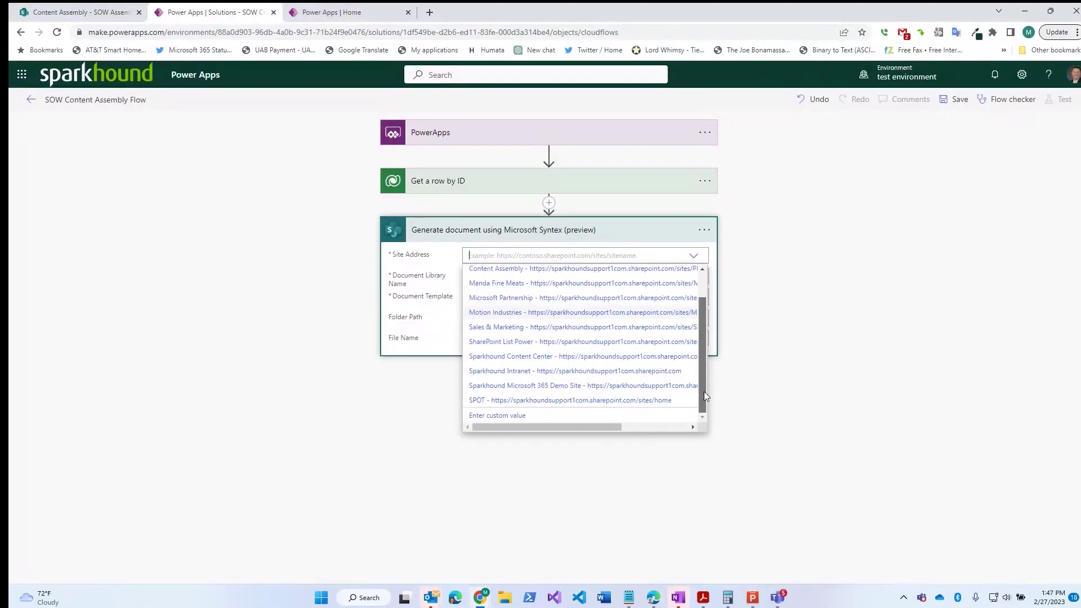
left_click(513, 420)
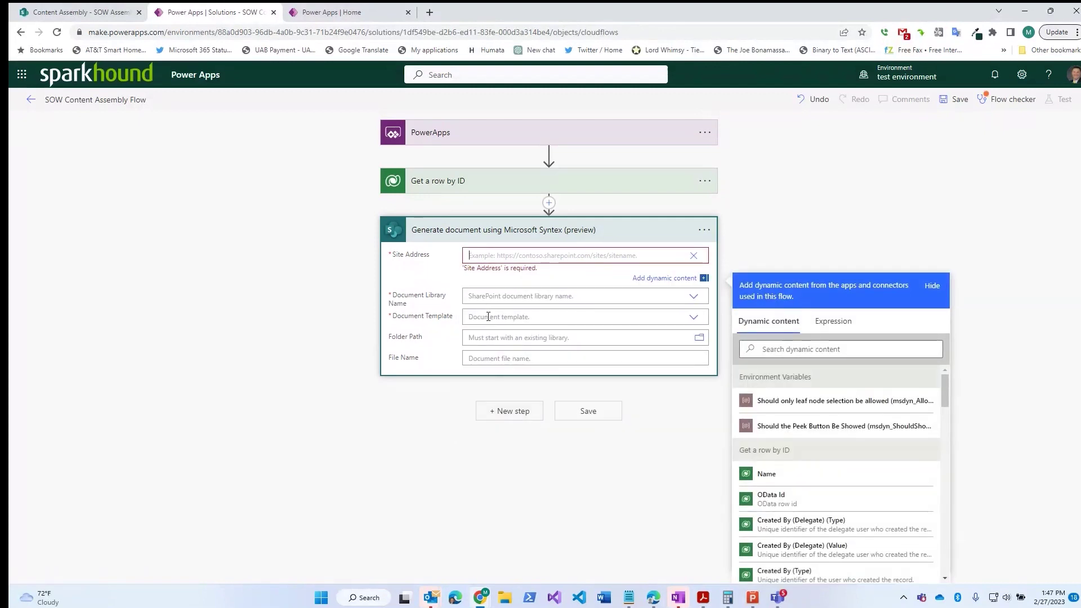
type("https://sparkhoundsupport1com.sharepoint.com/sites/PPDEMO/content assembly")
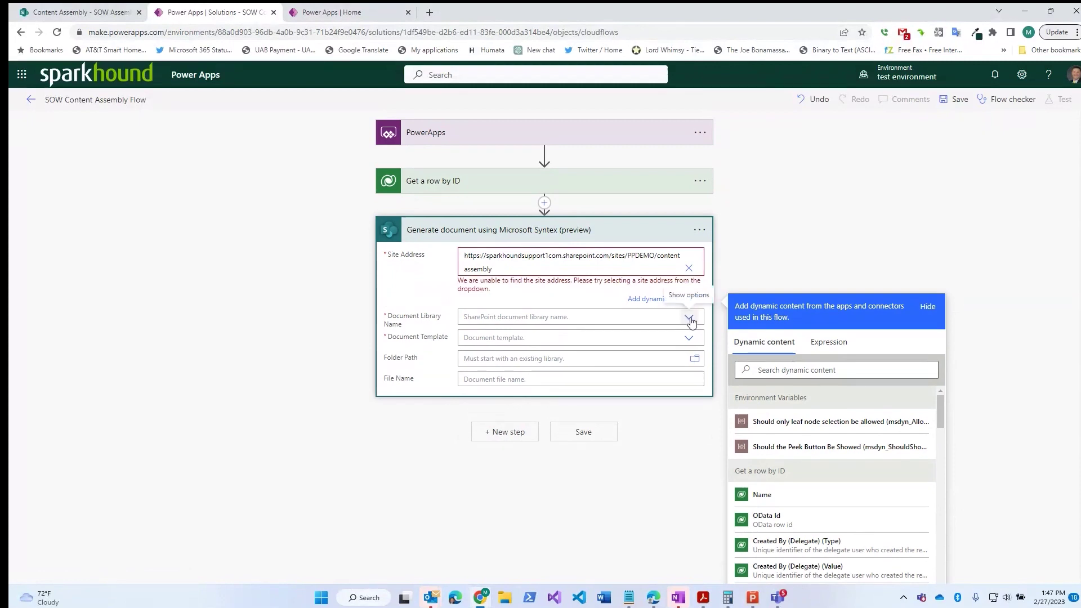
Set the Generate document action's library to SOW Assembly and its document template to SOWContentAssembly.
left_click(689, 306)
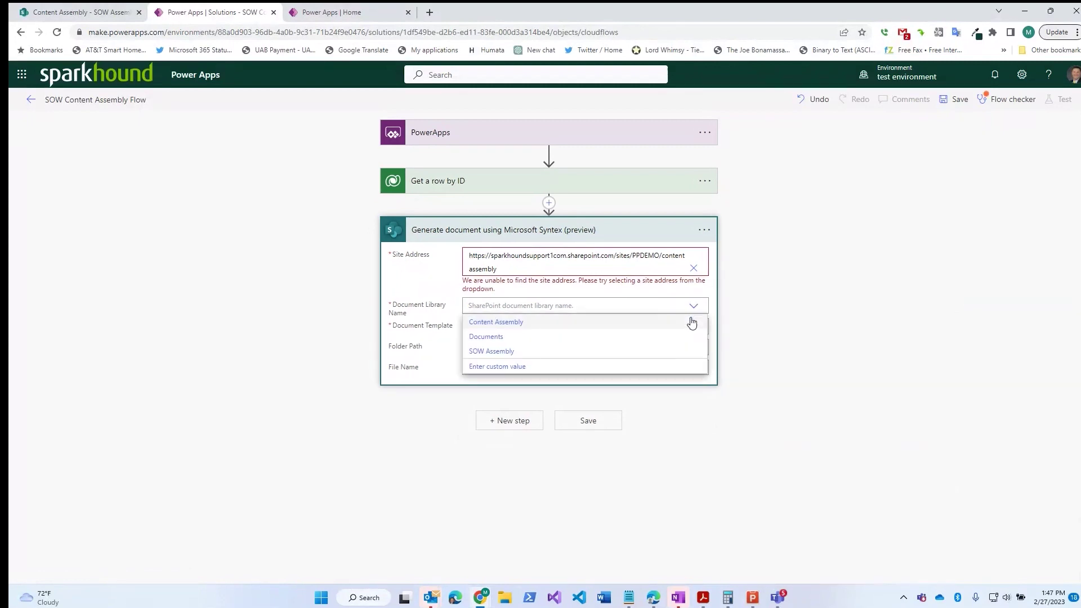
left_click(513, 353)
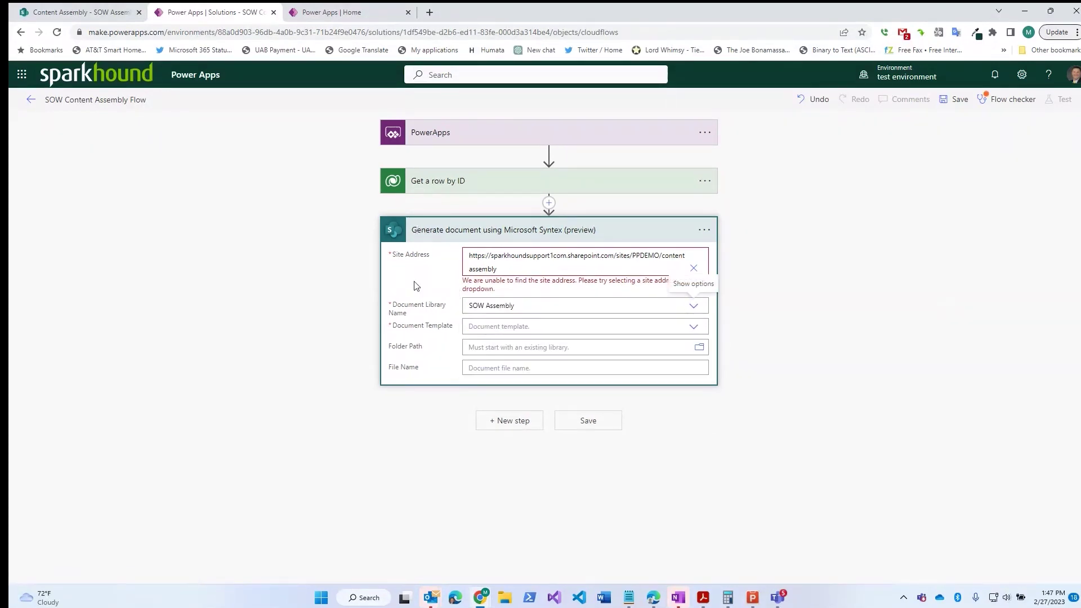
left_click(694, 329)
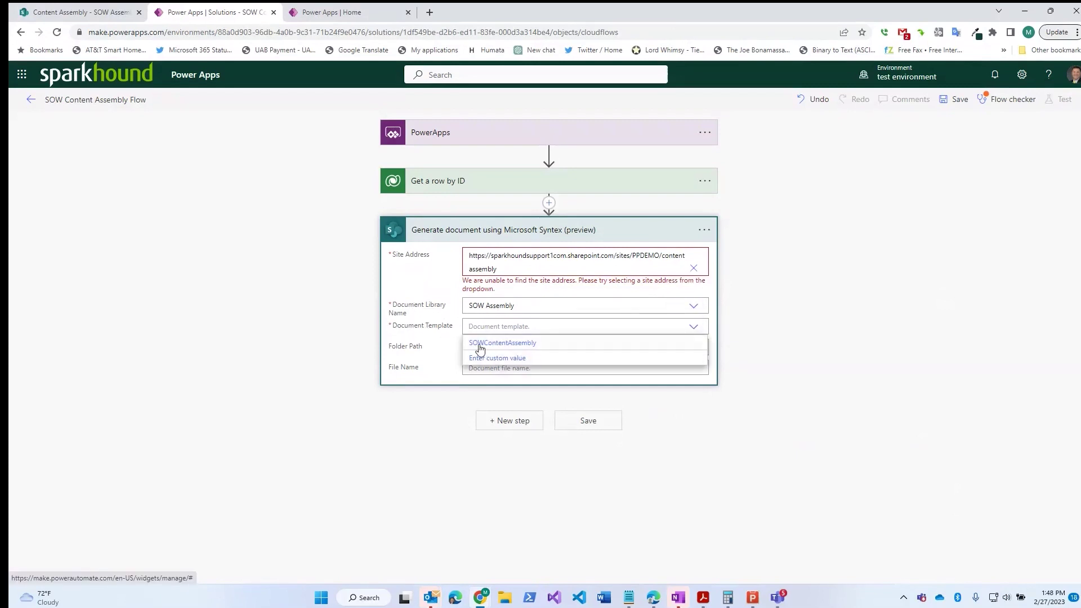
left_click(527, 345)
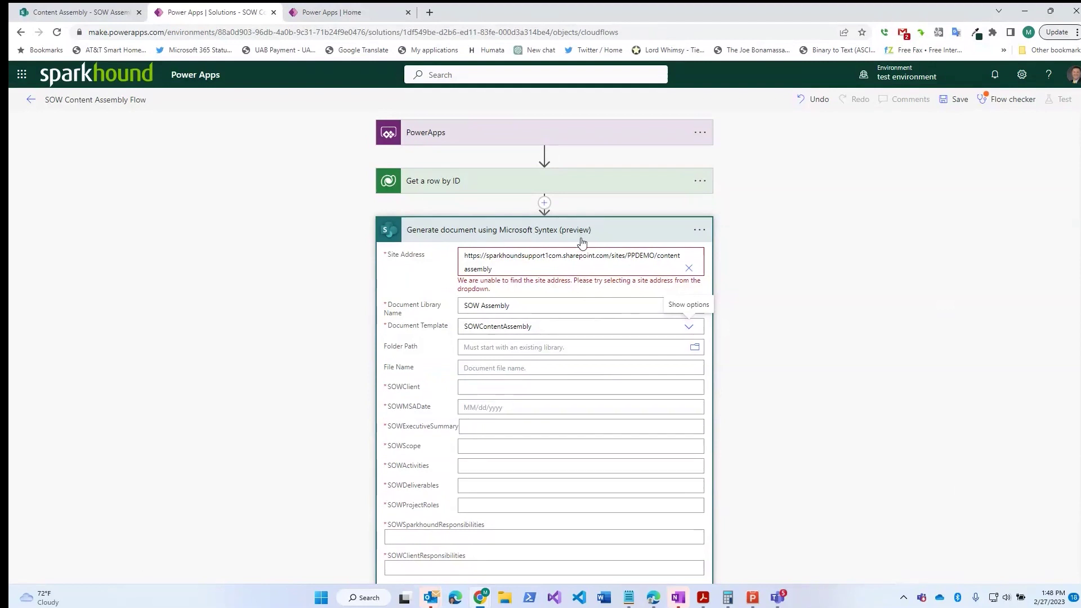
Fill File Name with the dynamic value Name and SOWClient with SOWClientName from the Get a row by ID action.
scroll(431, 338, "down", 3)
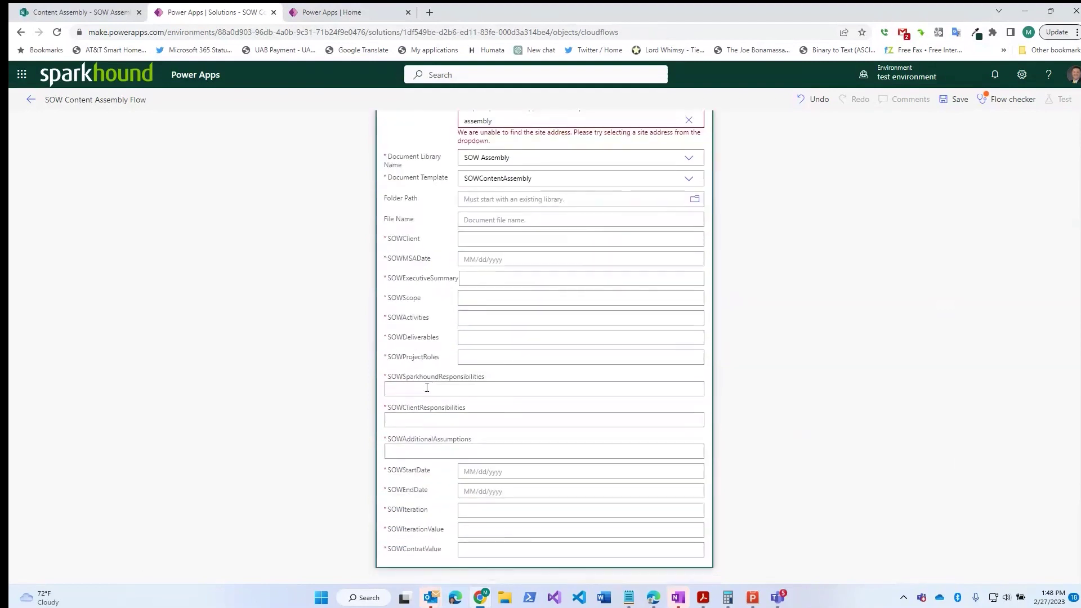
scroll(431, 379, "up", 2)
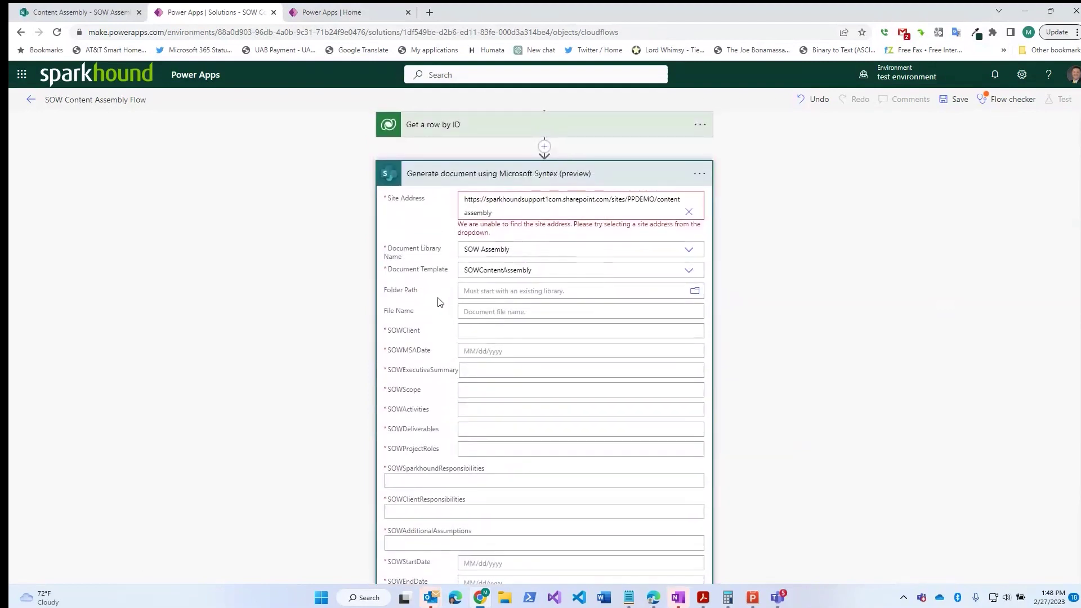
left_click(496, 311)
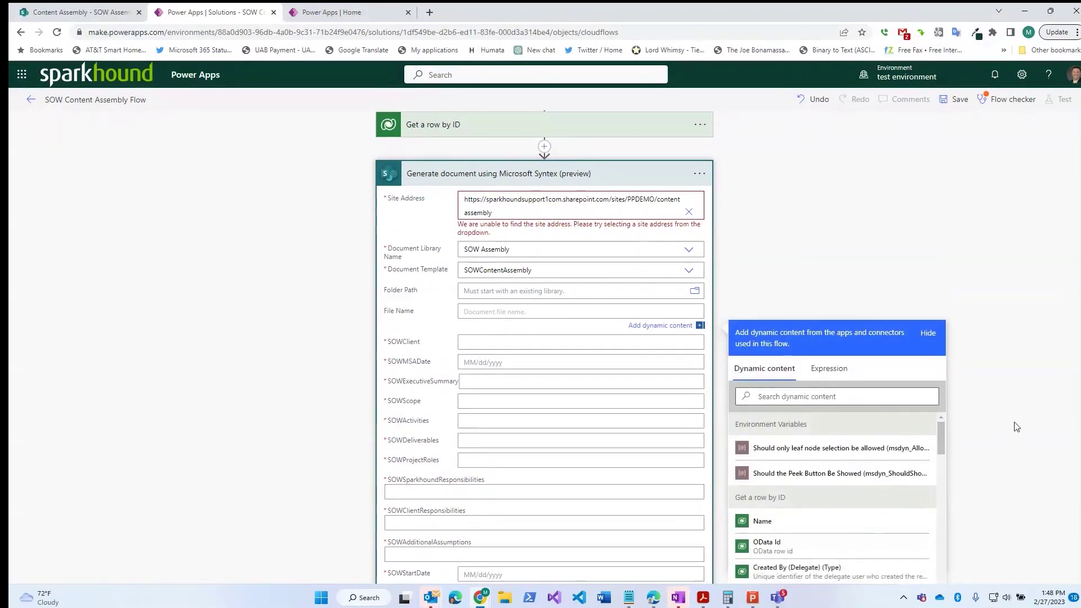
scroll(1015, 429, "down", 1)
scroll(1017, 405, "down", 1)
scroll(957, 406, "up", 1)
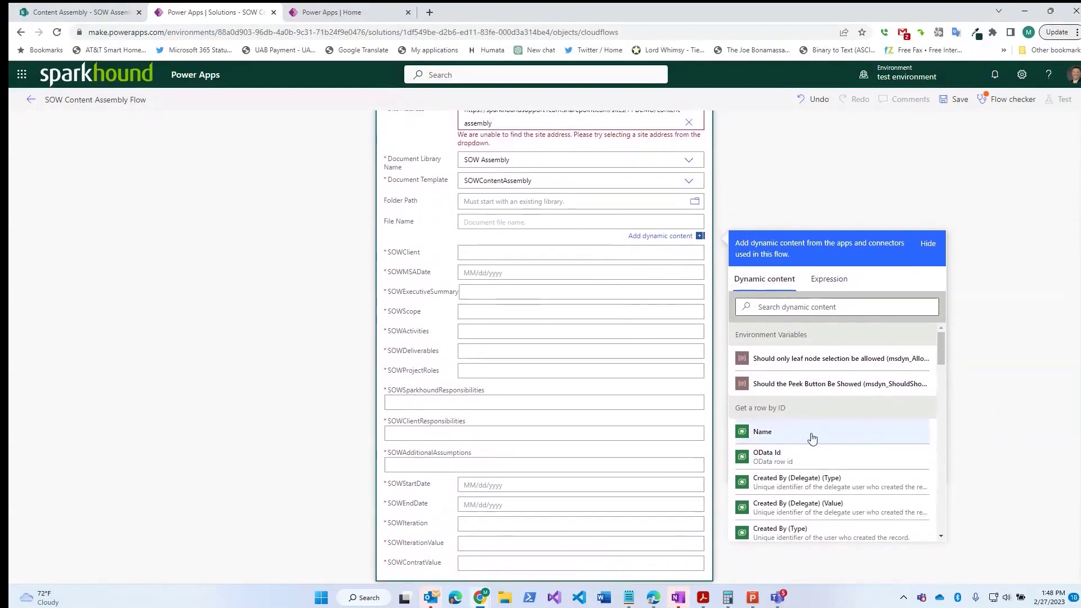
left_click(768, 434)
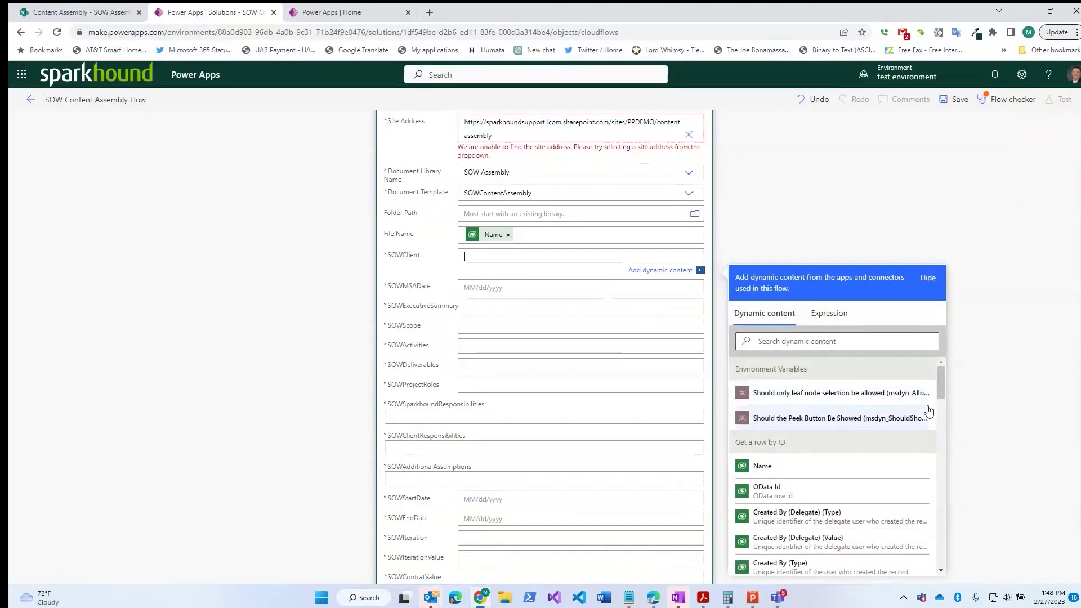
left_click_drag(938, 393, 941, 483)
left_click(783, 420)
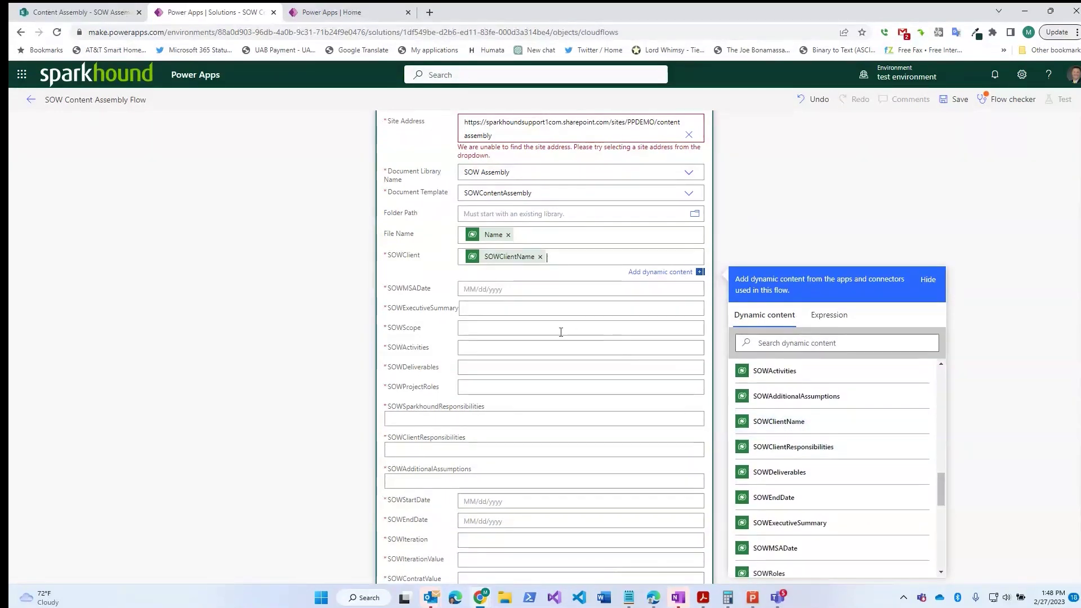
Leave SOWMSADate empty and fill SOWExecutiveSummary and SOWScope with the Dataverse row's dynamic values SOWExecutiveSummary and SOWScope.
left_click(483, 289)
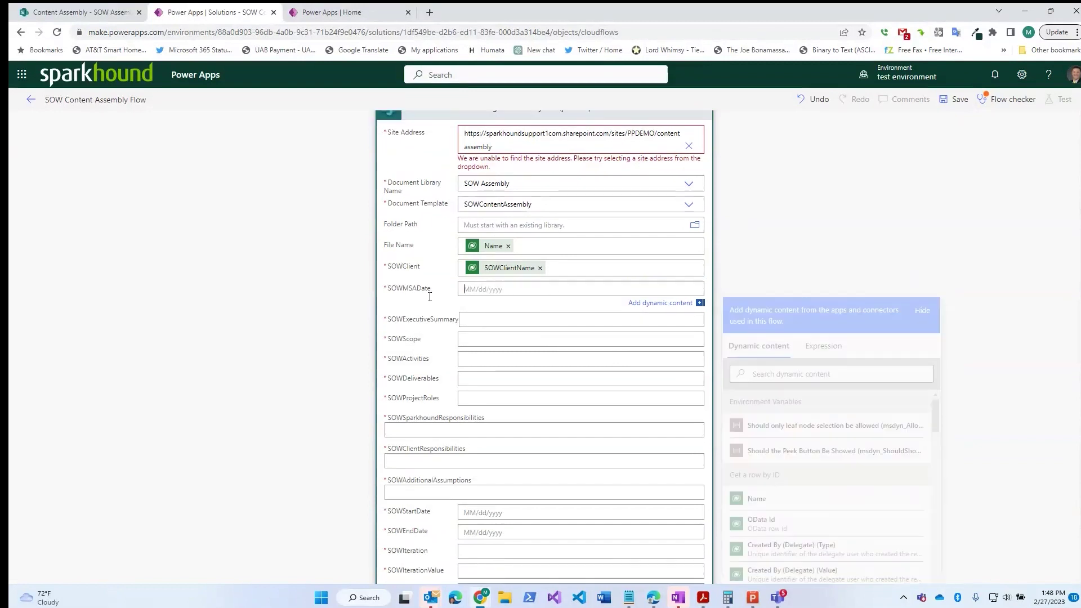
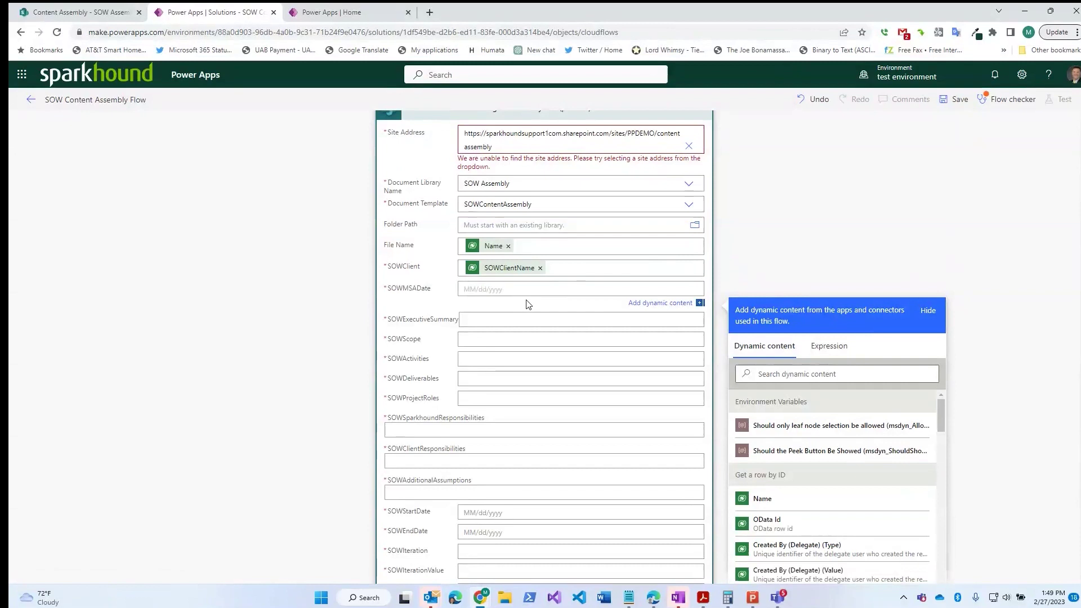
scroll(812, 208, "up", 2)
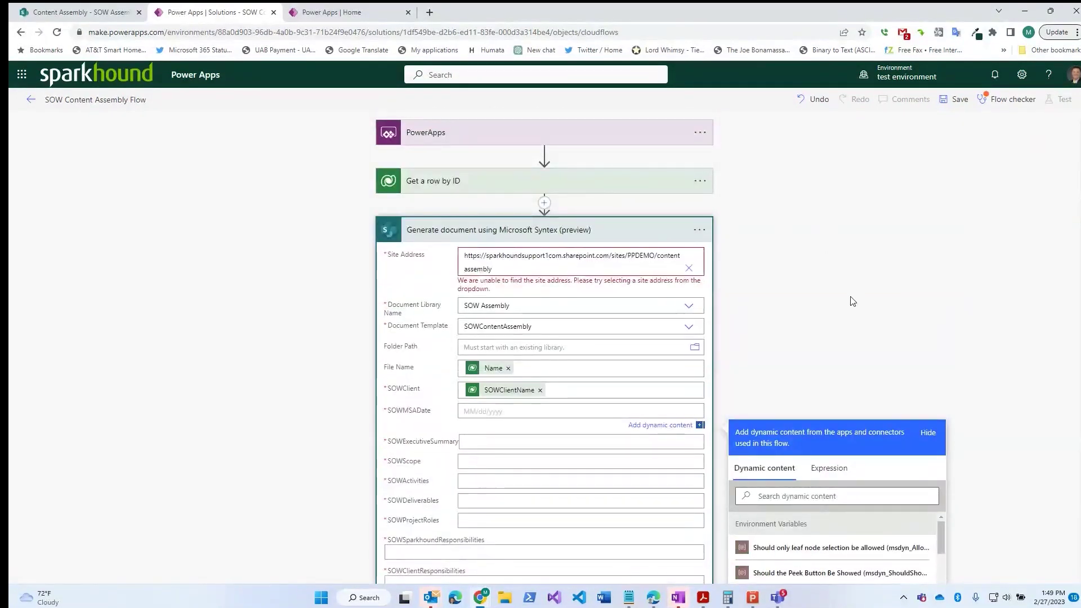
scroll(591, 406, "down", 2)
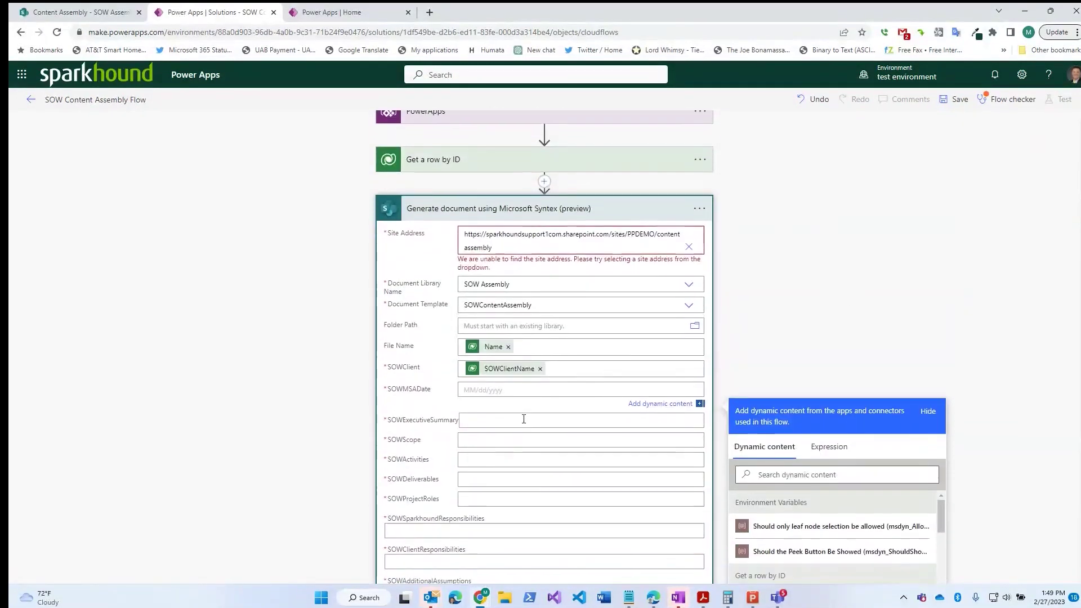
left_click(490, 329)
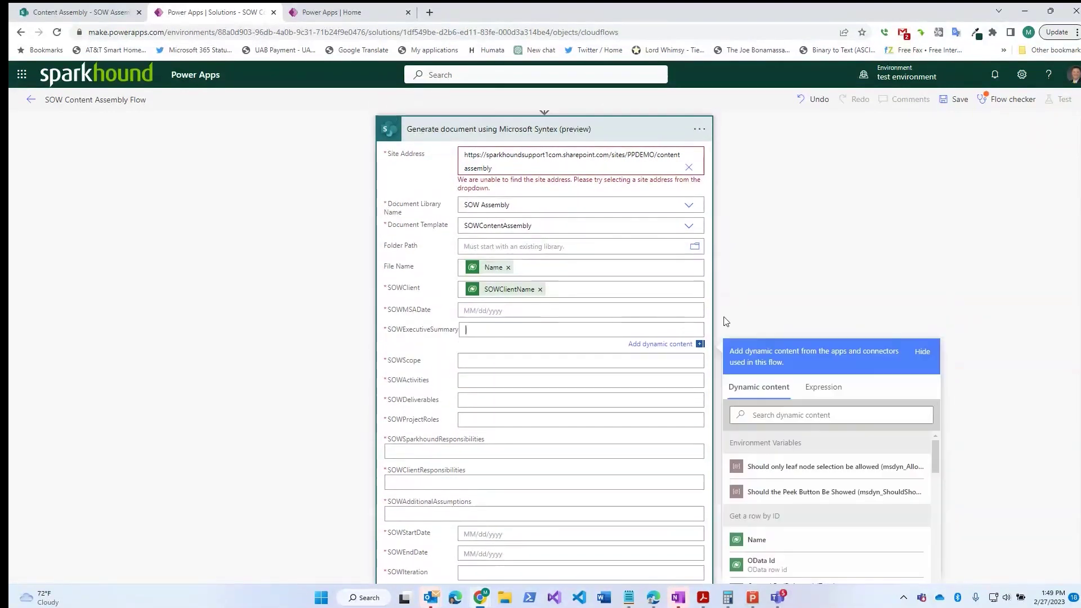
scroll(856, 338, "down", 2)
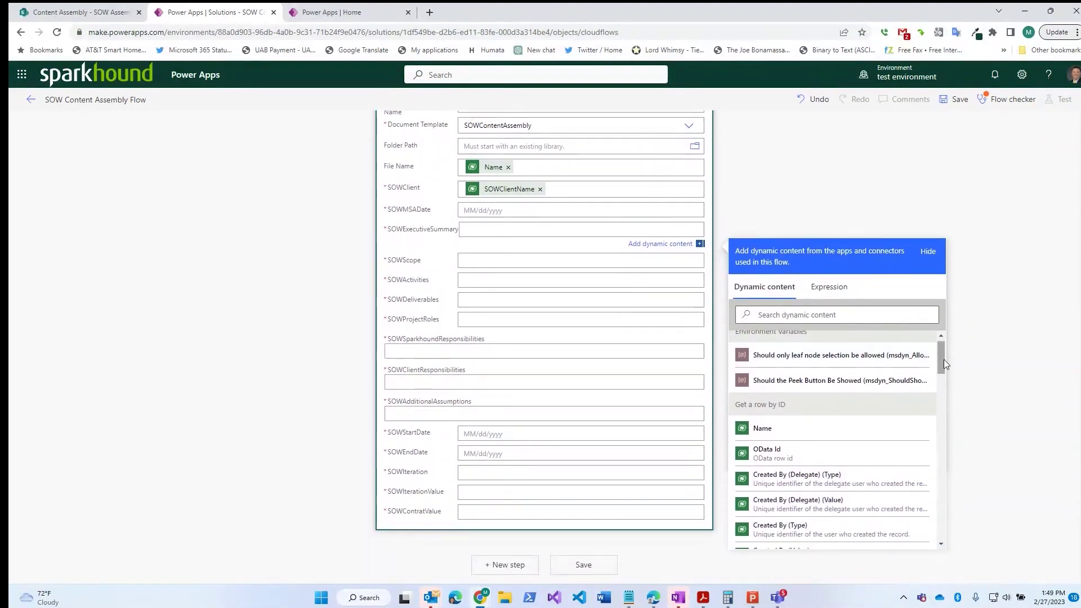
left_click_drag(944, 359, 940, 472)
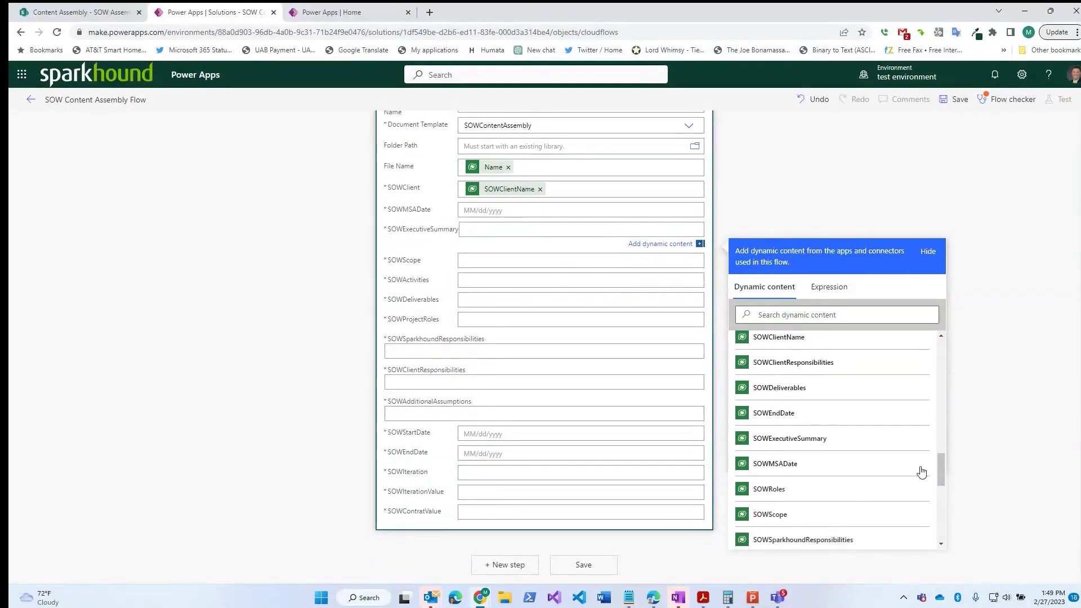
left_click(825, 441)
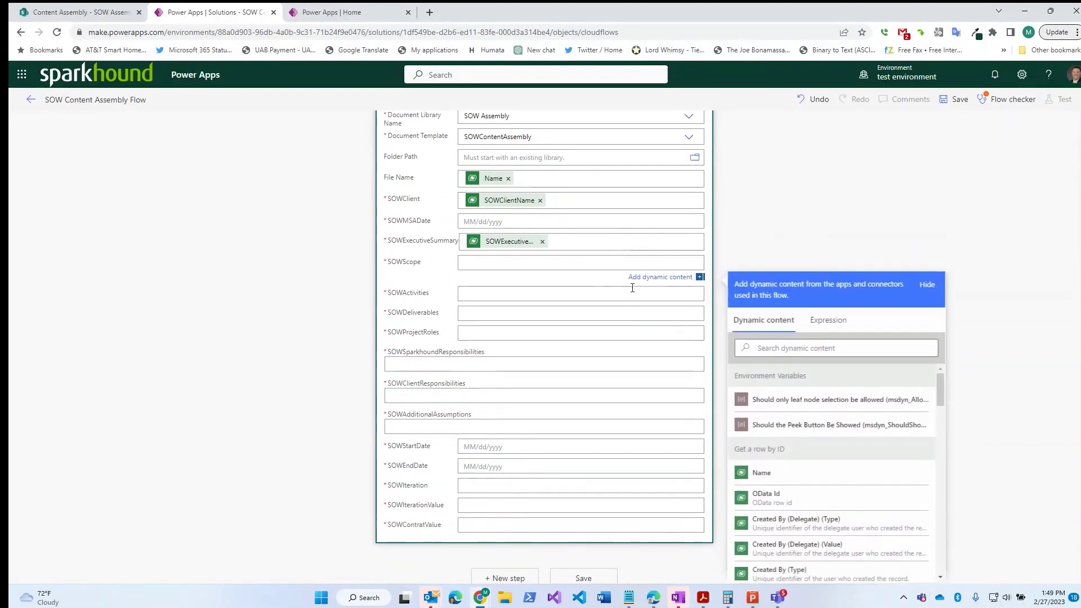
left_click_drag(941, 400, 937, 518)
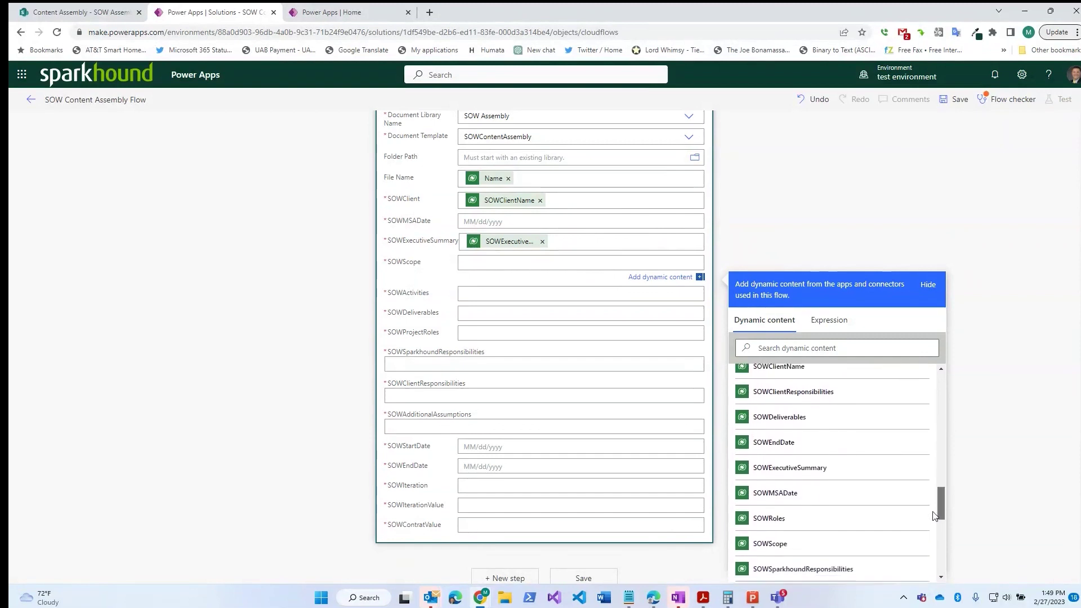
left_click(783, 533)
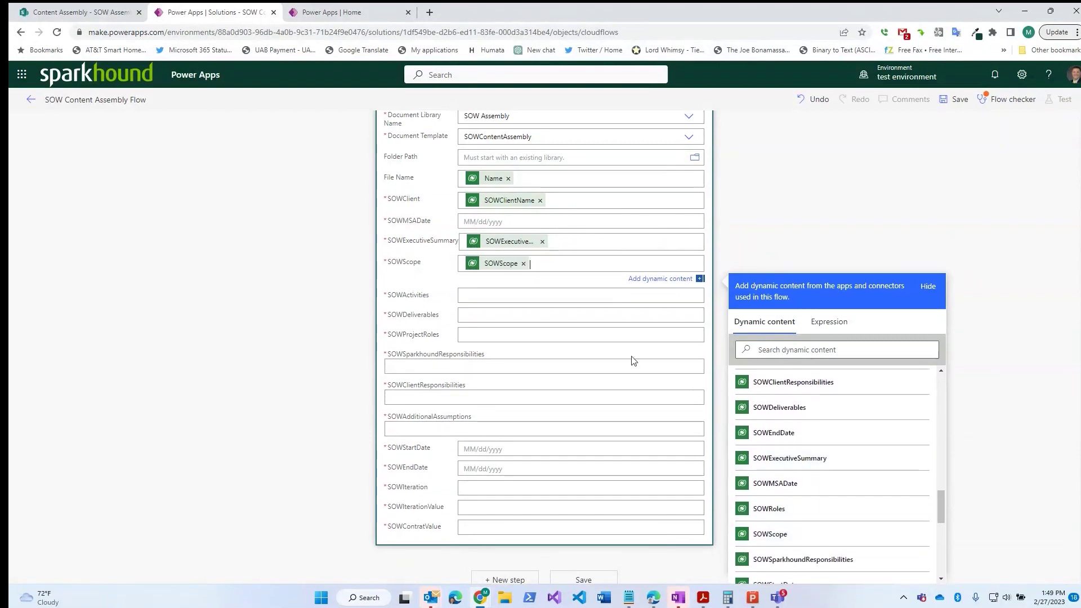
Fill the SOWActivities and SOWDeliverables fields with the row's dynamic values SOWActivities and SOWDeliverables.
left_click(490, 294)
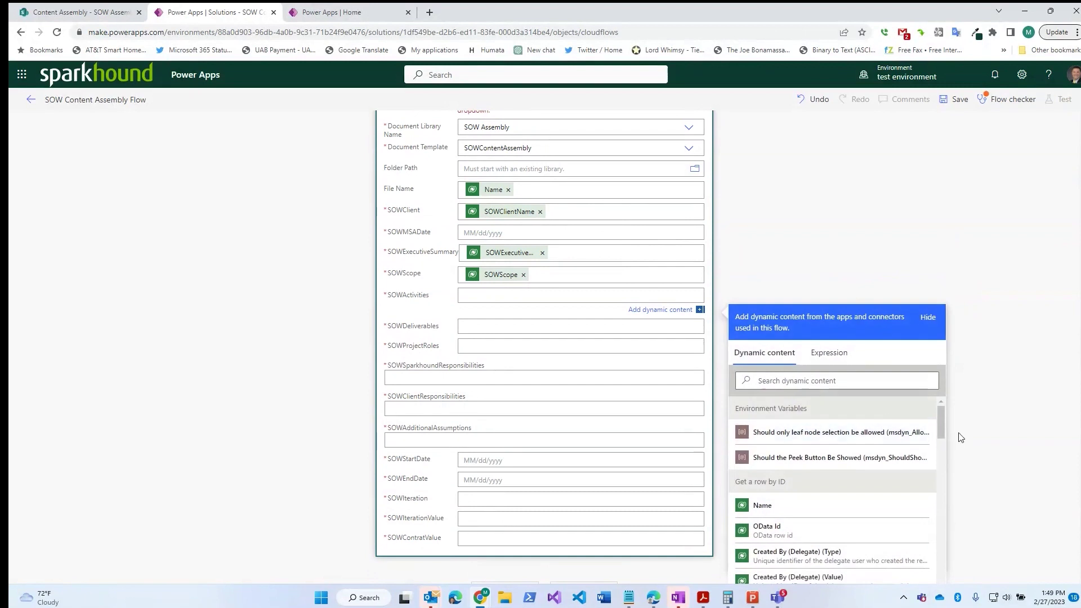
left_click_drag(945, 428, 936, 526)
left_click(777, 435)
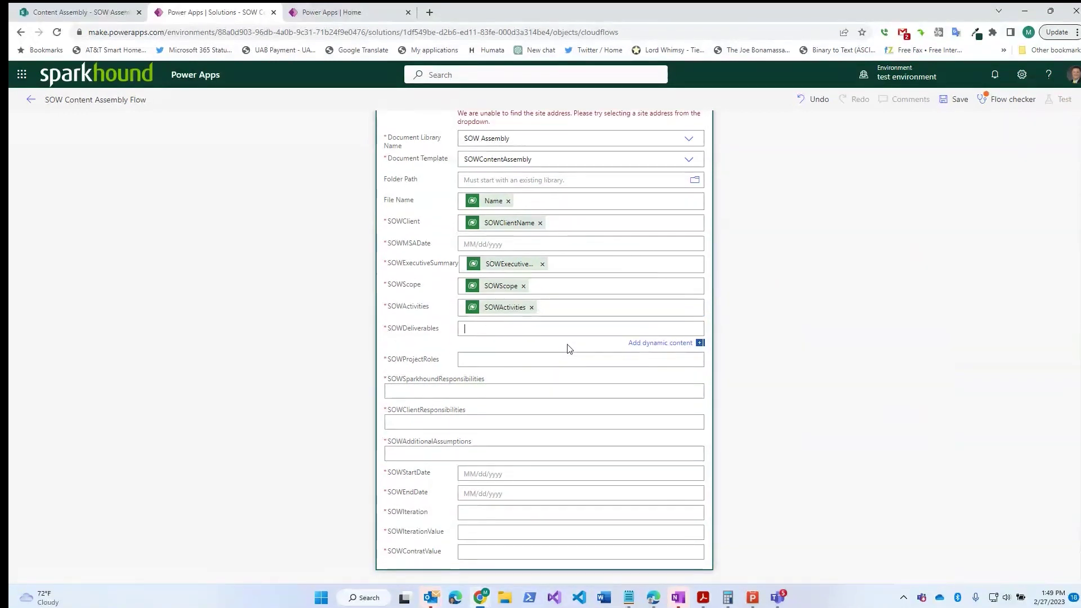
left_click_drag(941, 455, 938, 569)
left_click(836, 528)
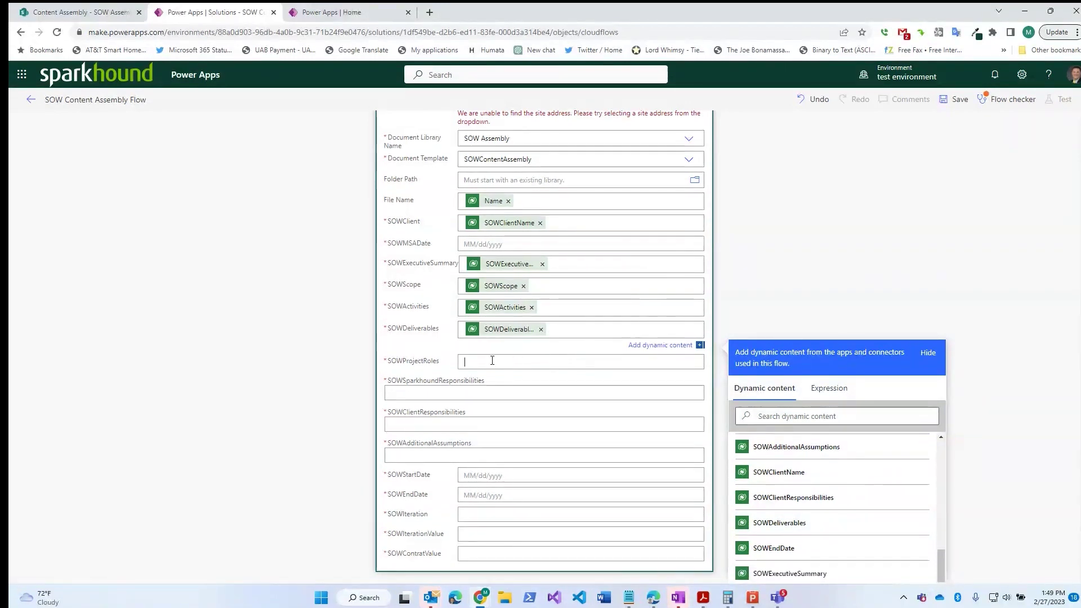
Search the dynamic content for the roles column and fill SOWProjectRoles with SOWRoles.
left_click(783, 448)
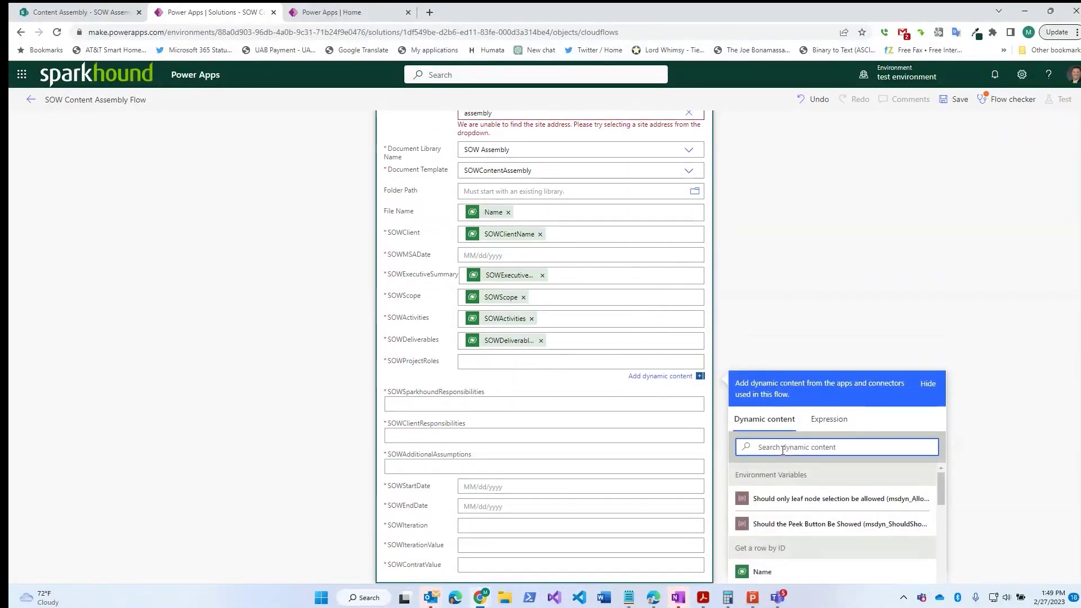
type("sowpo")
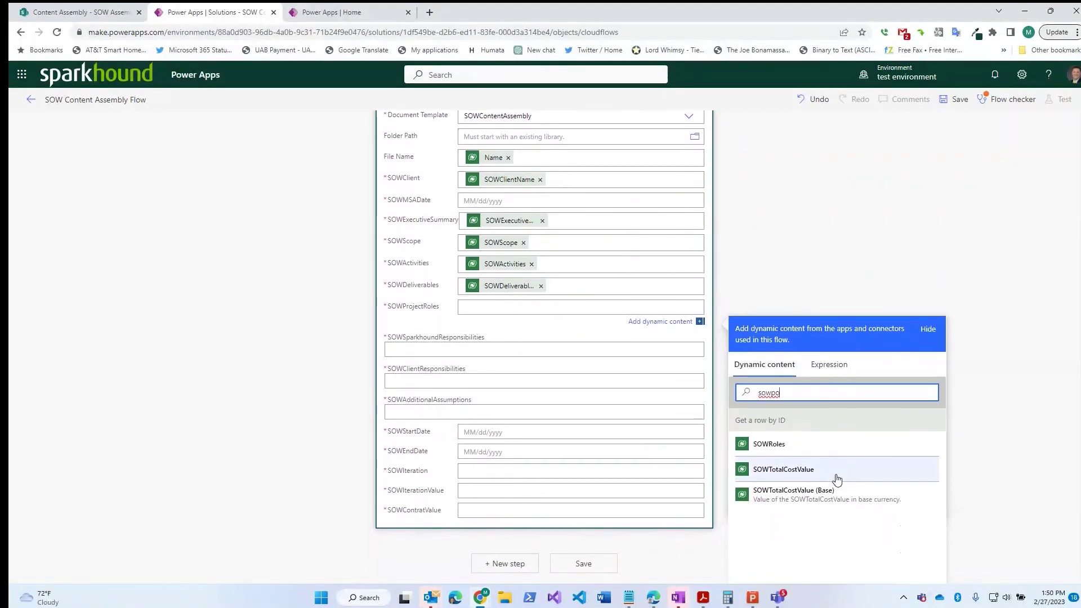
key("BackSpace")
key("BackSpace")
type("rol")
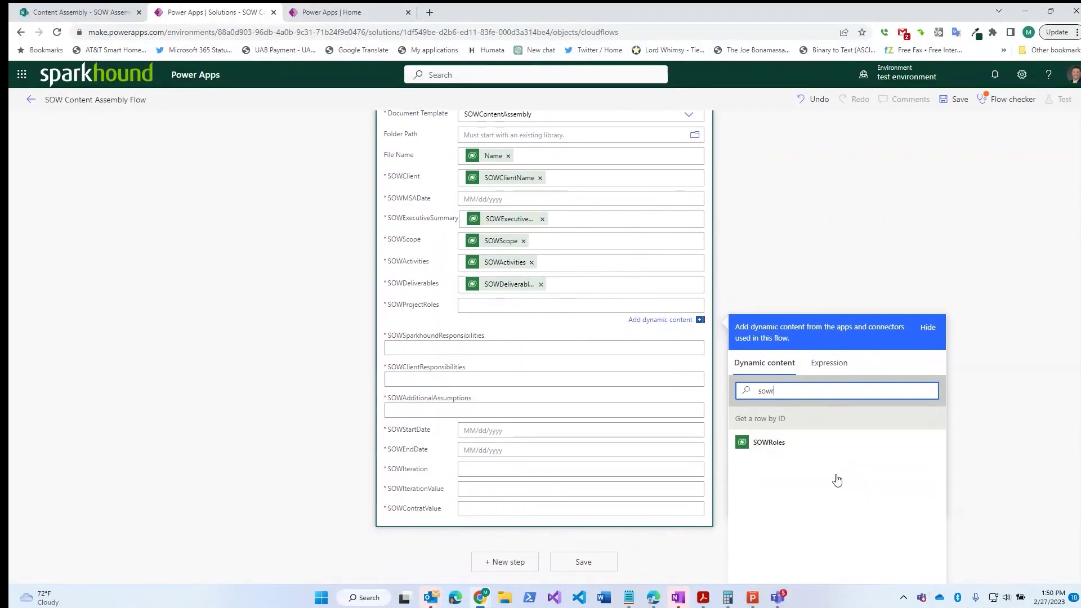
left_click(778, 448)
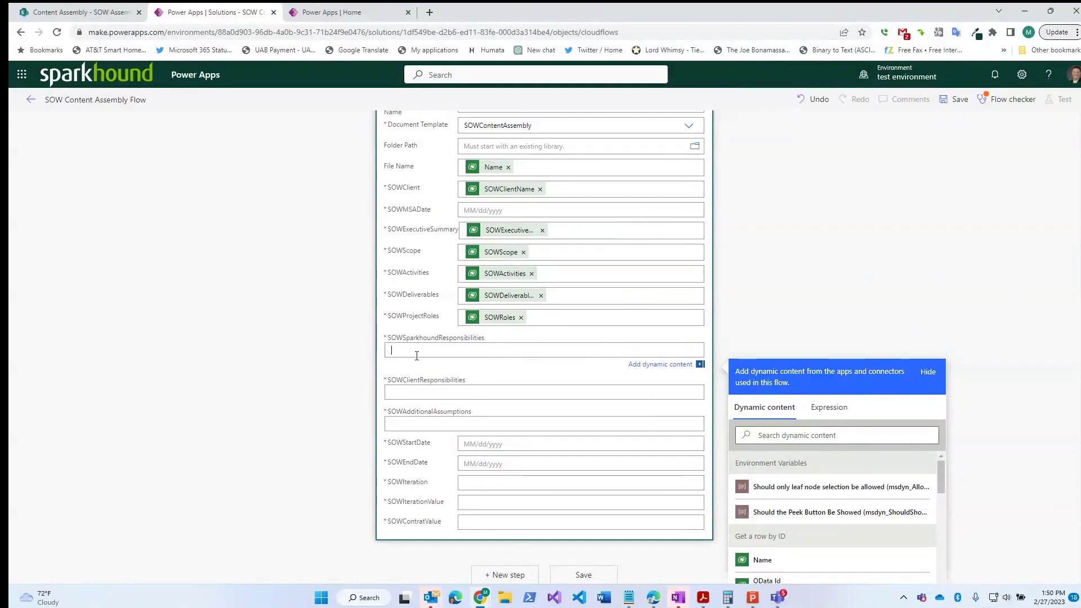
Fill SOWSparkhoundResponsibilities and SOWClientResponsibilities with the matching dynamic values SOWSparkhoundResponsibilities and SOWClientResponsibilities from the Get a row by ID action.
left_click(793, 438)
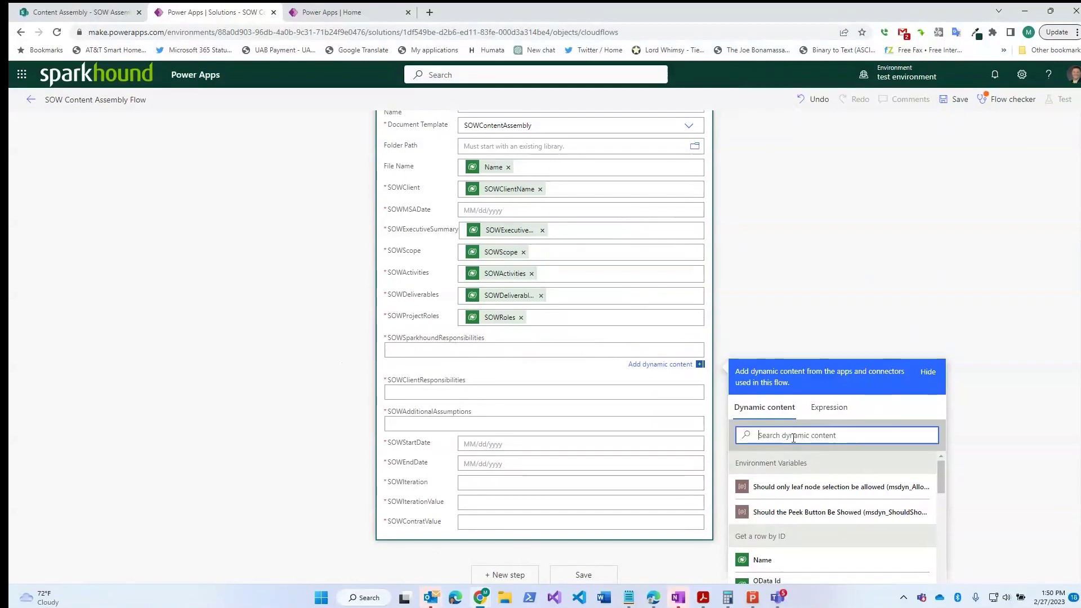
type("sowsp")
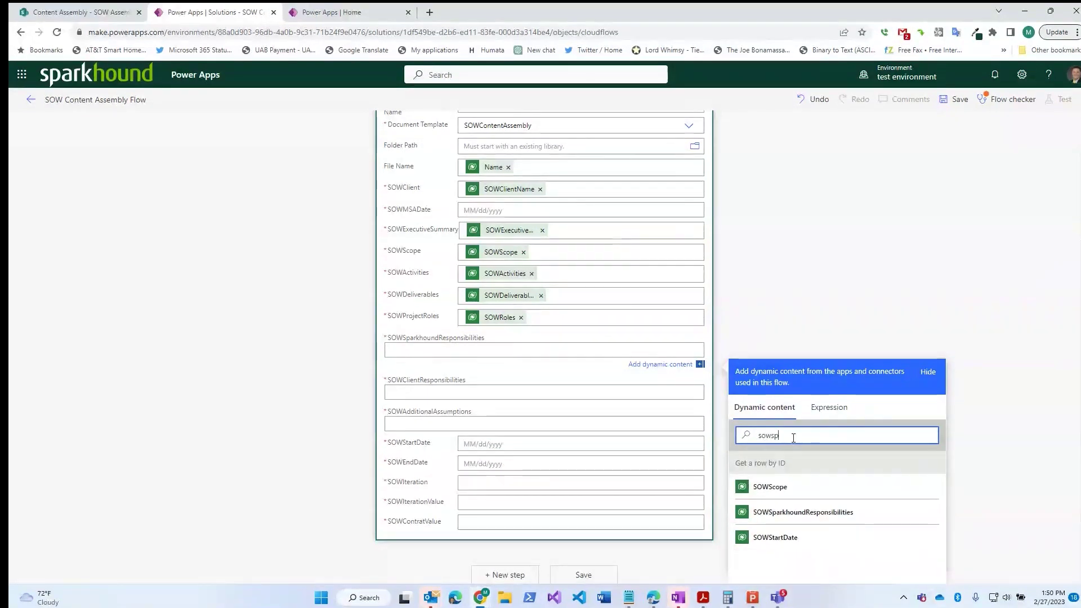
left_click(820, 514)
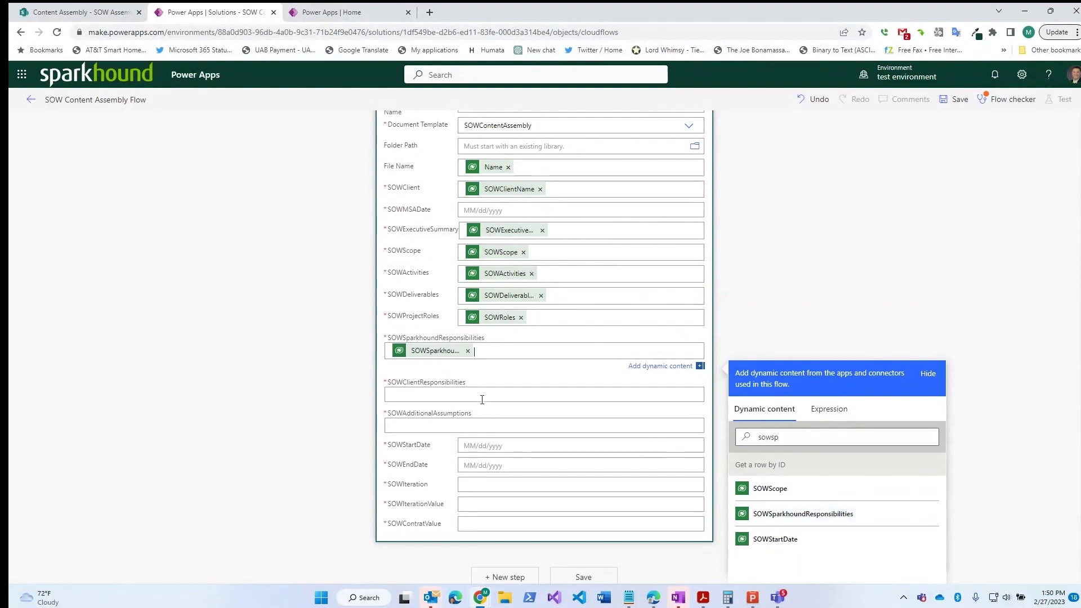
left_click(796, 479)
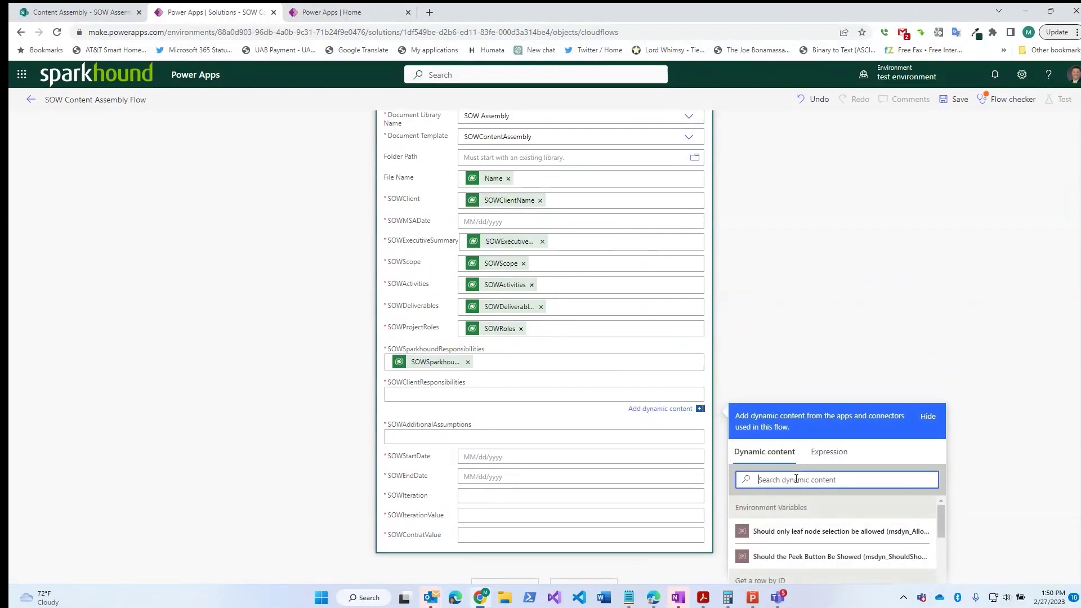
type("sowcl")
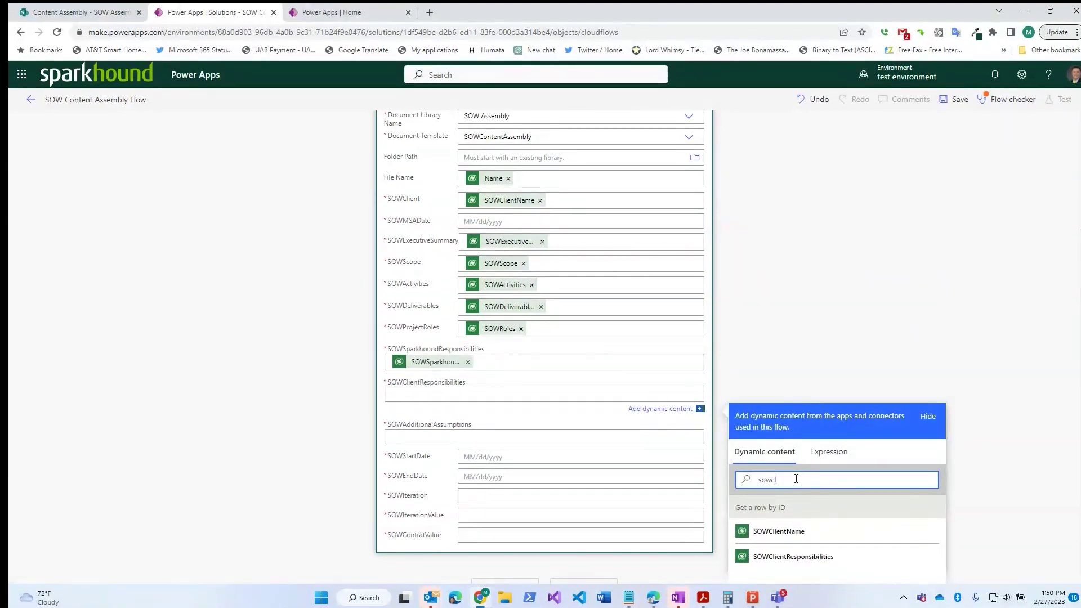
left_click(794, 557)
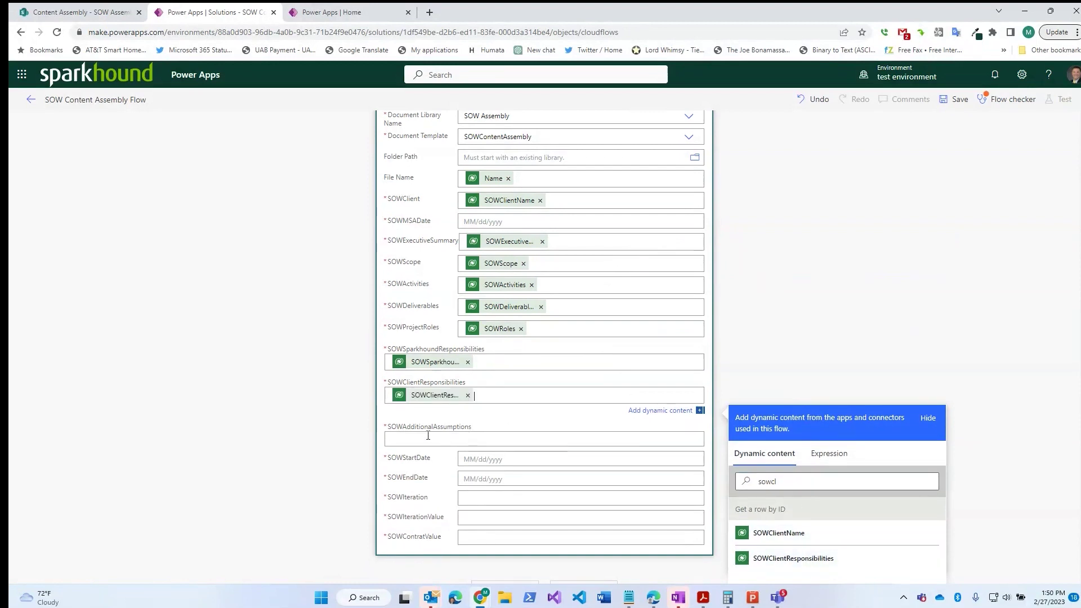
Fill the SOWAdditionalAssumptions field with the Dataverse row's dynamic value SOWAdditionalAssumptions.
left_click(791, 524)
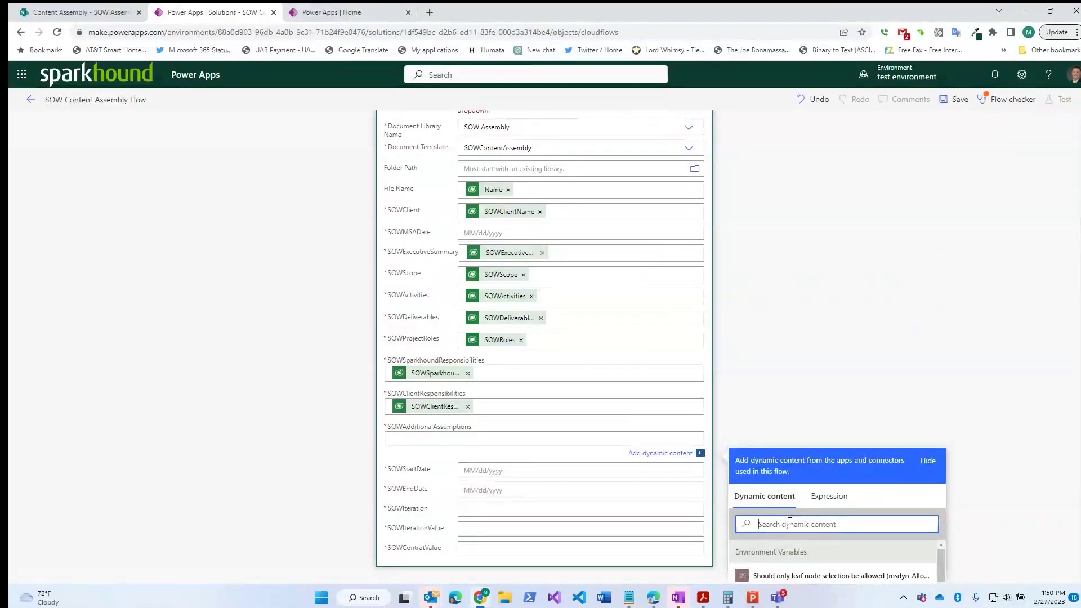
type("sow")
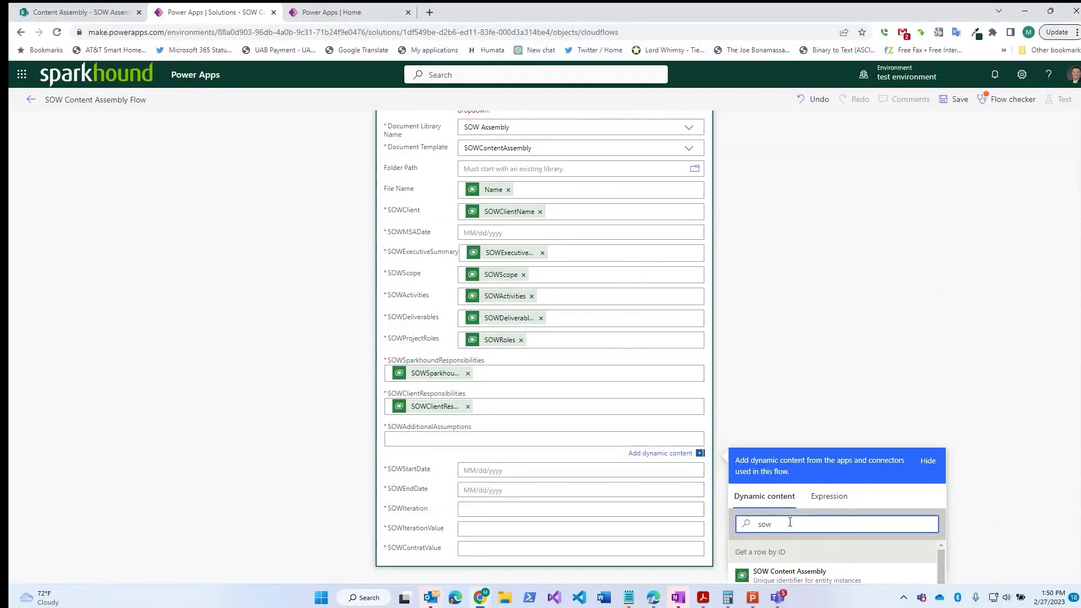
type("add")
scroll(795, 526, "down", 2)
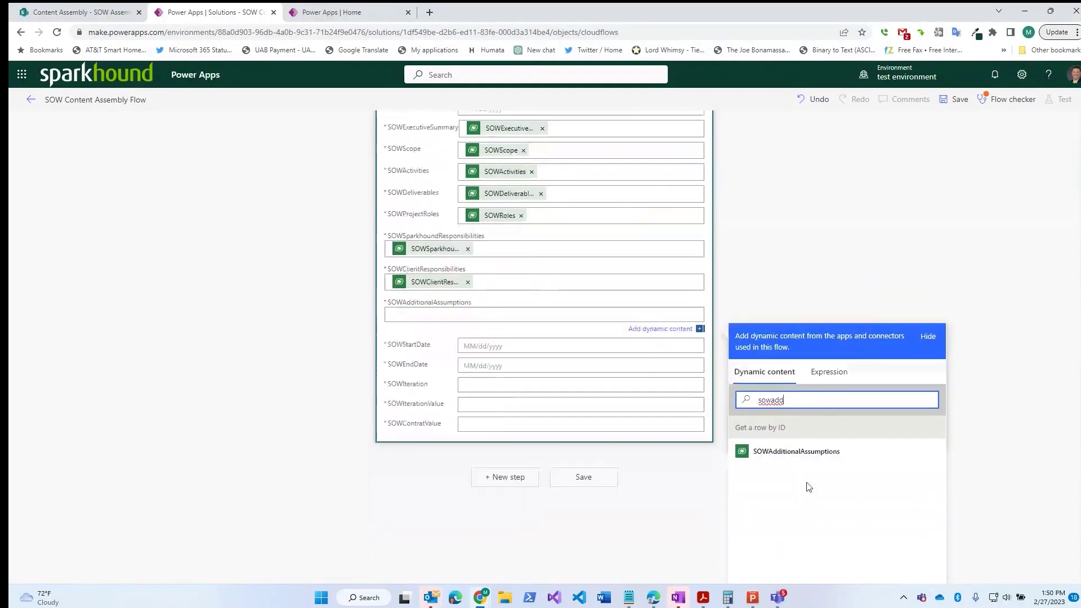
scroll(796, 526, "down", 2)
left_click(800, 407)
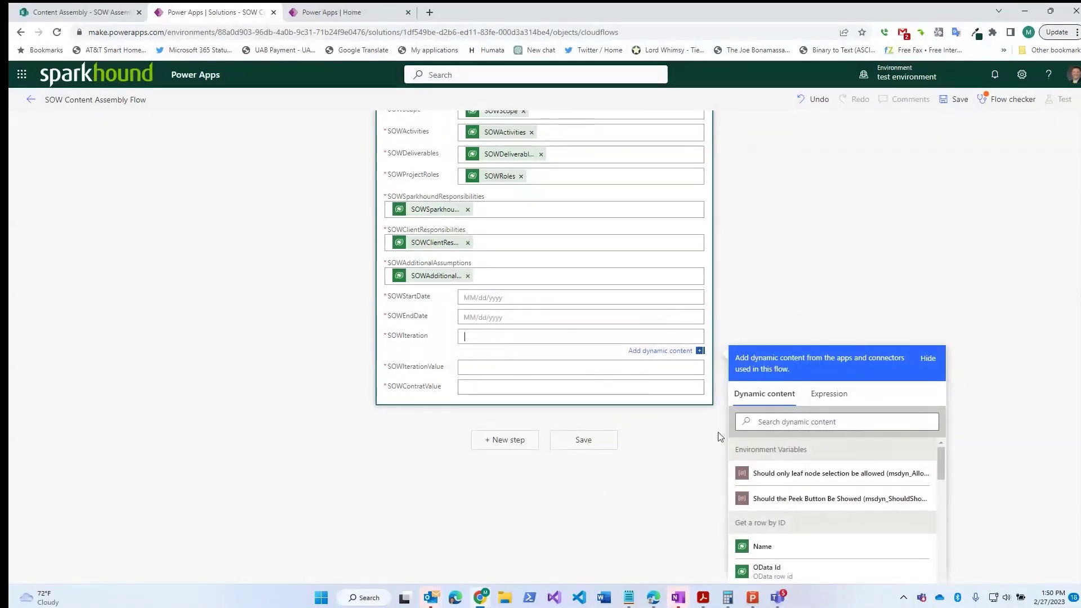
Leave SOWStartDate and SOWEndDate empty and fill SOWIteration with the row's dynamic value SOWTimeFrame.
left_click(799, 422)
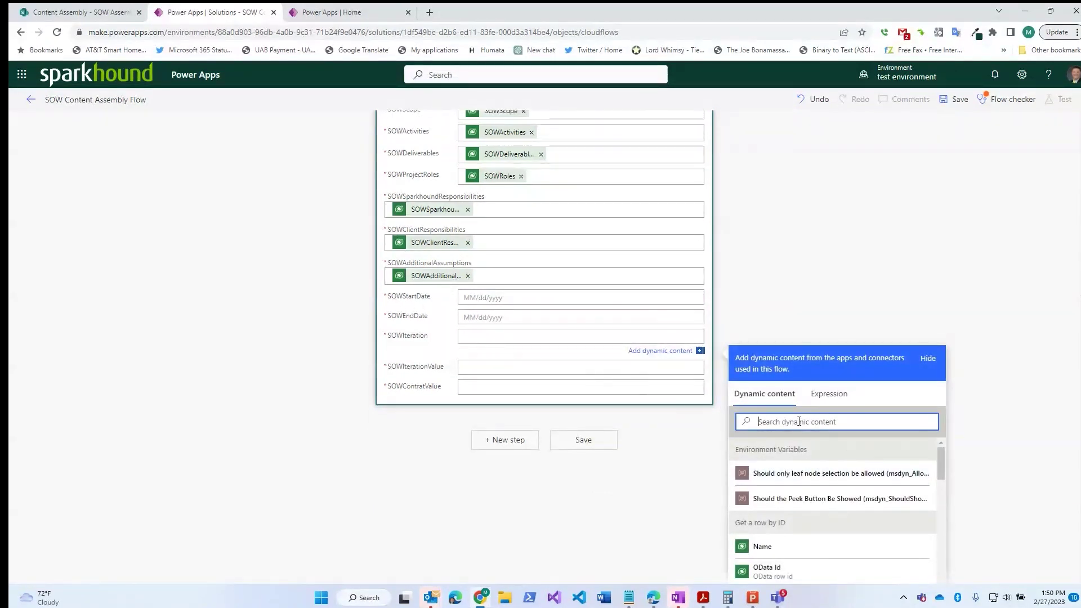
type("sow")
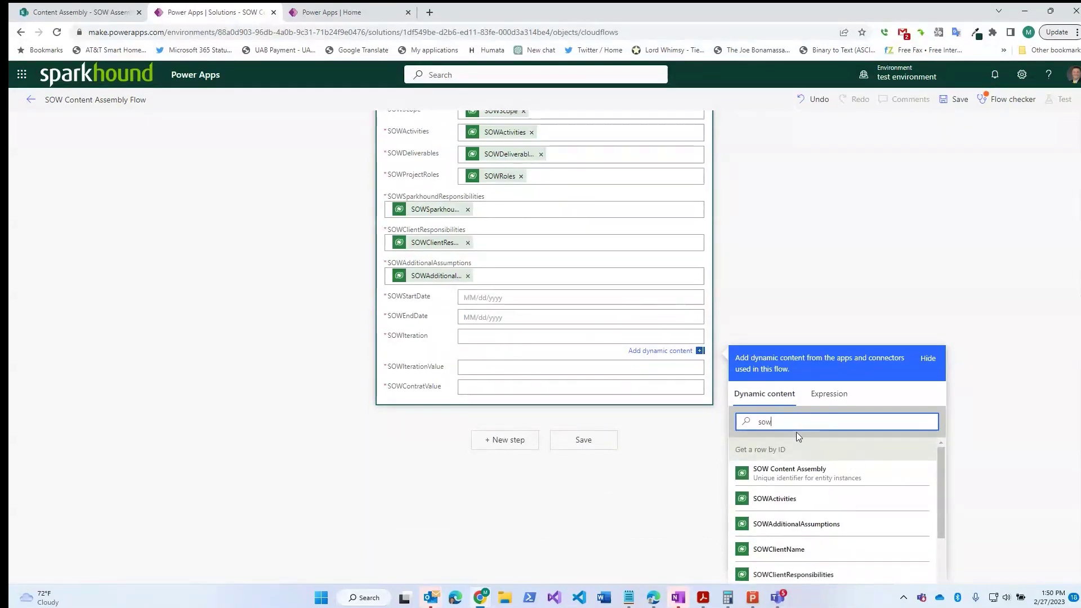
type("i")
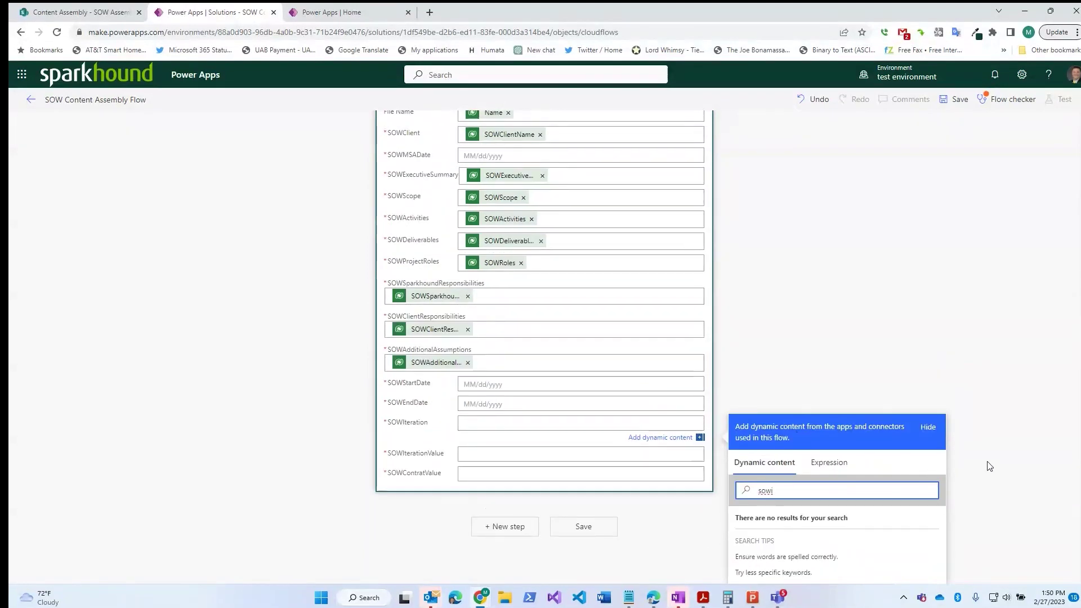
key("BackSpace")
scroll(934, 515, "down", 3)
scroll(921, 459, "down", 5)
scroll(826, 463, "down", 3)
left_click(788, 474)
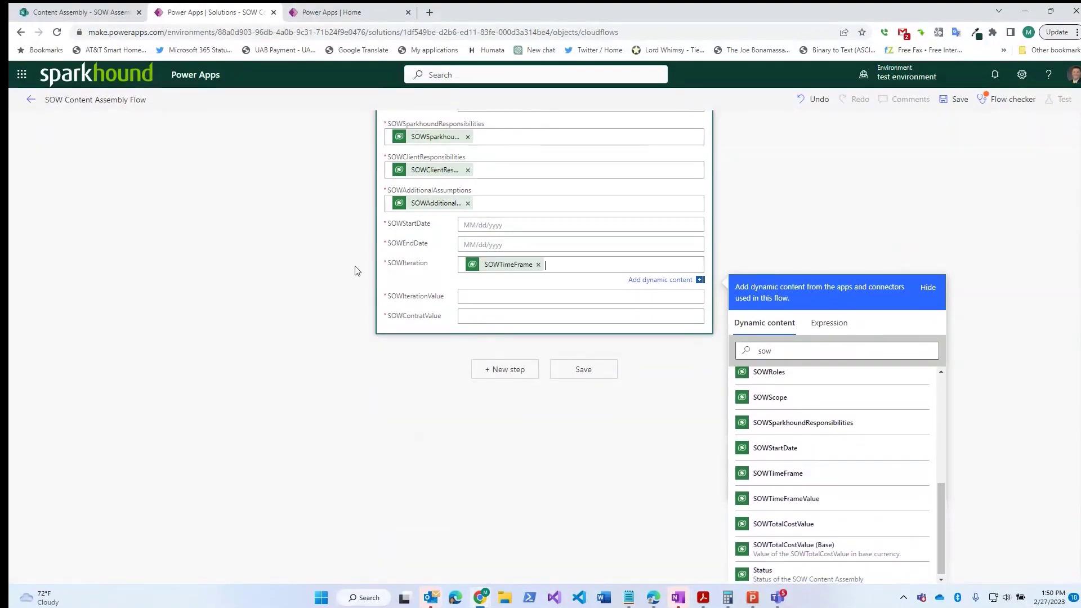
Fill the SOWIterationValue field with the row's dynamic value SOWTimeFrameValue.
left_click(471, 296)
left_click(775, 379)
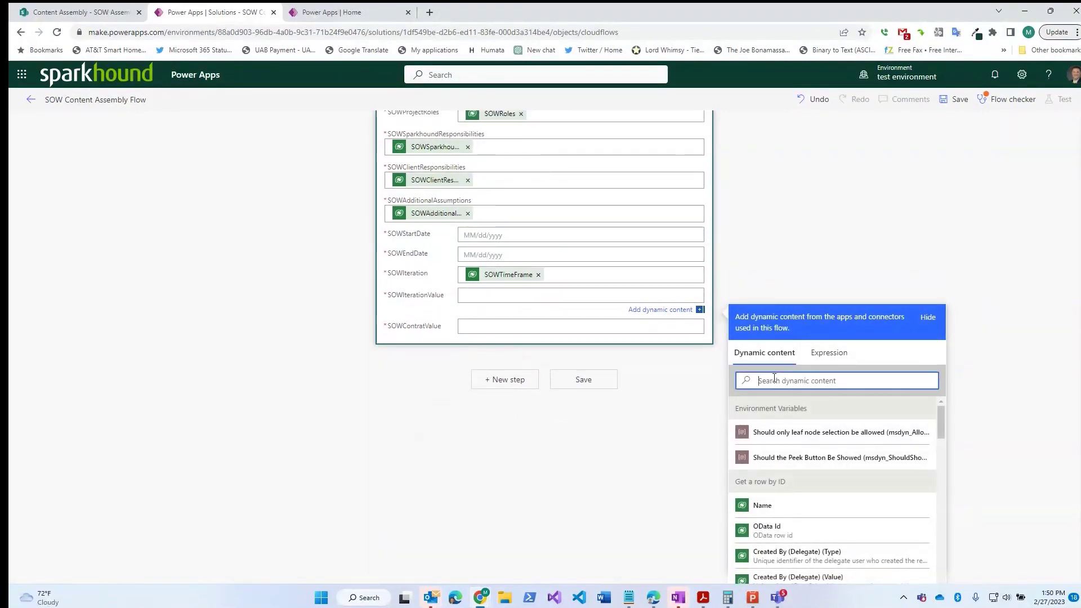
type("sowit")
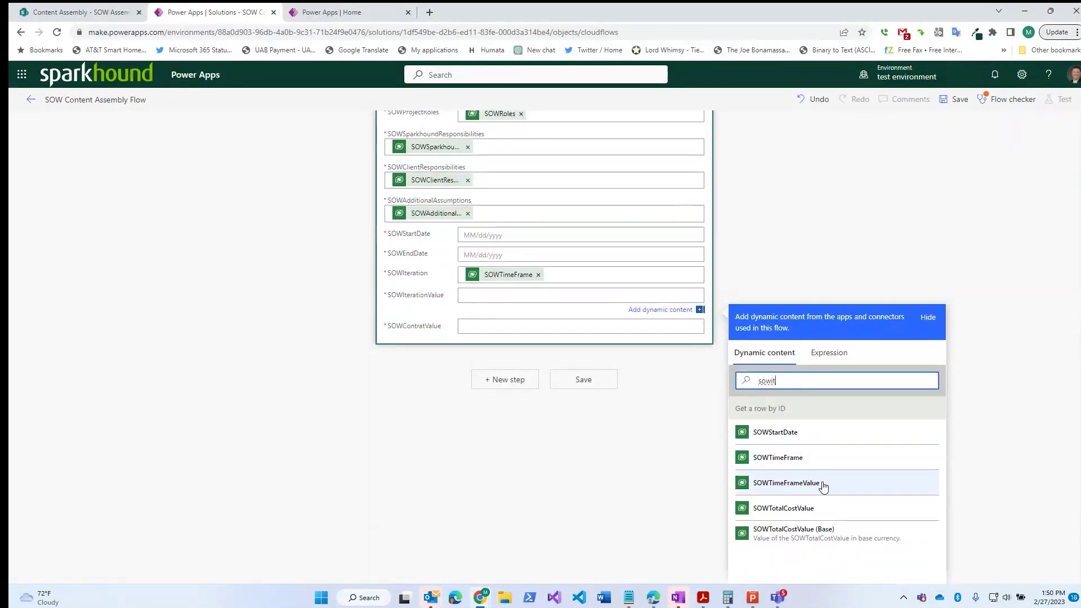
left_click(822, 487)
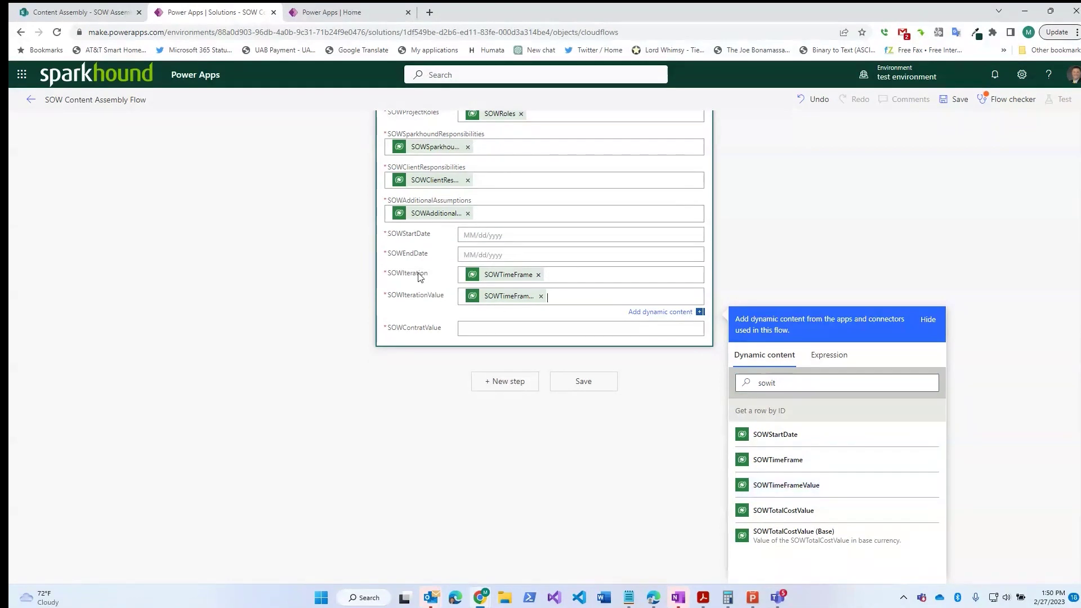
Find the total cost column among the SOW dynamic values and fill SOWContratValue with SOWTotalCostValue.
left_click(475, 324)
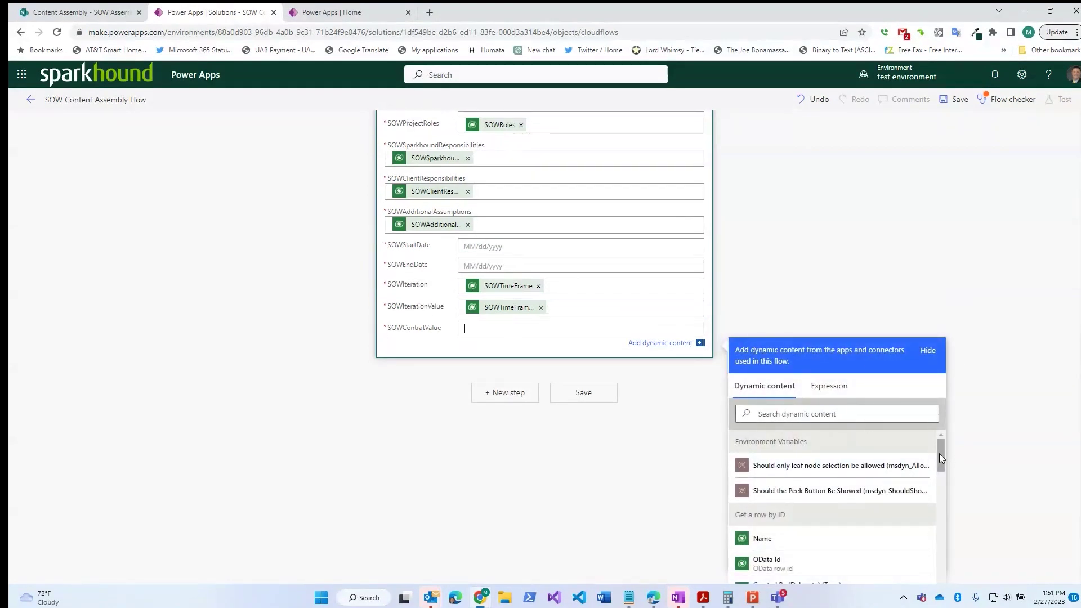
left_click(829, 416)
type("sow")
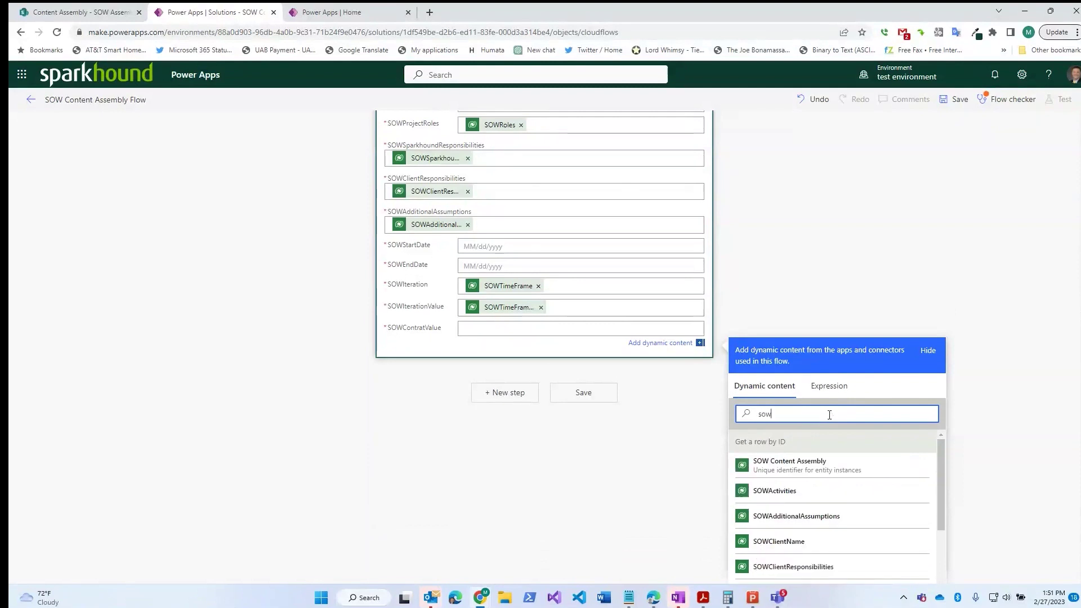
type("con")
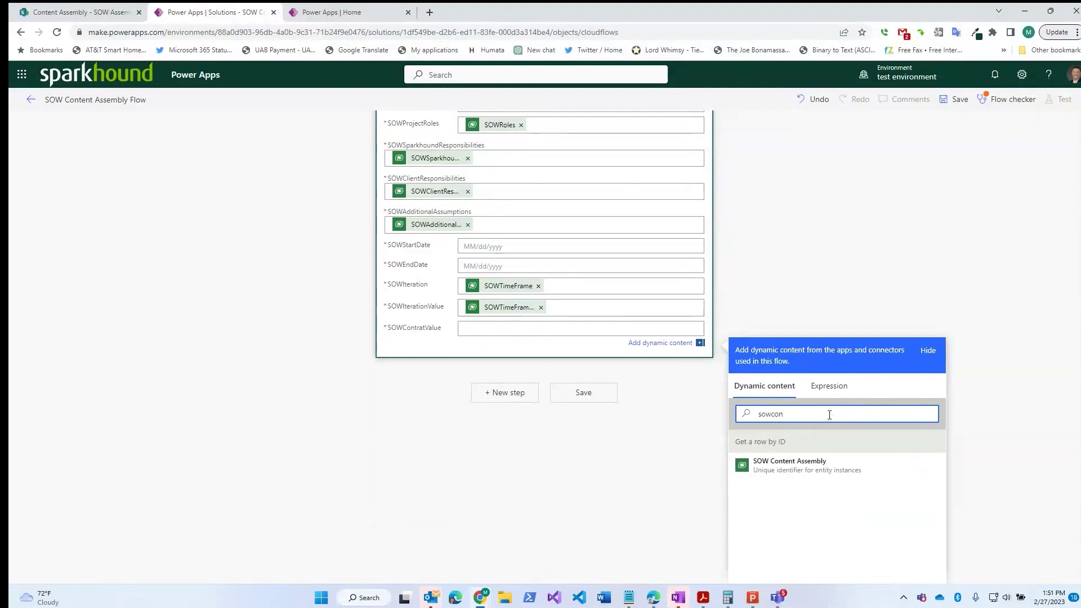
key("BackSpace")
key("BackSpace")
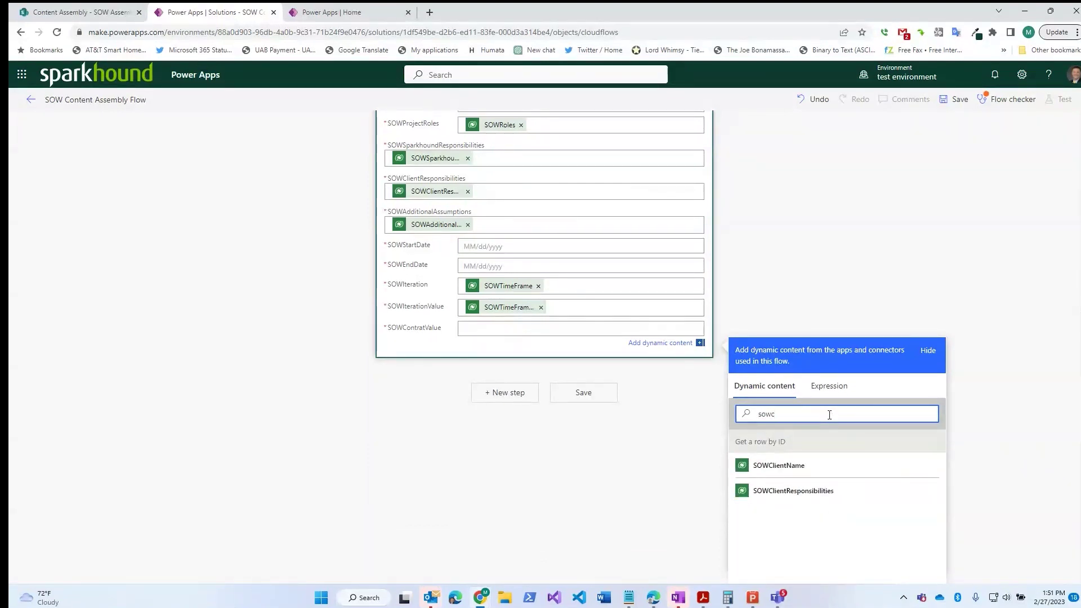
key("BackSpace")
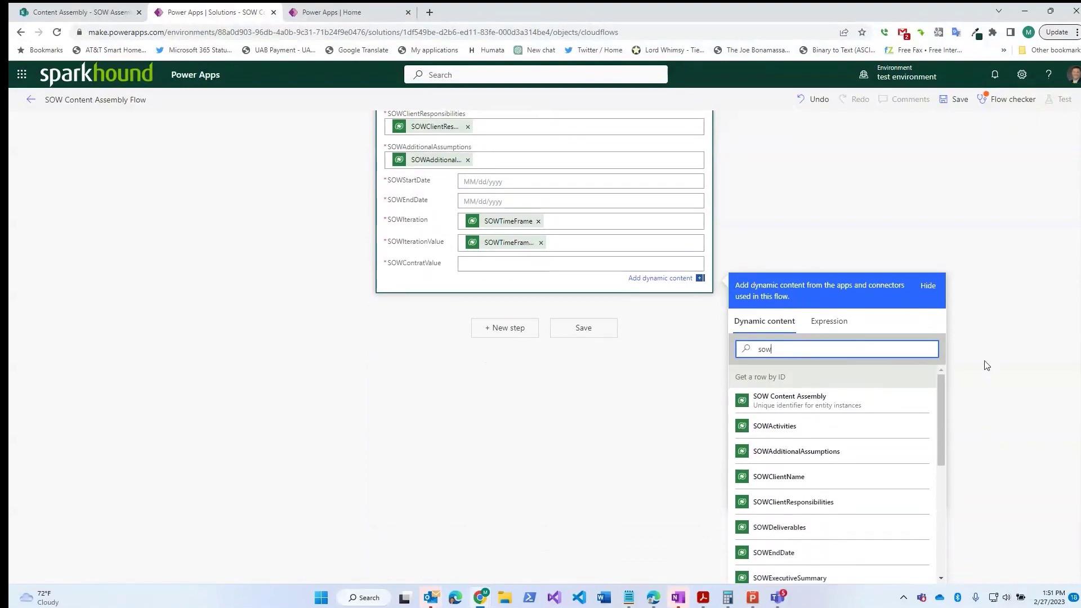
left_click_drag(944, 427, 945, 536)
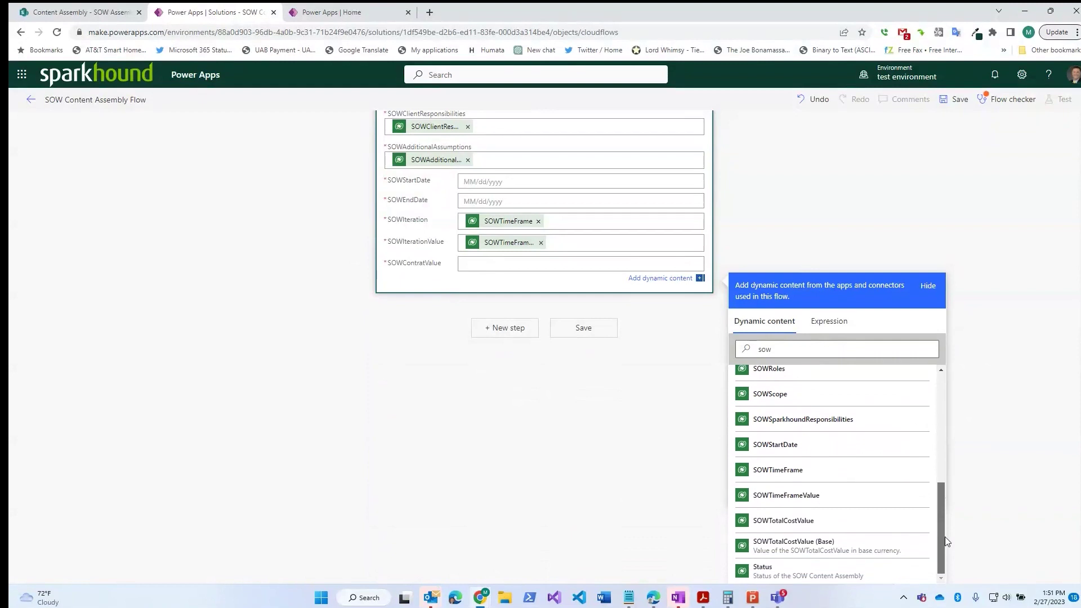
left_click(794, 525)
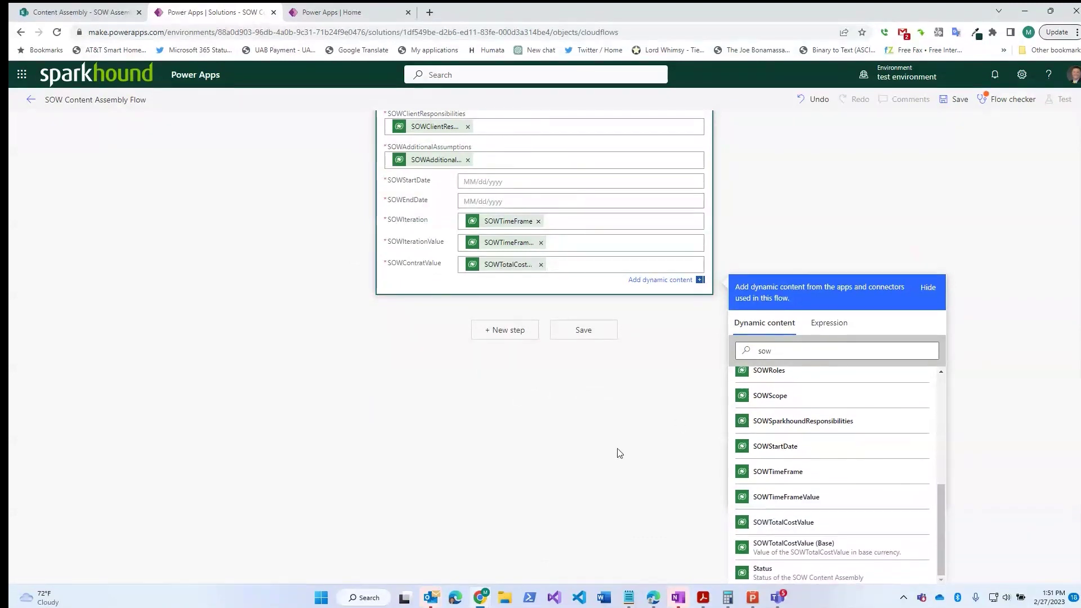
Insert a Data Operation Compose action between Get a row by ID and the Generate document action.
scroll(630, 457, "up", 5)
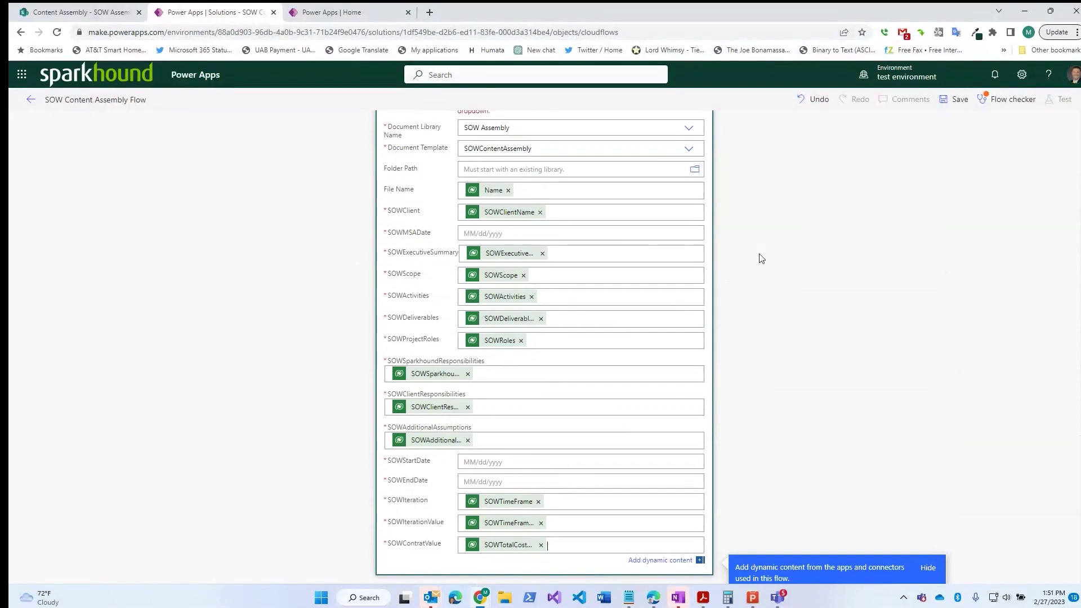
scroll(809, 269, "up", 3)
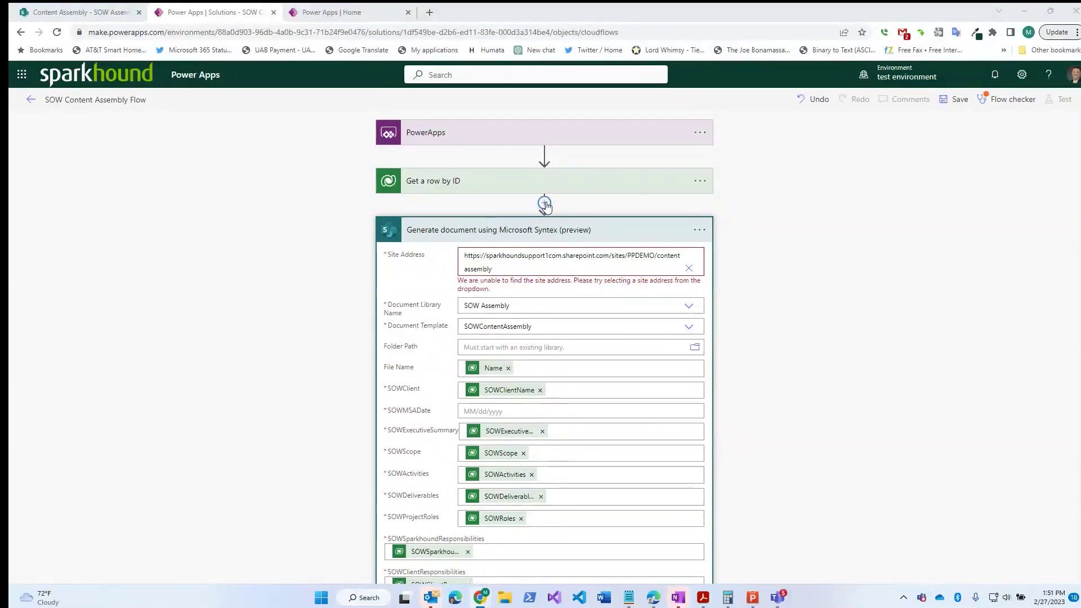
left_click(546, 204)
left_click(538, 221)
type("compose")
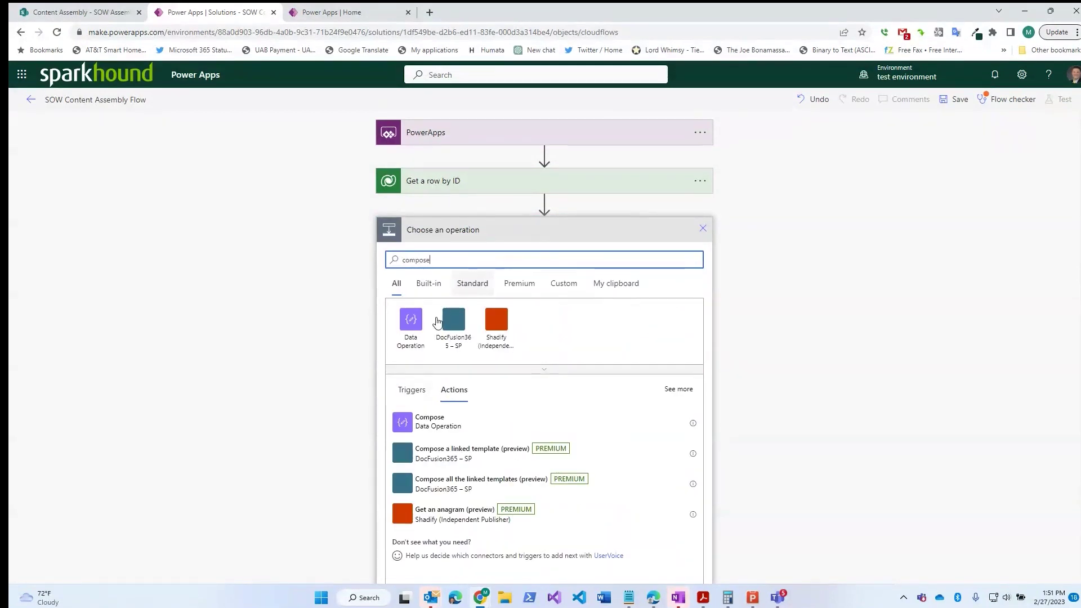
left_click(423, 426)
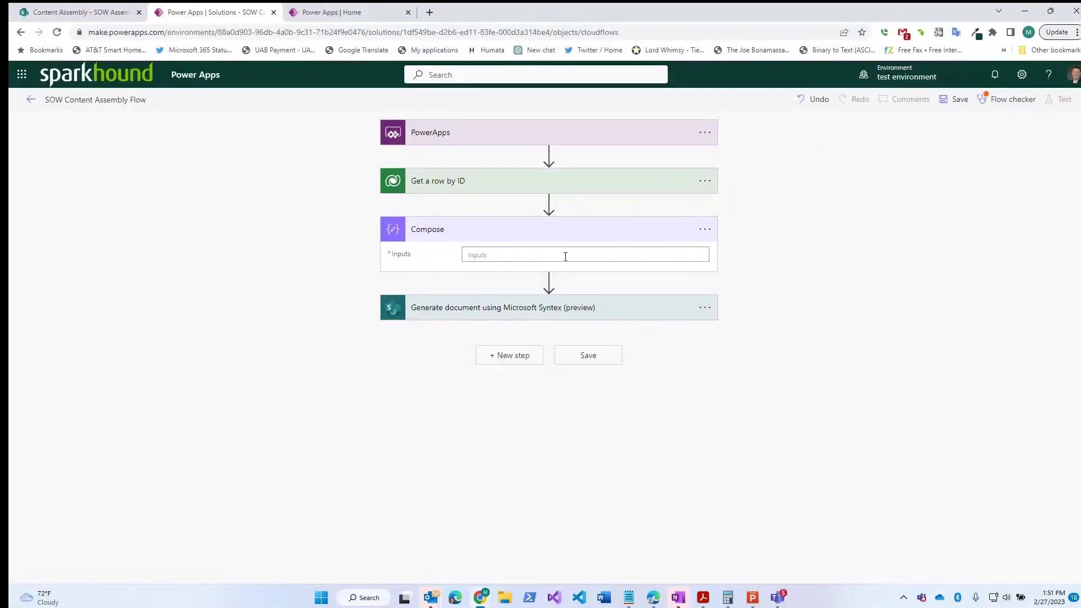
Rename the new Compose action to MSA Date.
left_click(705, 230)
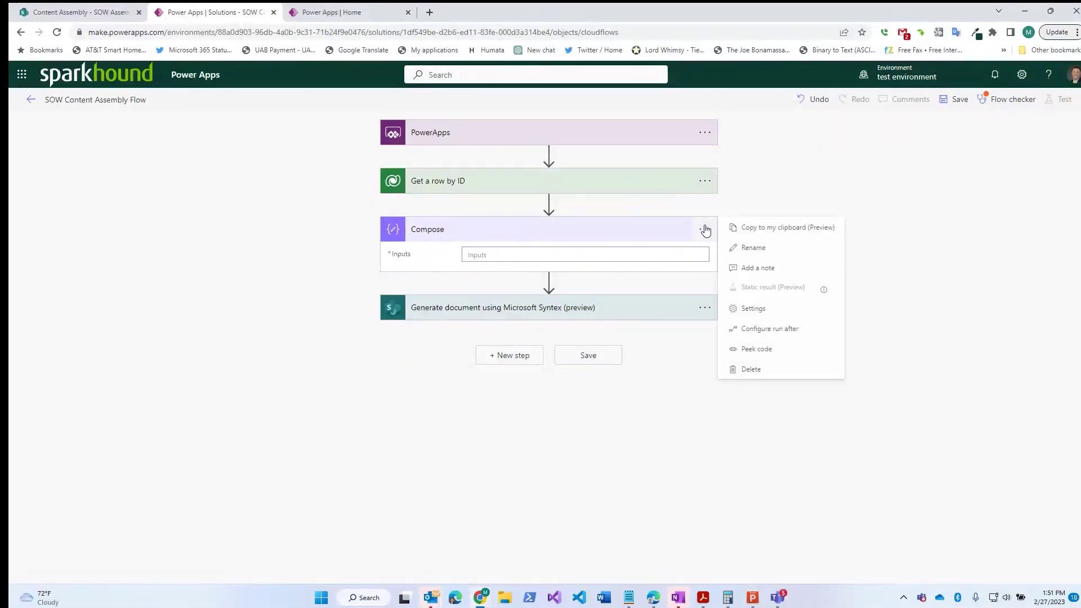
left_click(756, 247)
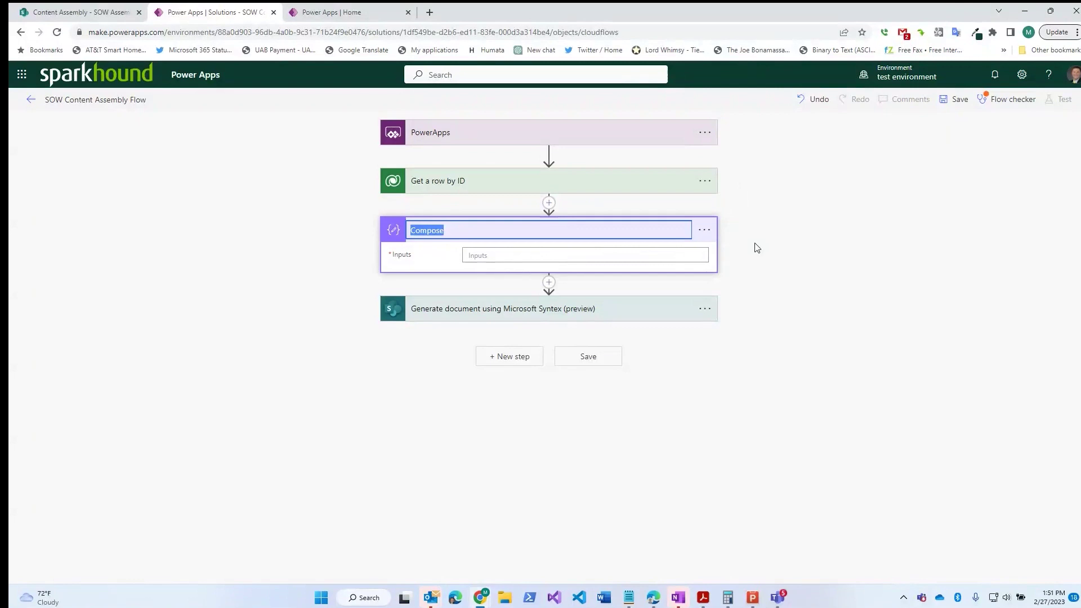
type("MS")
Start a formatDateTime( expression for the Inputs of the MSA Date Compose action.
left_click(688, 254)
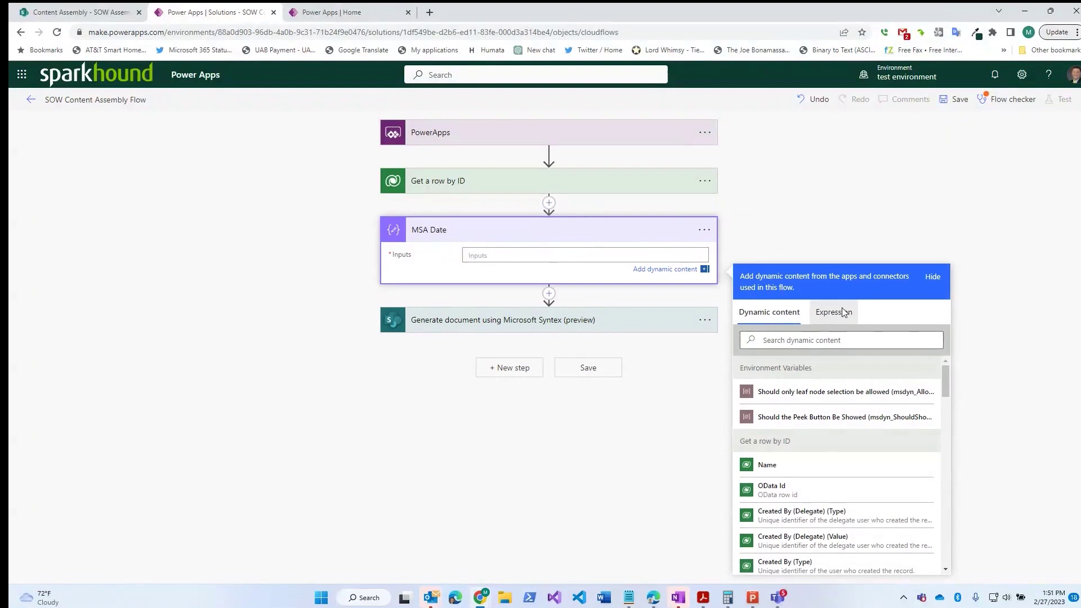
left_click(833, 312)
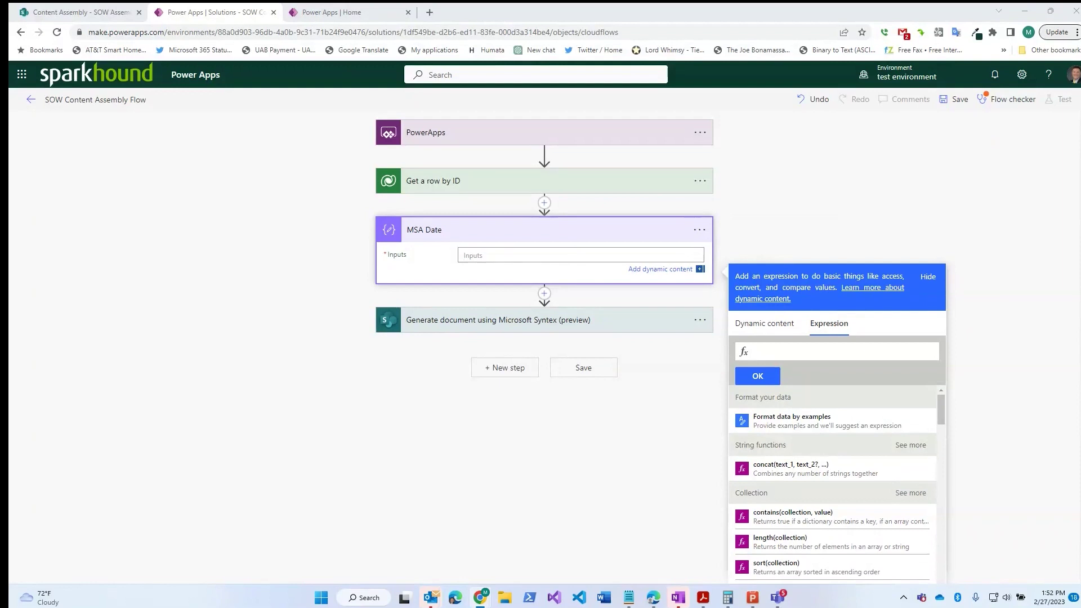
left_click(789, 348)
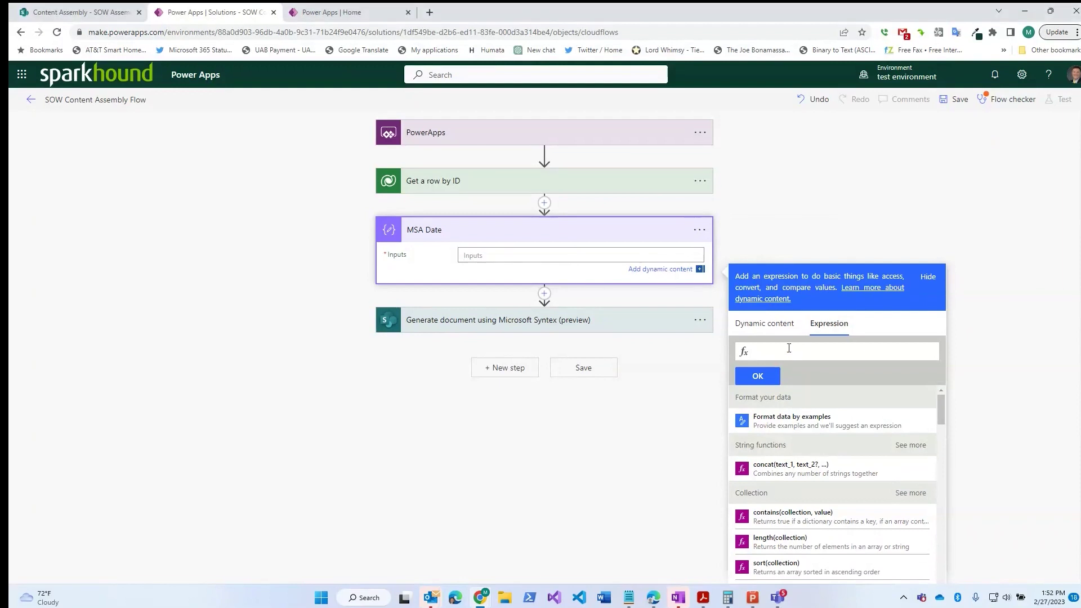
type("forma")
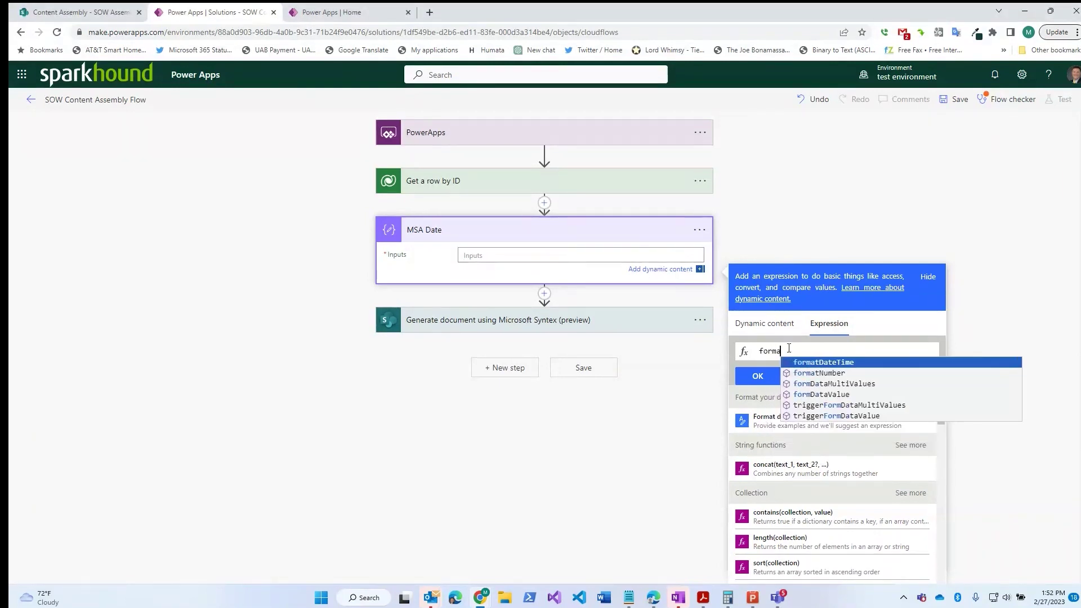
left_click(843, 364)
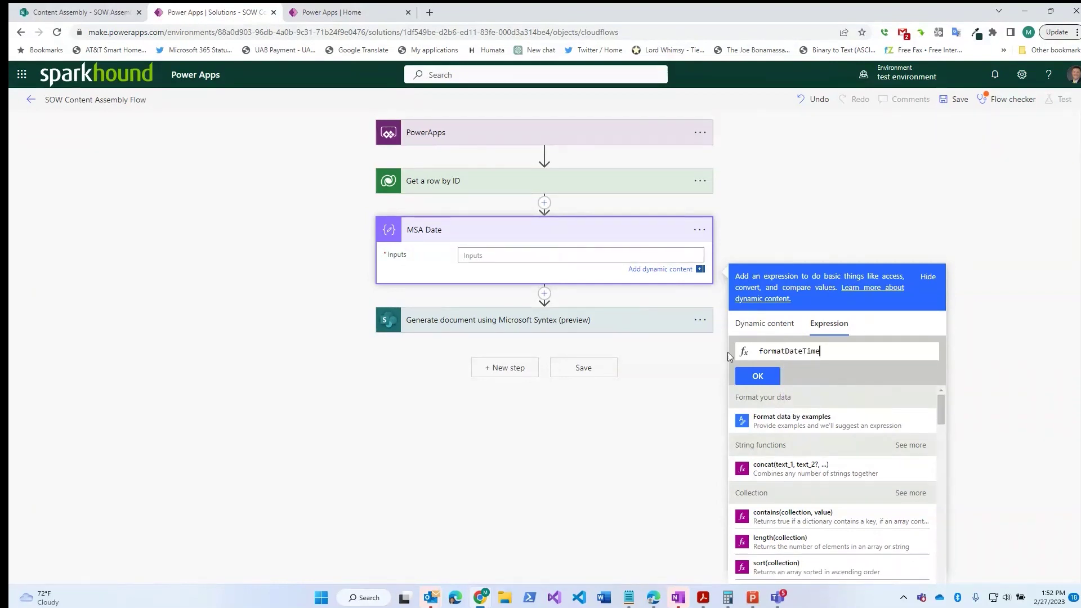
type("(")
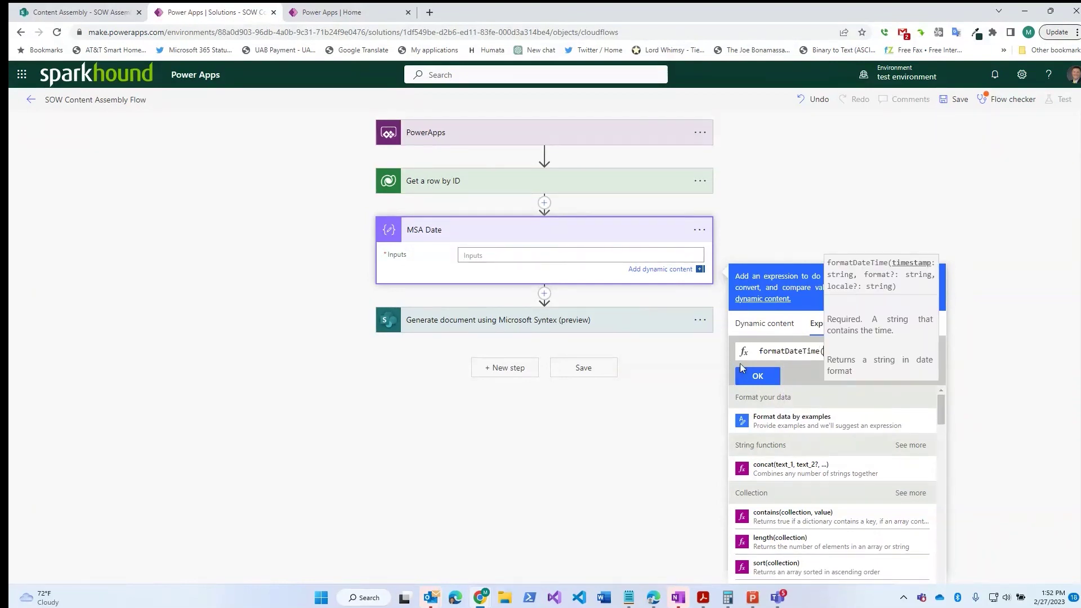
Insert the SOWMSADate dynamic value from Get a row by ID as the timestamp argument of formatDateTime.
left_click(776, 327)
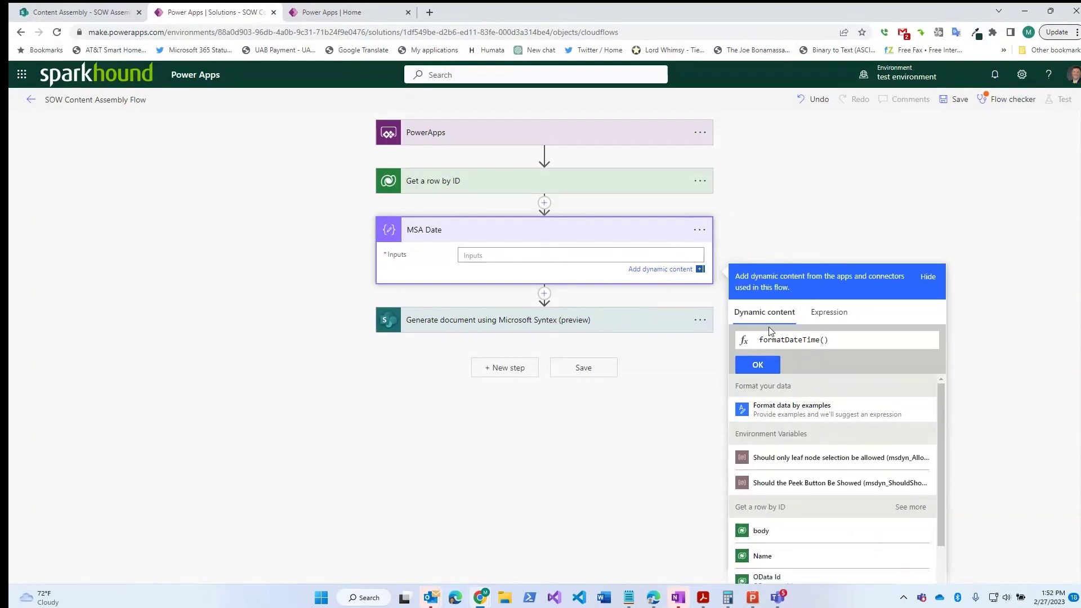
left_click_drag(941, 437, 948, 496)
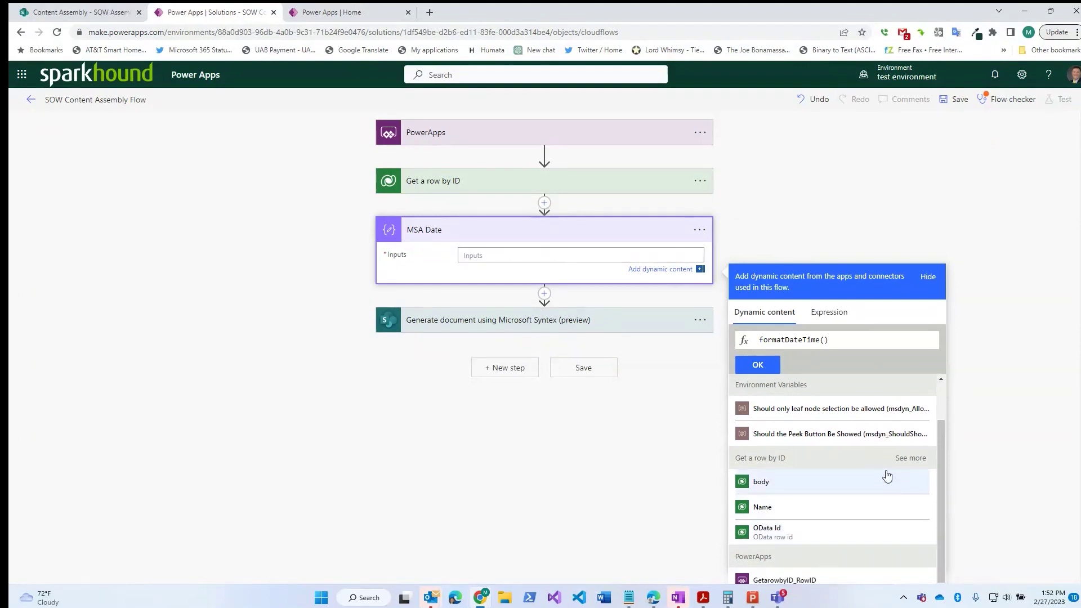
left_click(911, 459)
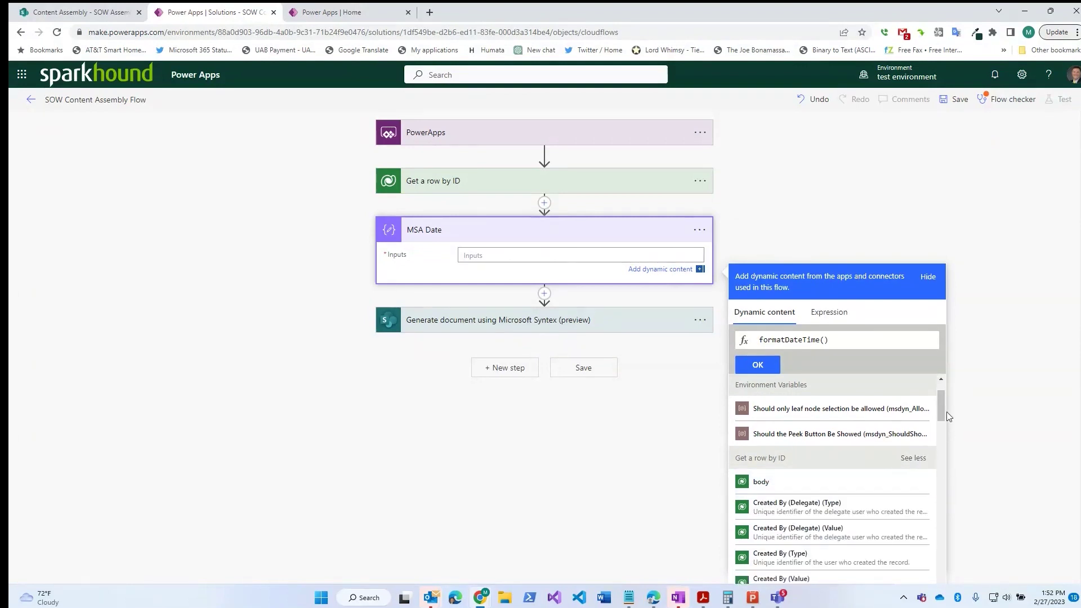
left_click_drag(942, 411, 939, 536)
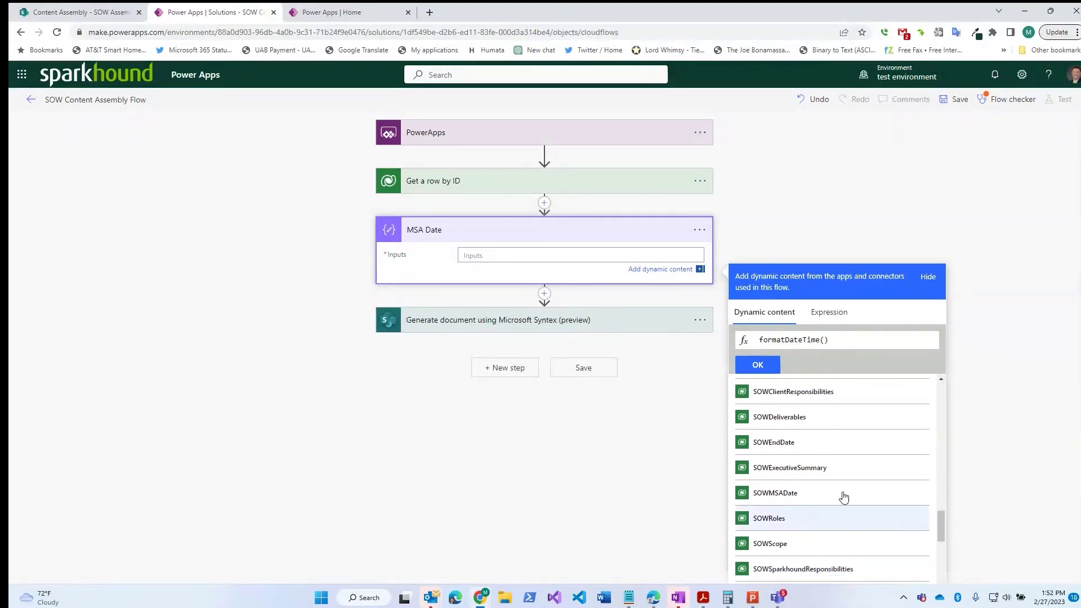
left_click(776, 494)
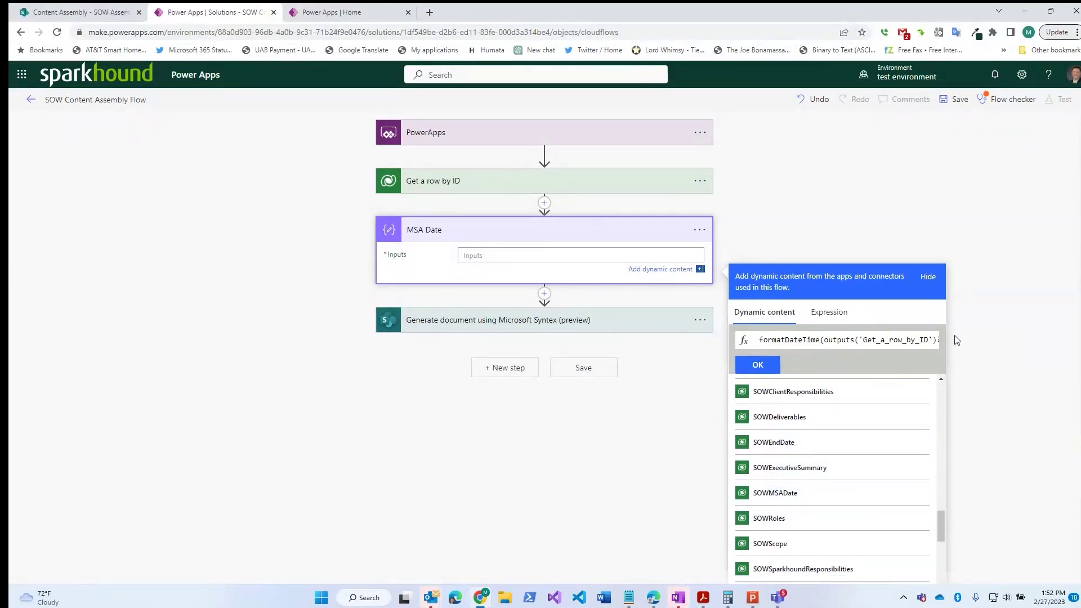
Add the format argument 'MM/dd/yyyy' after the SOWMSADate value and apply the expression to the MSA Date inputs.
left_click(792, 341)
key("End")
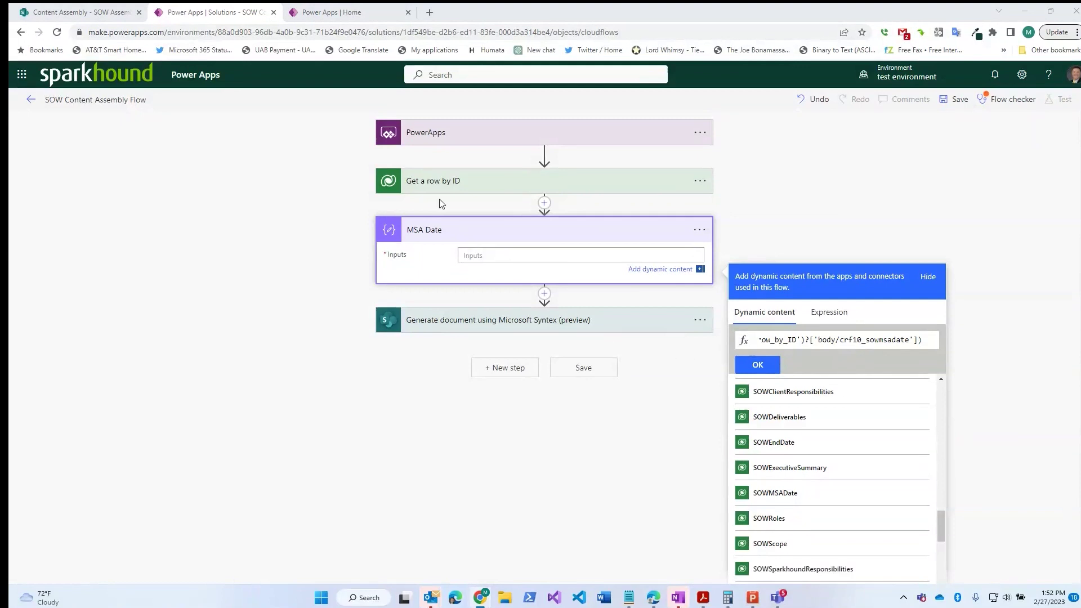
left_click(917, 340)
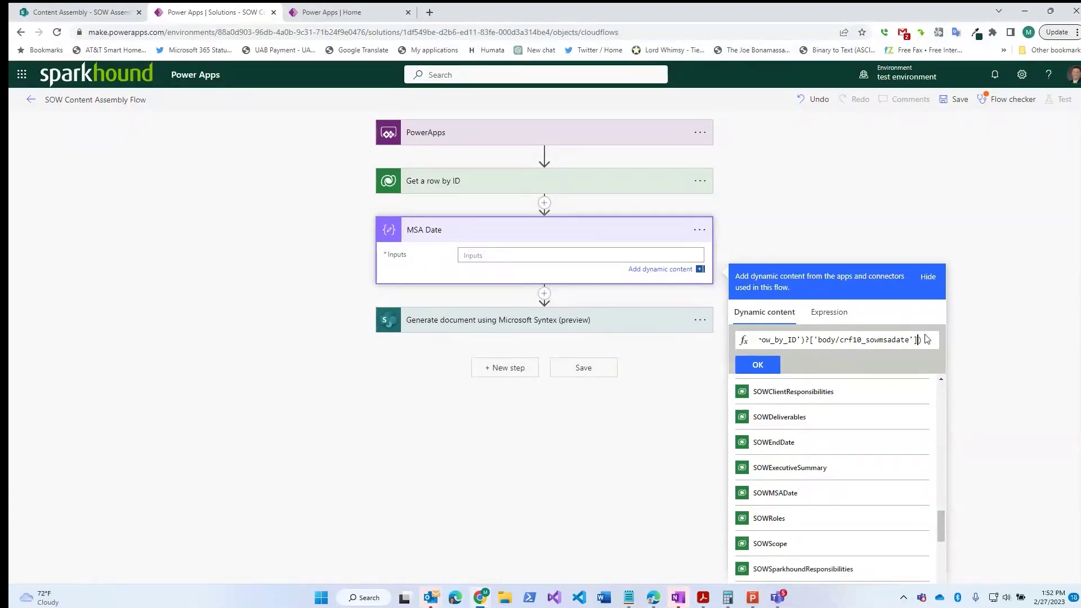
type(",'")
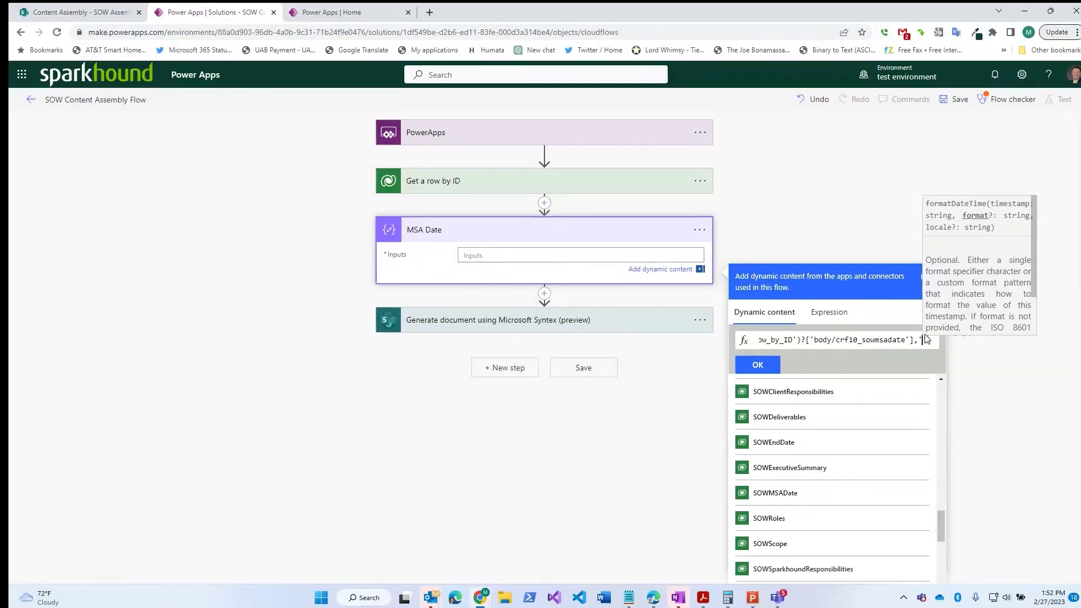
type("MM/")
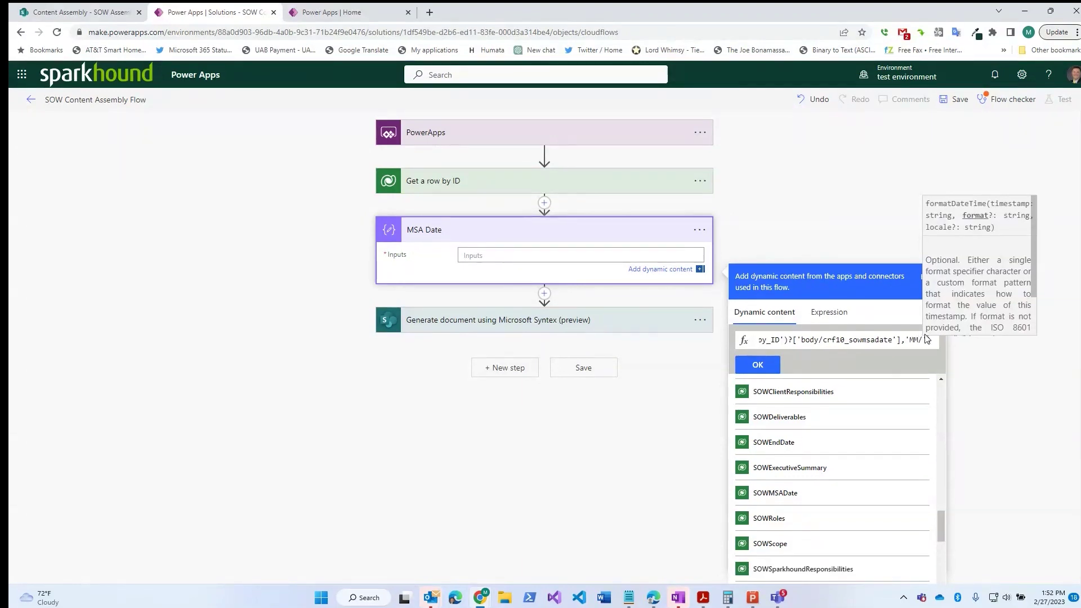
type("dd/")
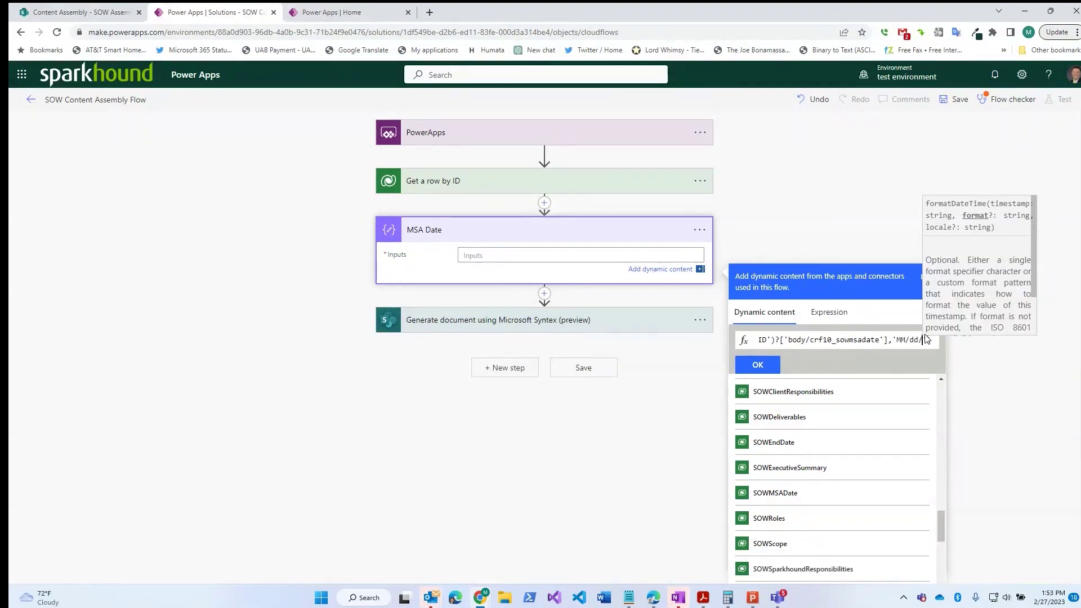
type("yyyy")
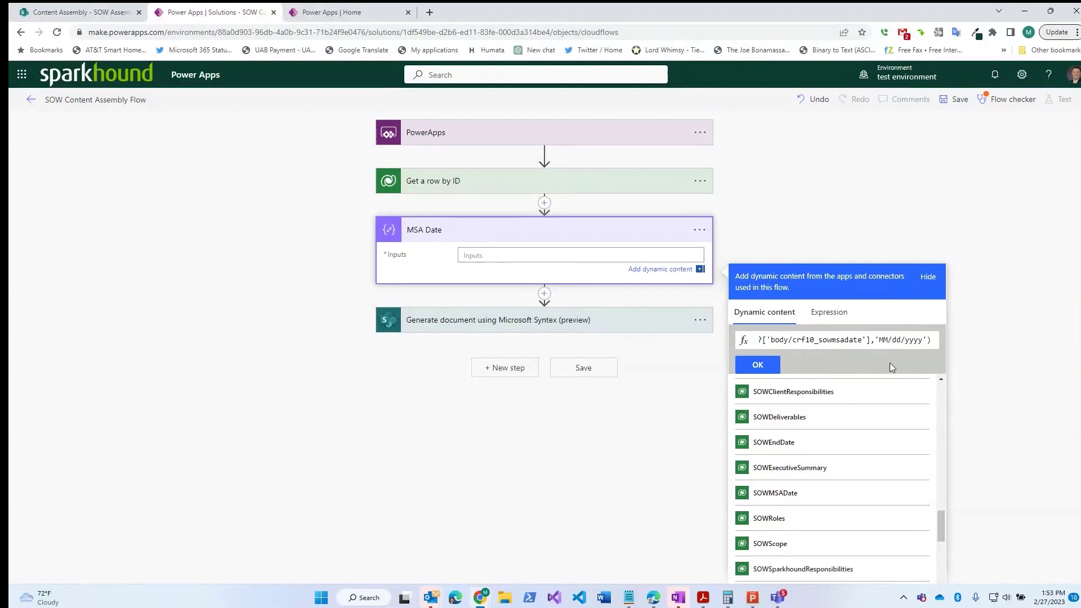
left_click(756, 367)
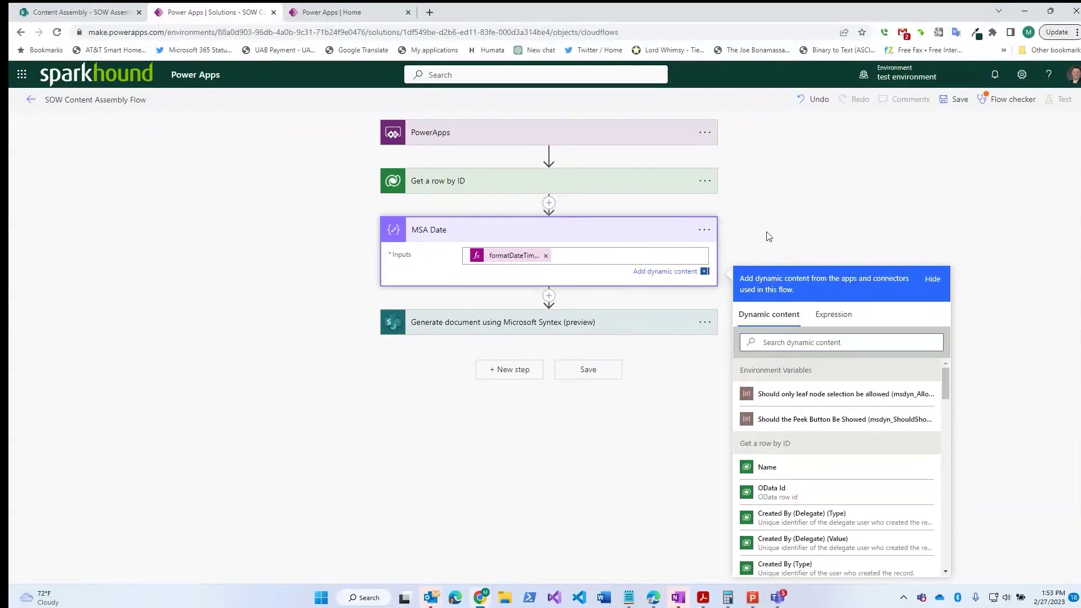
Fill the SOWMSADate field of the Generate document action with the Outputs of the MSA Date action.
left_click(572, 245)
left_click(556, 322)
scroll(403, 386, "down", 4)
scroll(403, 385, "down", 1)
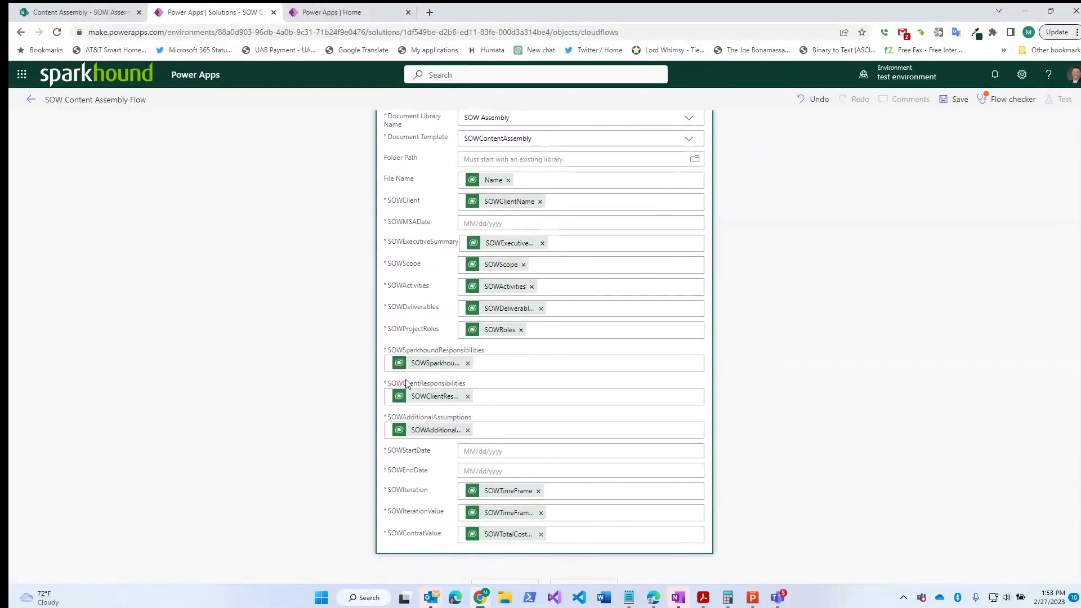
scroll(436, 354, "up", 2)
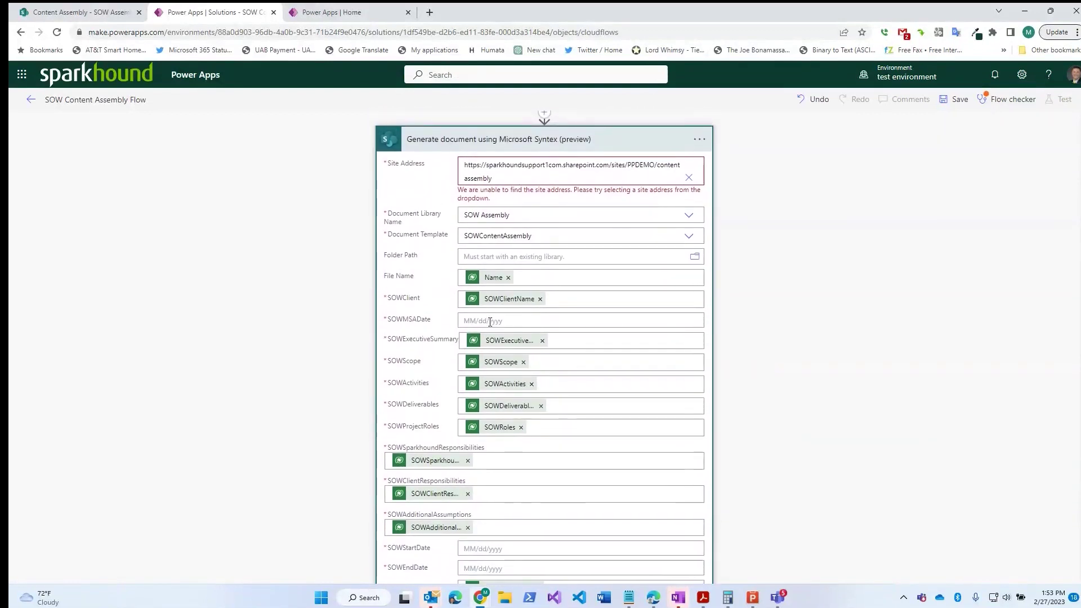
left_click(548, 322)
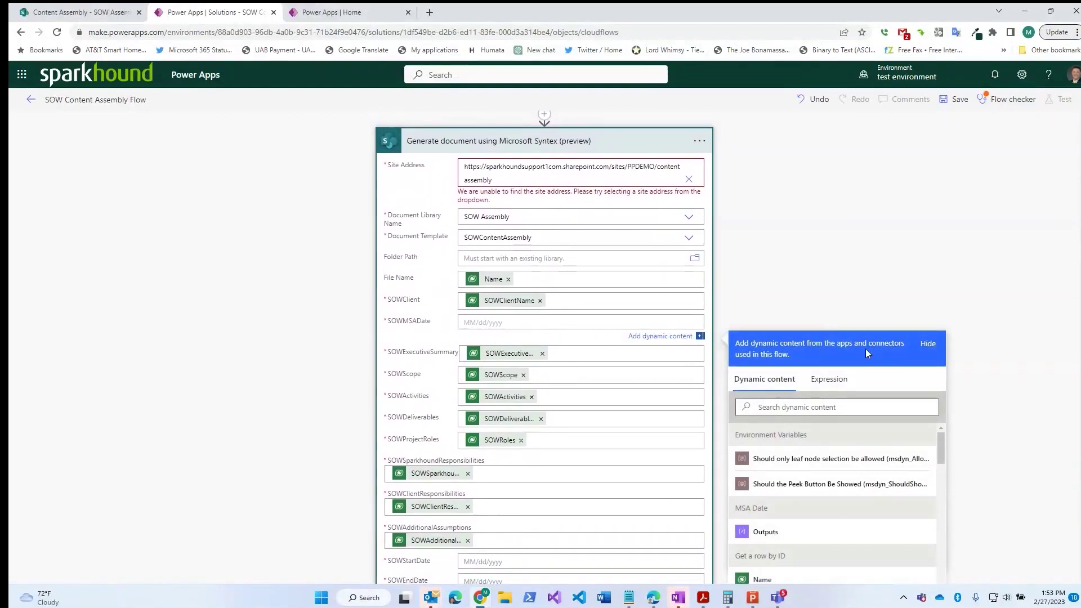
left_click(809, 533)
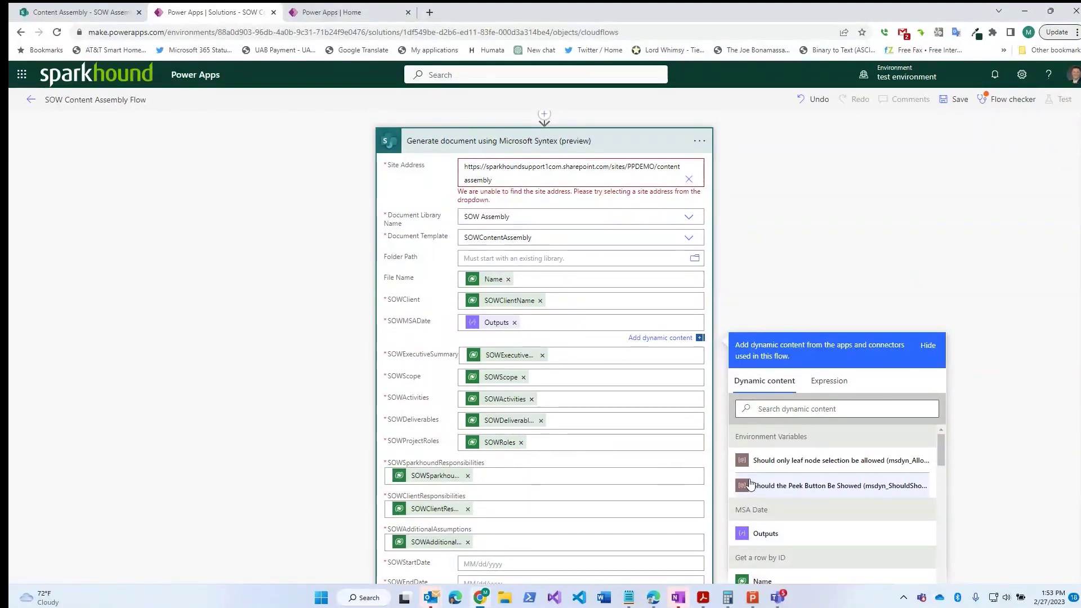
Start a formatDateTime( expression for the SOWStartDate field of the Generate document action.
scroll(409, 311, "down", 3)
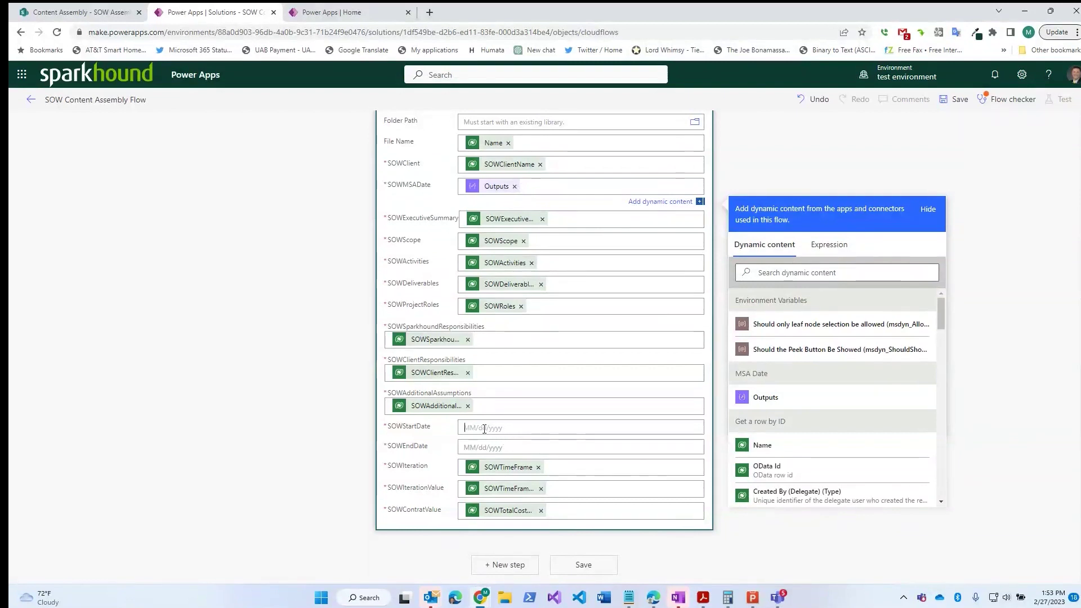
left_click(484, 429)
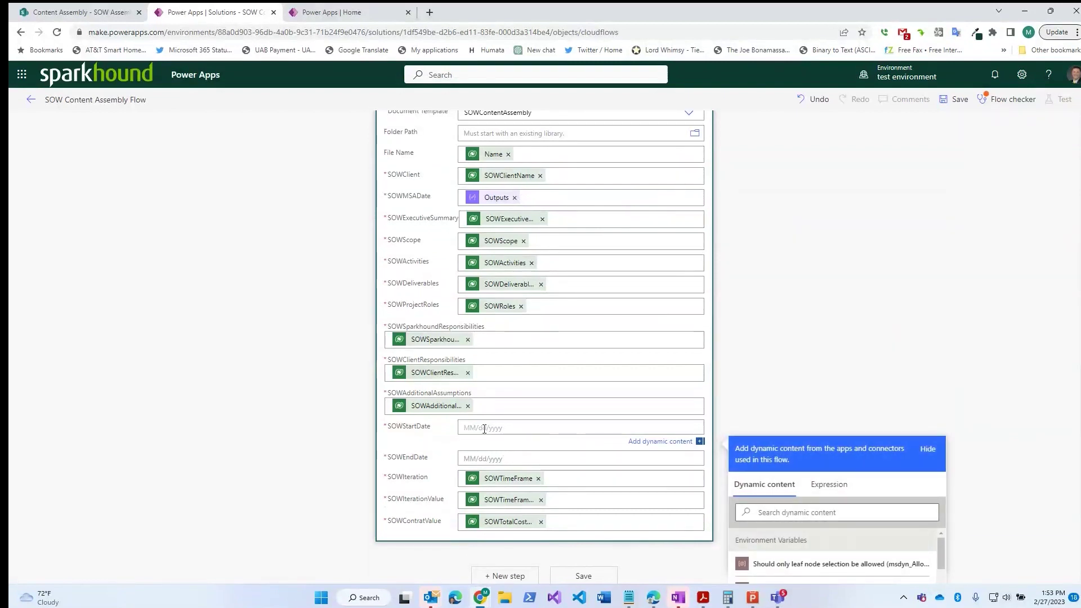
left_click(825, 485)
type("fo")
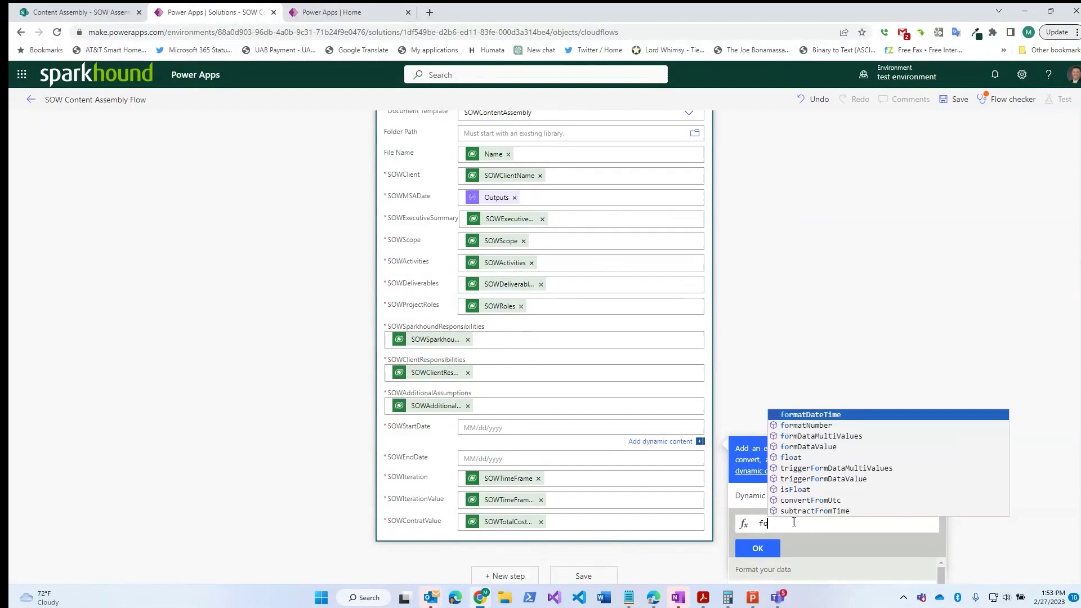
type("rmatd")
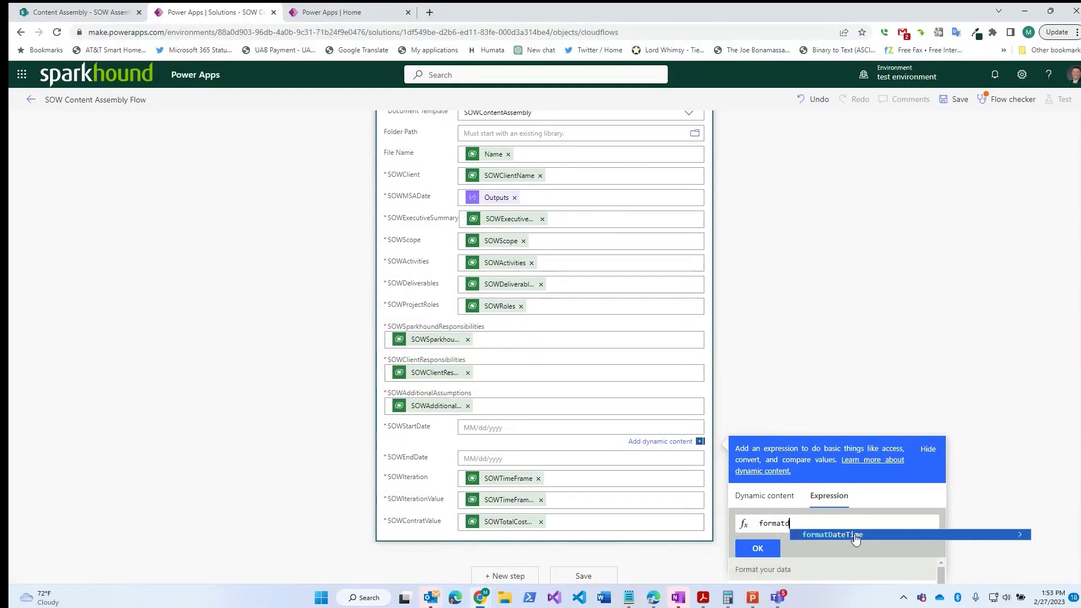
left_click(836, 535)
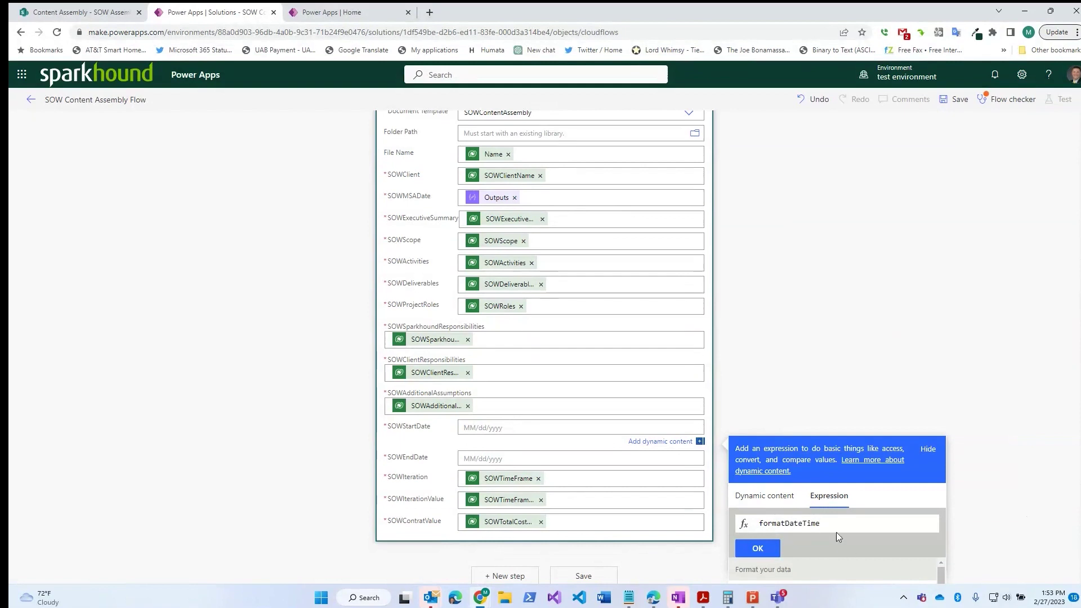
type("(")
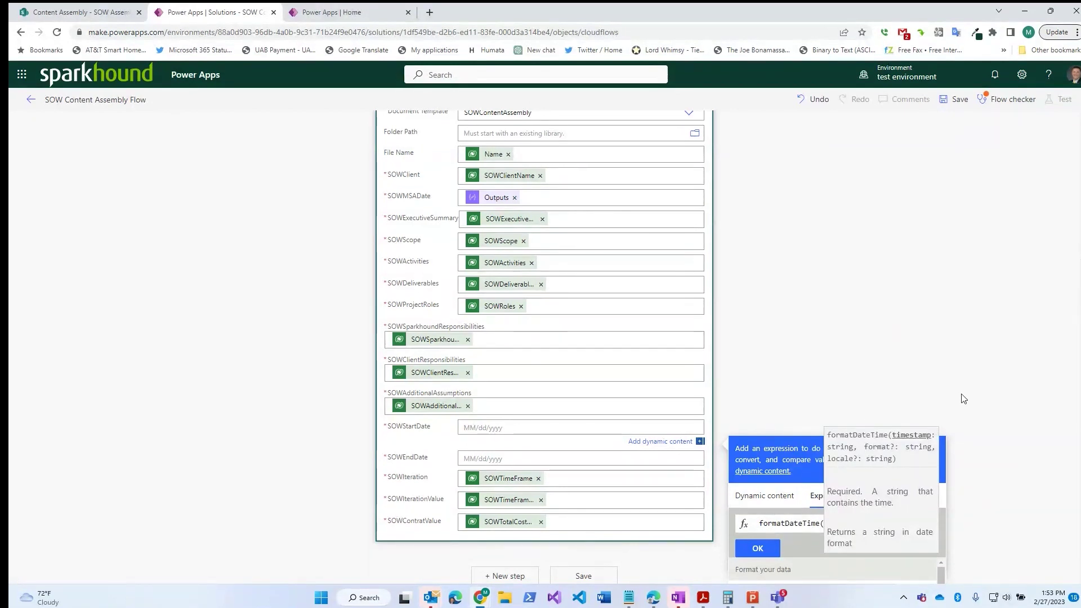
Insert the row's SOWStartDate dynamic value as the timestamp argument of the SOWStartDate field's formatDateTime expression.
scroll(964, 410, "down", 3)
left_click(755, 305)
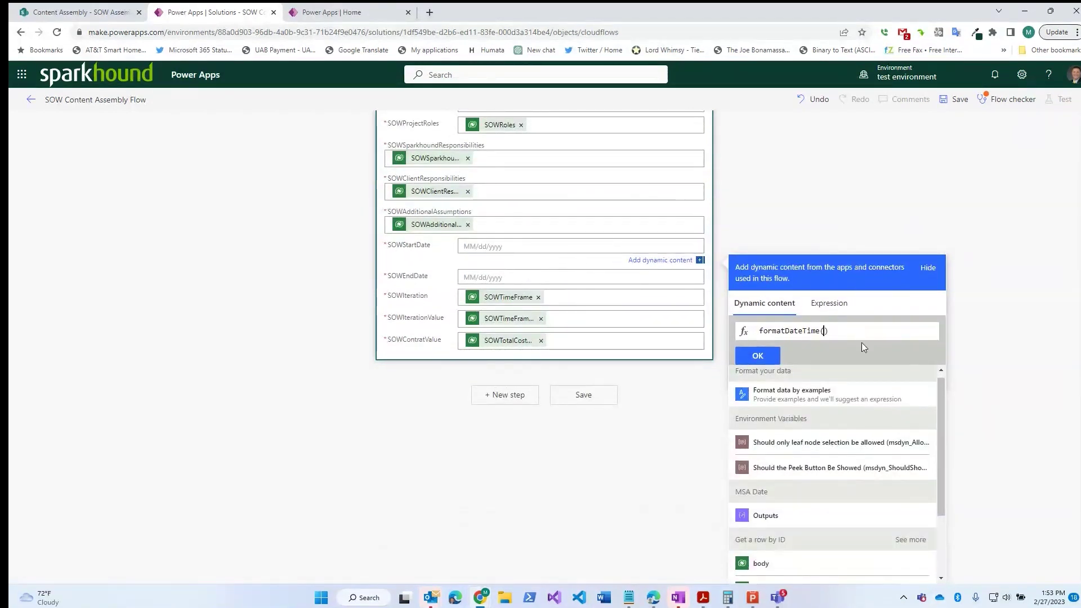
scroll(941, 444, "down", 1)
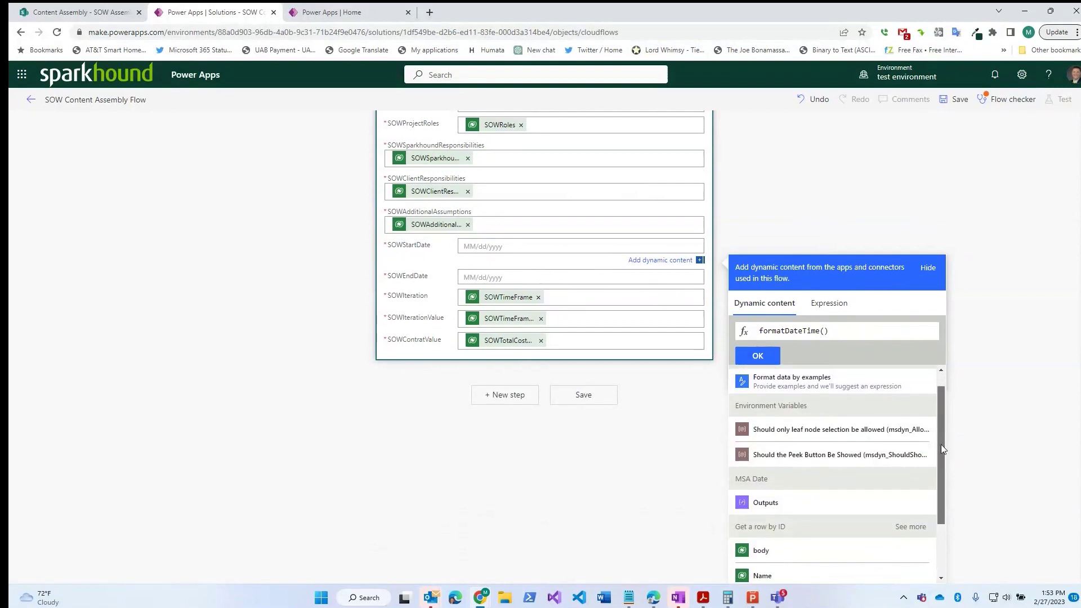
left_click_drag(941, 444, 984, 490)
left_click(910, 449)
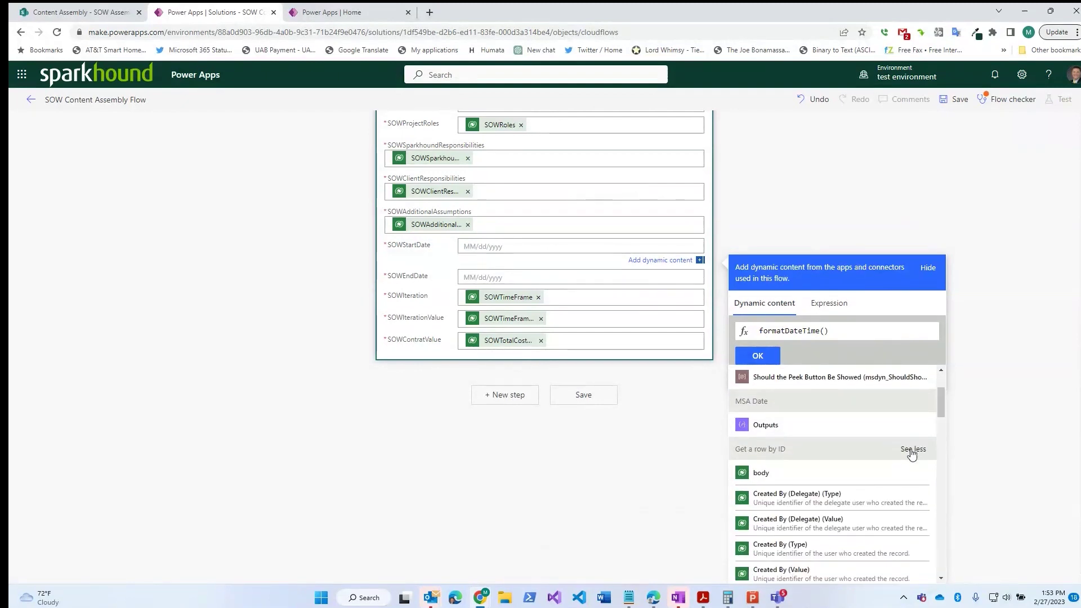
left_click_drag(941, 406, 938, 535)
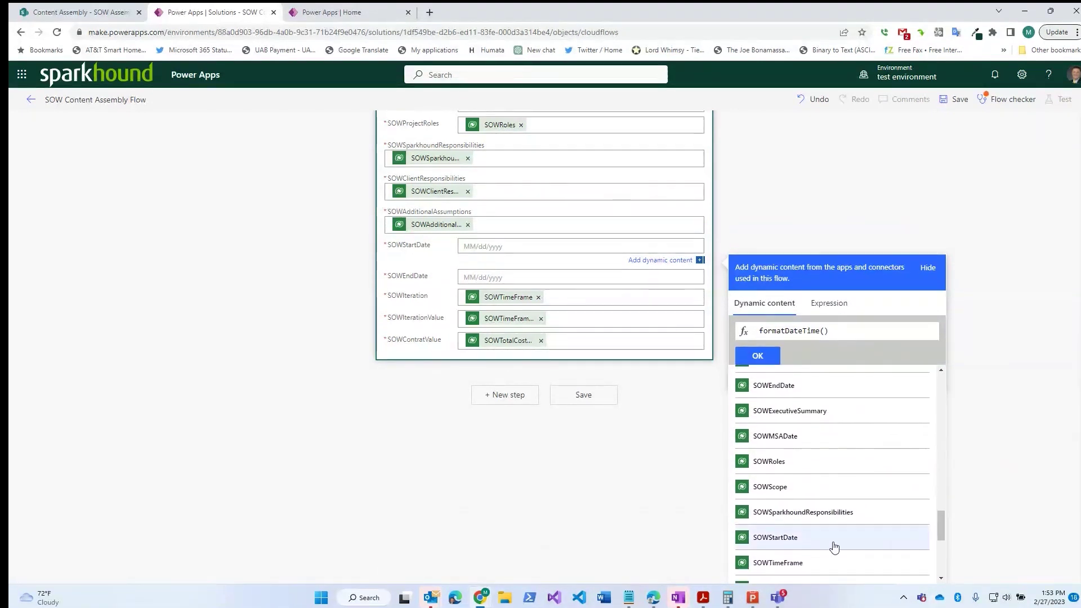
left_click(795, 545)
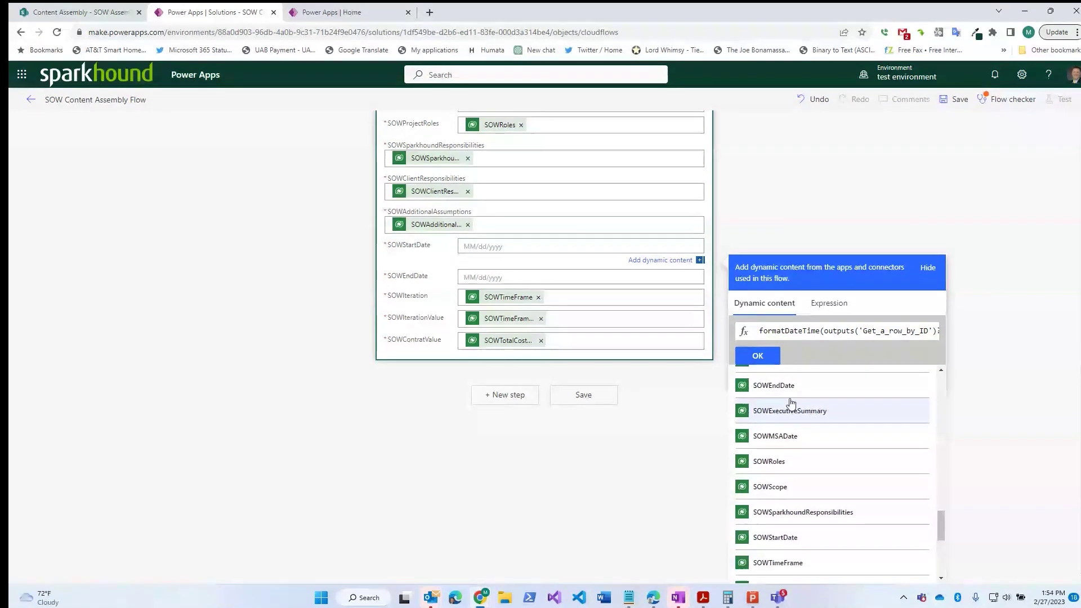
Add the format argument 'MM/dd/yyyy' after the SOWStartDate value and apply the expression to the SOWStartDate field.
left_click(785, 332)
key("End")
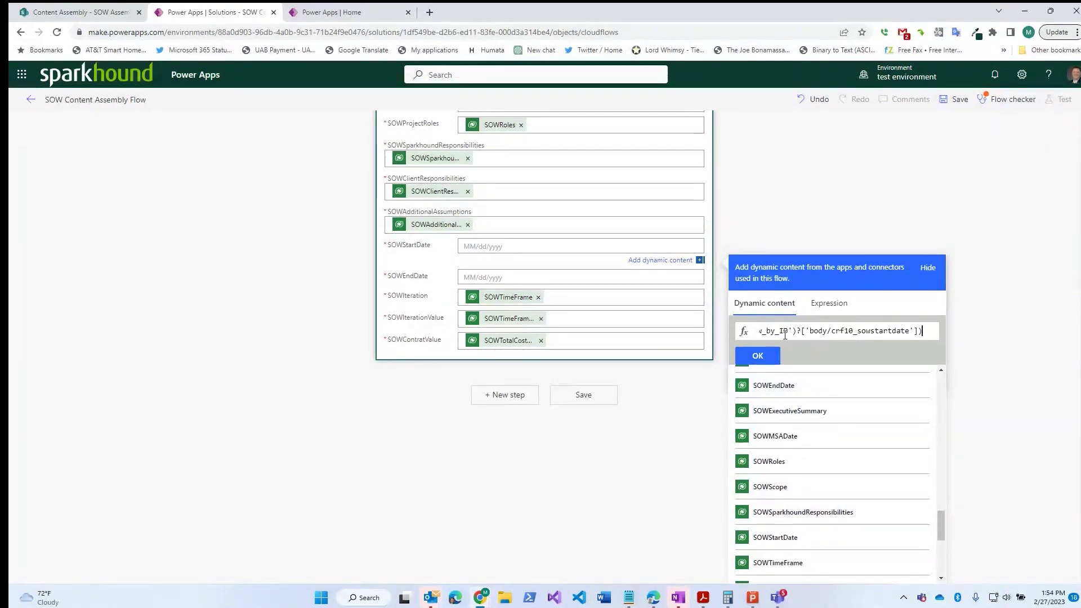
type(",'MM/dd/yyyy")
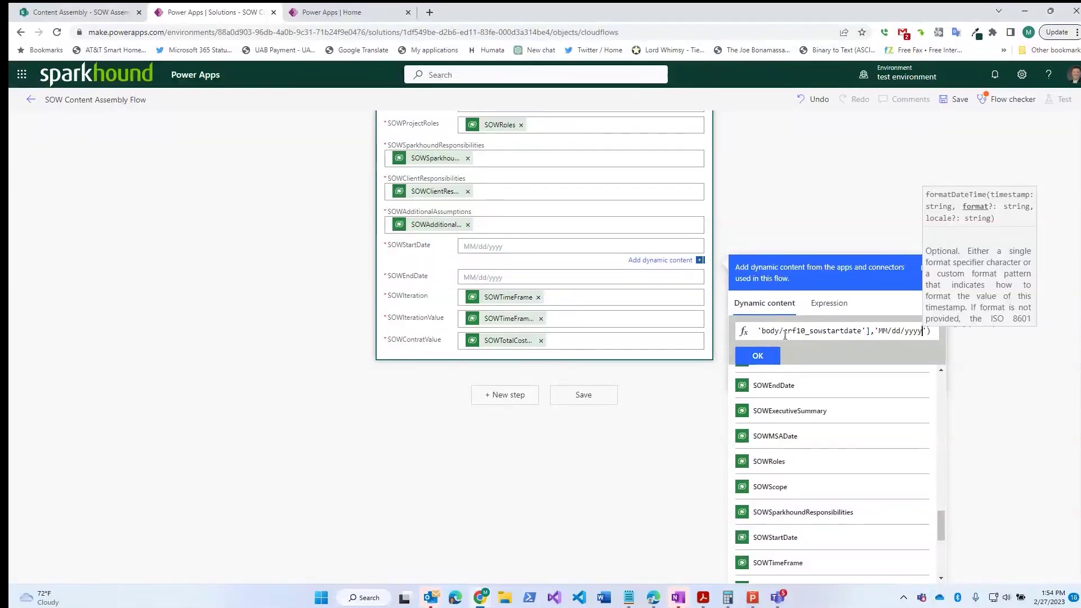
left_click(758, 357)
Start a formatDateTime() expression for the SOWEndDate field of the Generate document action.
left_click(523, 300)
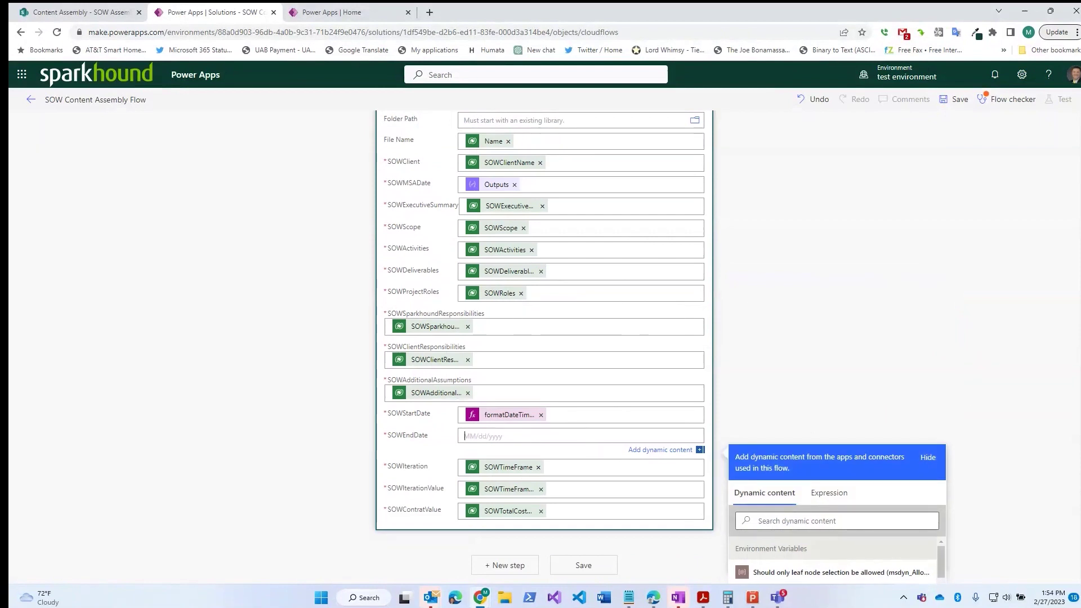
scroll(1017, 417, "down", 3)
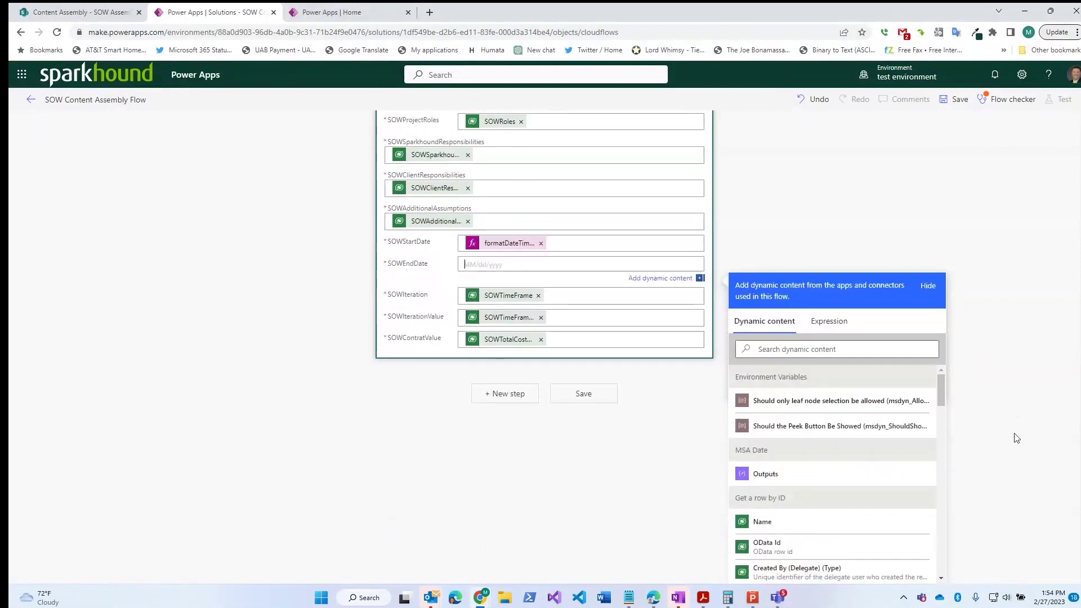
left_click(829, 319)
type("fmor")
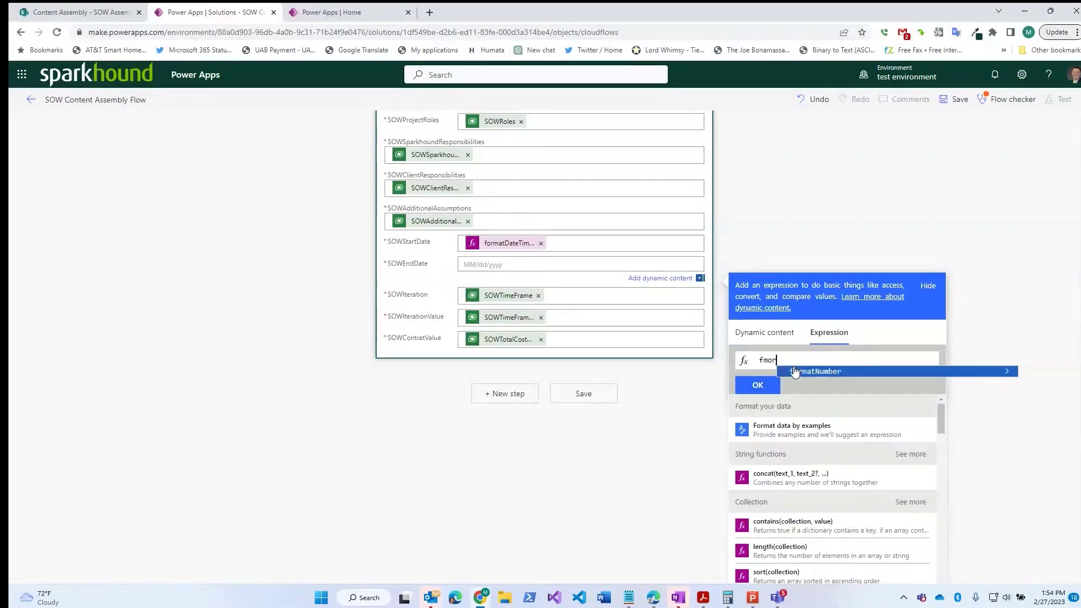
key("BackSpace")
type("ormat")
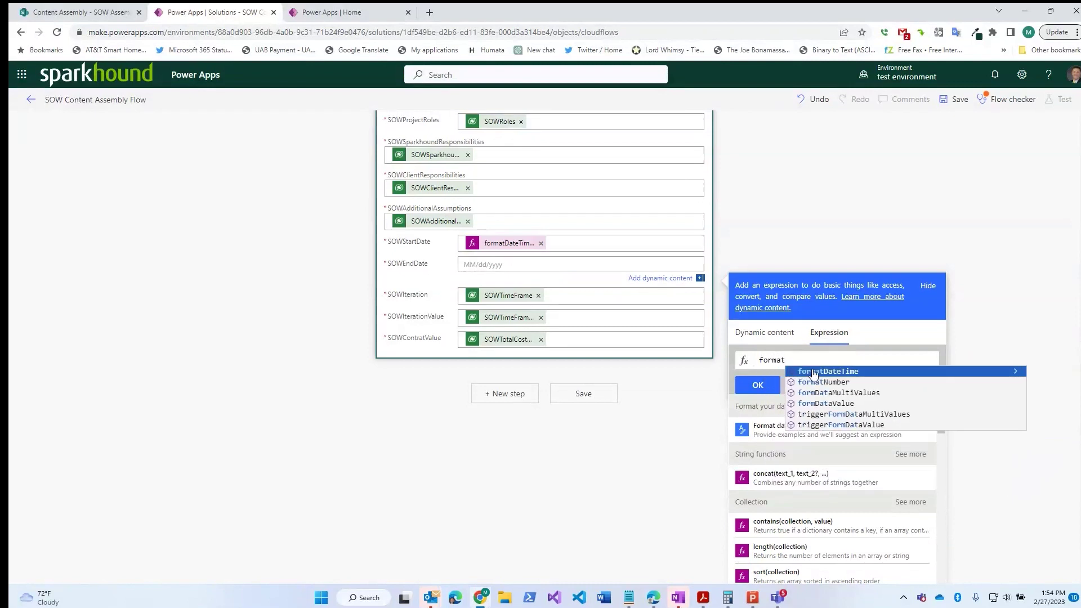
left_click(816, 372)
type("(")
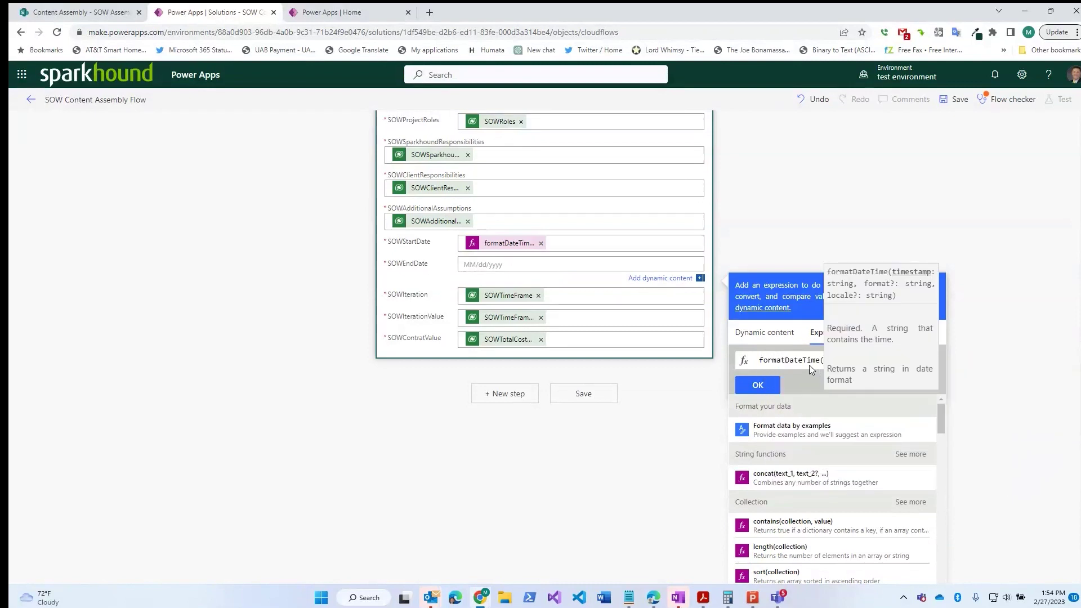
type(")")
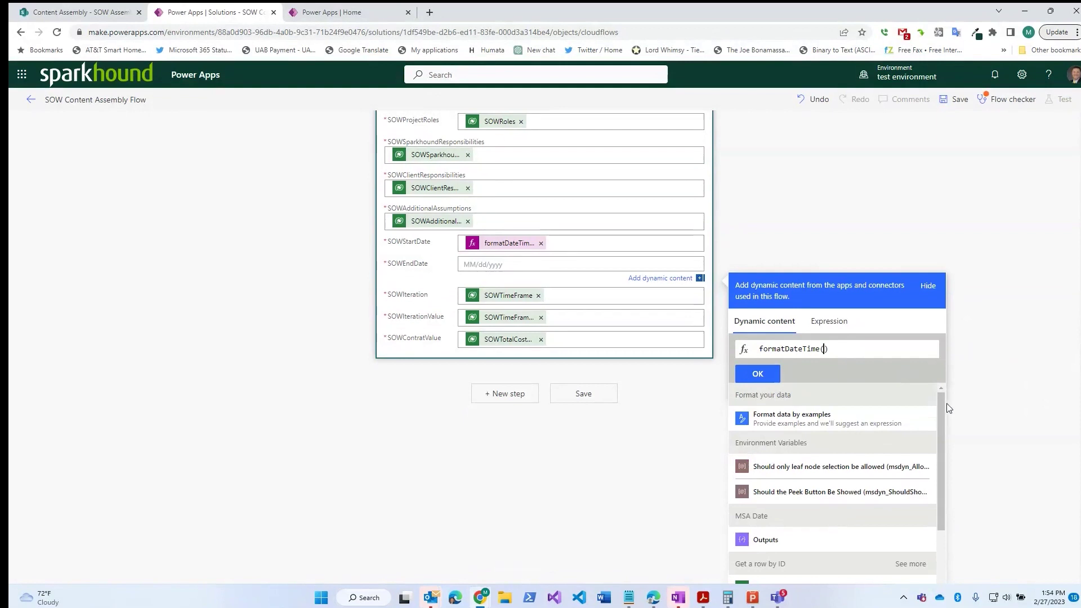
Insert the row's SOWEndDate dynamic value as the timestamp argument of the SOWEndDate field's formatDateTime expression.
left_click(911, 564)
left_click_drag(941, 414, 843, 544)
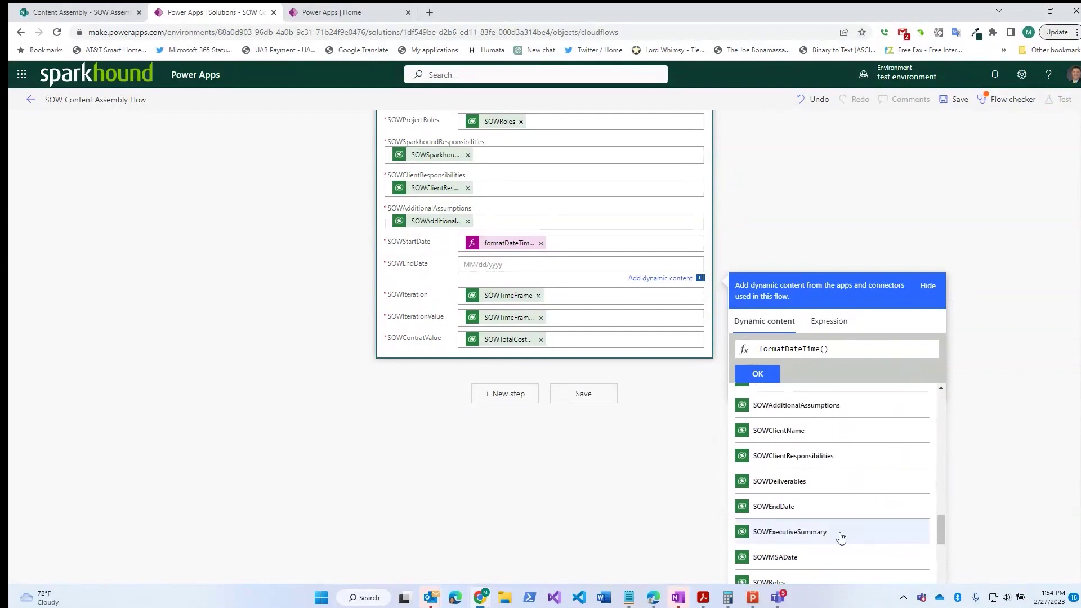
right_click(806, 493)
left_click(804, 393)
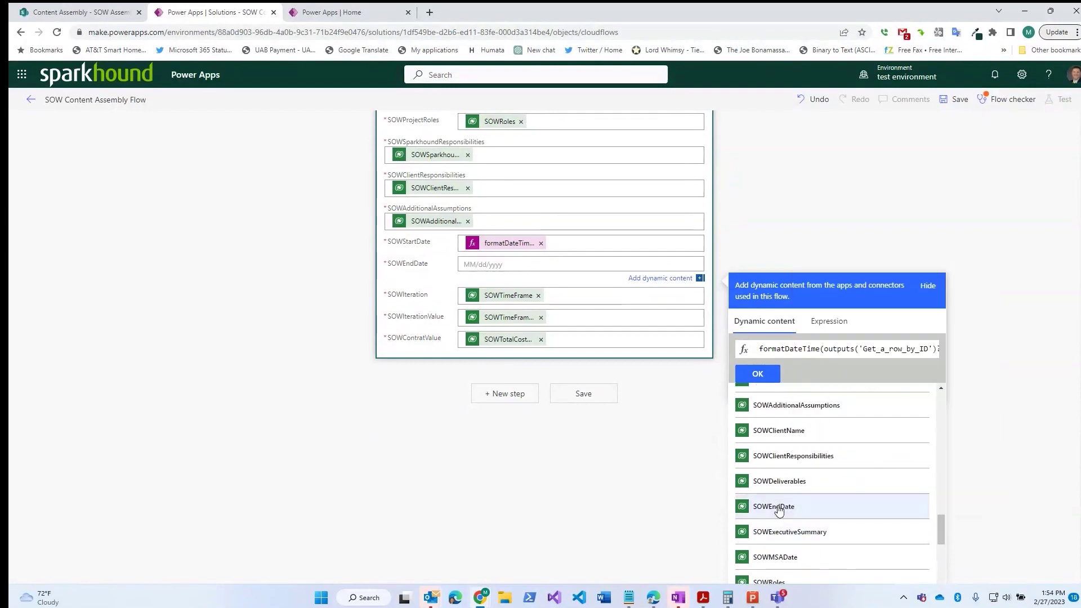
Add the format argument 'MM/dd/yyyy' after the SOWEndDate value and apply the expression to the SOWEndDate field.
left_click(826, 350)
key("End")
key("Left")
type(", '")
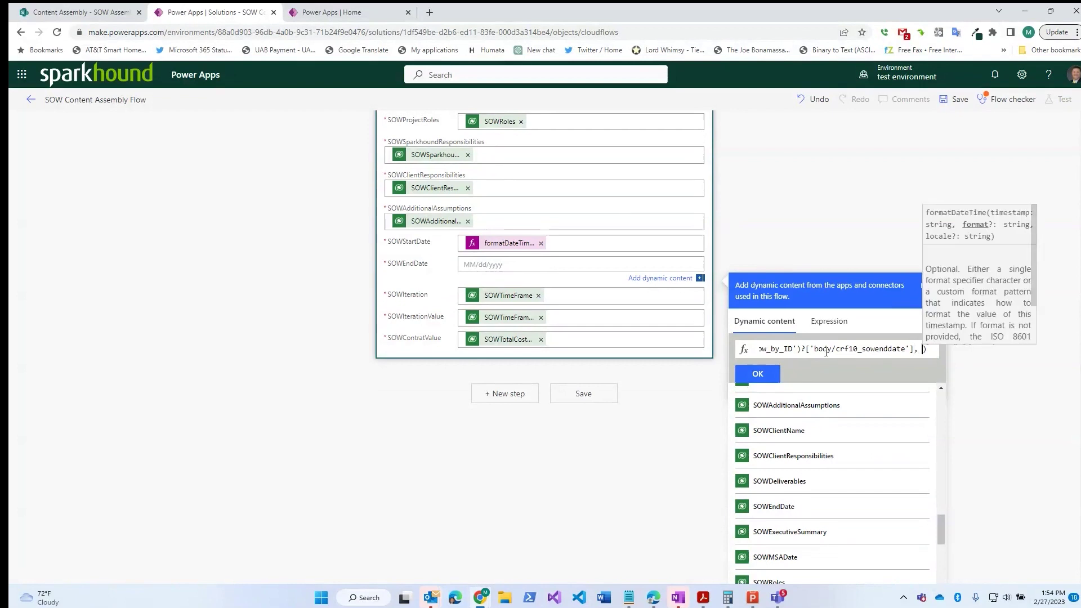
type("MM")
type("/dd/")
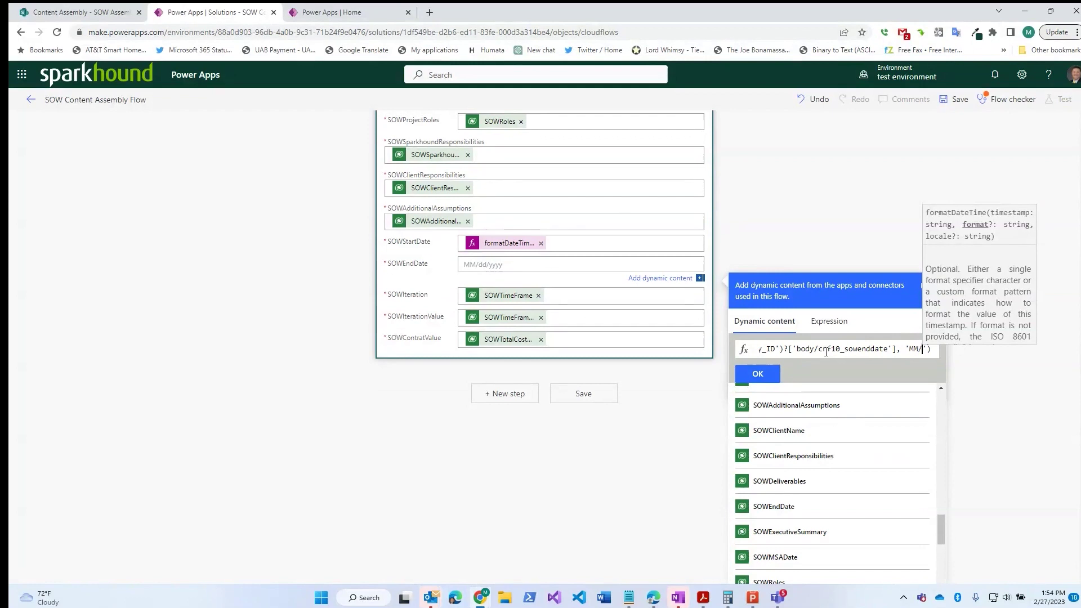
type("yyyy")
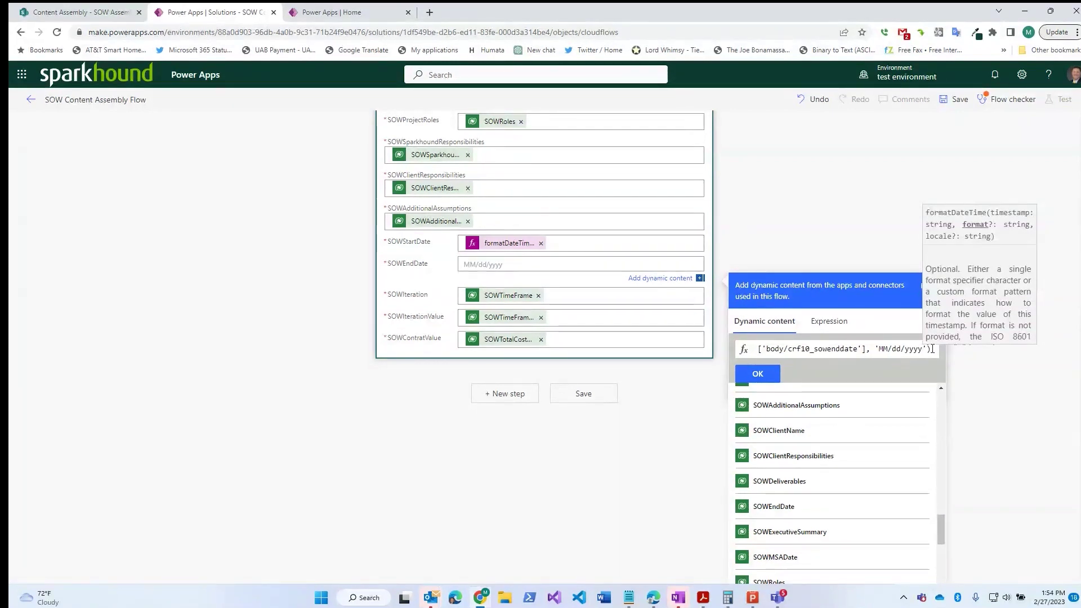
left_click(757, 374)
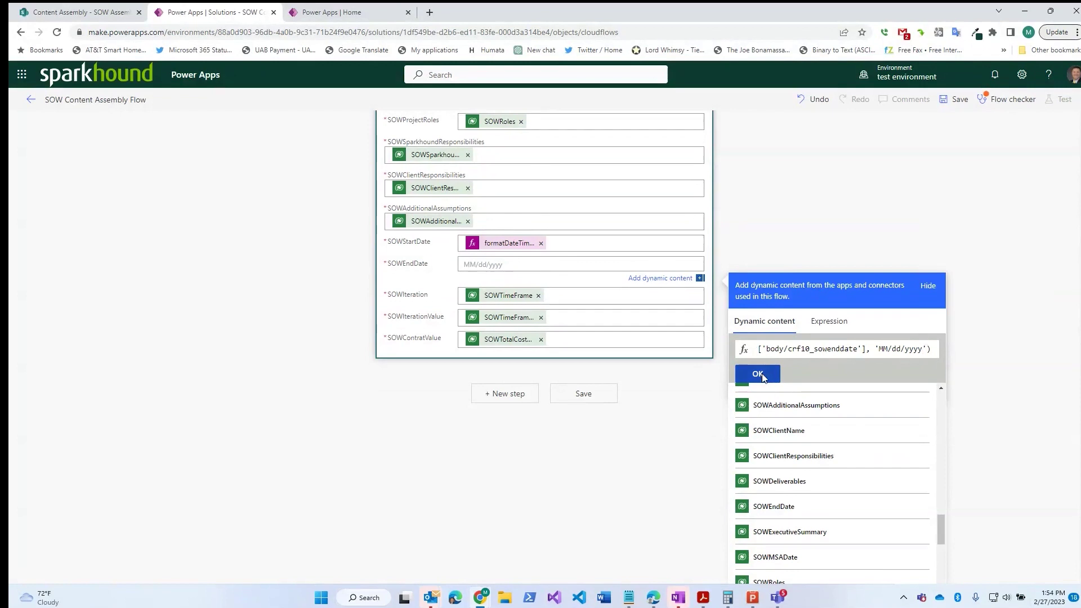
Save the SOW Content Assembly Flow.
left_click(612, 400)
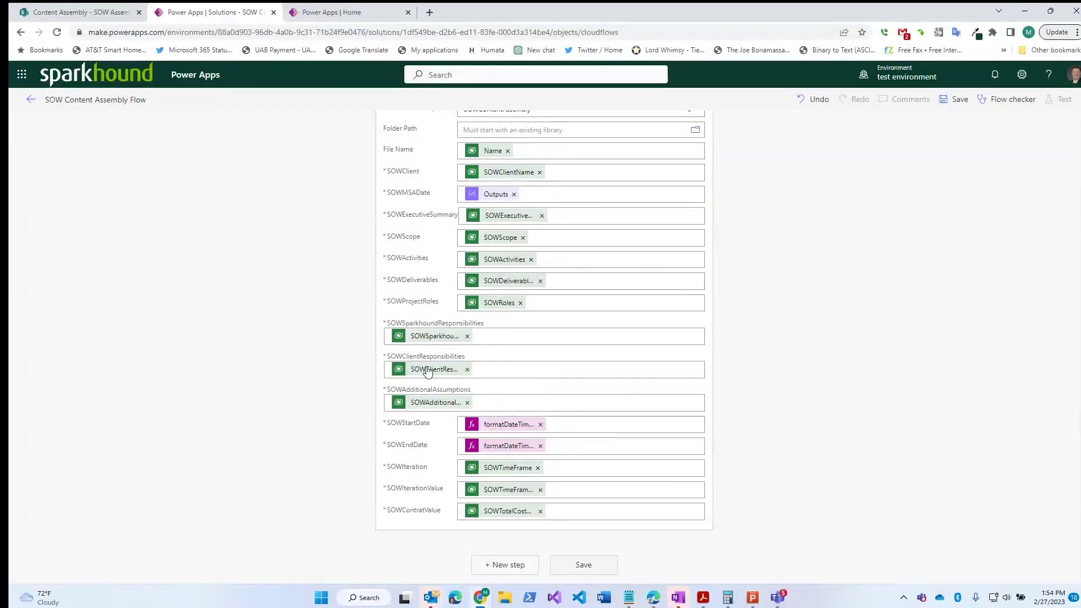
left_click(956, 99)
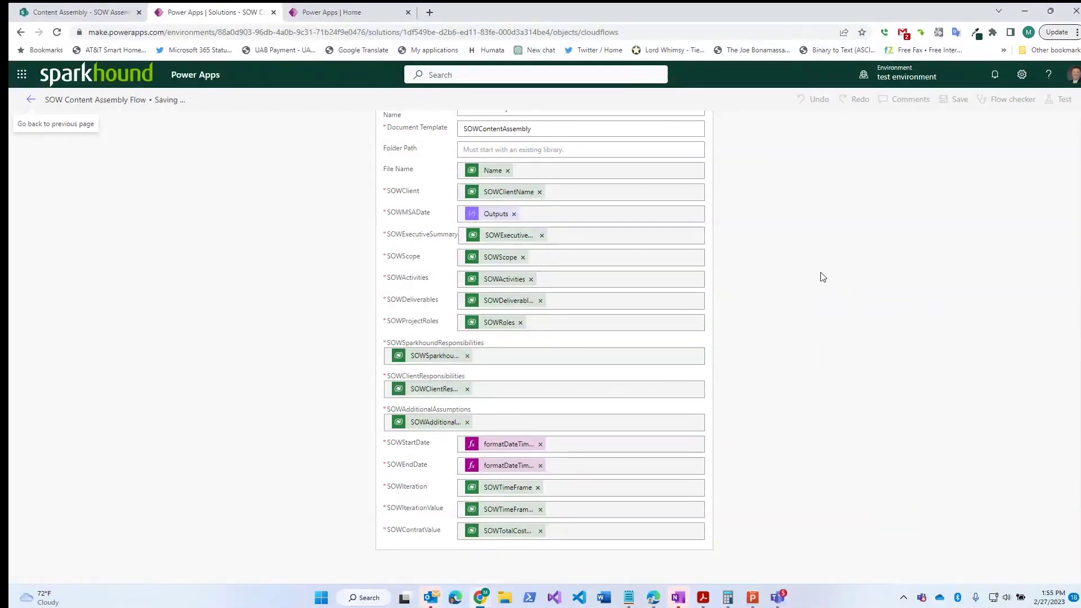
scroll(779, 210, "up", 5)
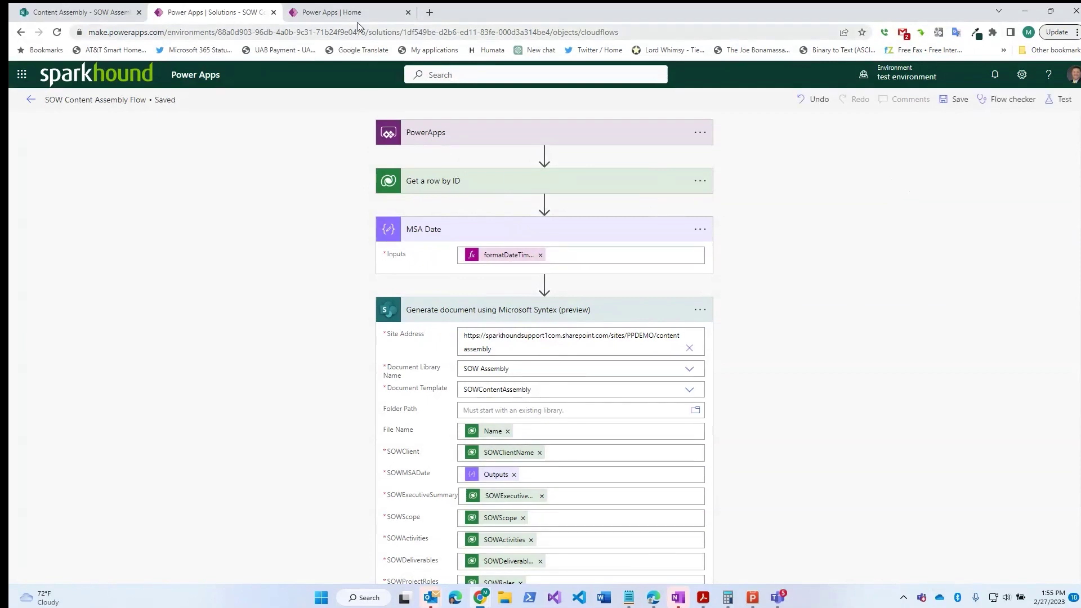
Leave the flow and open the solution's SOW Content Assembly App for editing.
left_click(338, 12)
left_click(242, 13)
left_click(31, 100)
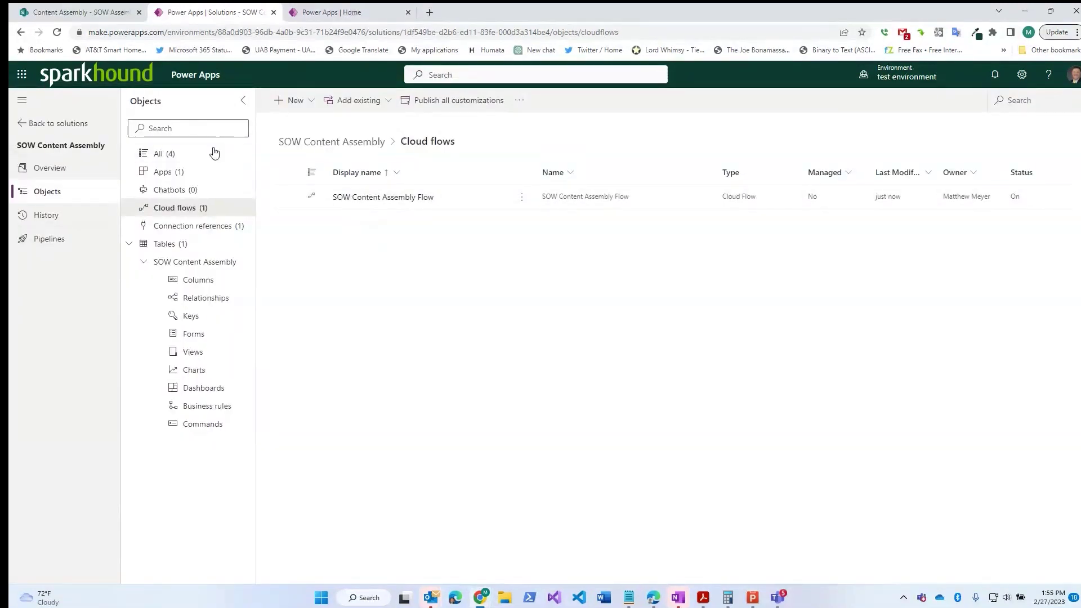
left_click(164, 172)
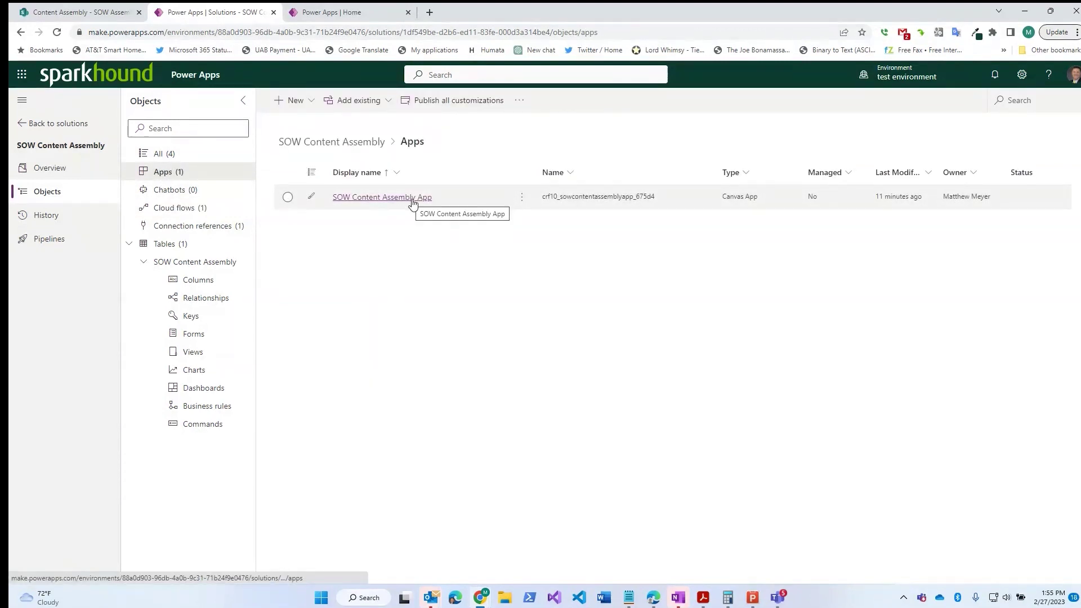
left_click(522, 201)
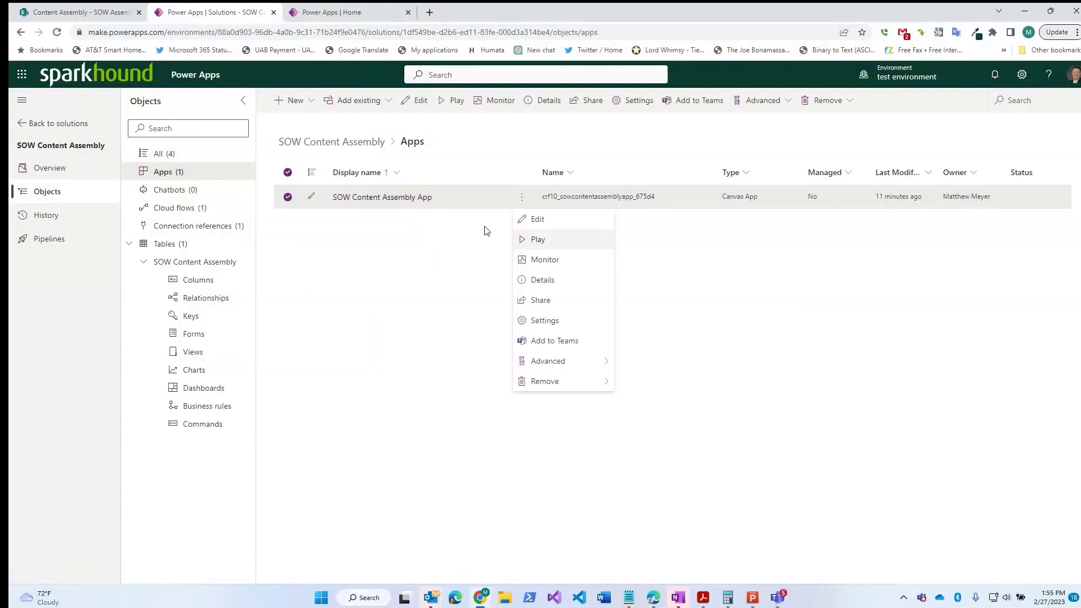
left_click(538, 224)
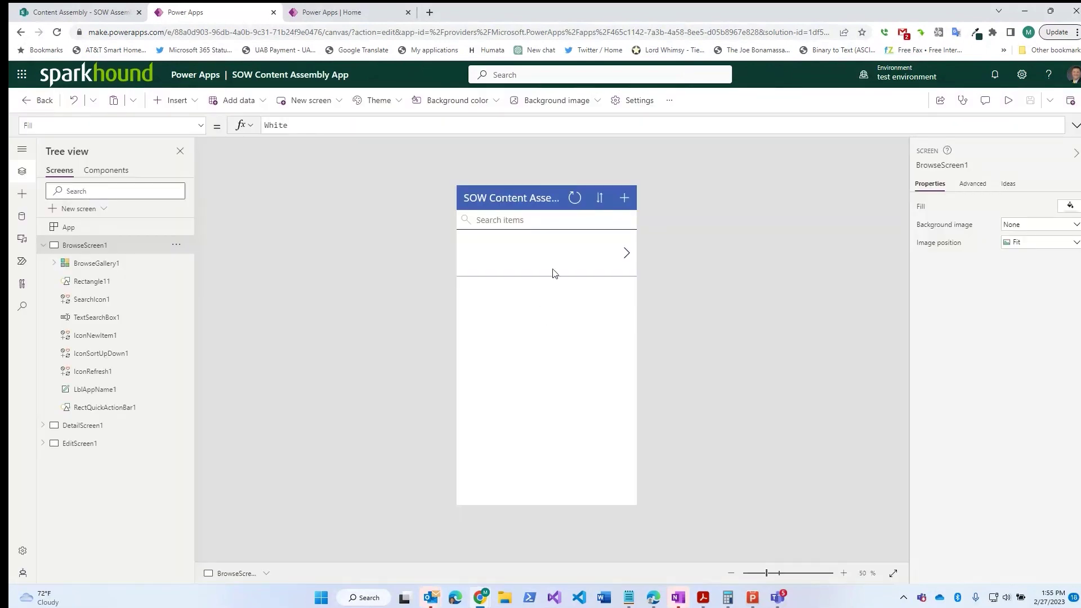
On EditScreen1, end the check icon's OnSelect formula SubmitForm(EditForm1) with a semicolon and begin a new line.
left_click(87, 448)
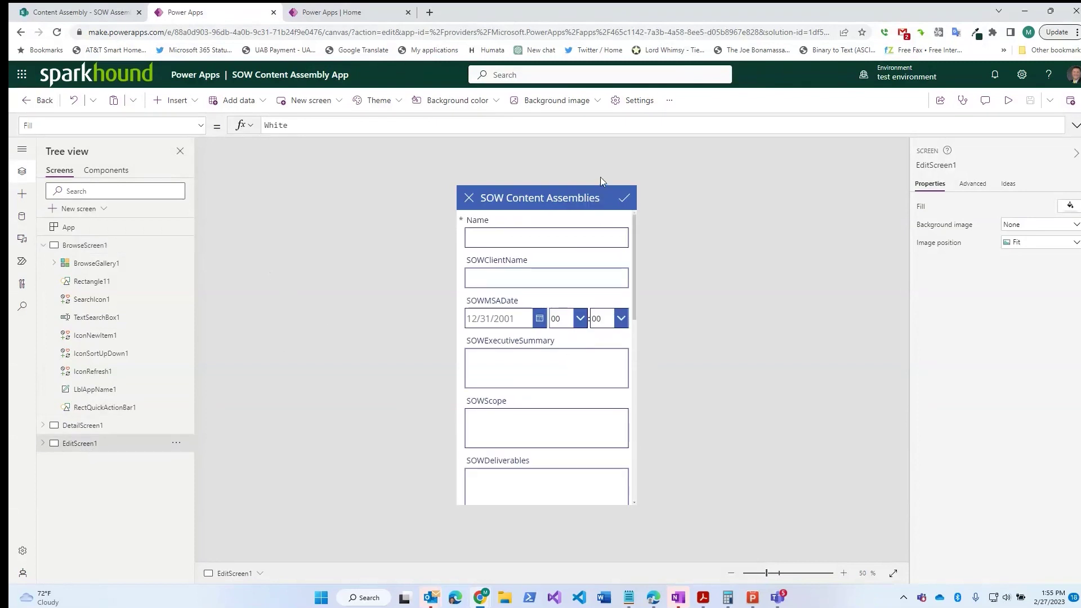
left_click(625, 198)
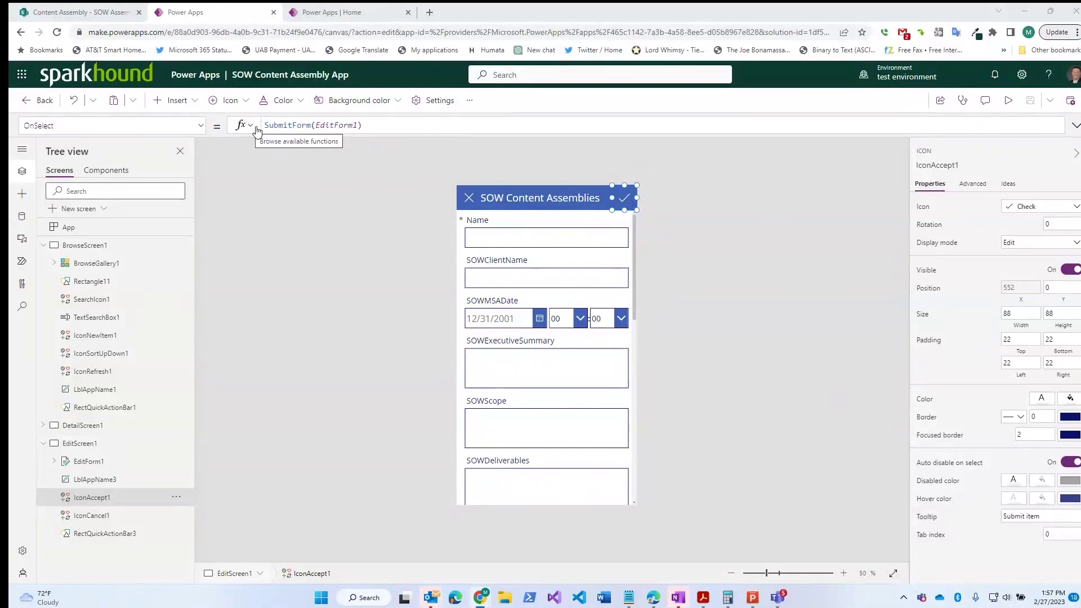
left_click(1076, 125)
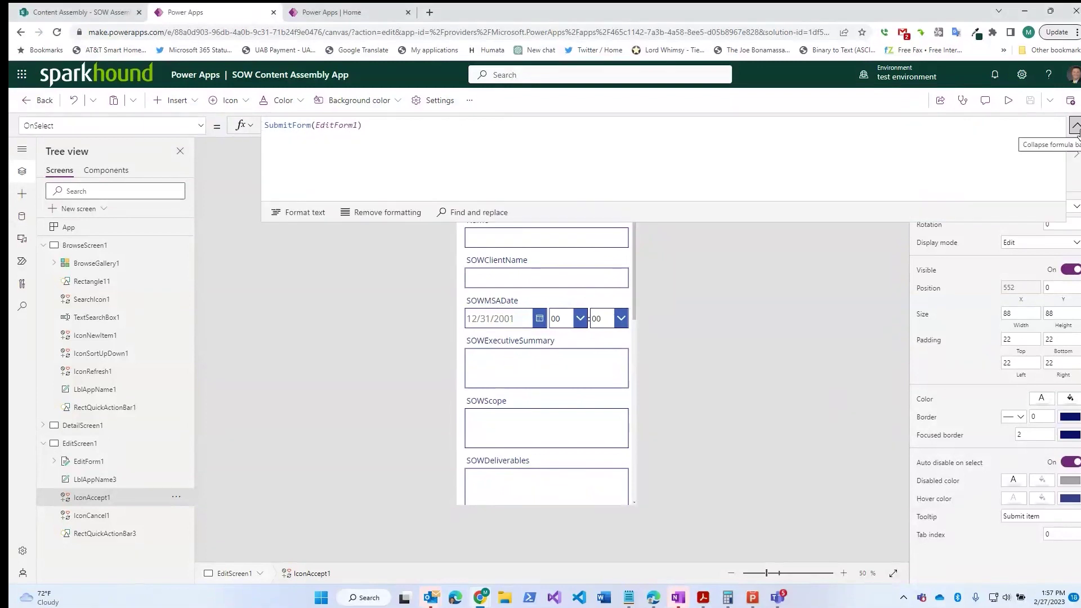
left_click(395, 128)
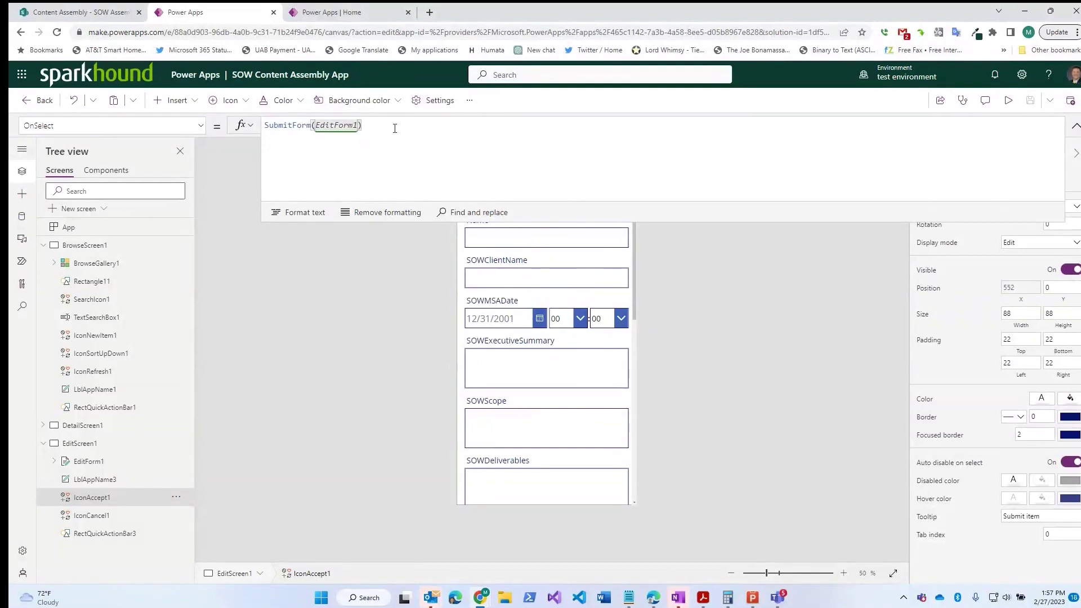
type(";")
key("shift+Return")
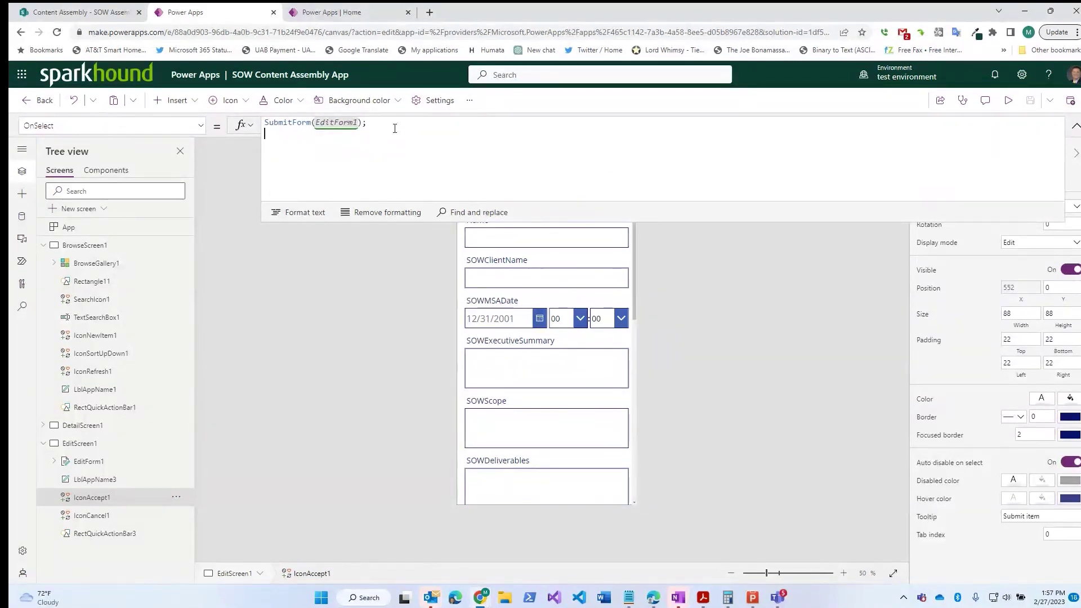
Add an UpdateContext({}) call below SubmitForm in the check icon's OnSelect formula.
type("Up")
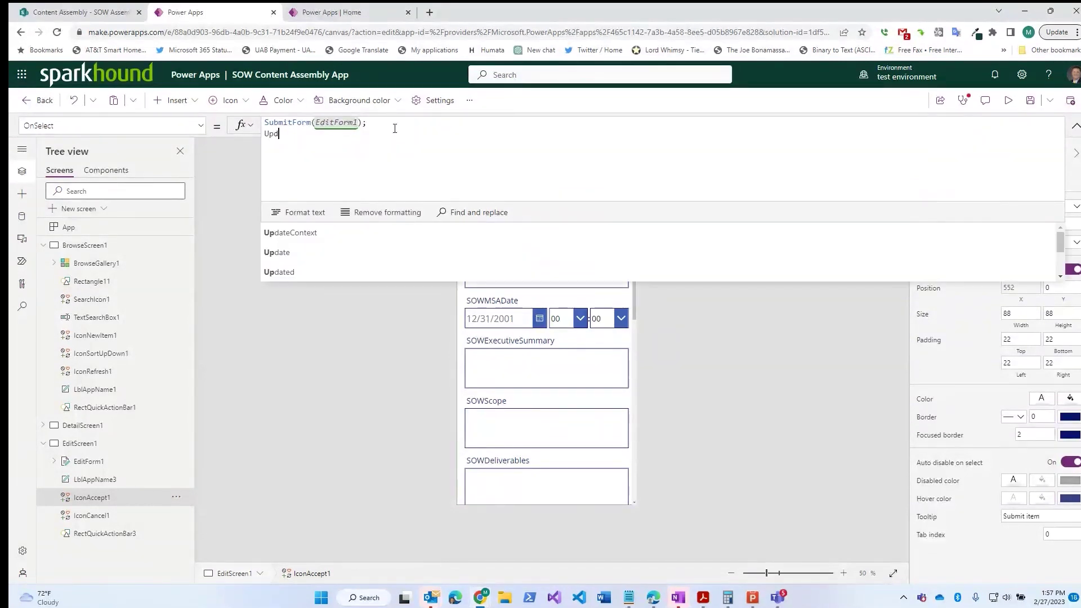
type("d")
left_click(293, 235)
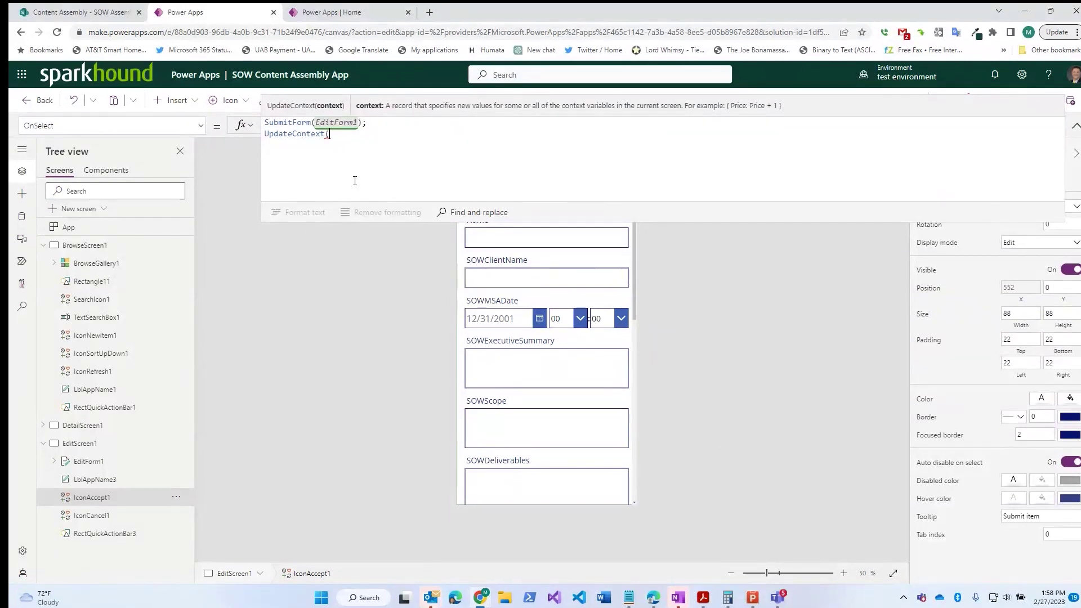
type(")")
type("{}")
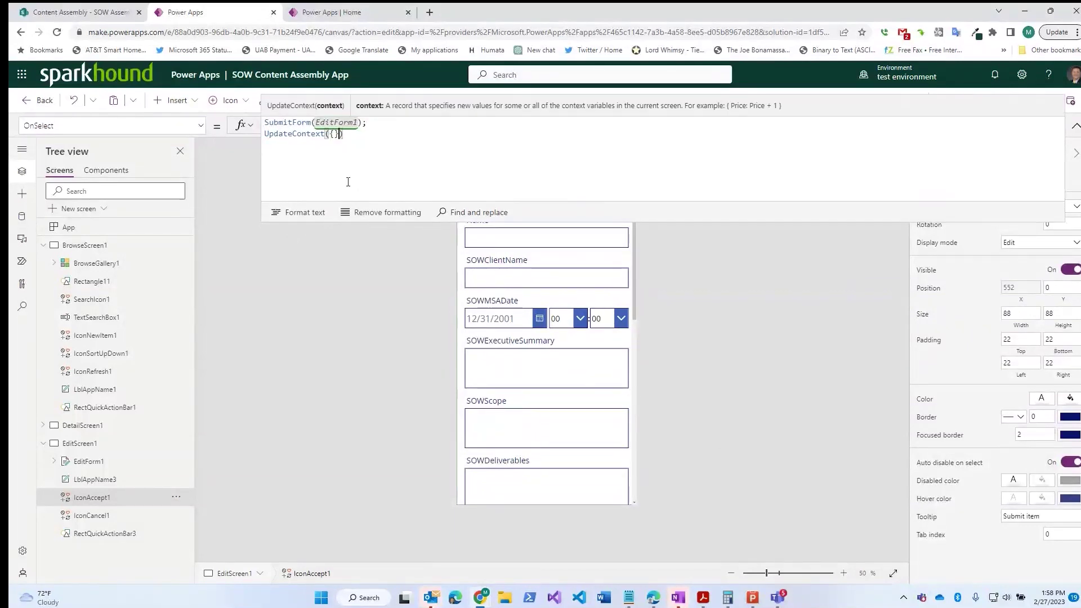
Inside the UpdateContext braces, define the variable lastSubmittedID as EditForm1.LastSubmit.
left_click(335, 134)
type("lastSubmittedID:")
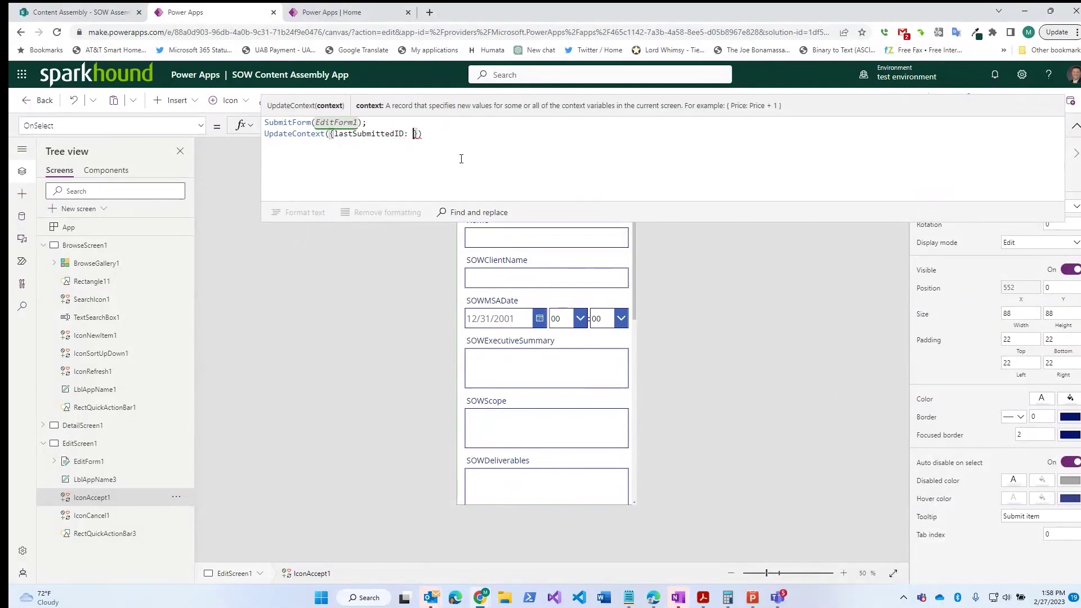
key("BackSpace")
type("Edit")
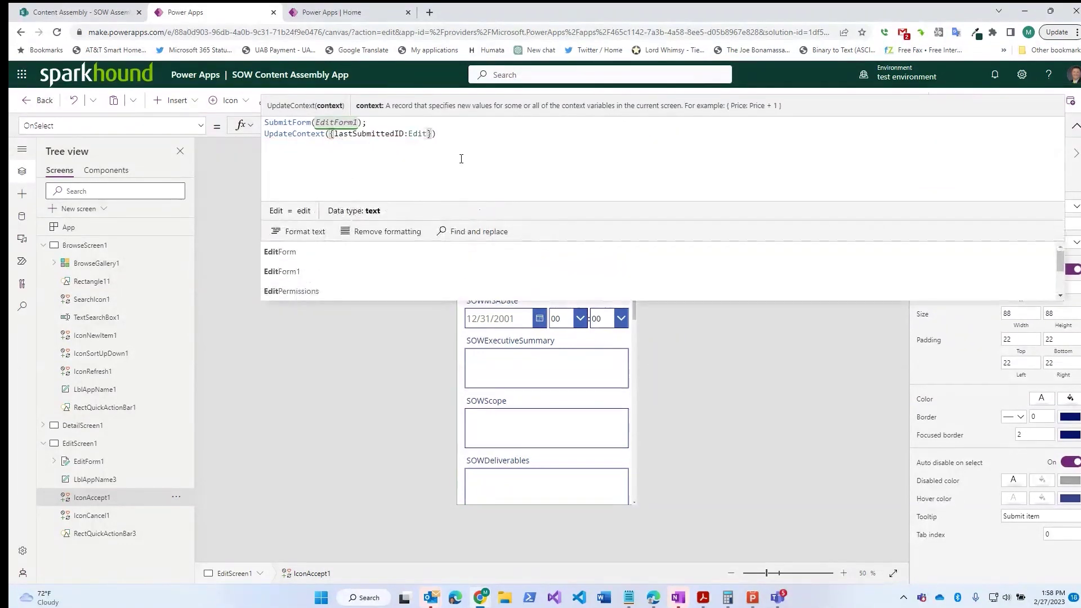
key("Down")
key("Tab")
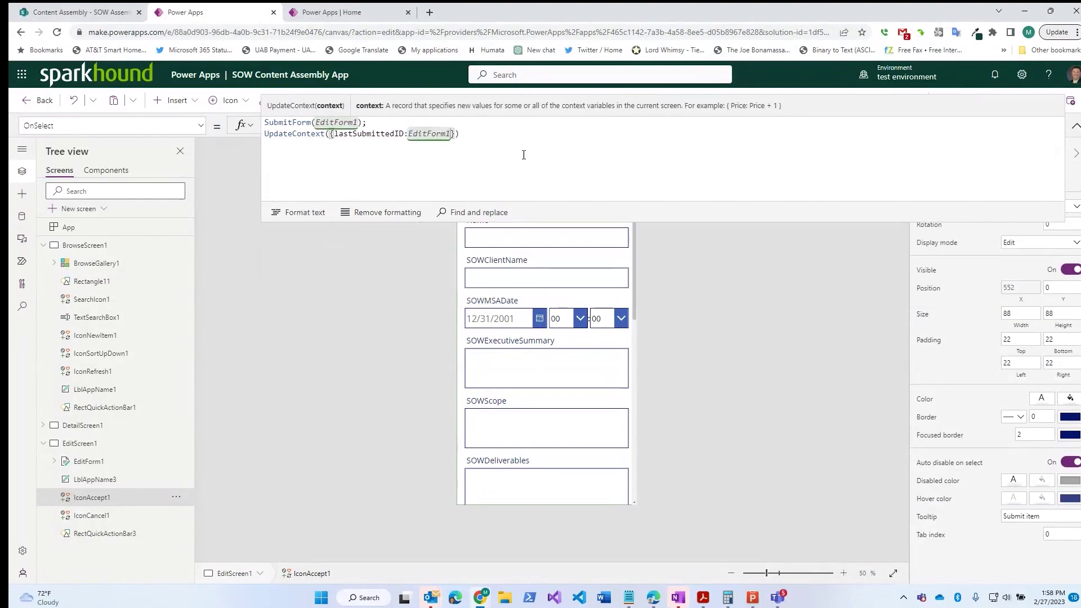
type(".")
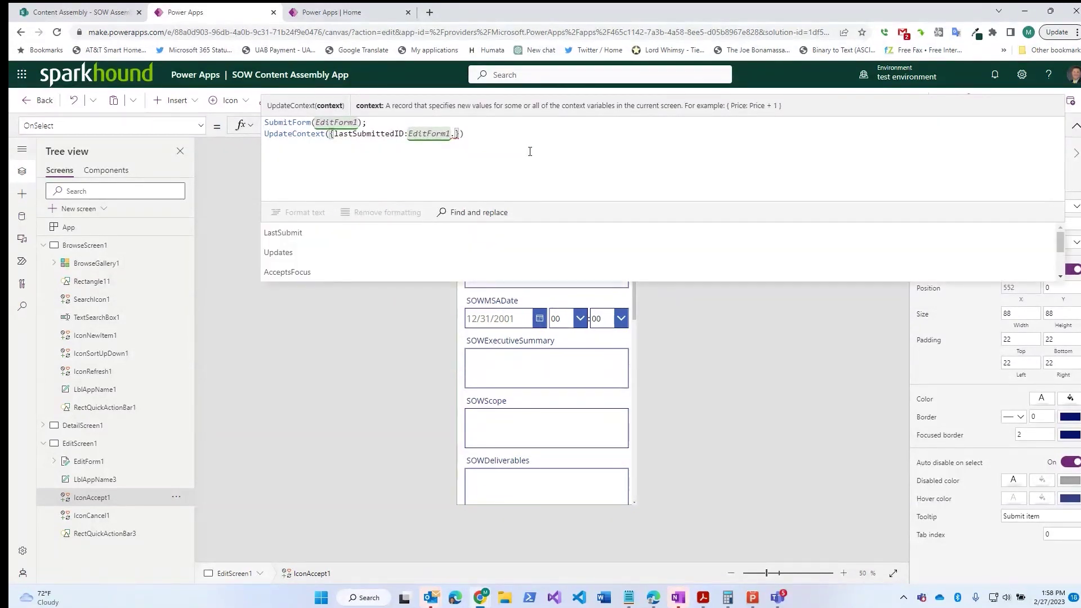
left_click(293, 234)
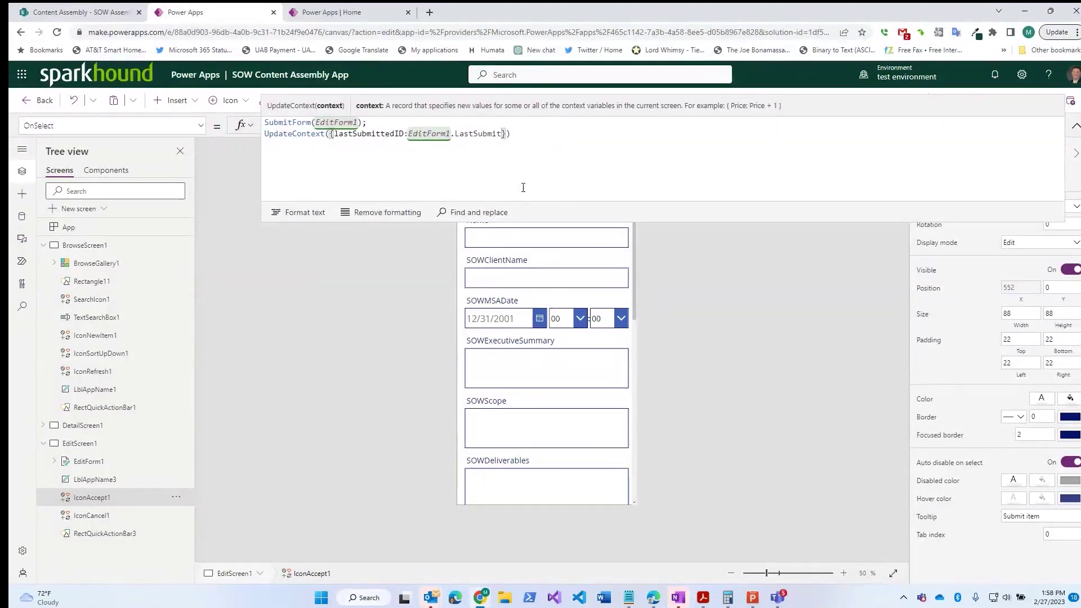
Extend LastSubmit with the 'SOW Content Assembly' field, end the UpdateContext call with a semicolon, and save the app.
type(".")
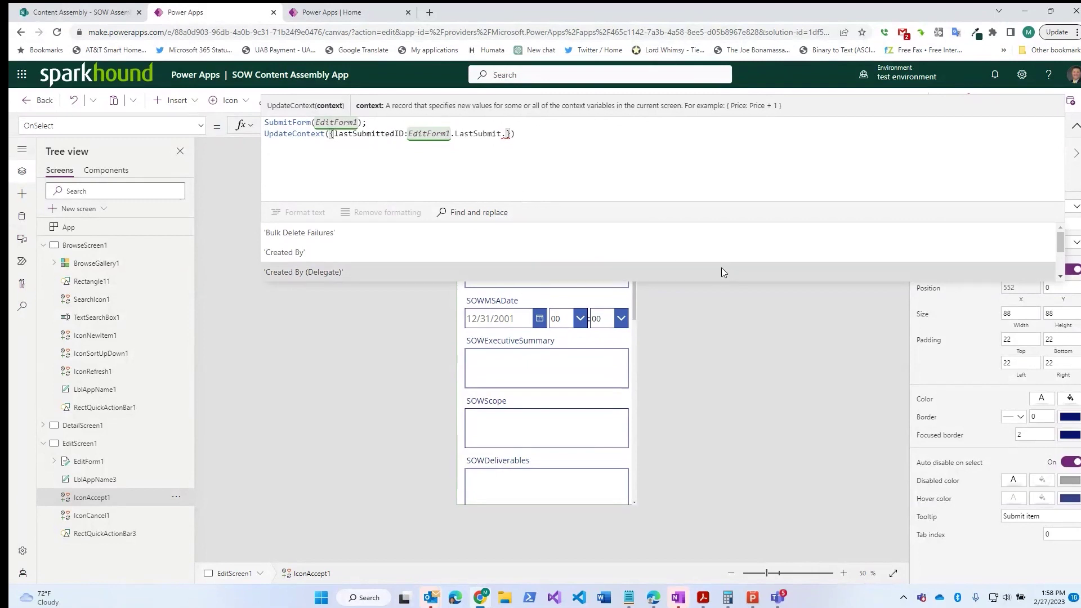
scroll(1062, 274, "down", 5)
scroll(1062, 273, "down", 5)
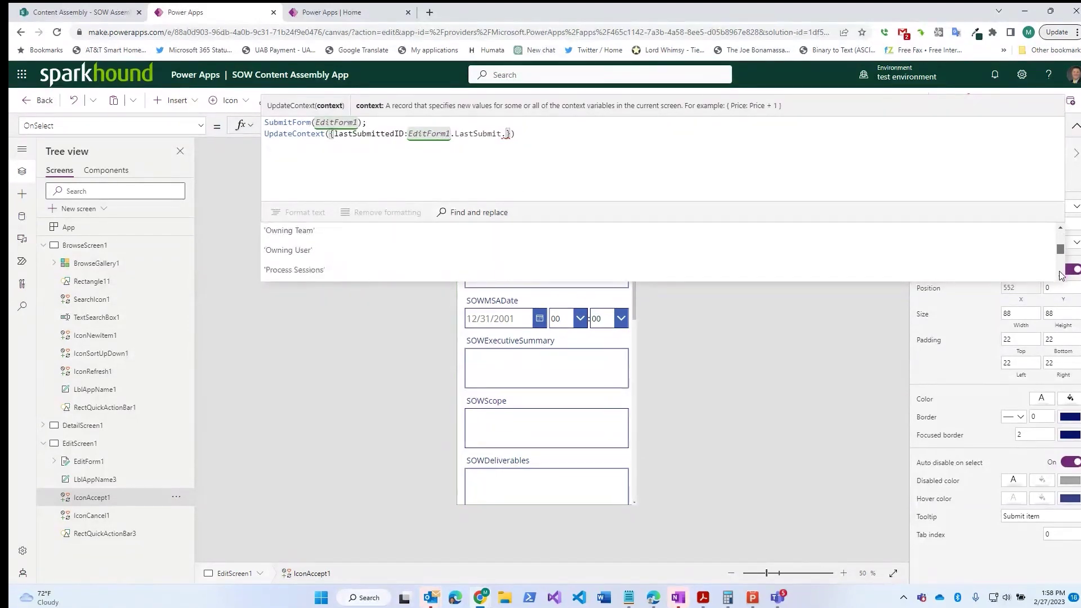
scroll(484, 265, "up", 3)
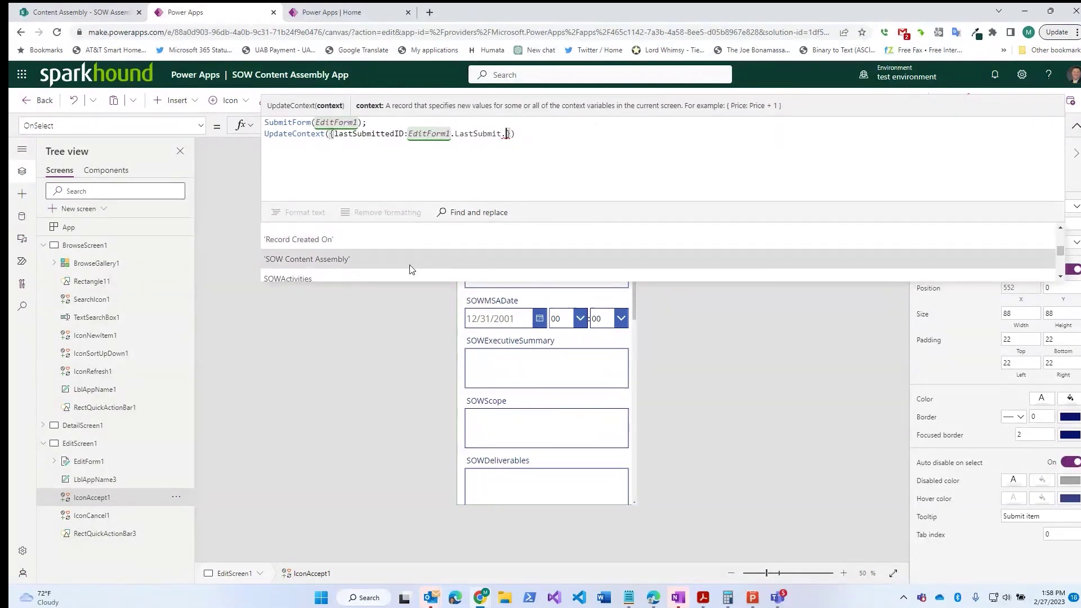
left_click(313, 260)
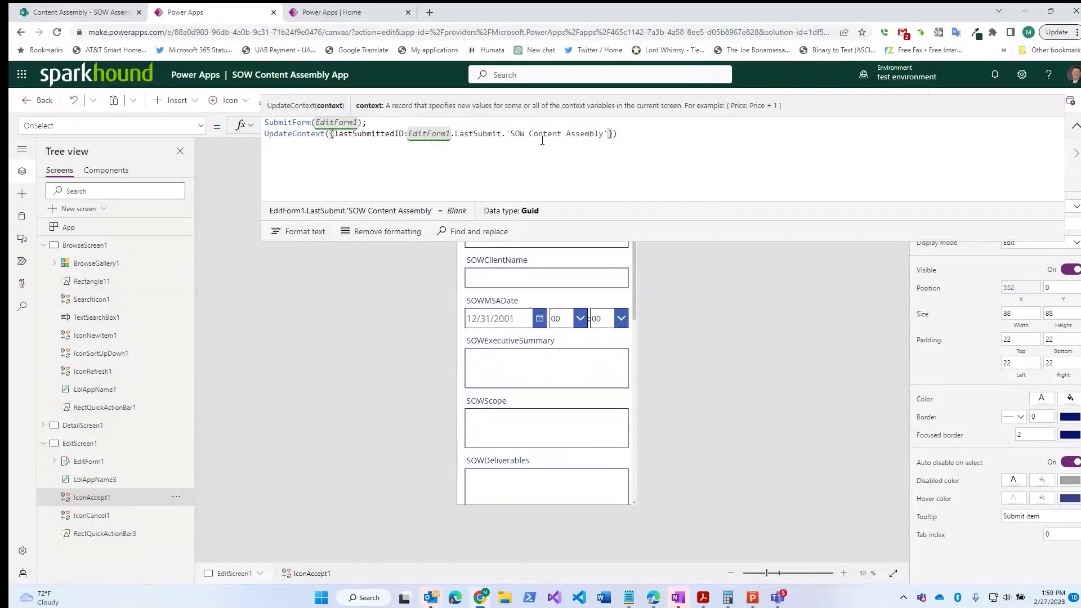
left_click(647, 136)
type(";")
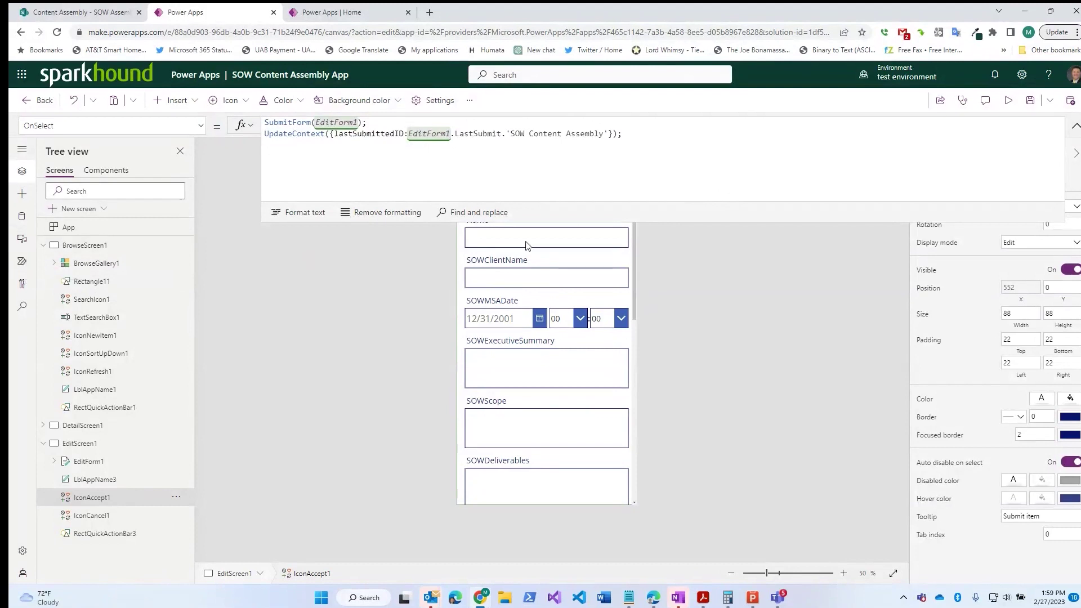
left_click(1030, 101)
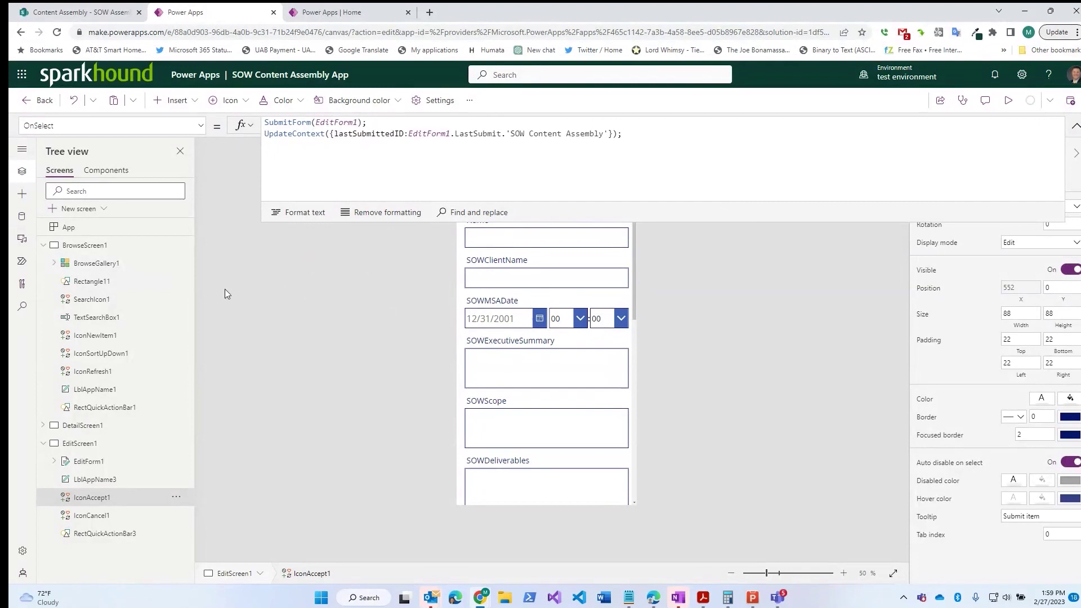
Add the environment's SOW Content Assembly Flow to the app as a Power Automate flow.
left_click(22, 262)
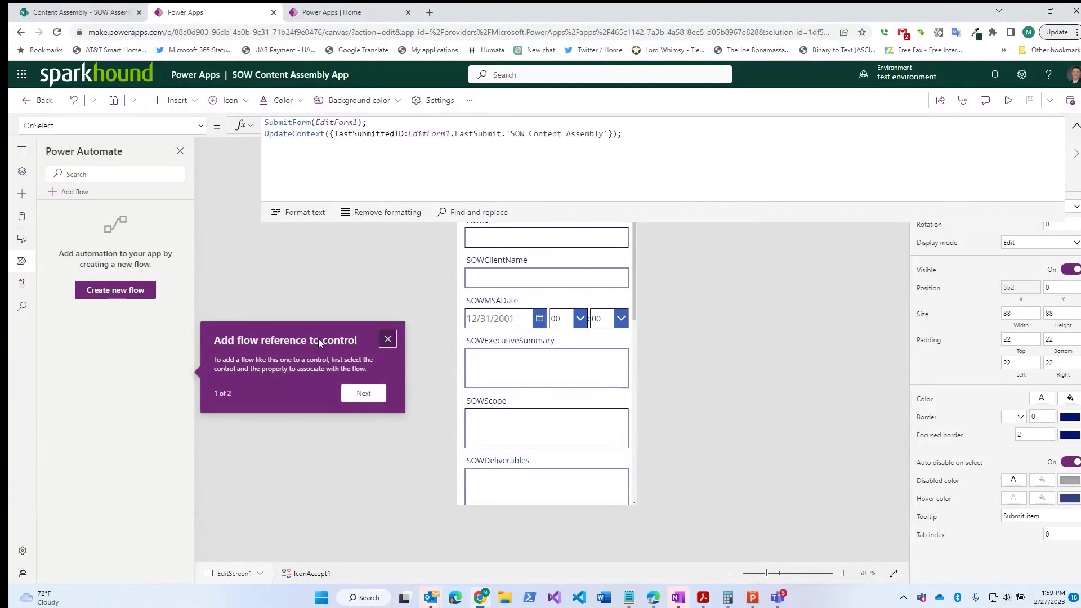
left_click(388, 338)
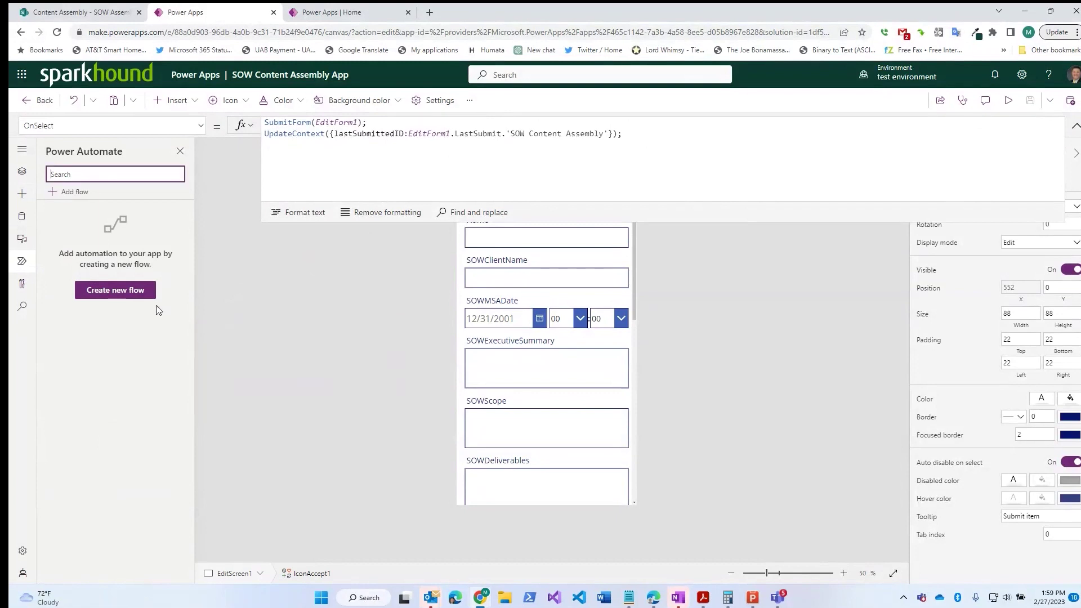
left_click(69, 192)
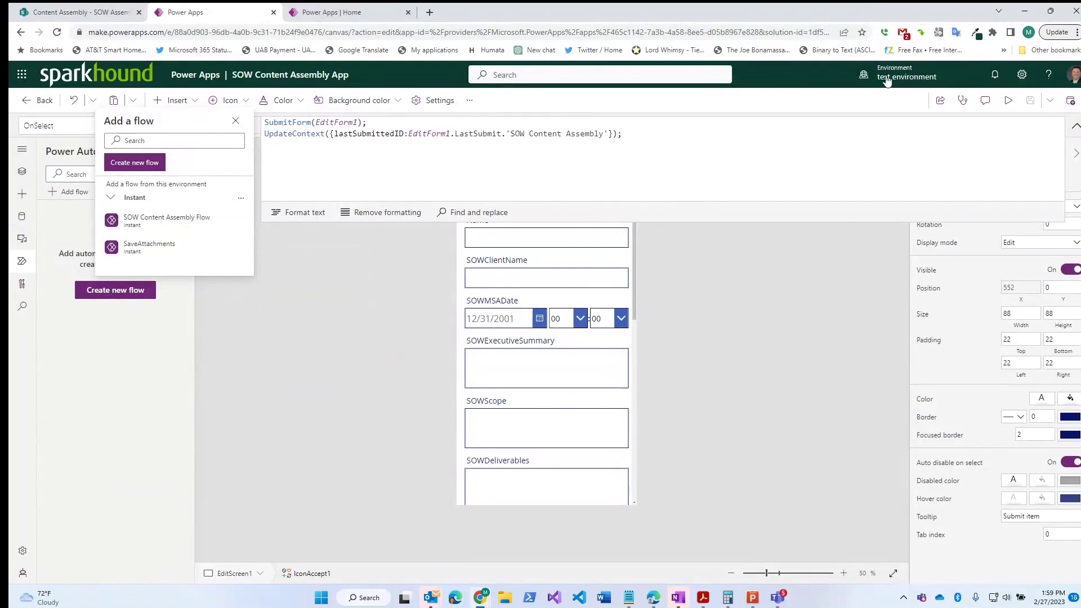
mouse_move(153, 250)
mouse_move(127, 227)
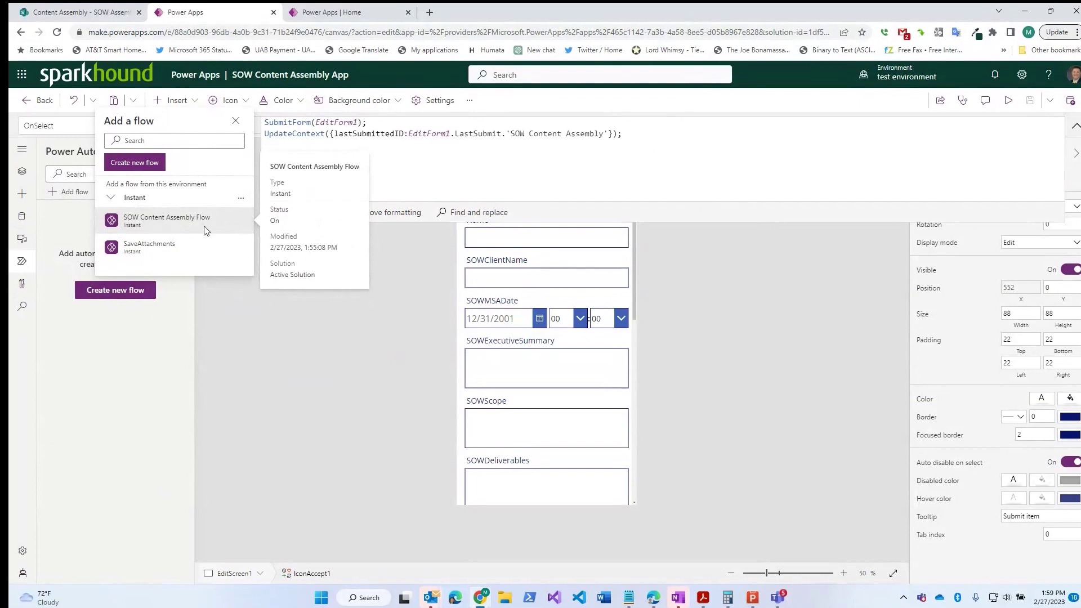
left_click(162, 224)
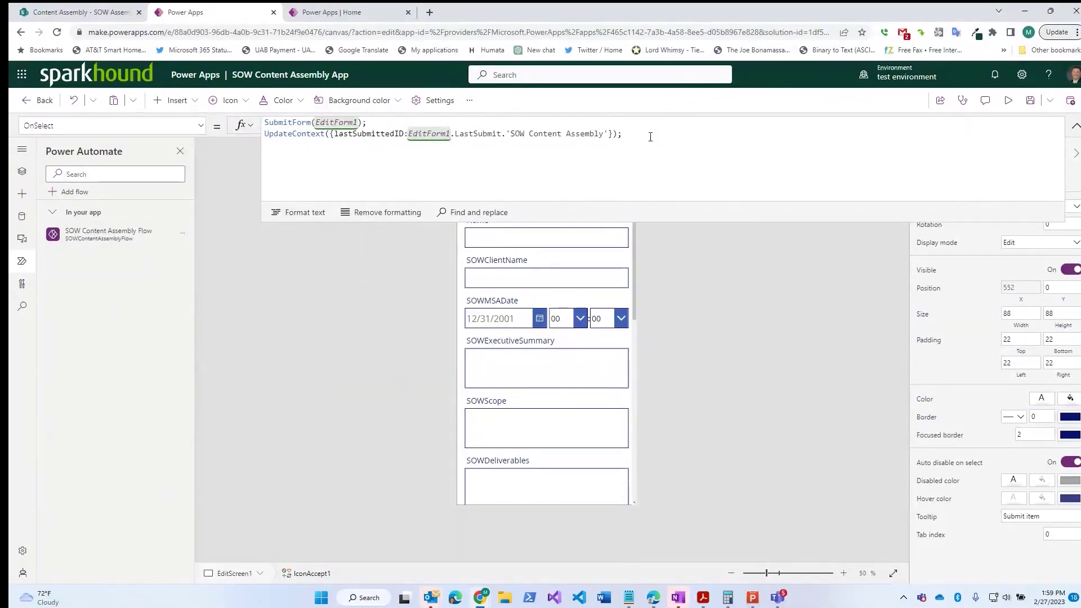
Add SOWContentAssemblyFlow.Run(lastSubmittedID); as the third line of IconAccept1's OnSelect formula and collapse the formula editor.
type("sowc")
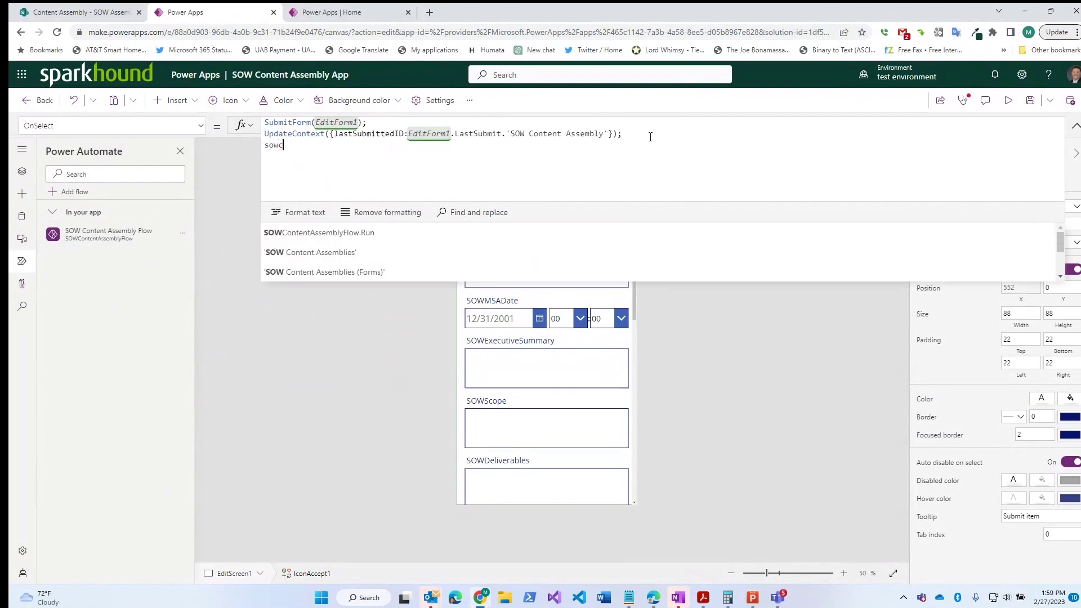
left_click(359, 237)
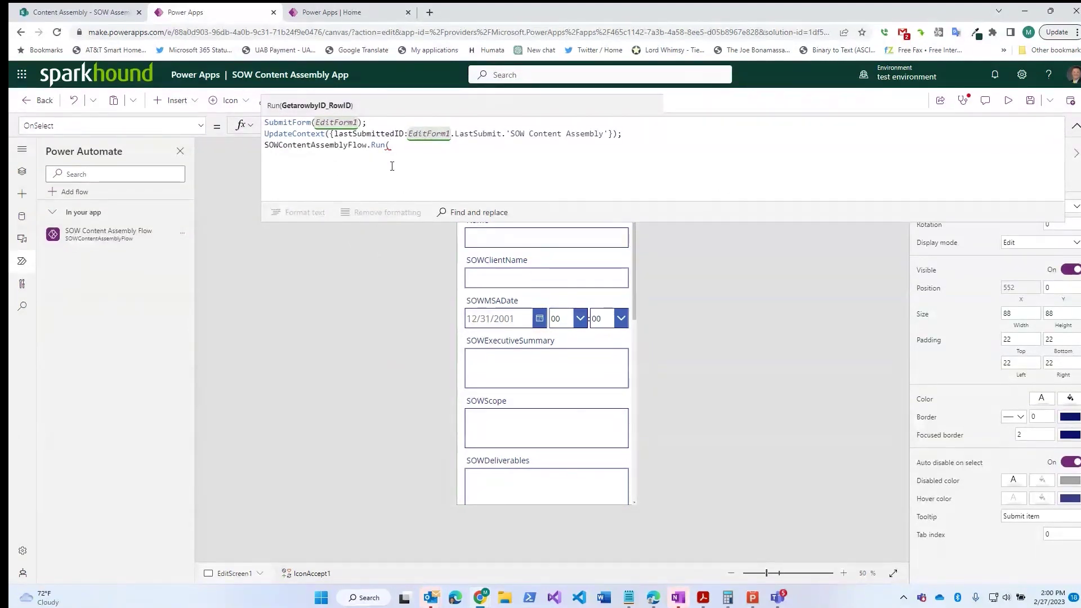
type(");")
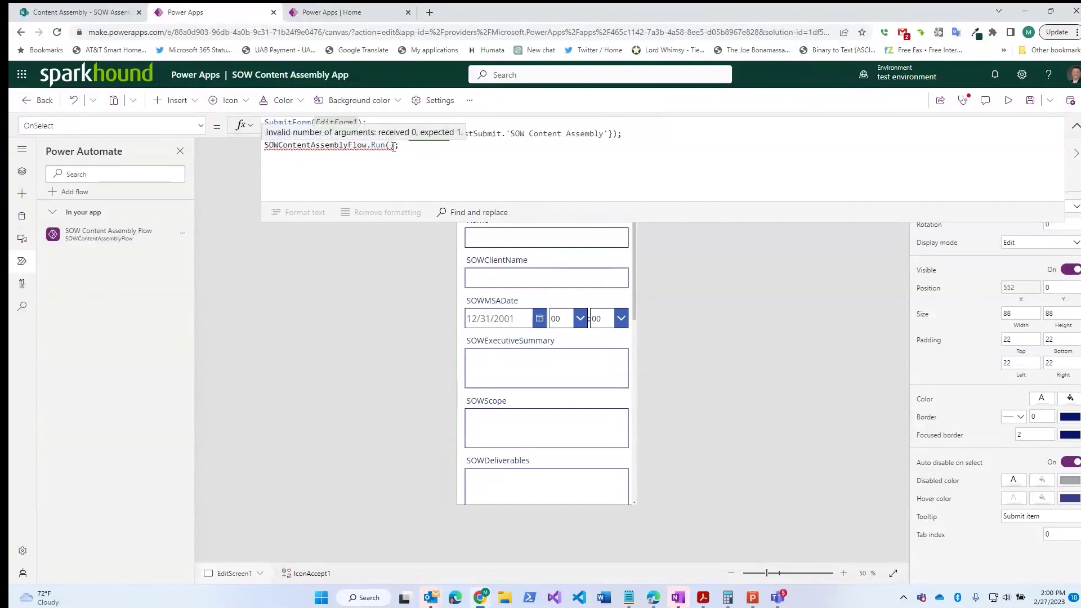
left_click_drag(333, 133, 405, 133)
key("ctrl+c")
left_click(391, 145)
key("ctrl+v")
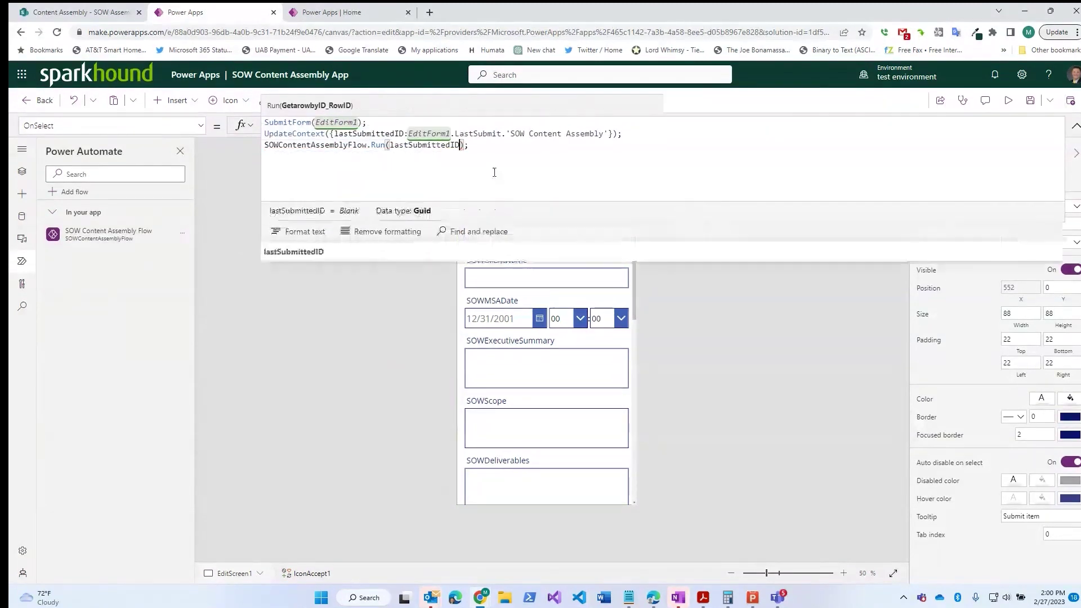
left_click(501, 149)
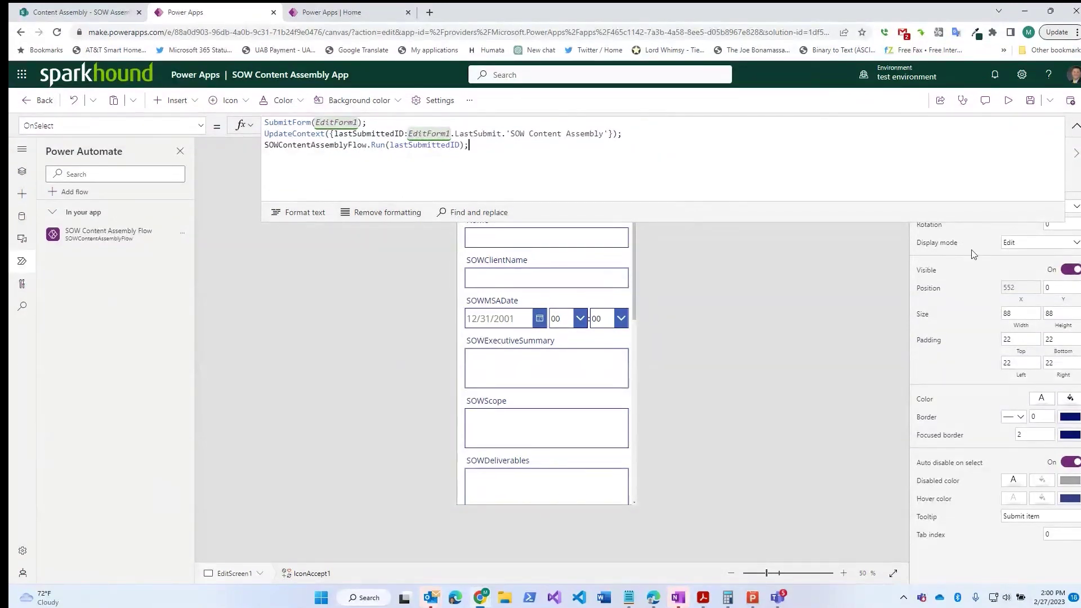
left_click(1075, 125)
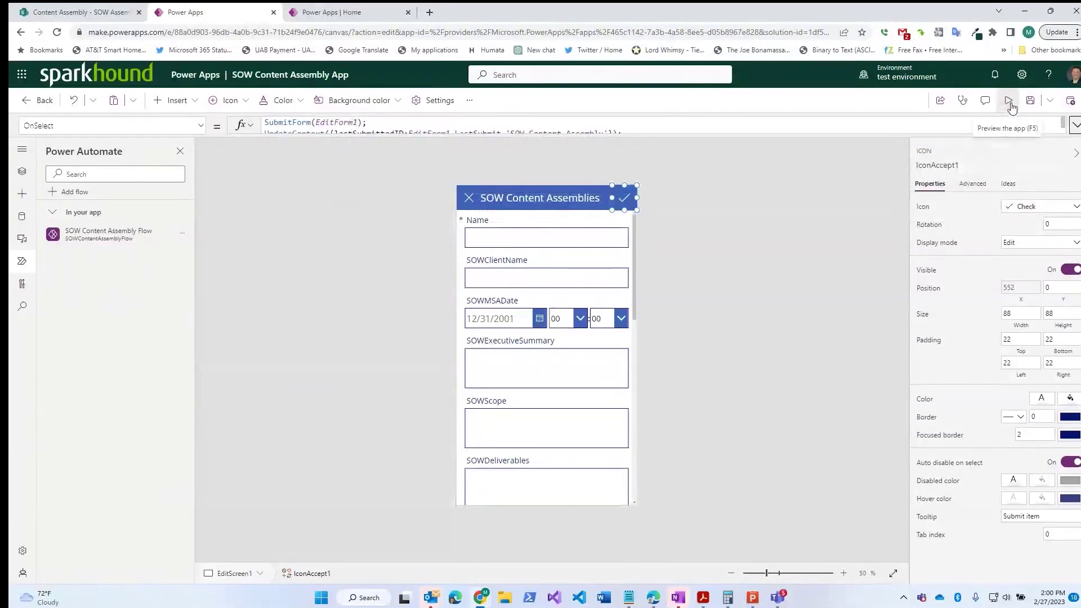
left_click(1010, 102)
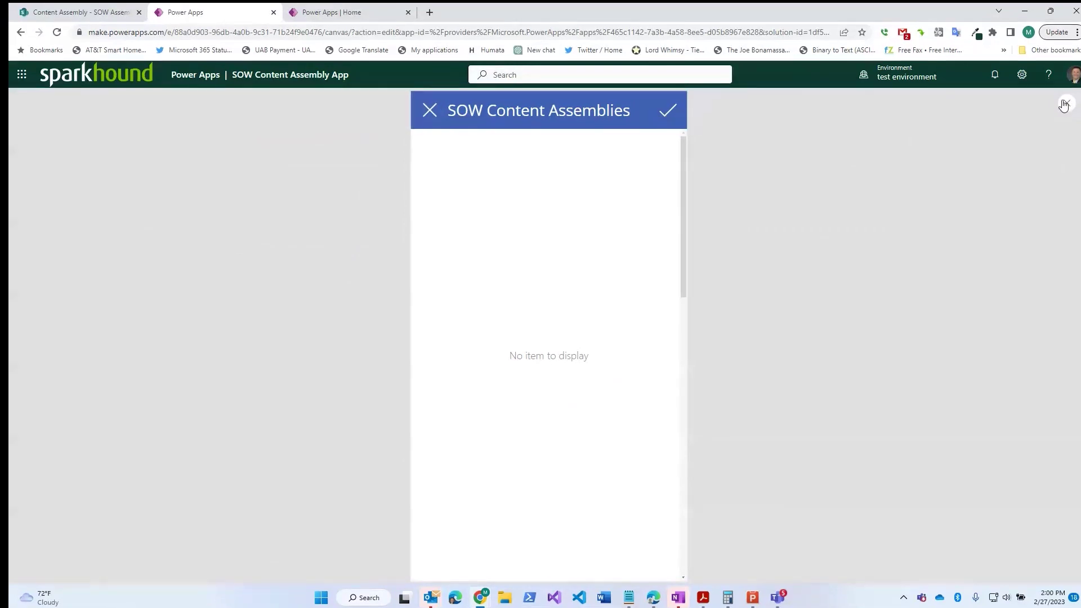
key("Escape")
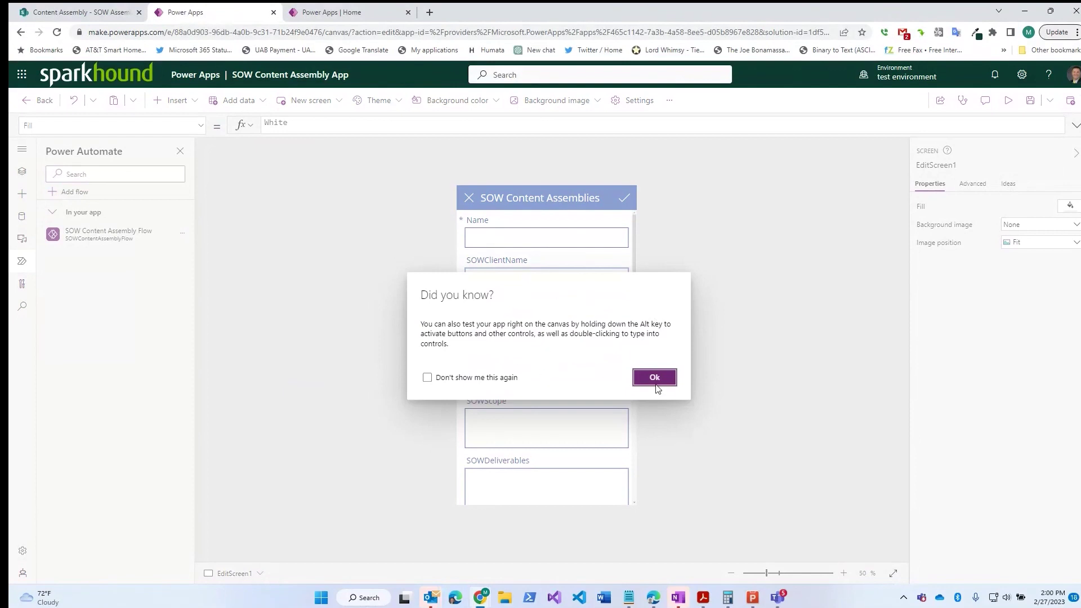
left_click(654, 378)
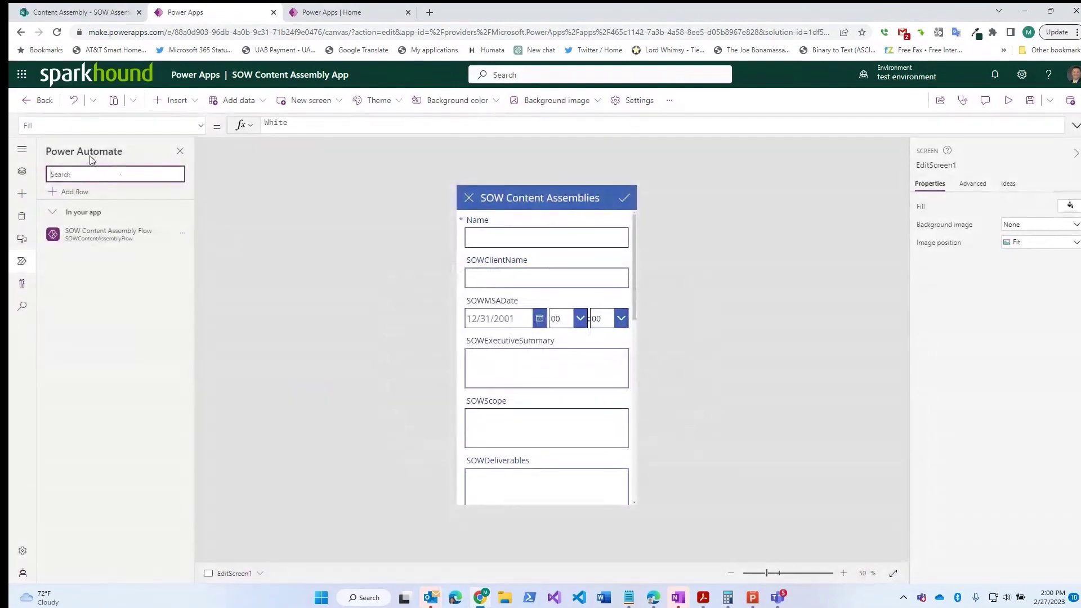
Preview the app from BrowseScreen1 and start a new SOW Content Assemblies record.
left_click(22, 171)
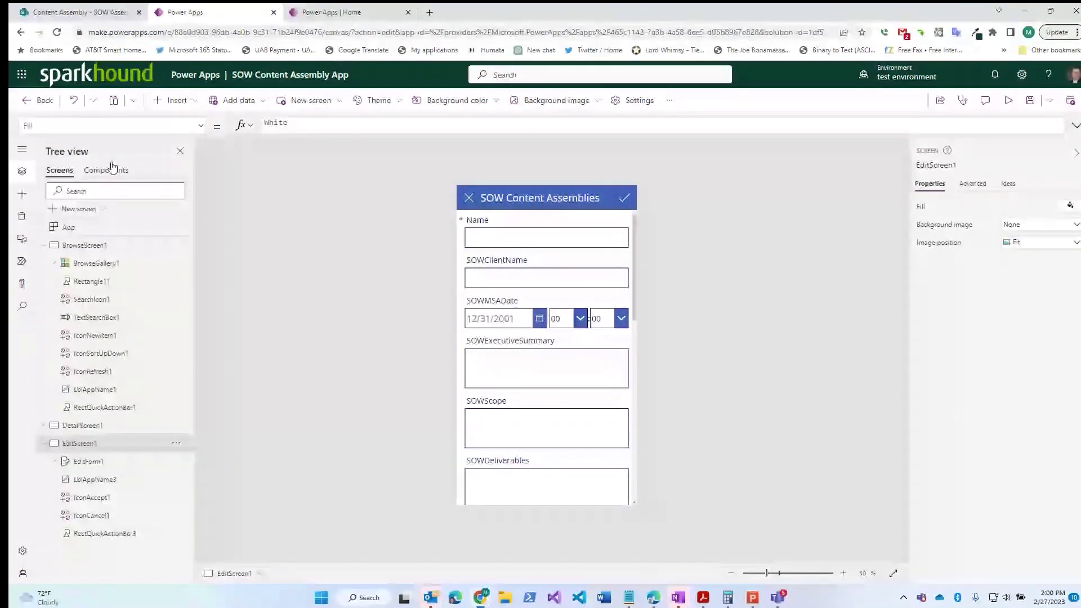
left_click(88, 249)
left_click(1009, 100)
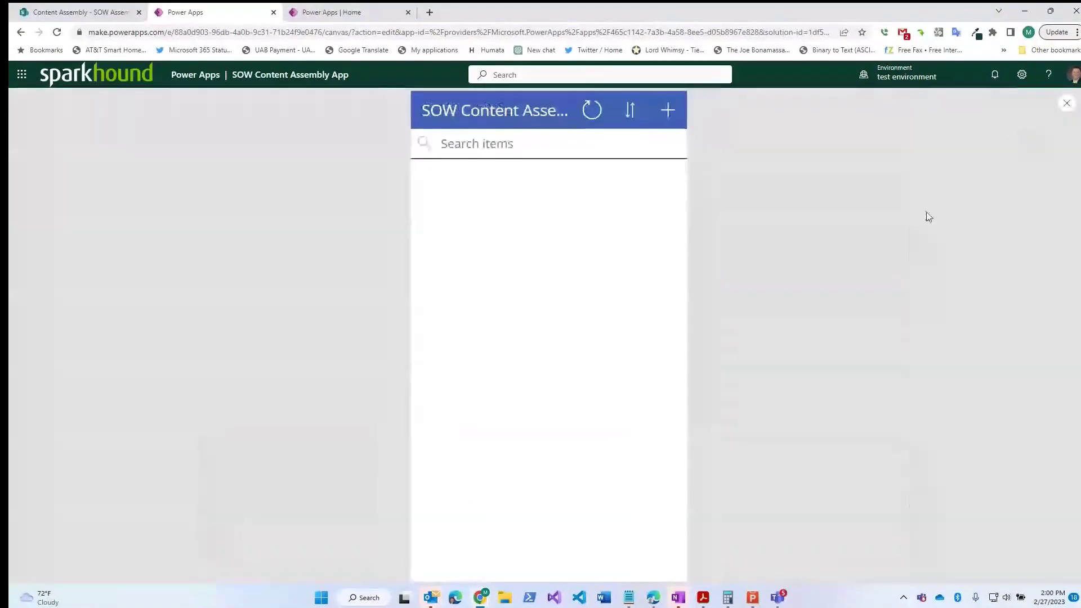
left_click(665, 112)
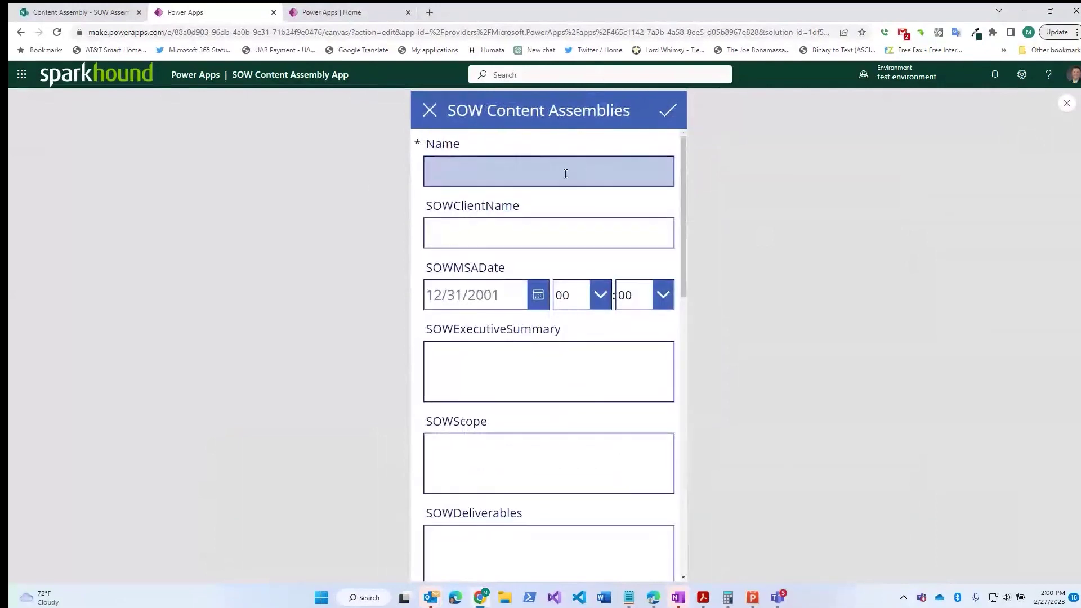
Fill in the new record's Name as "POwer App Generated SOW" and SOWClientName as "Matt's Marker Mansion".
left_click(547, 170)
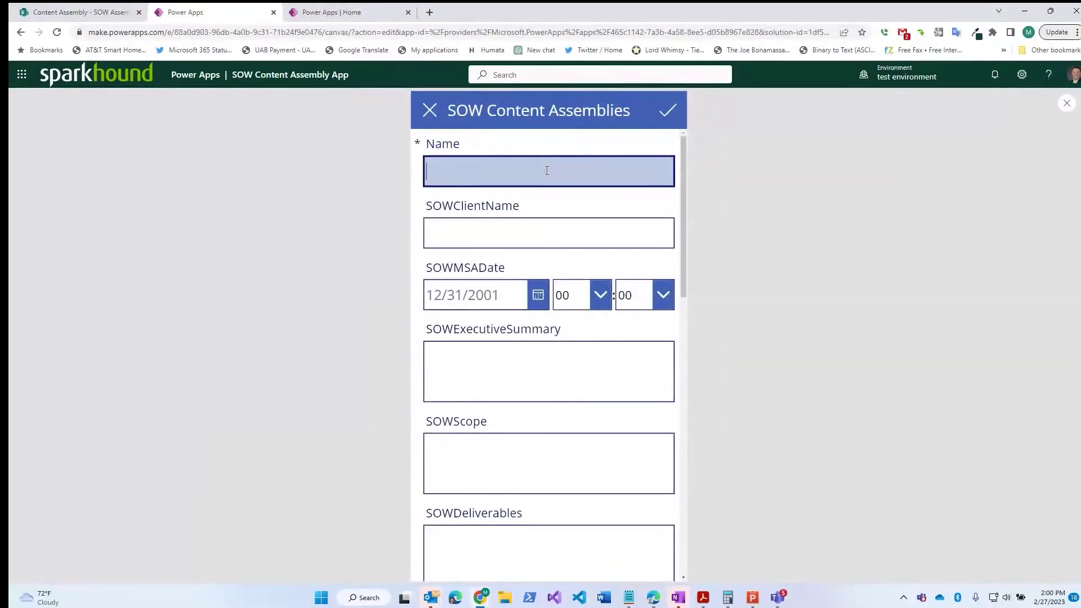
type("POwer App Generated SOW")
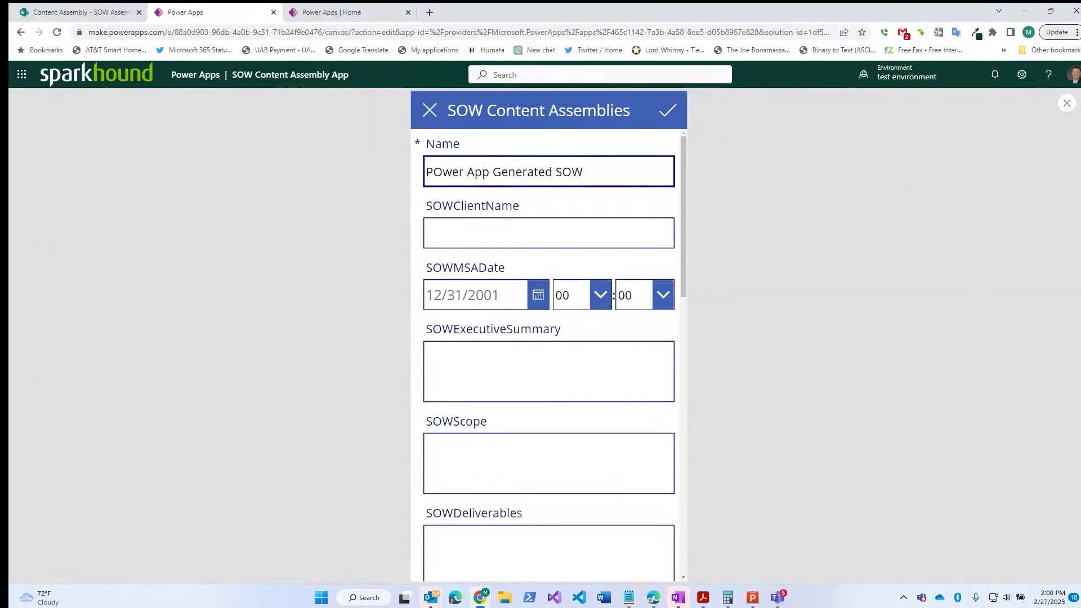
key("alt+Tab")
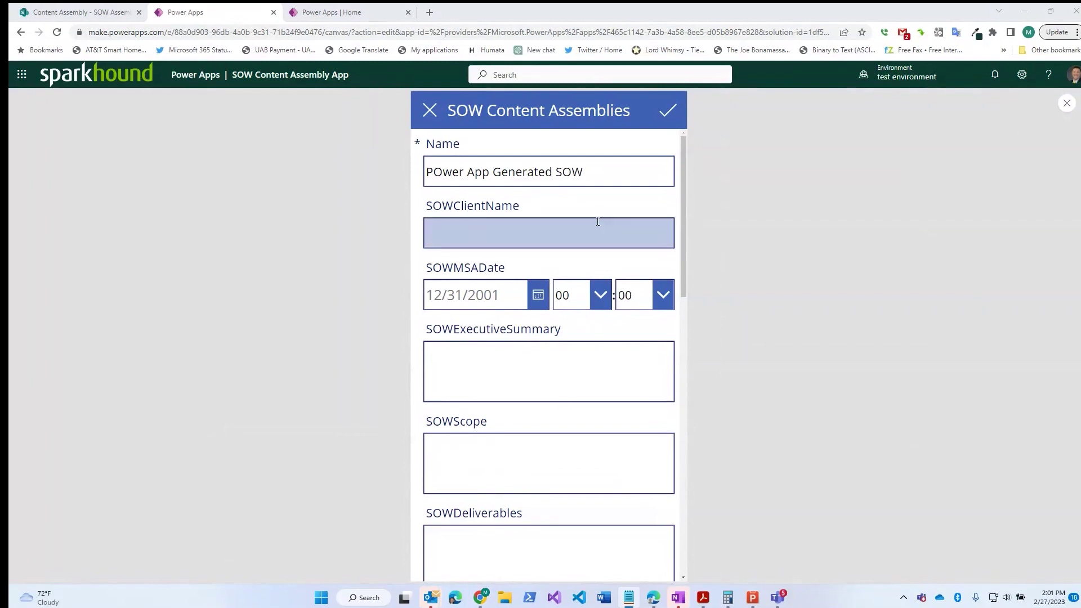
left_click(583, 225)
type("Matt's Marker Mansion")
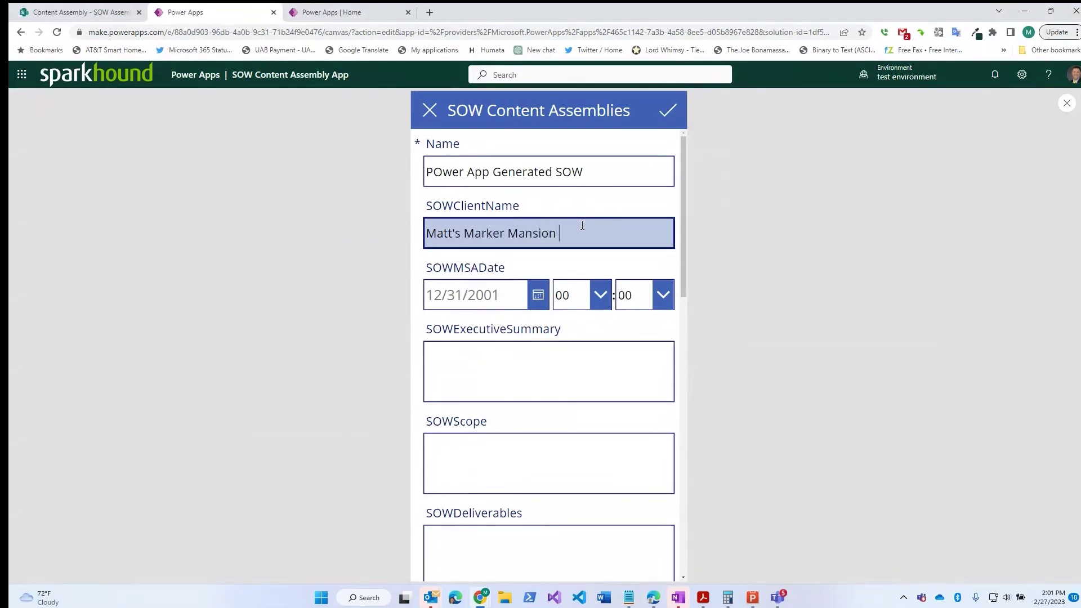
Set SOWMSADate to 2/27/2023 and fill SOWExecutiveSummary with the prepared summary text ending in "implement an information architecture.".
left_click(539, 299)
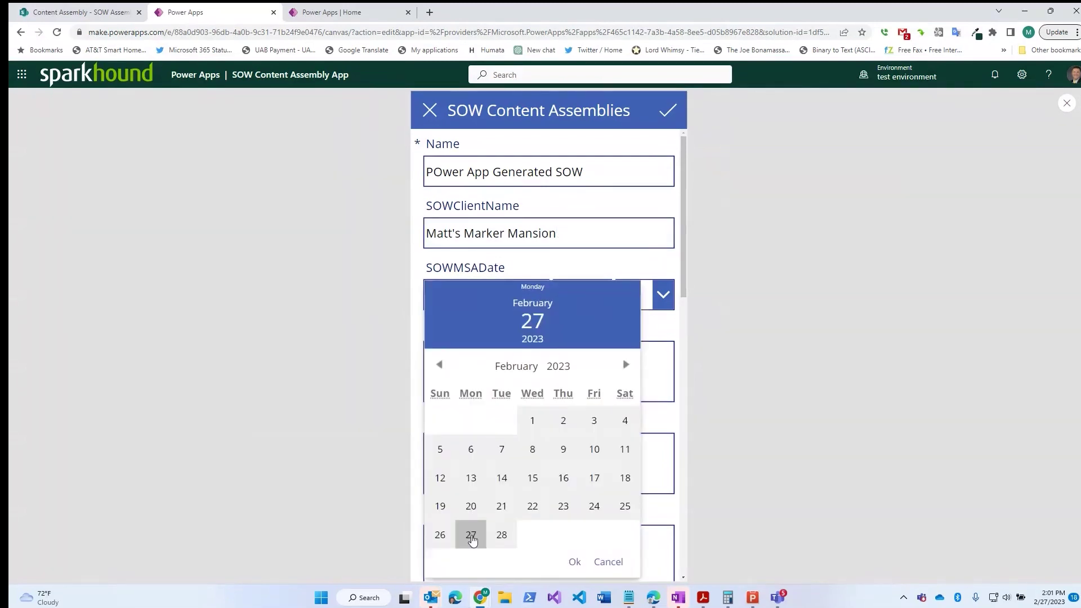
left_click(574, 560)
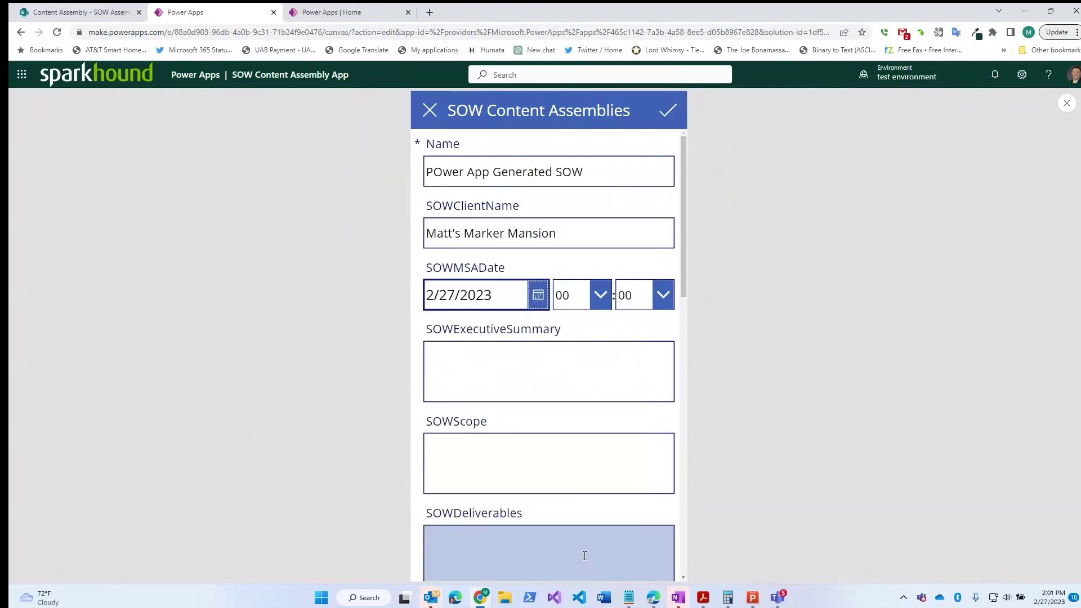
left_click(459, 375)
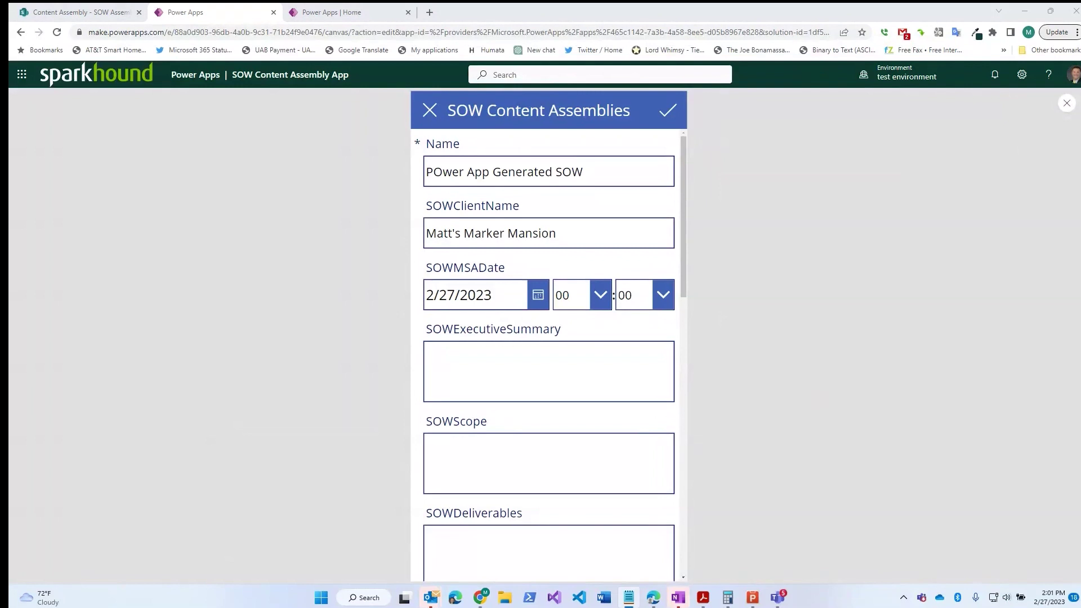
left_click(458, 381)
key("ctrl+v")
Fill SOWScope with the prepared scope text and SOWDeliverables with the prepared deliverables text ending in "Recorded training sessions".
left_click(476, 455)
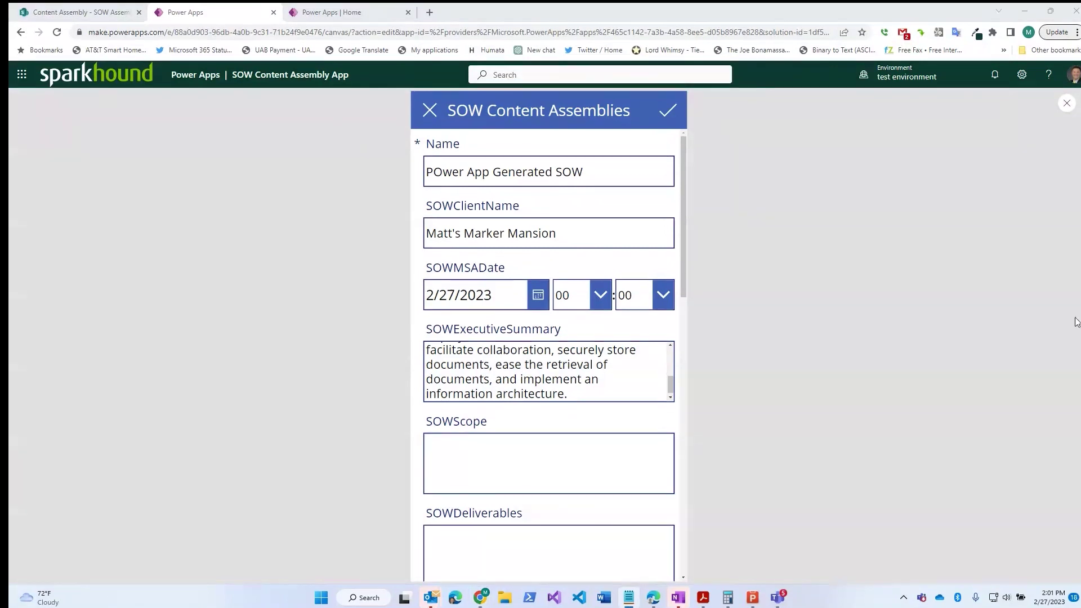
left_click(527, 450)
key("ctrl+v")
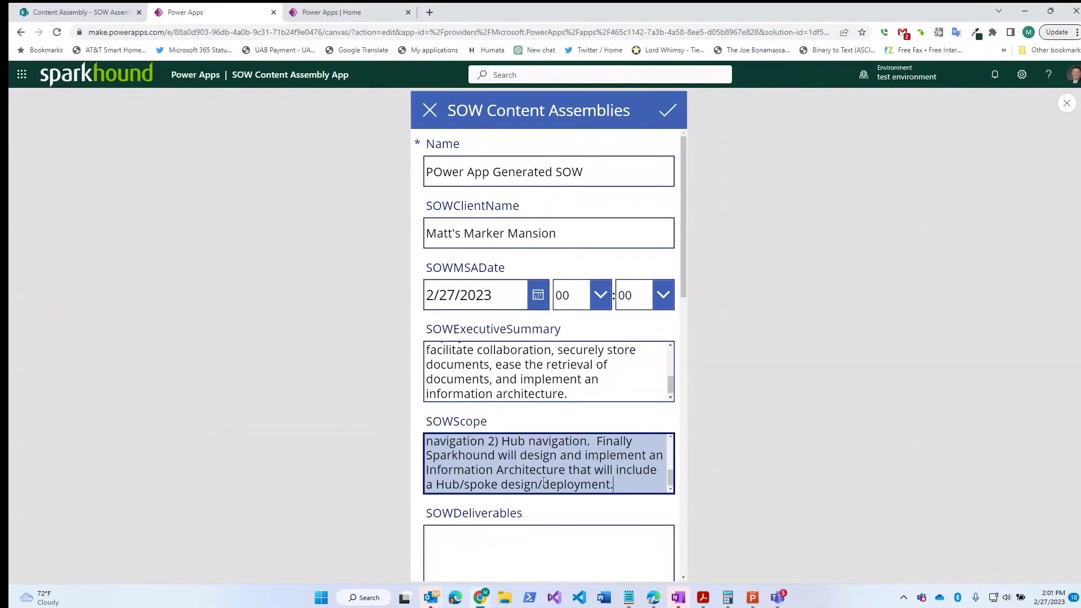
scroll(714, 470, "down", 3)
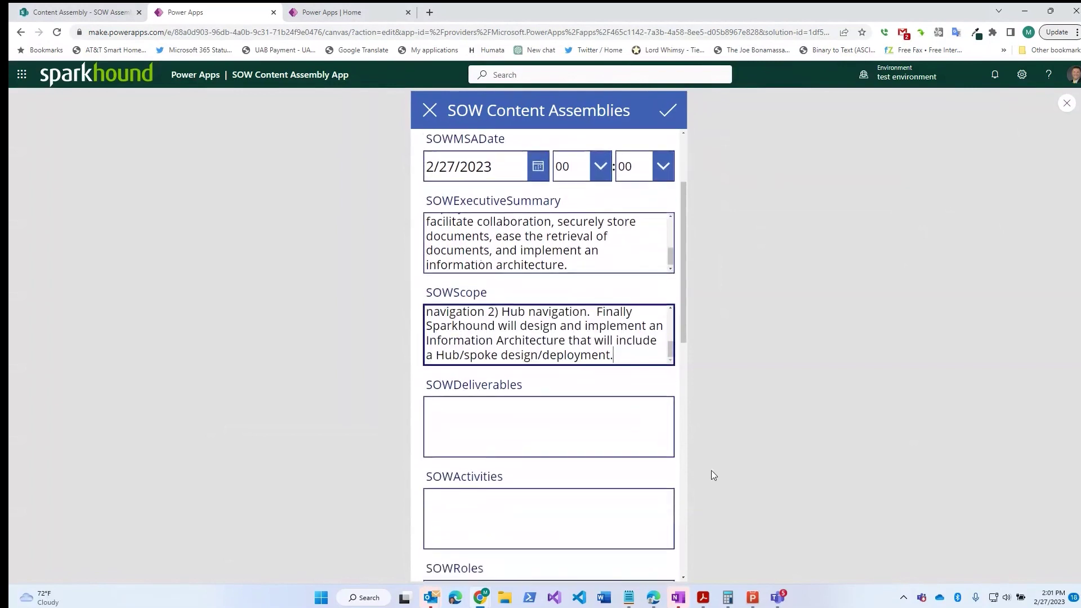
left_click(580, 401)
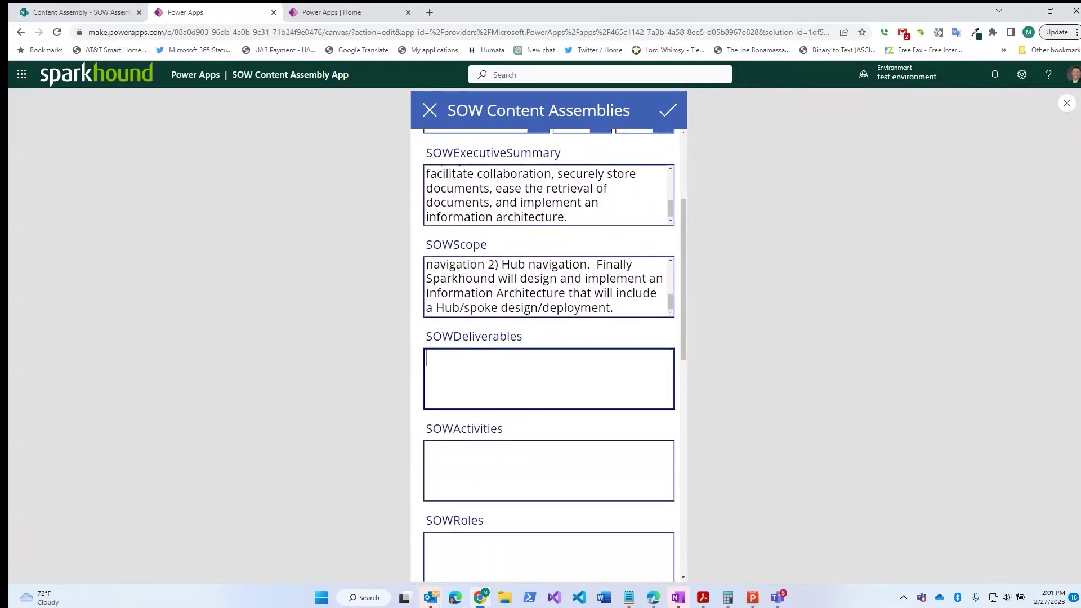
key("alt+Tab")
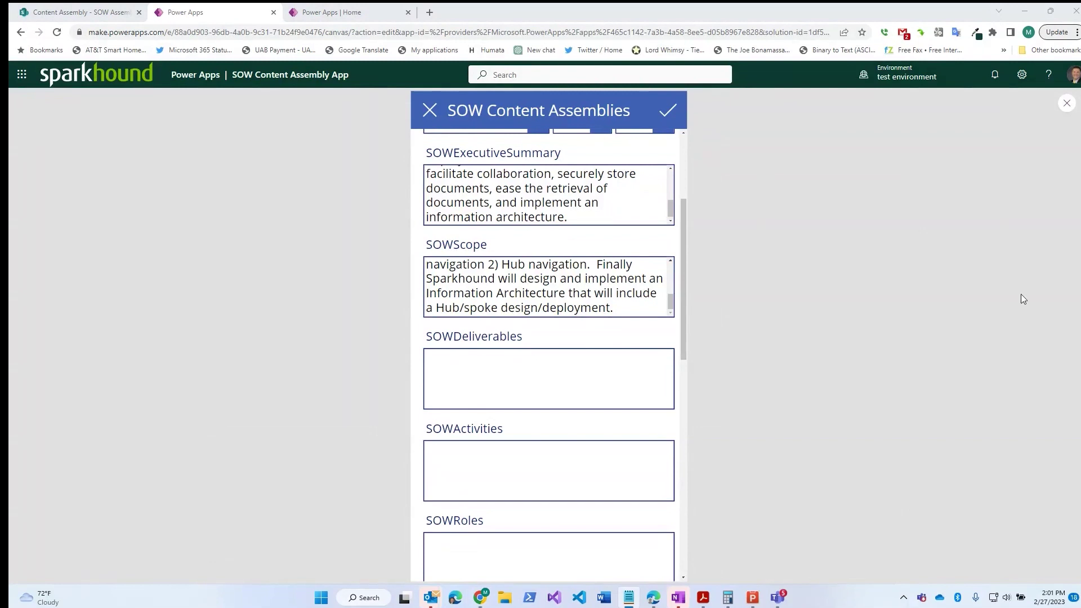
left_click(541, 383)
key("ctrl+v")
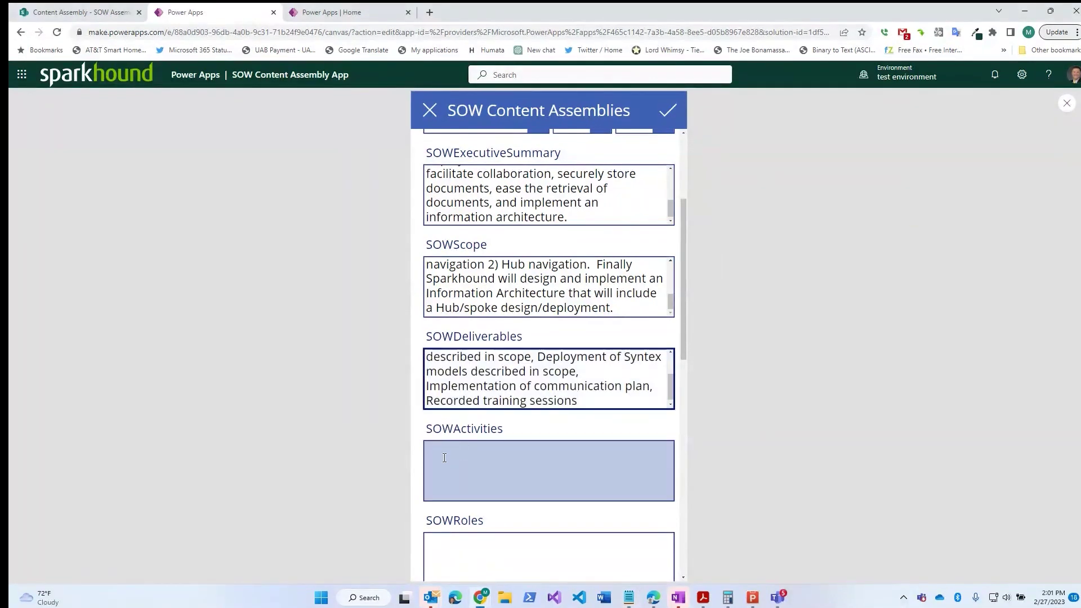
Fill SOWActivities with the prepared activities text and SOWRoles with the role list ending in "Competency Manager – Project Oversight".
key("Tab")
key("alt+Tab")
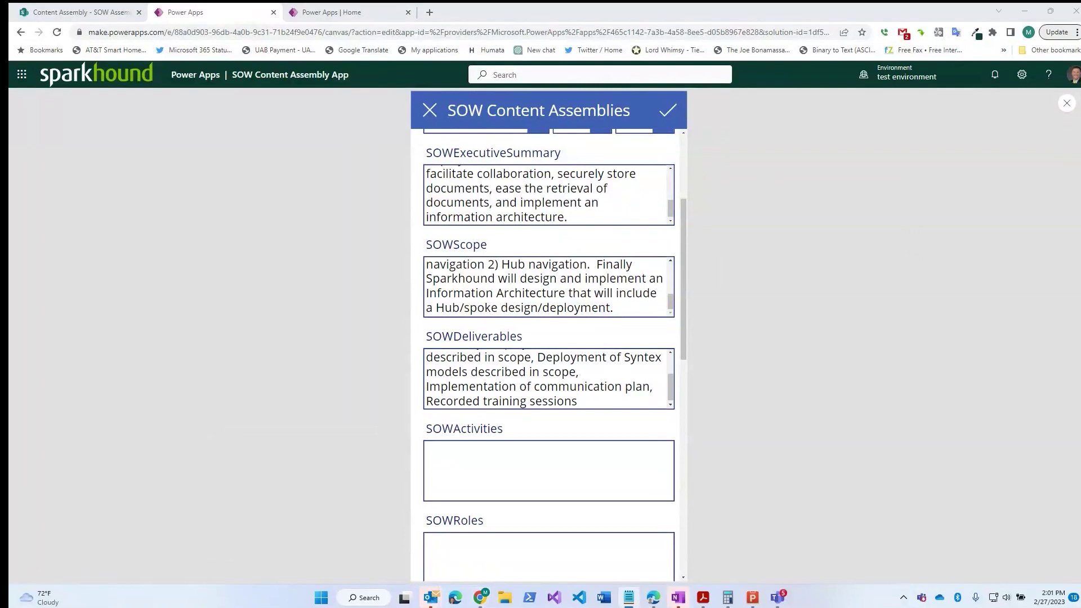
left_click(666, 465)
key("ctrl+v")
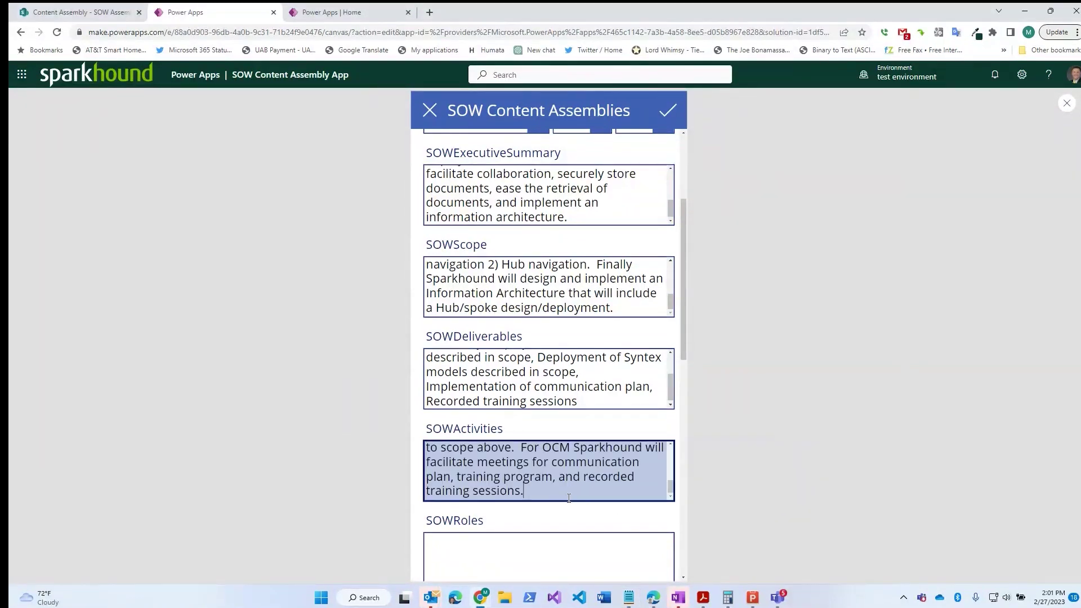
key("End")
key("alt+Tab")
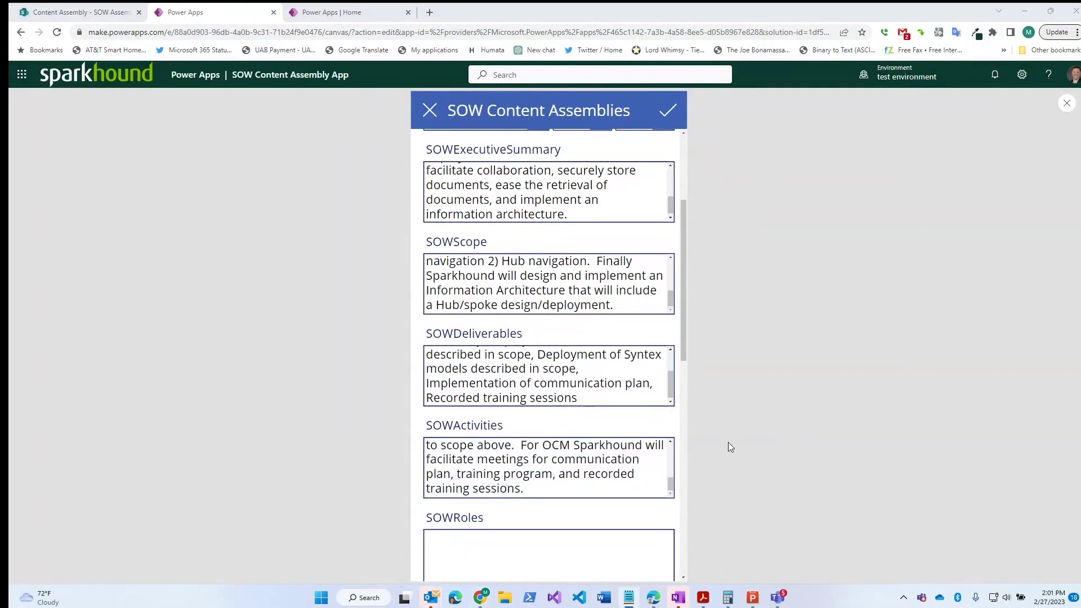
left_click(538, 545)
key("ctrl+v")
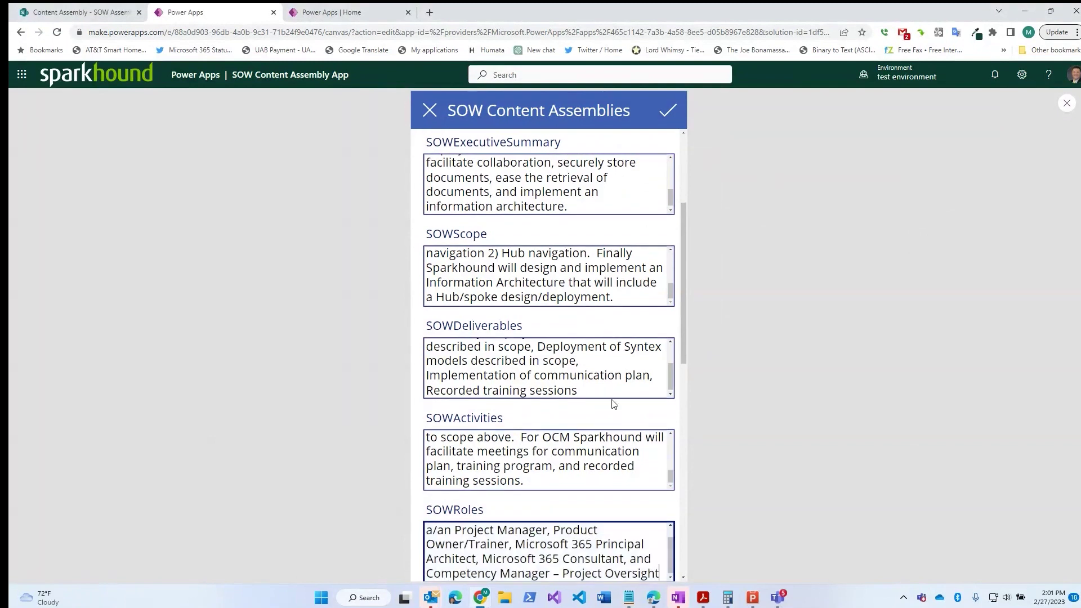
Fill SOWSparkhoundResponsibilities with "Sparkhound's responsibilites in this project will be to Facilitate meetings as described above and Develop artifacts as described above".
left_click_drag(684, 305, 678, 441)
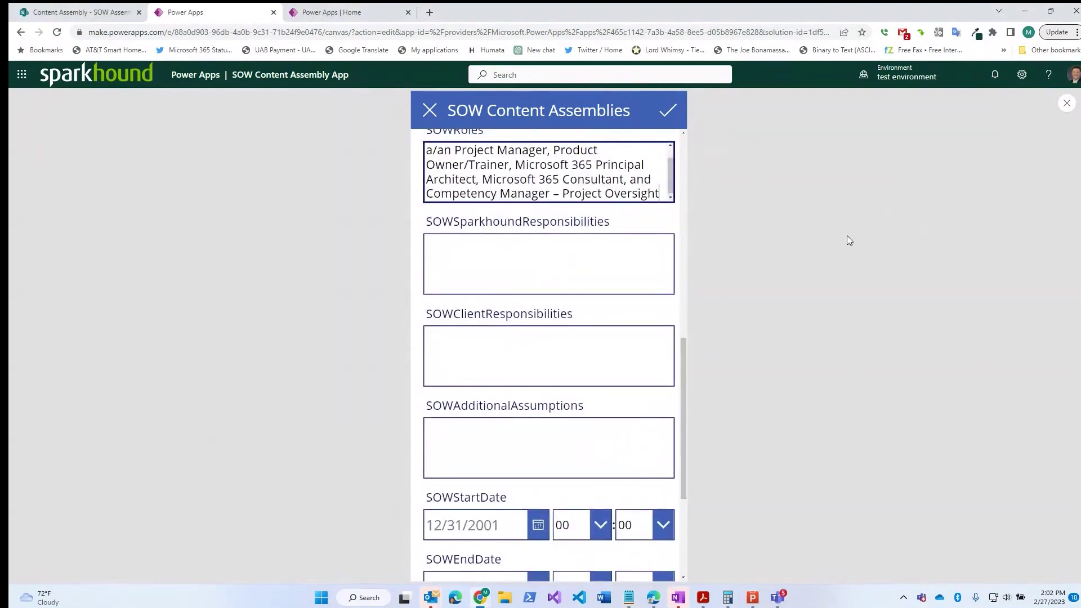
left_click(596, 275)
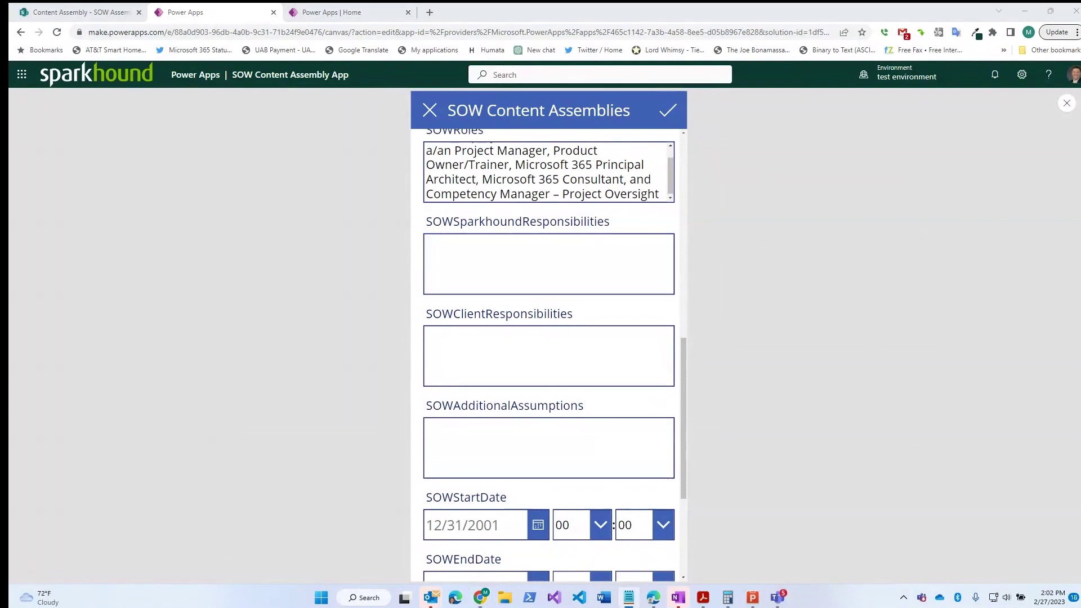
left_click(512, 242)
type("Sparkhound's responsibilites in this project will be to Facilitate meetings as described above and Develop artifacts as described above")
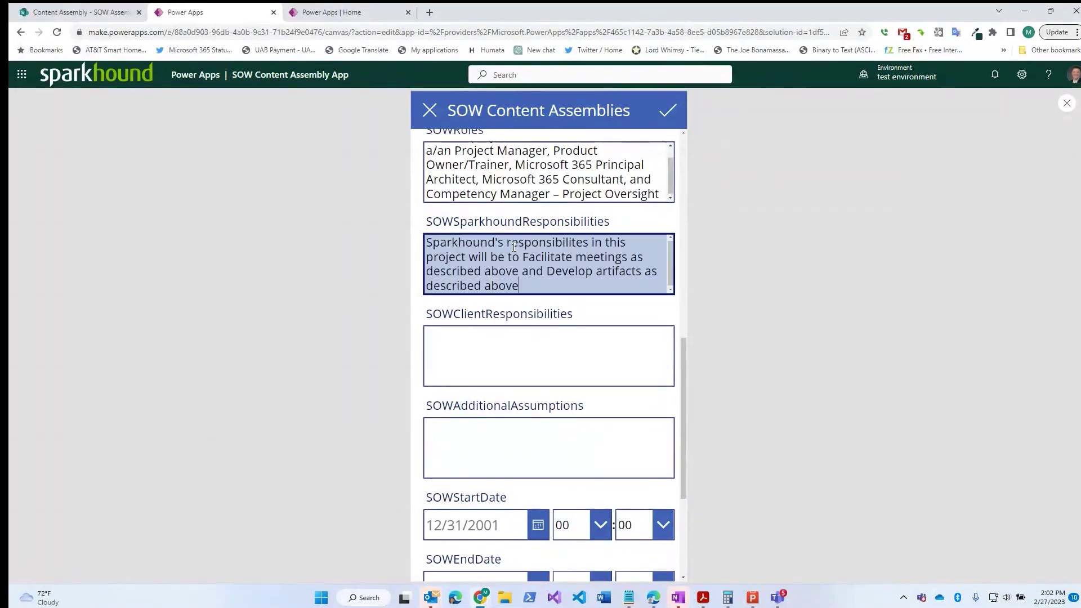
Fill SOWClientResponsibilities with the prepared client duties and SOWAdditionalAssumptions with the text on Microsoft Search as a Preview product and internal-only training.
left_click(511, 357)
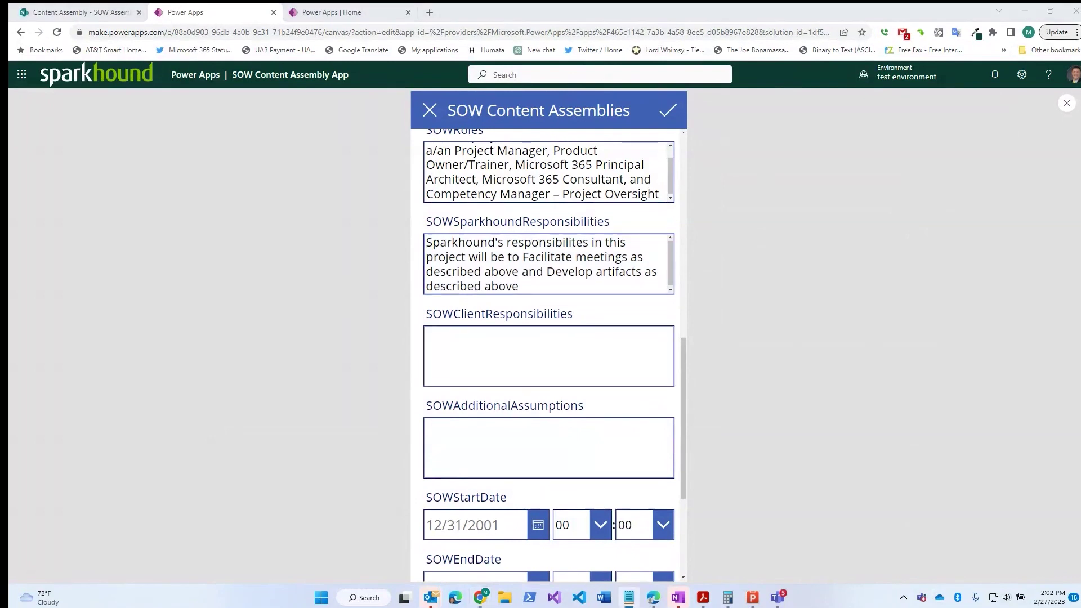
left_click(467, 368)
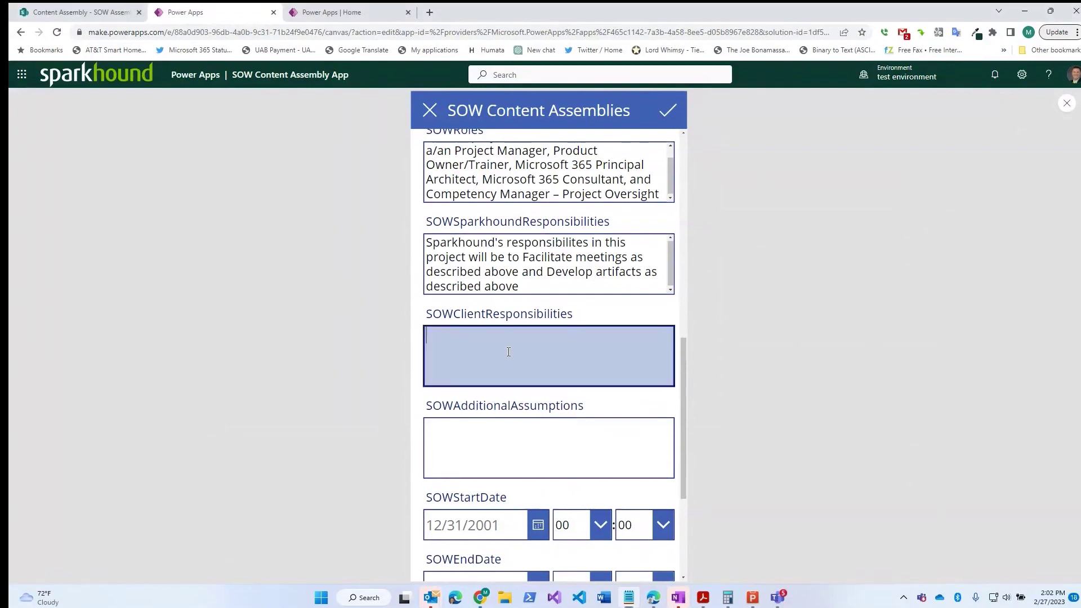
key("ctrl+v")
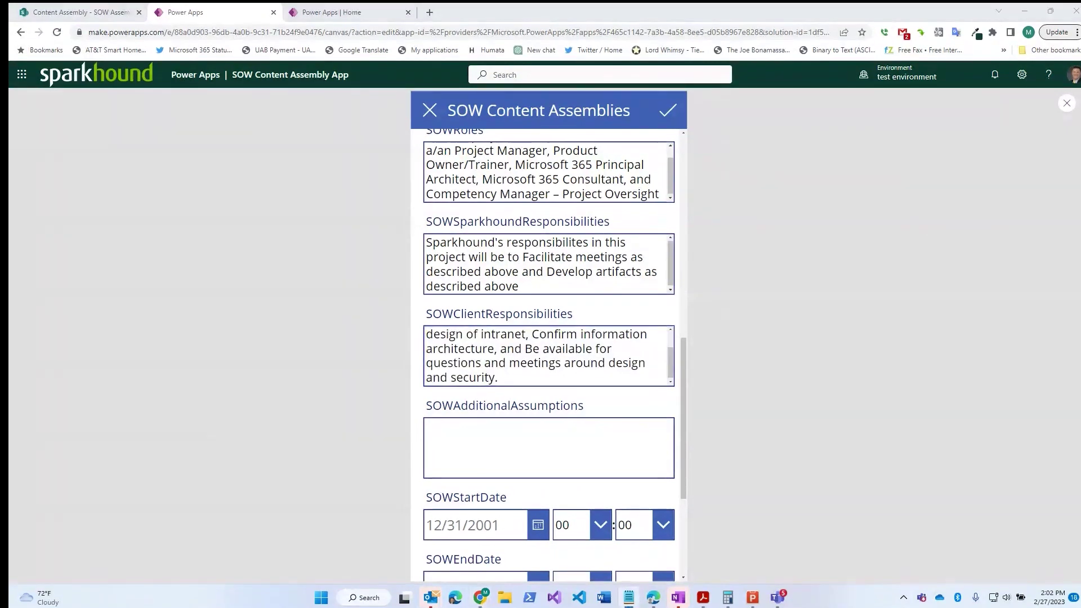
left_click(595, 443)
type("Microsoft Search is implemented as a Preview product.  Training is for internal use only on the everyday usage of SharePoint and Syntex")
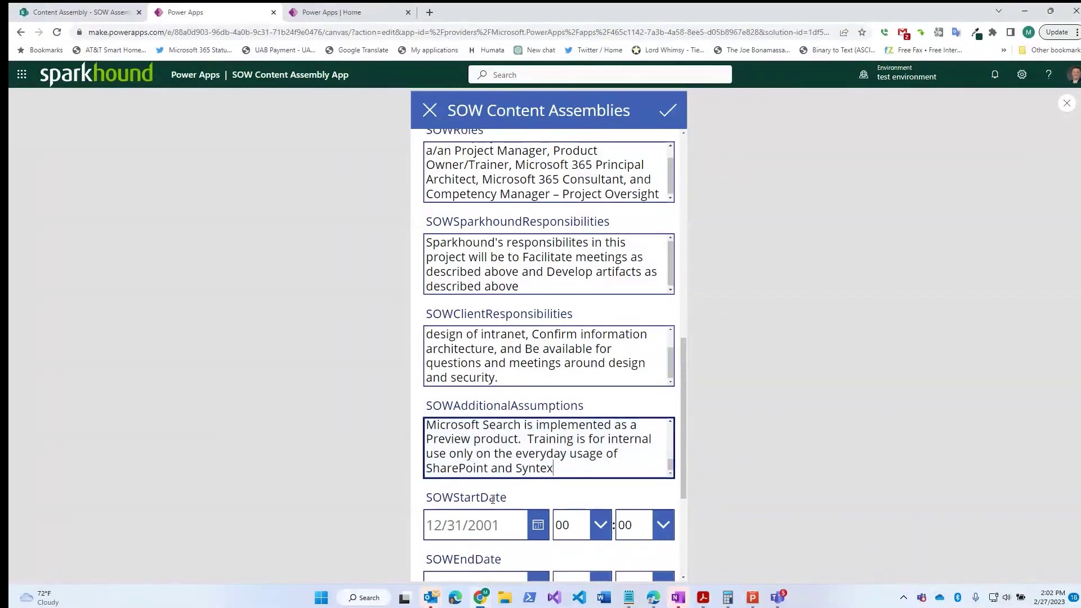
Set the new record's SOWStartDate to 3/20/2023.
scroll(541, 484, "down", 1)
left_click(538, 487)
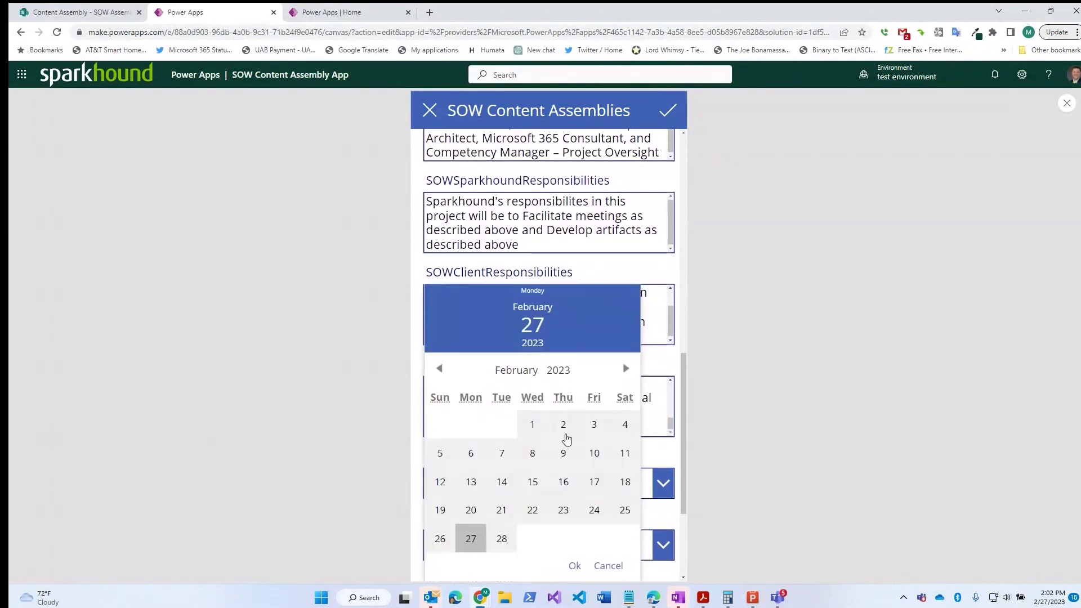
left_click(625, 369)
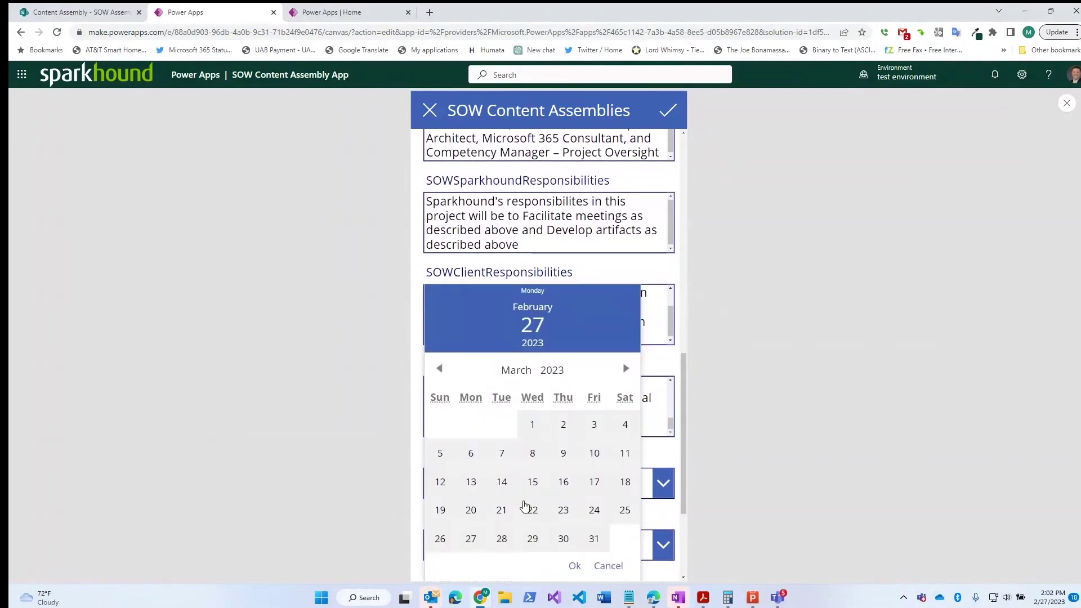
left_click(471, 511)
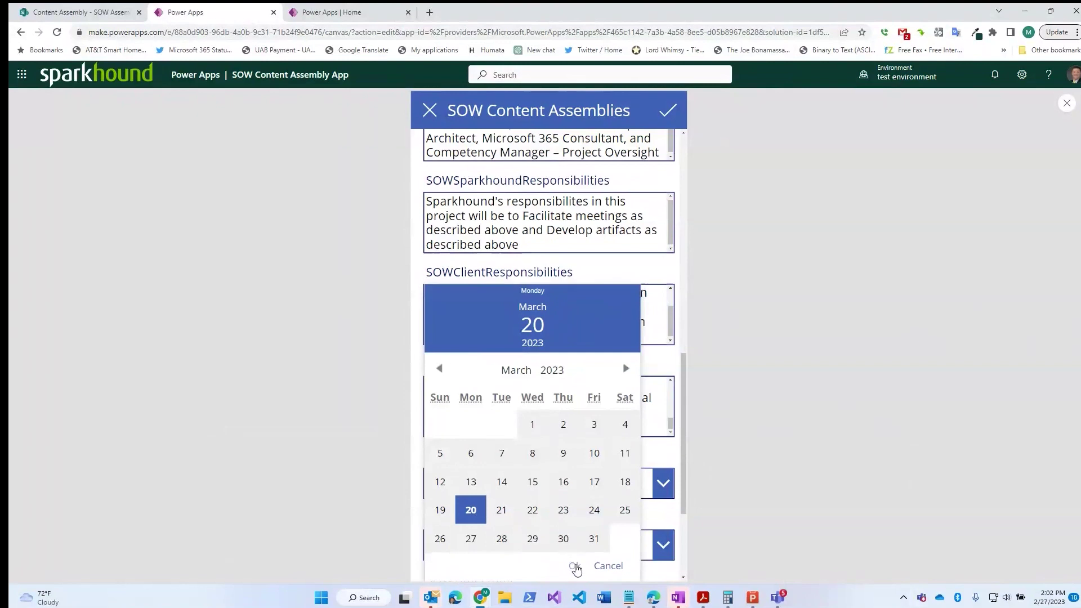
left_click(574, 565)
scroll(639, 479, "down", 1)
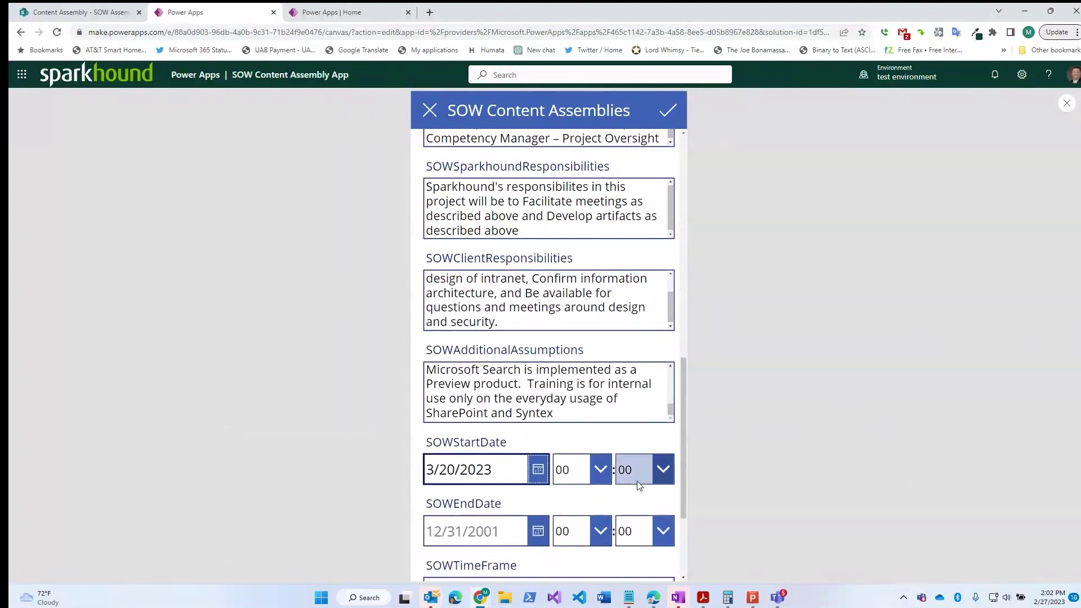
Set the new record's SOWEndDate to 6/2/2023.
scroll(539, 476, "down", 2)
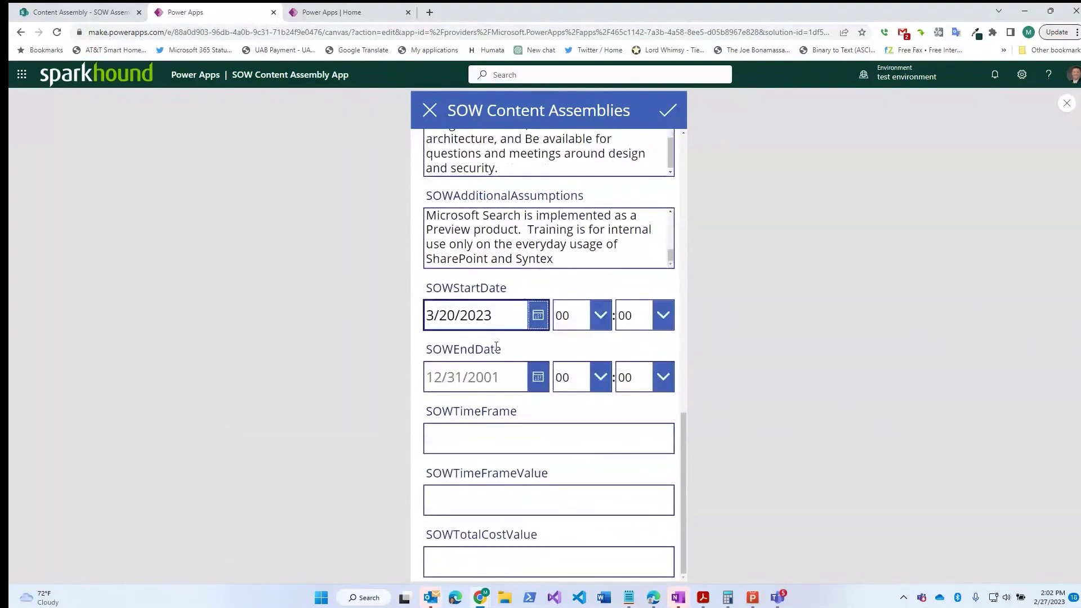
left_click(539, 381)
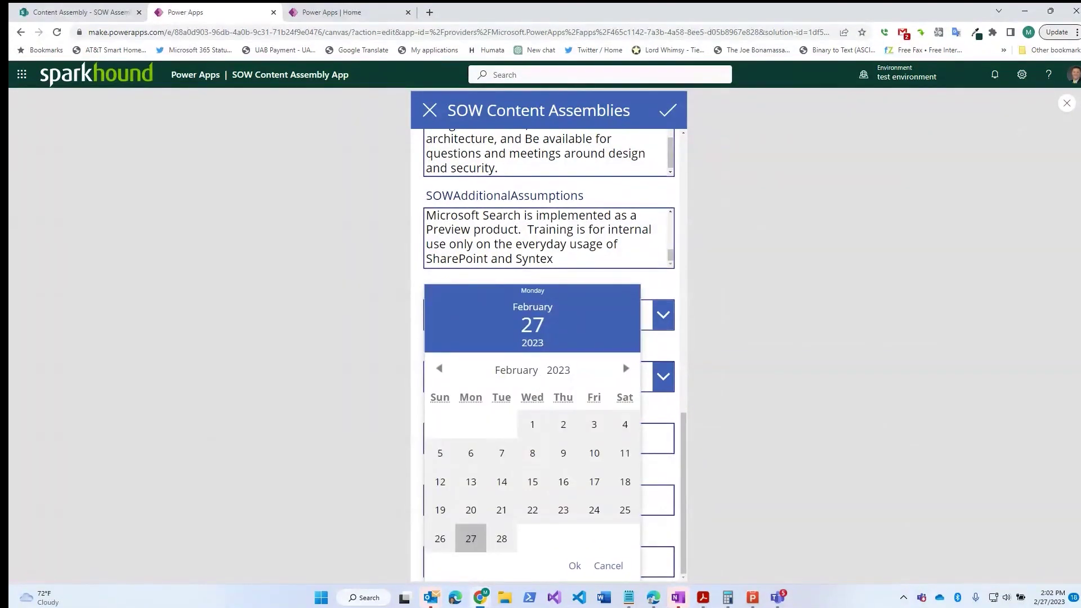
left_click(626, 369)
left_click(626, 369)
left_click(626, 370)
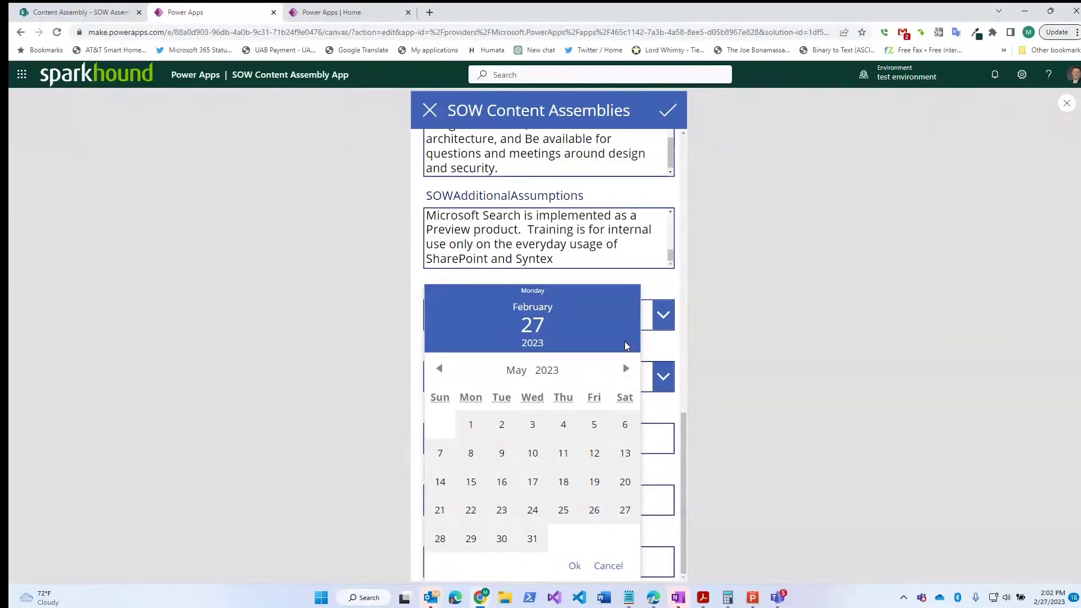
left_click(626, 370)
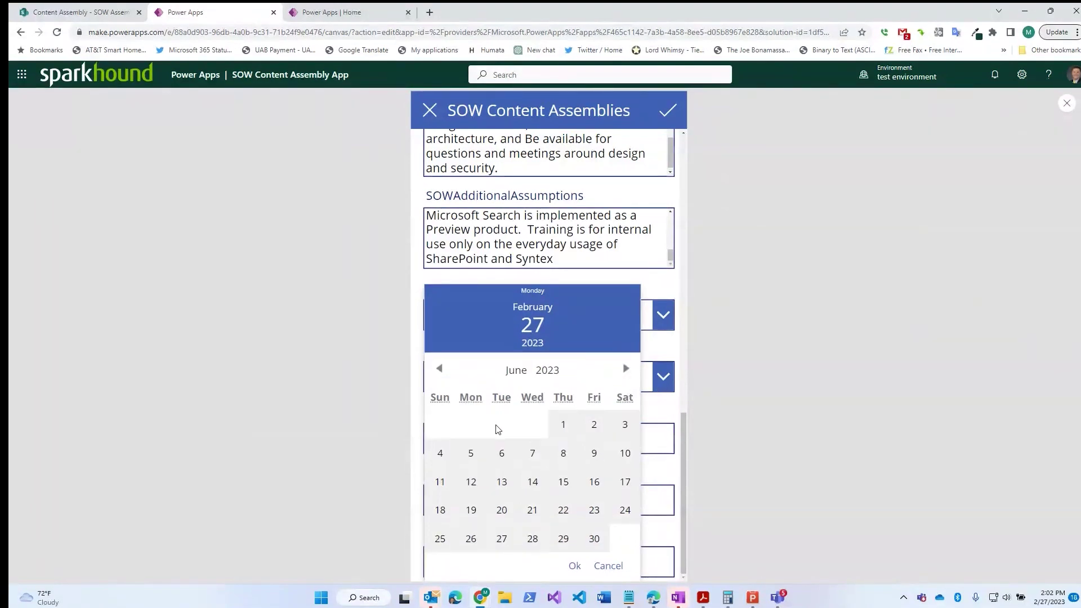
left_click(594, 425)
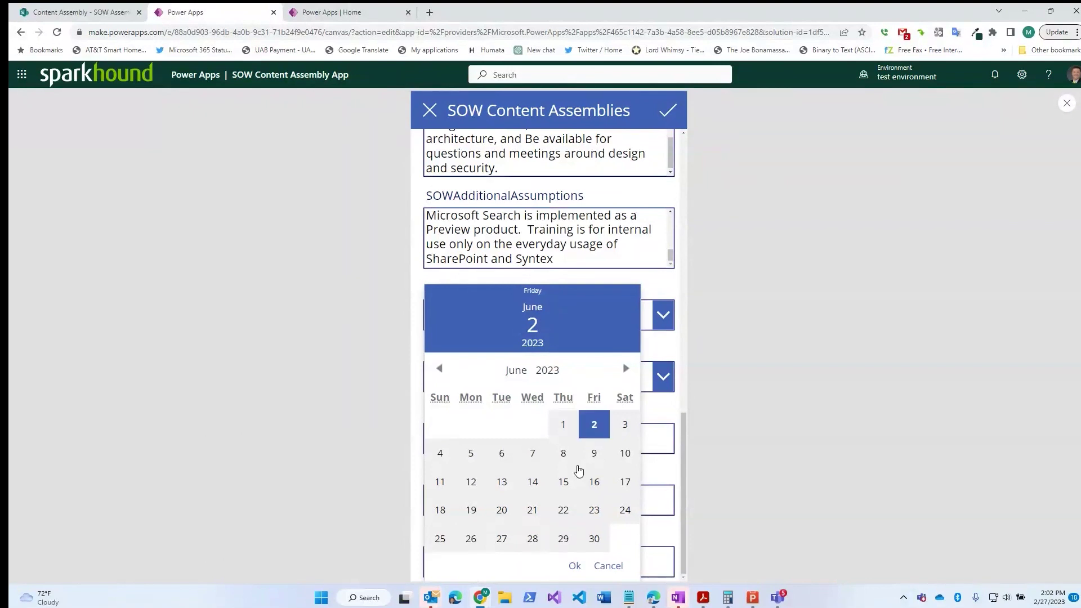
left_click(575, 565)
Enter SOWTimeFrame "Iteration", SOWTimeFrameValue 10 and SOWTotalCostValue 100000, and submit the new SOW record.
left_click(472, 439)
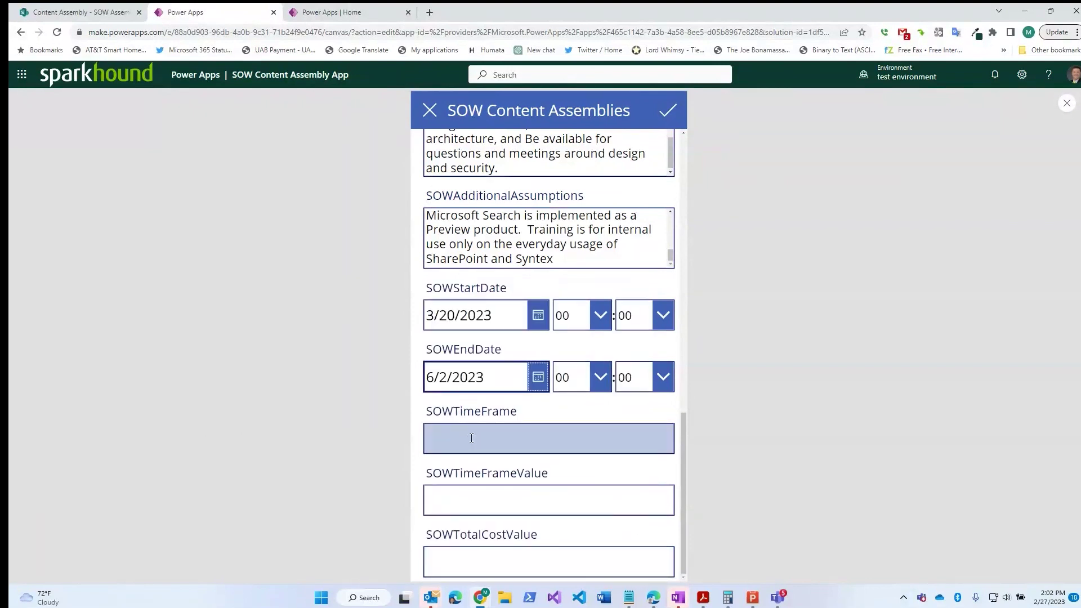
type("Iterd")
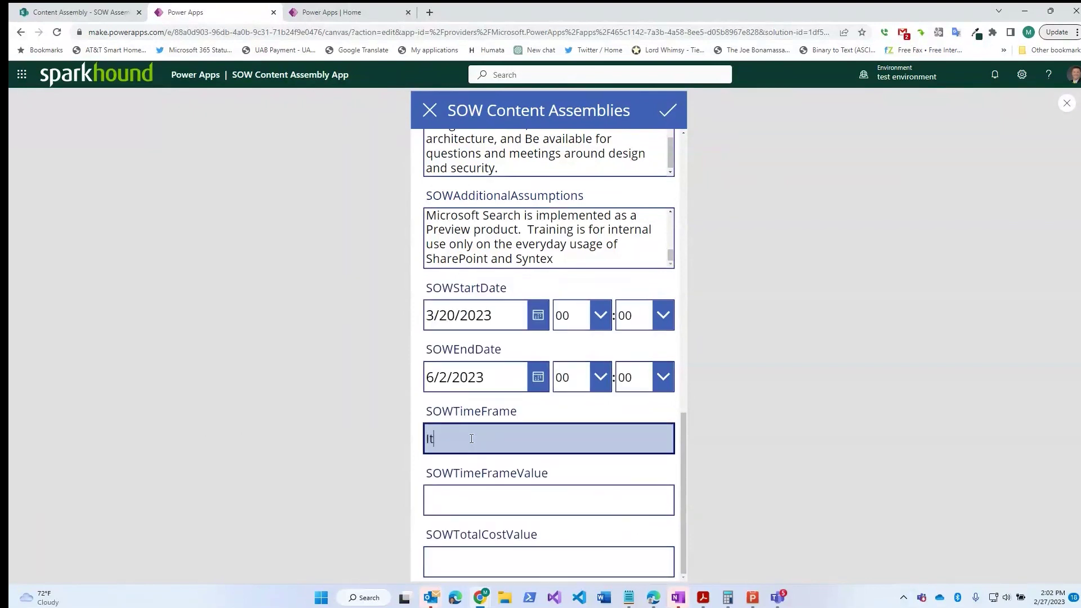
key("BackSpace")
key("BackSpace")
key("BackSpace")
type("eration")
left_click(458, 494)
type("10")
left_click(526, 559)
type("100000")
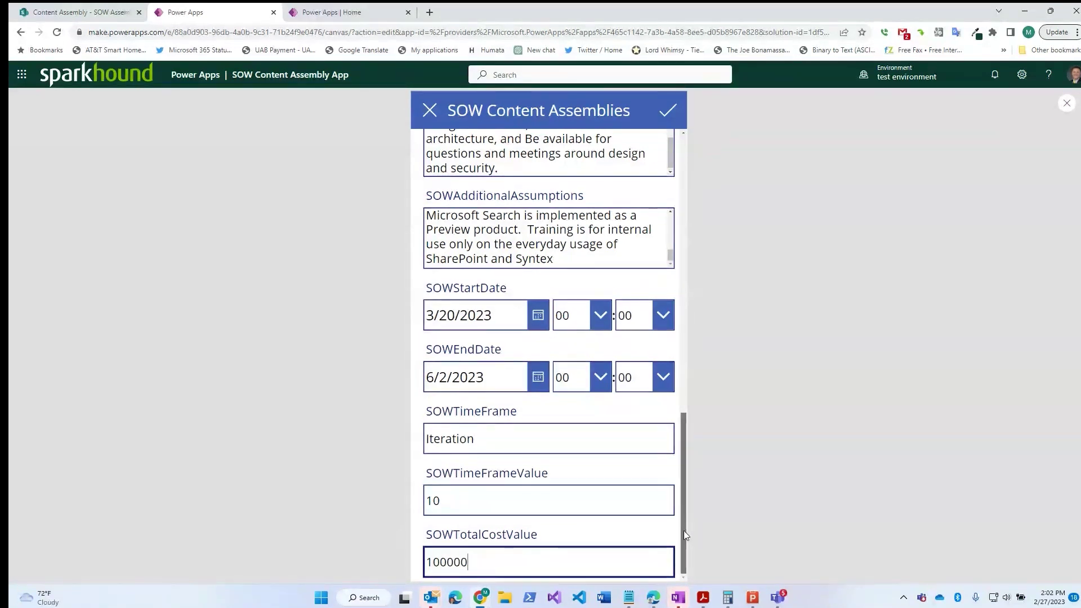
left_click(669, 112)
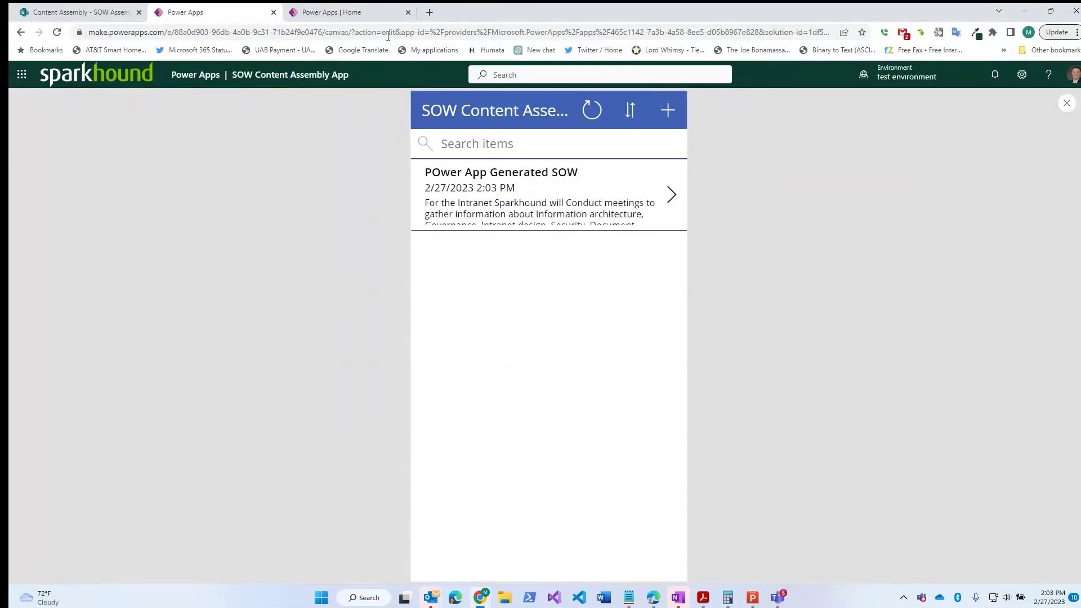
Open the most recent run of SOW Content Assembly Flow from the SOW Content Assembly solution.
left_click(326, 13)
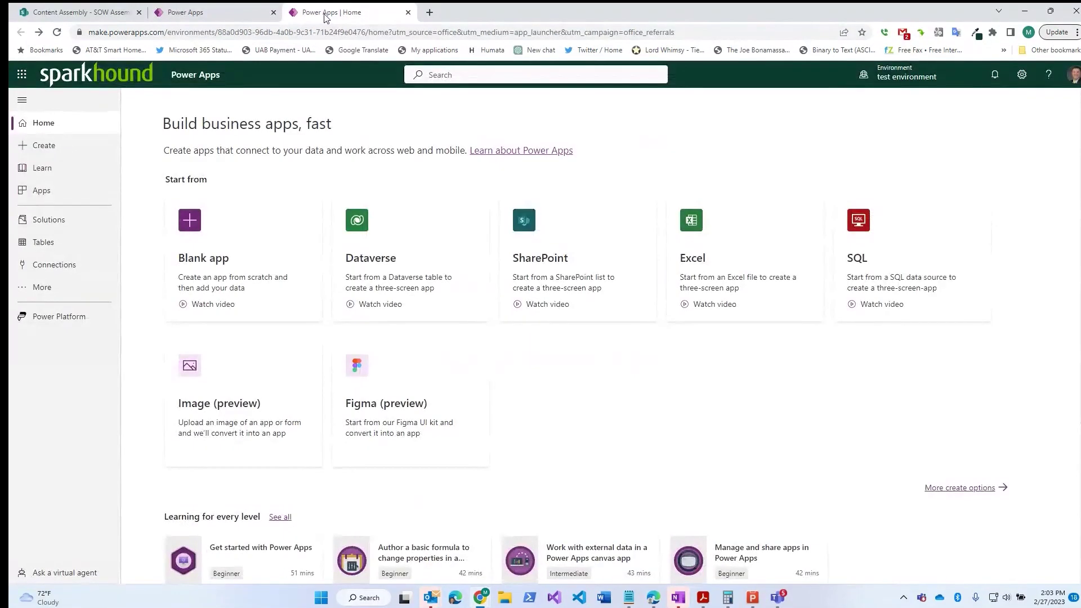
left_click(53, 220)
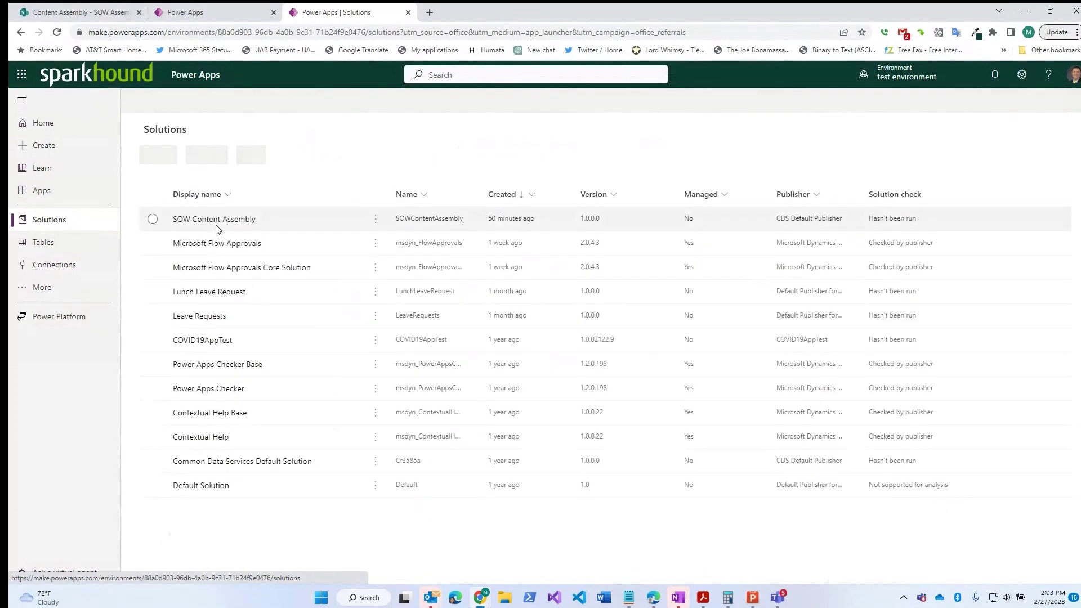
left_click(398, 227)
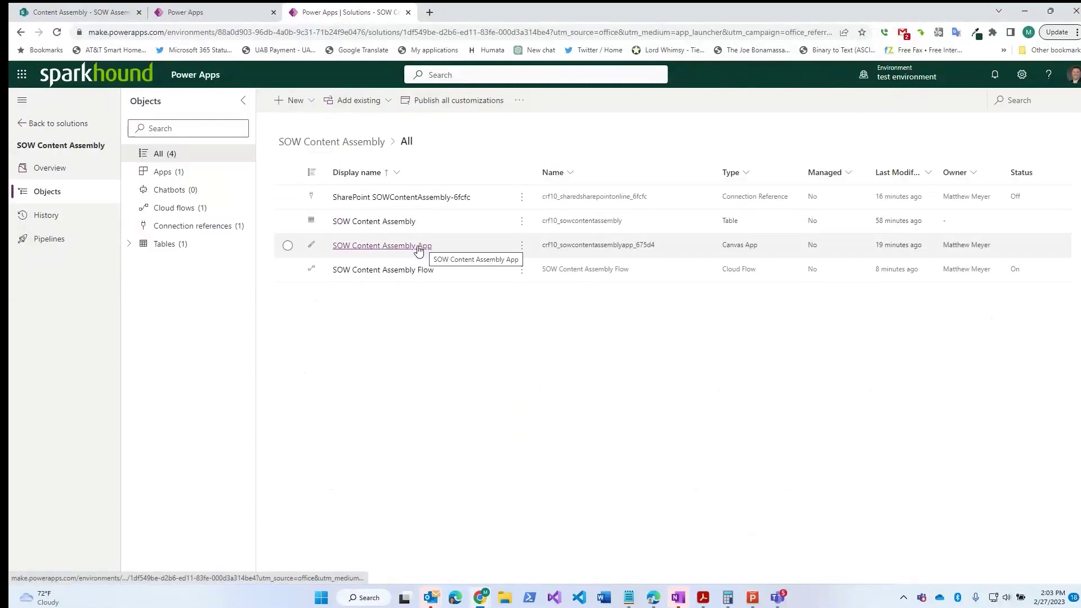
left_click(397, 273)
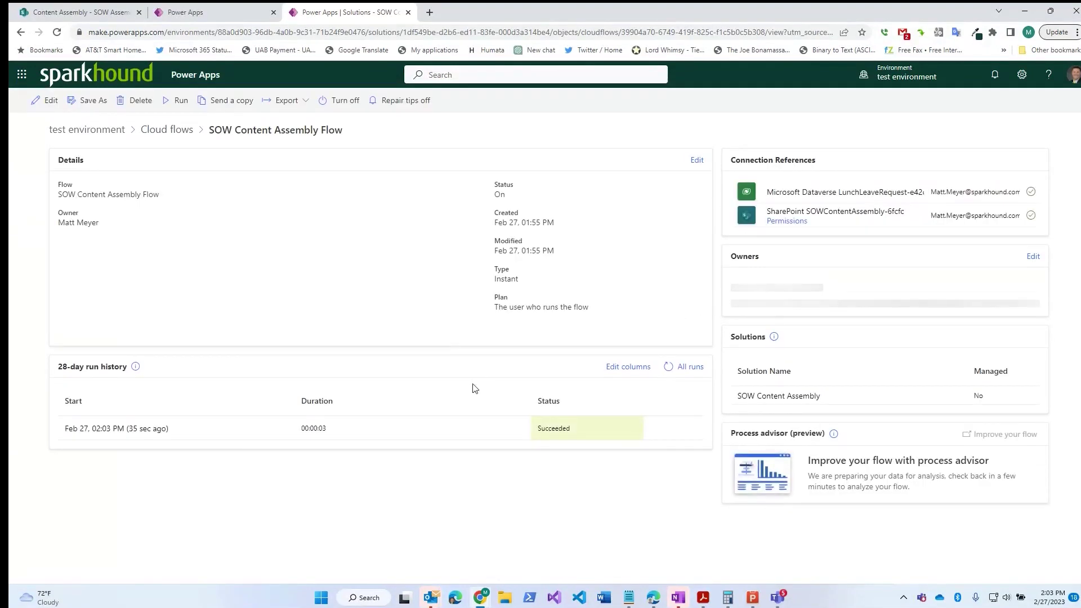
left_click(135, 429)
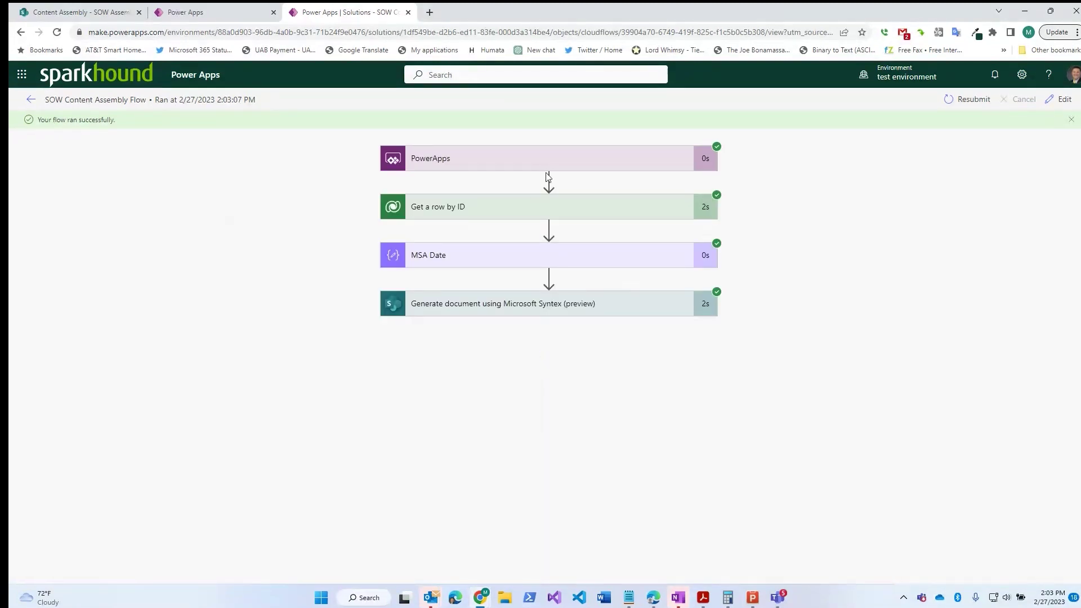
Inspect the row ID output of the run's PowerApps trigger and the inputs and outputs of Get a row by ID.
left_click(531, 168)
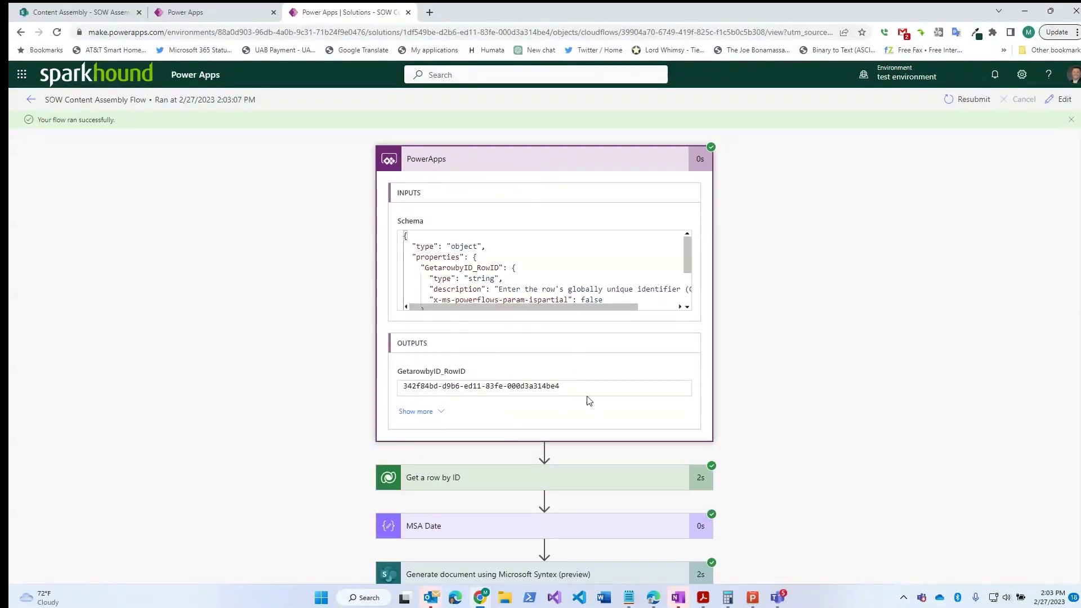
scroll(753, 427, "down", 1)
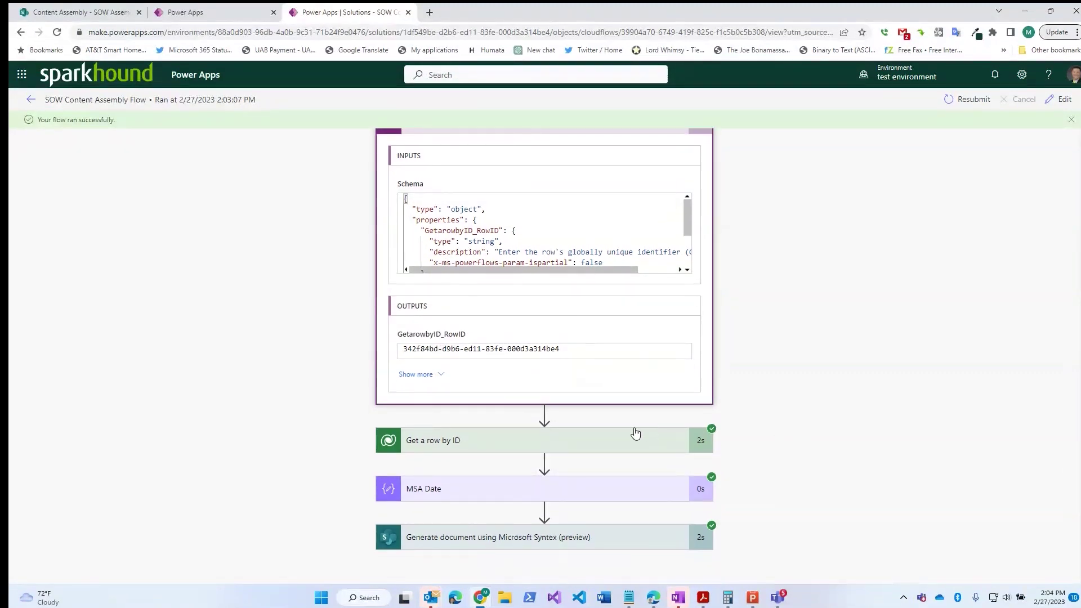
left_click(617, 451)
scroll(876, 340, "down", 8)
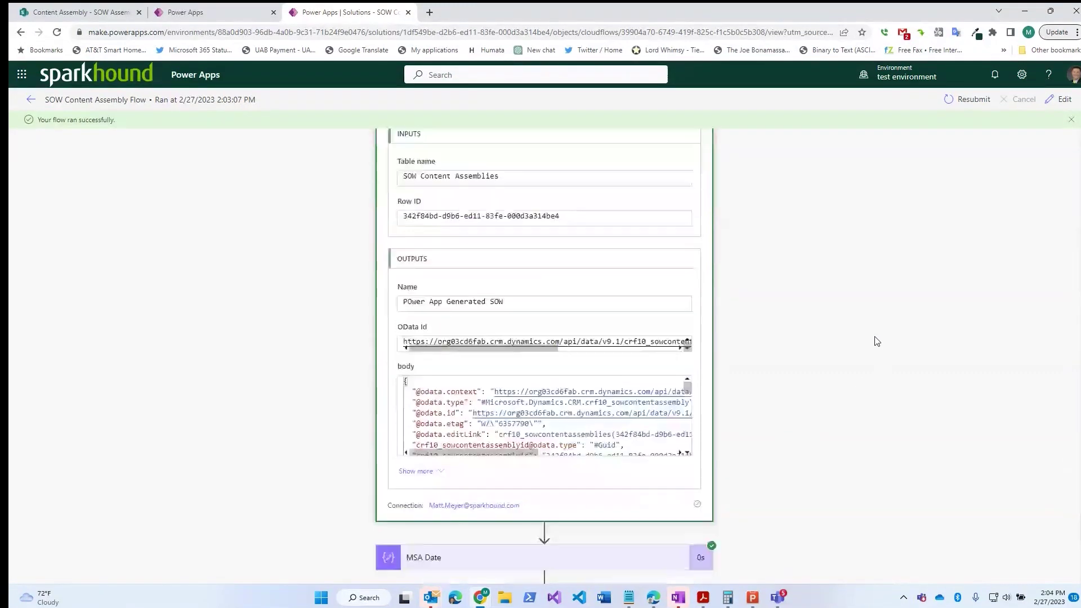
scroll(807, 338, "up", 2)
scroll(558, 200, "down", 1)
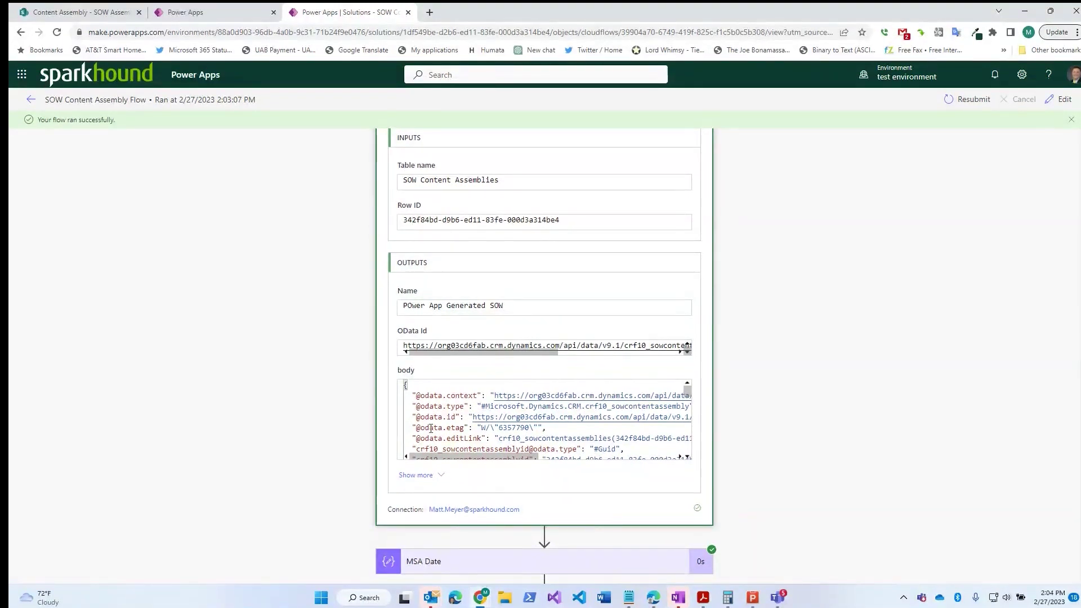
Show all output fields of Get a row by ID and review them down to the last one.
left_click(416, 476)
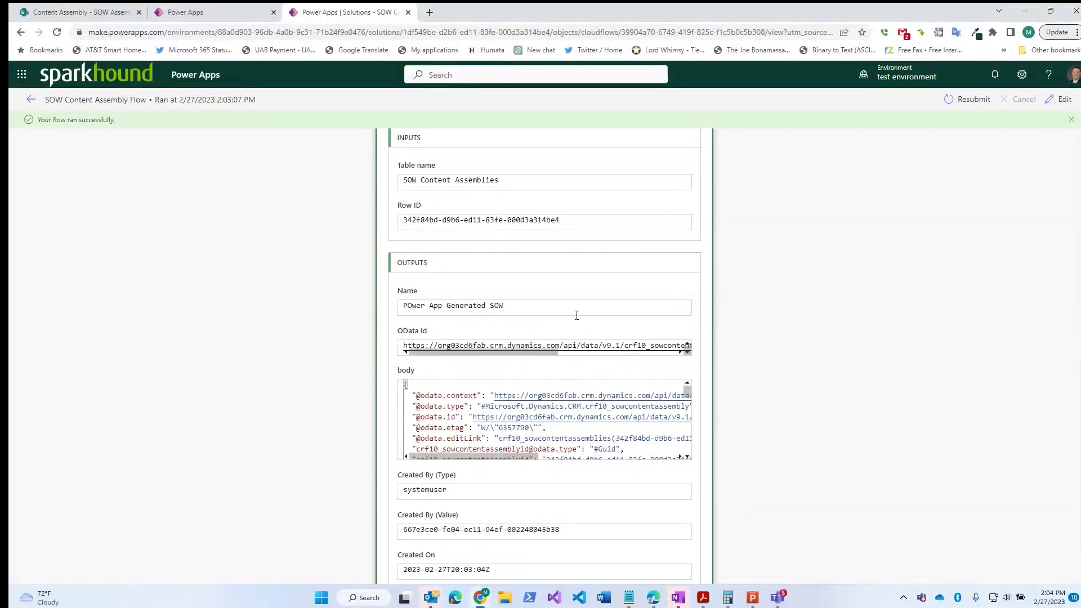
scroll(573, 312, "down", 3)
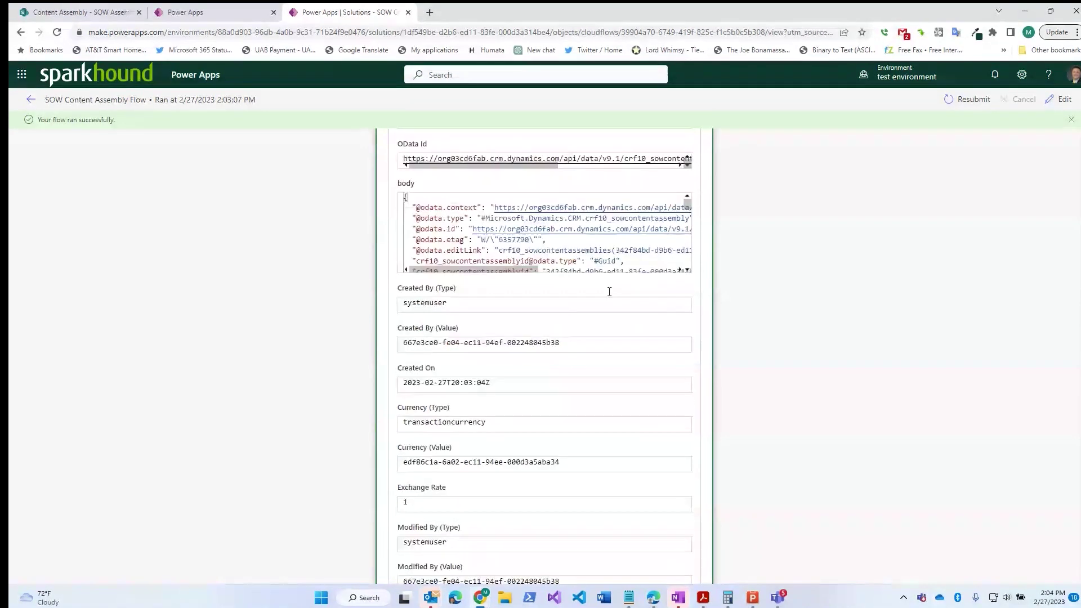
scroll(609, 291, "down", 1)
scroll(428, 391, "down", 4)
scroll(535, 397, "down", 5)
scroll(534, 397, "down", 10)
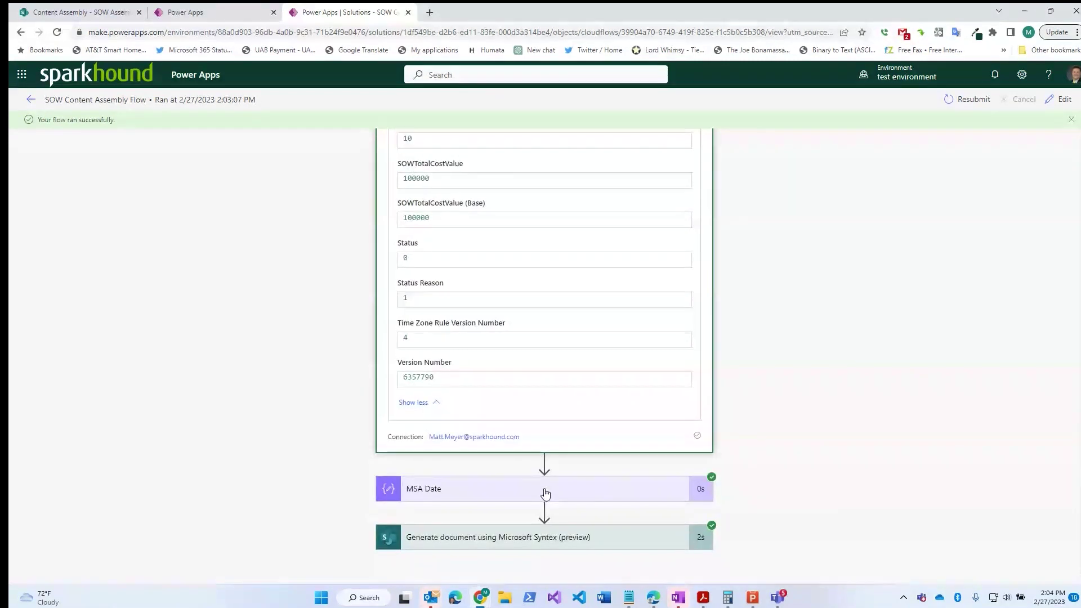
Check the MSA Date value and the SOW field values passed to the Generate document using Microsoft Syntex action.
left_click(637, 480)
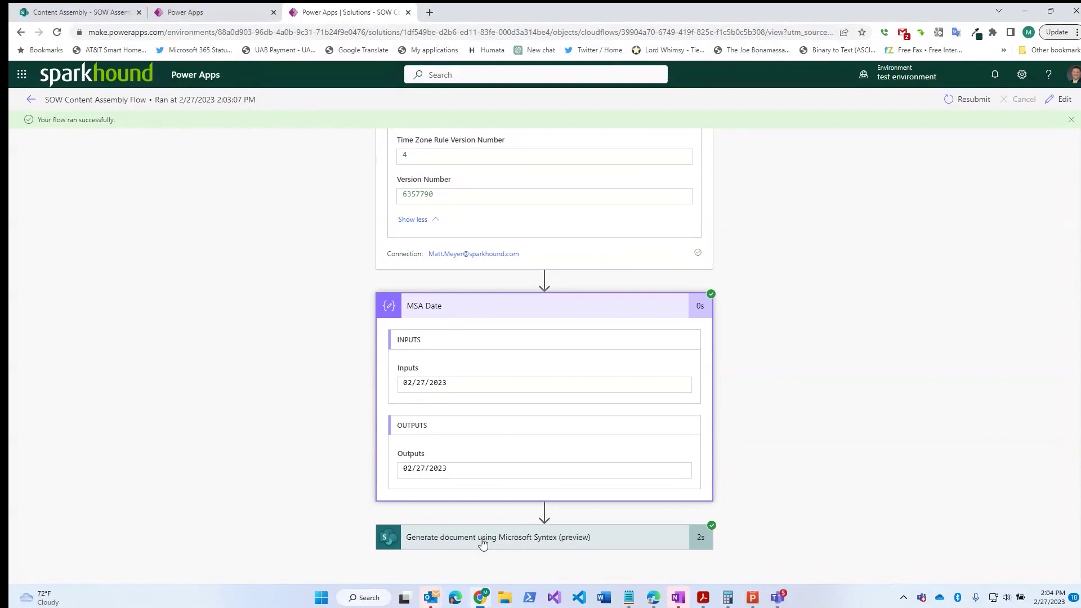
scroll(745, 426, "down", 8)
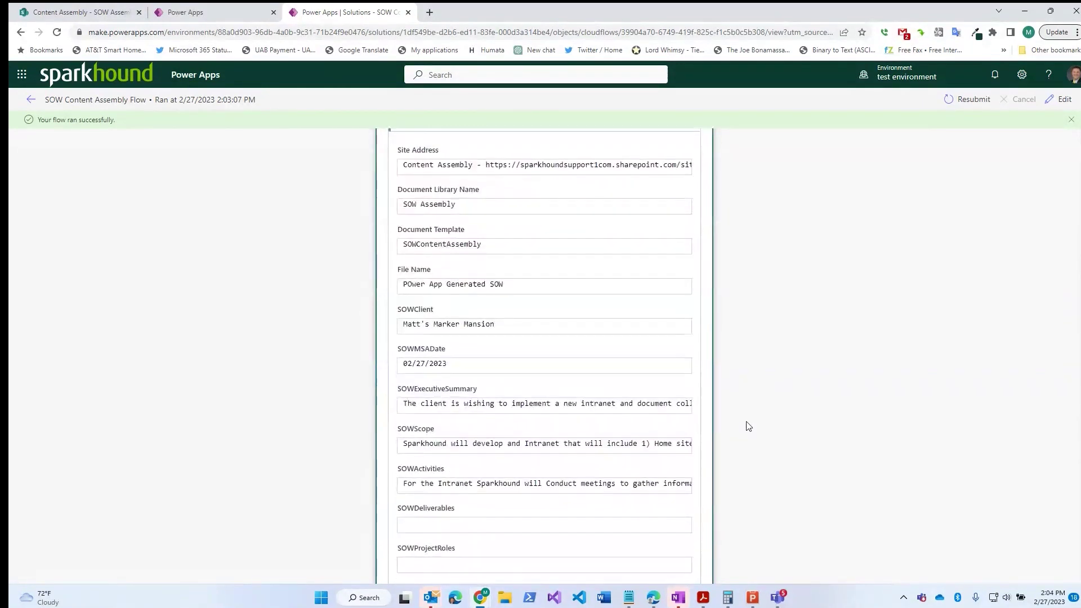
scroll(560, 242, "down", 3)
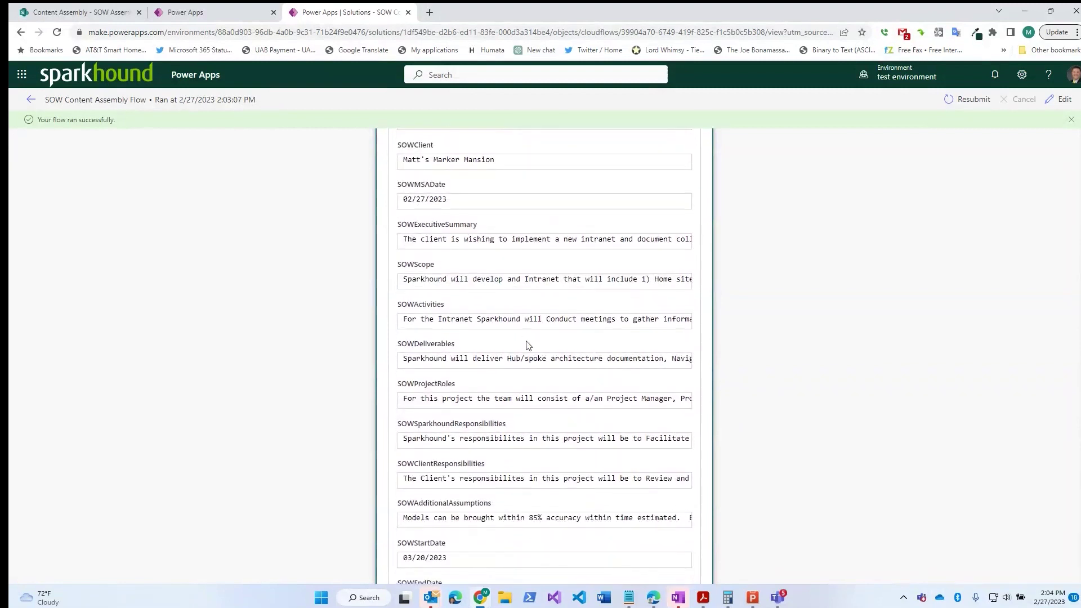
scroll(510, 379, "down", 2)
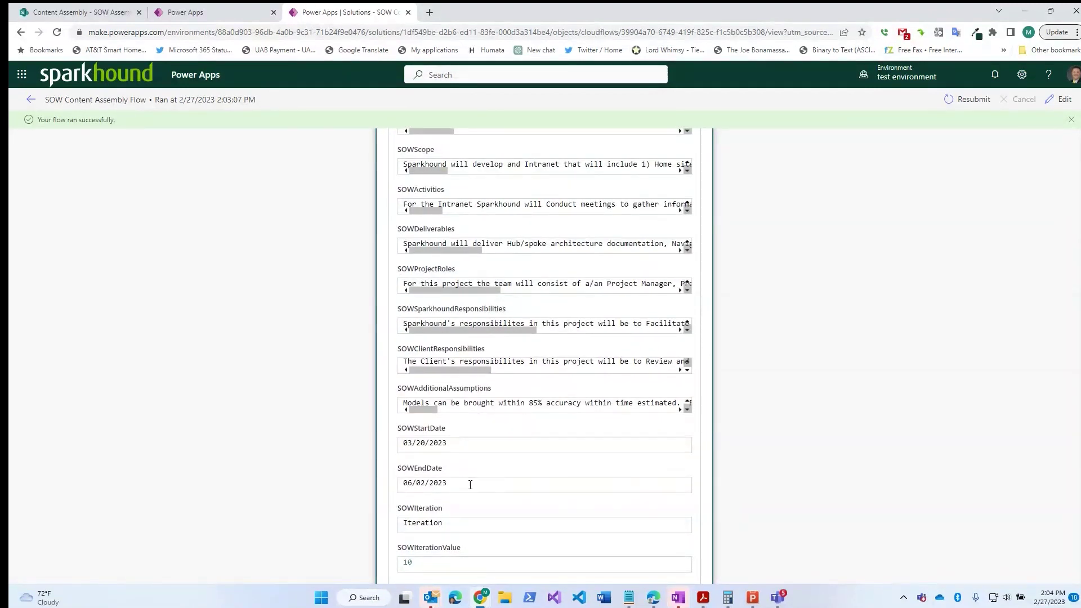
scroll(463, 489, "up", 1)
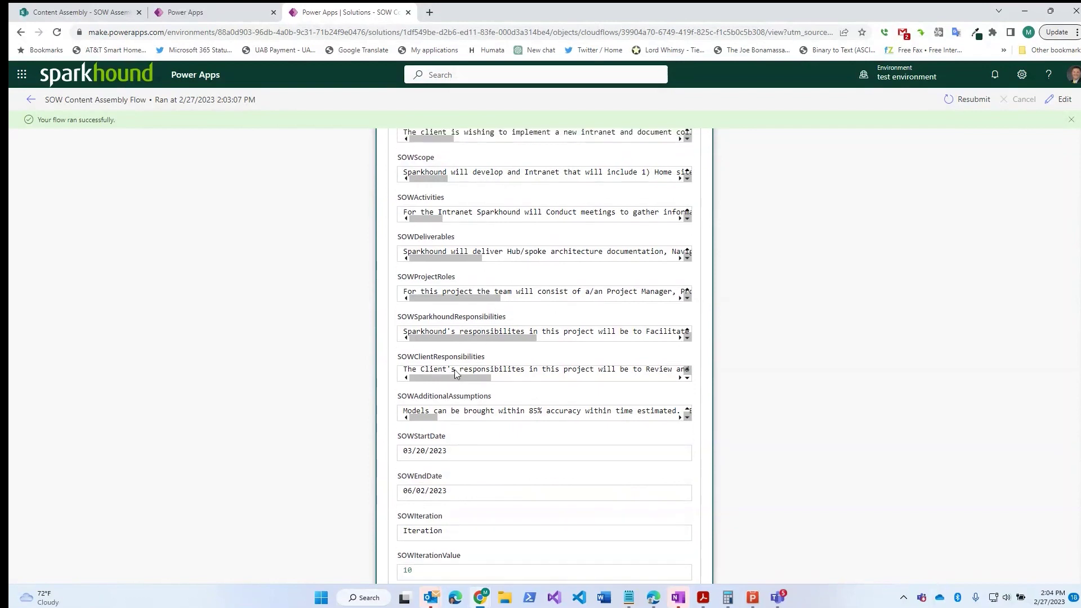
Switch to the SharePoint SOW Assembly library, open POwer App Generated SOW.docx in its own browser tab and review its sections through Fees and Expenses.
left_click(131, 10)
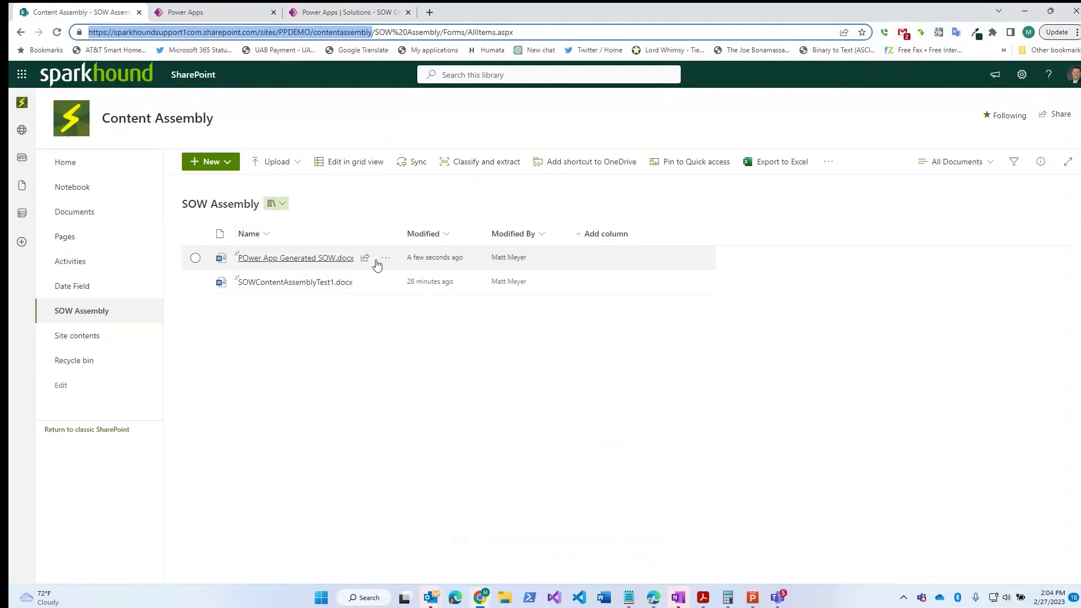
left_click(305, 261)
right_click(290, 259)
left_click(293, 262)
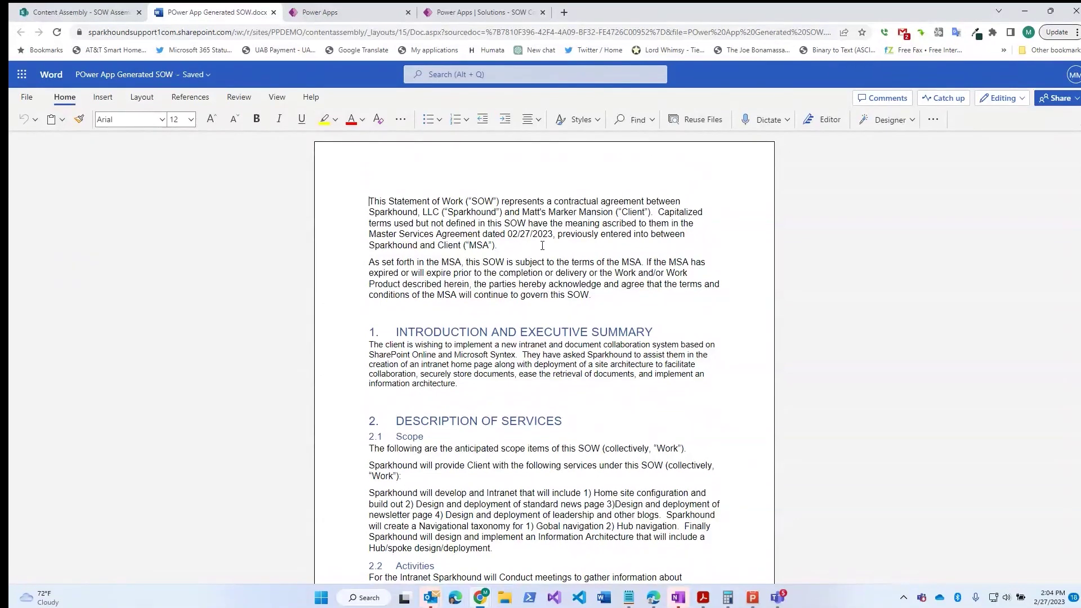
scroll(476, 326, "down", 2)
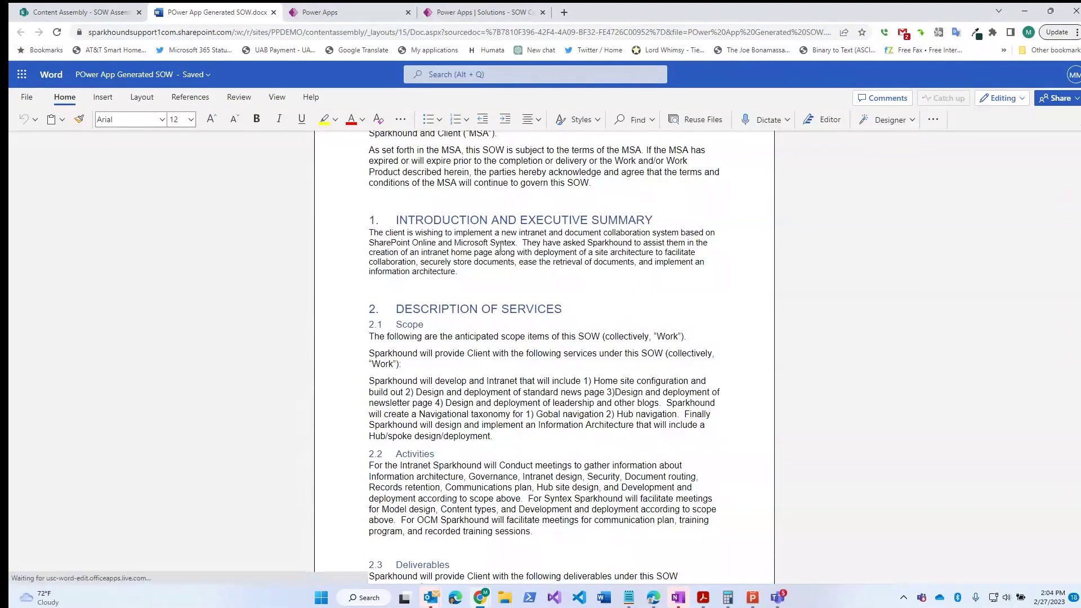
scroll(389, 271, "down", 3)
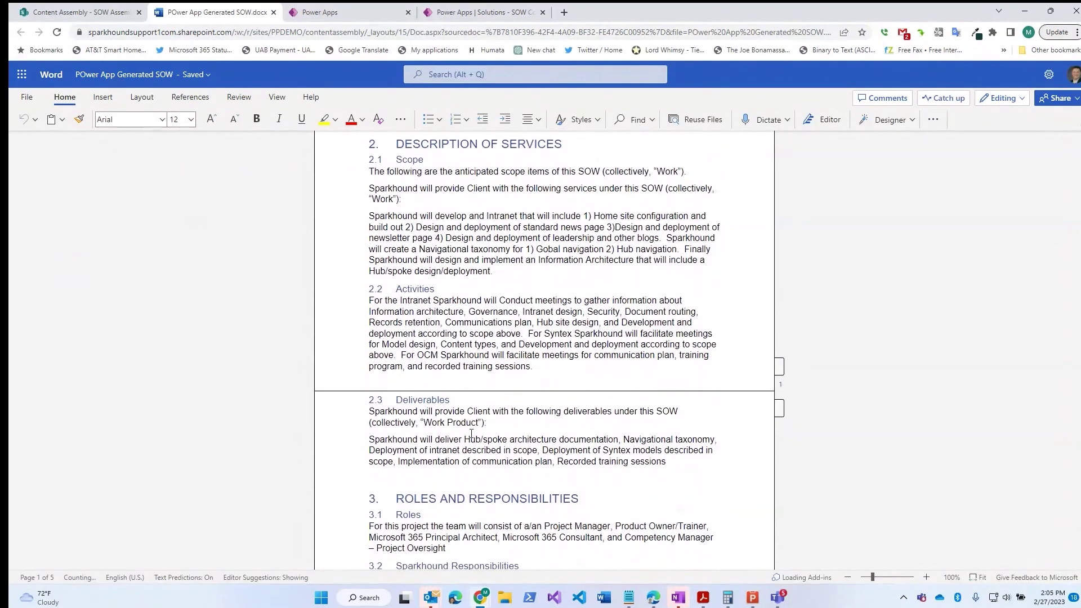
scroll(472, 432, "down", 4)
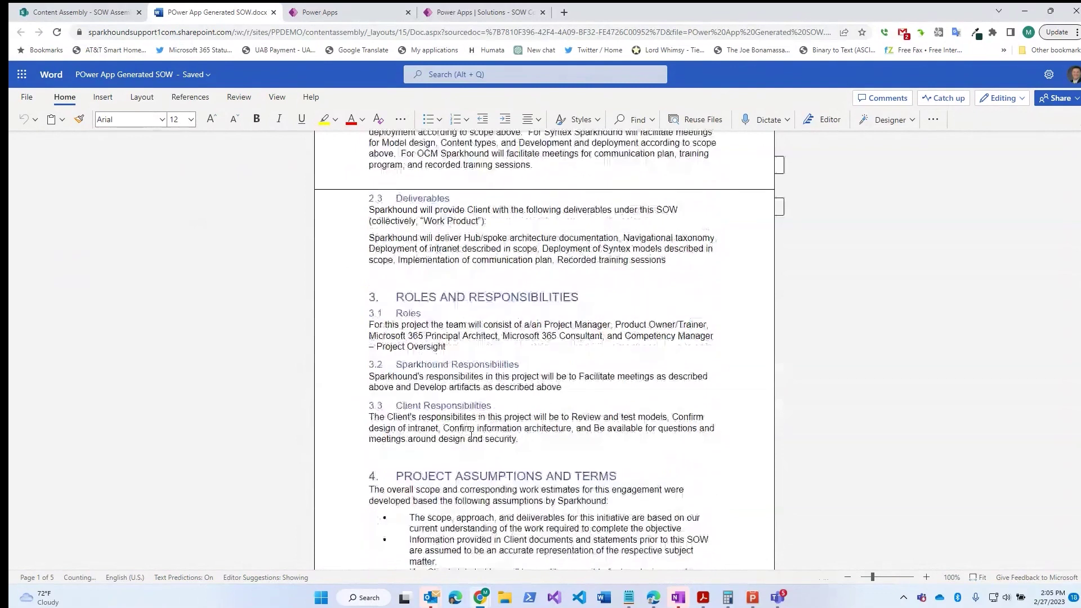
scroll(472, 438, "down", 7)
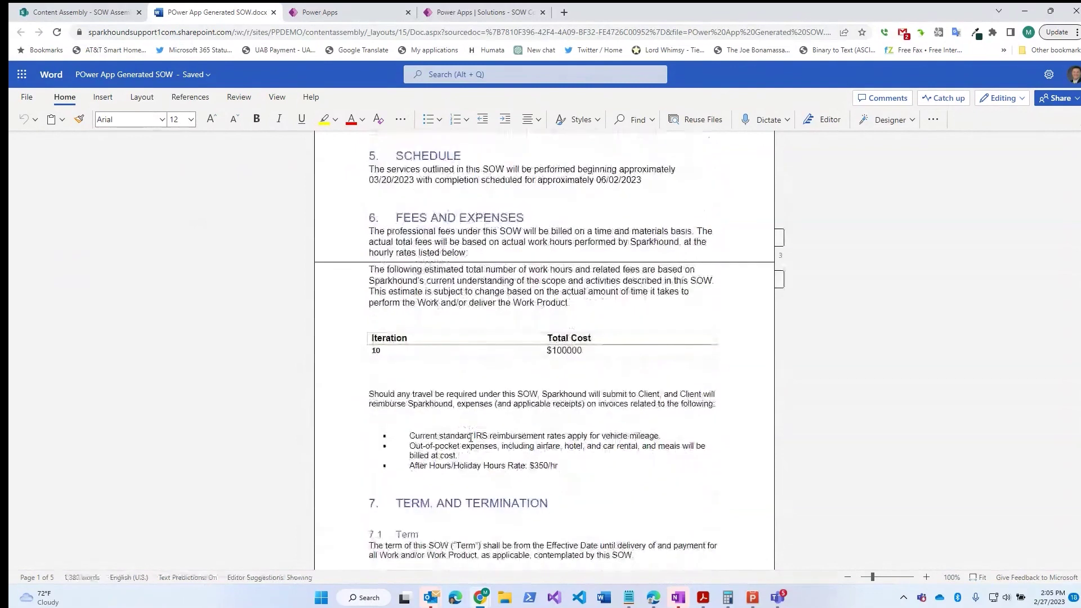